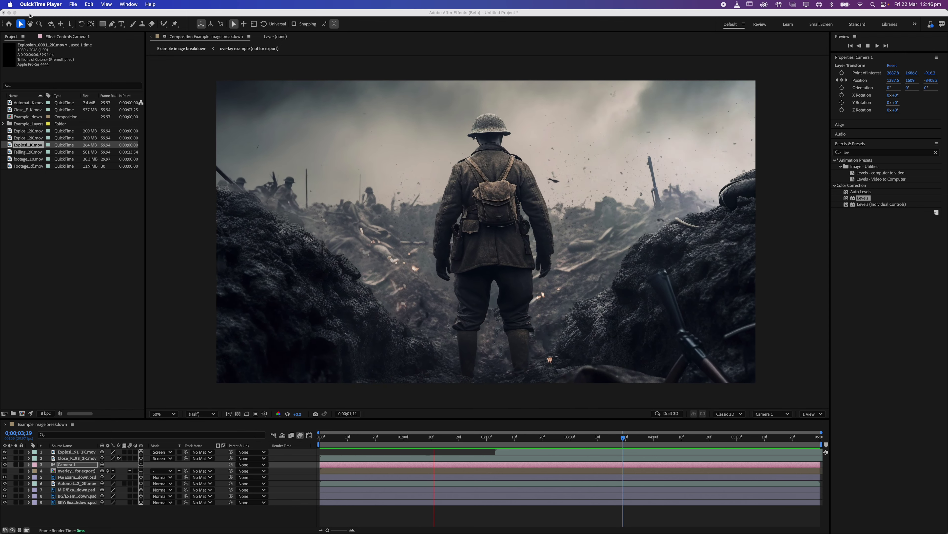
Step: Switch to Photoshop and compare the original soldier image with the colour-coded Example image breakdown.psd
left_click(30, 16)
mouse_move(11, 13)
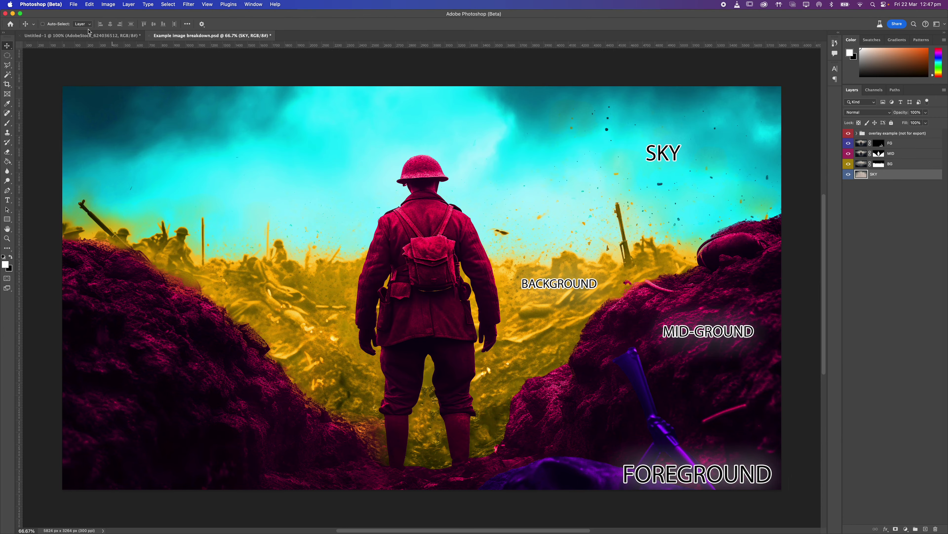
left_click(90, 34)
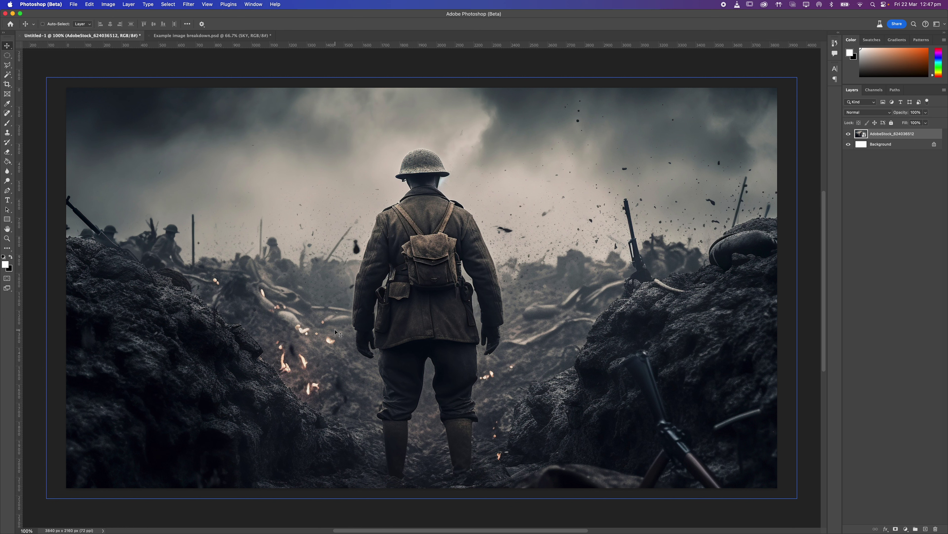
left_click(216, 37)
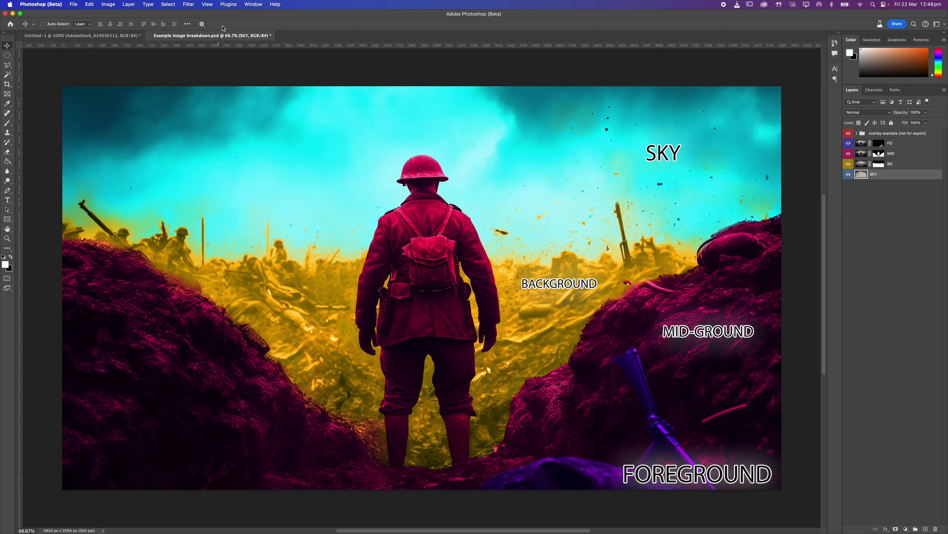
Step: Create a new document from the UHDTV/4K 2160p film and video preset, 3840 x 2160 px at 72 ppi
left_click(74, 4)
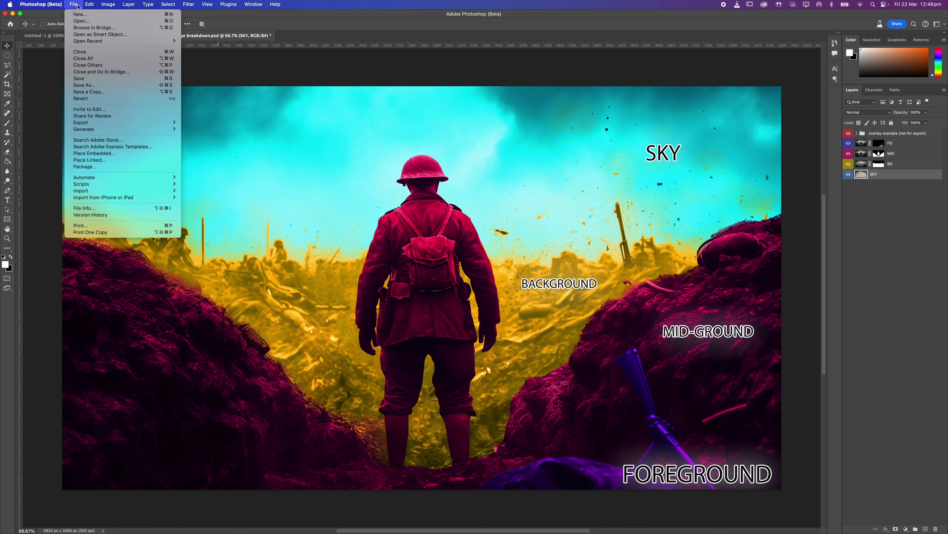
left_click(80, 14)
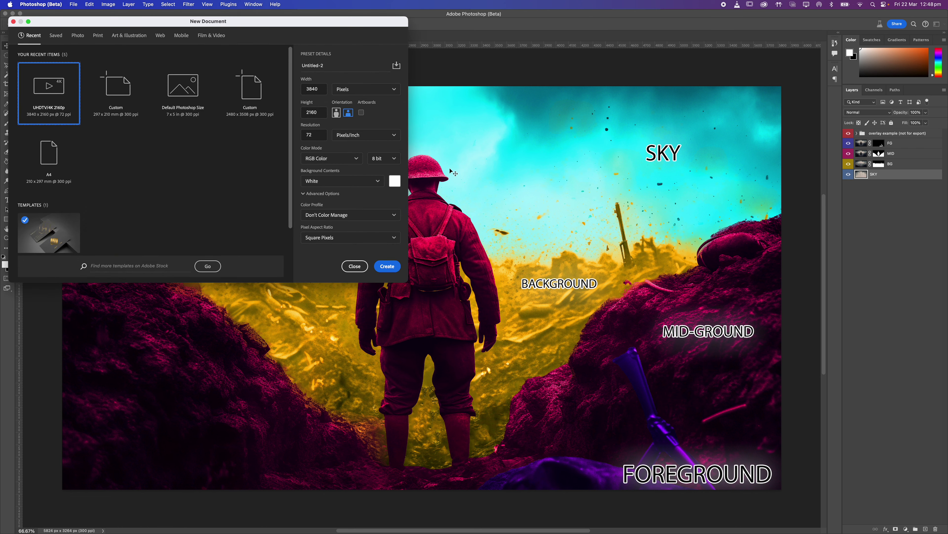
left_click_drag(345, 30, 413, 26)
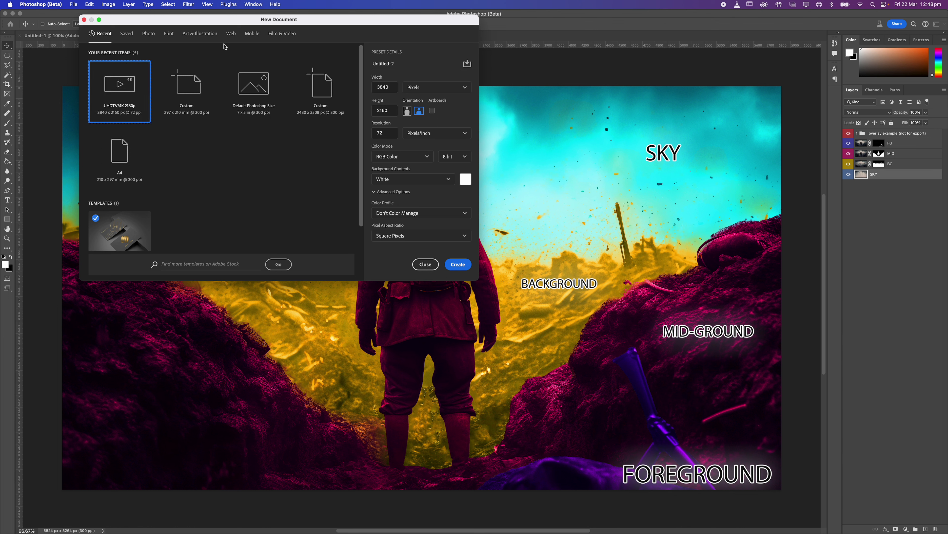
left_click(281, 35)
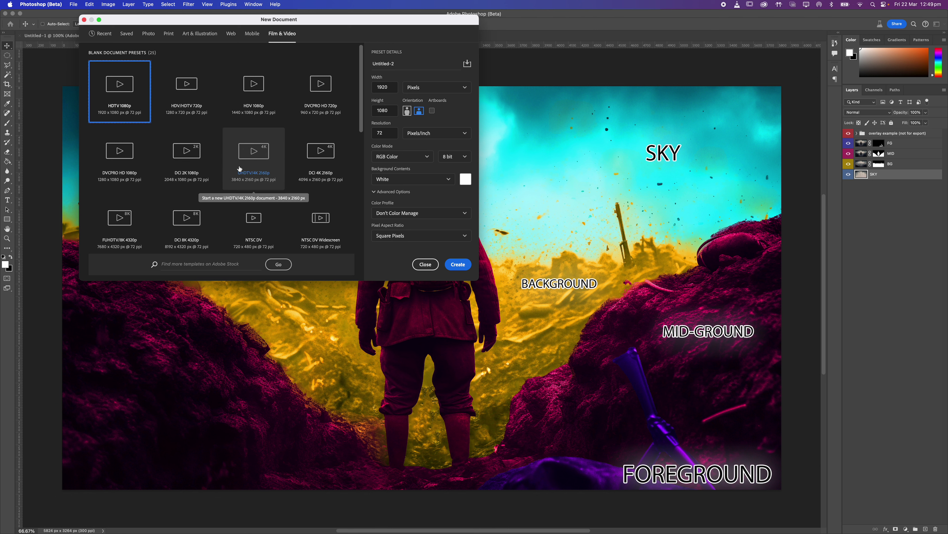
left_click(257, 158)
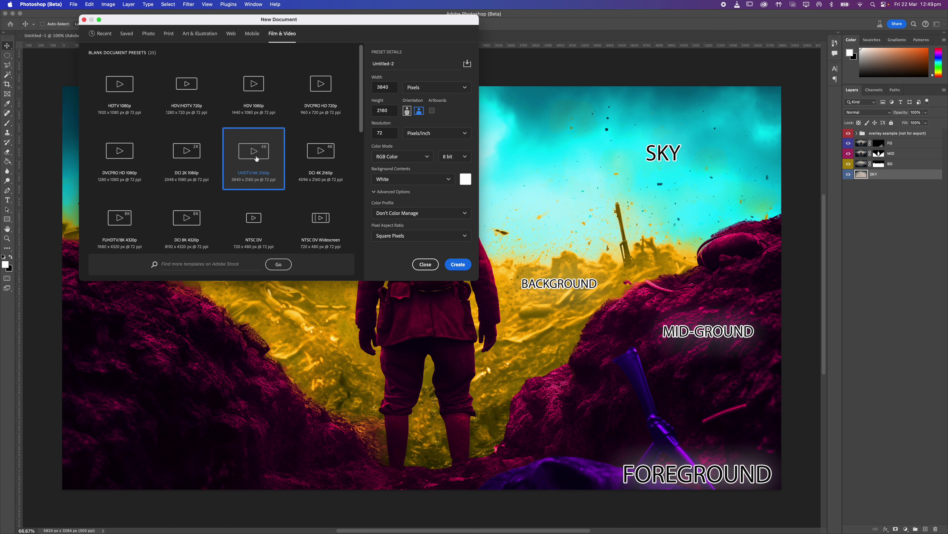
left_click(461, 265)
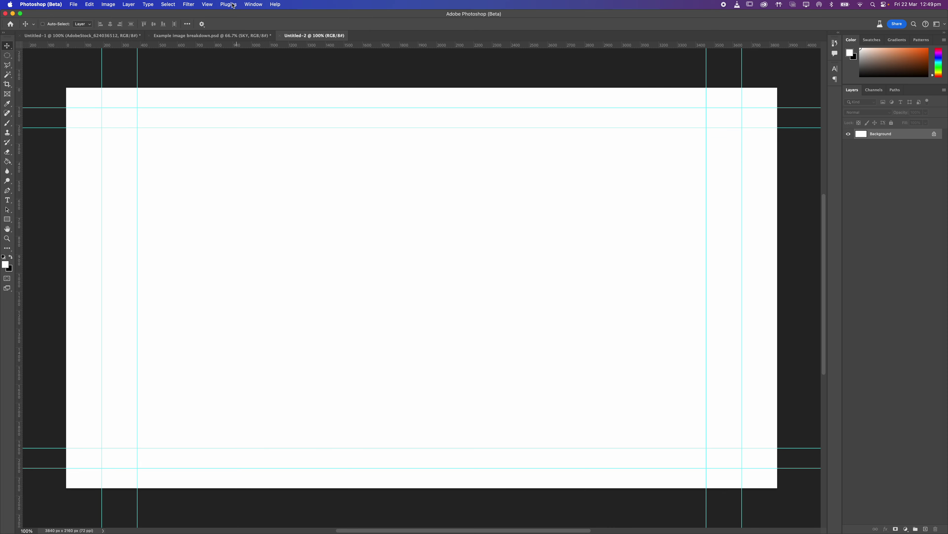
Step: Clear all guides from the new blank document
left_click(209, 5)
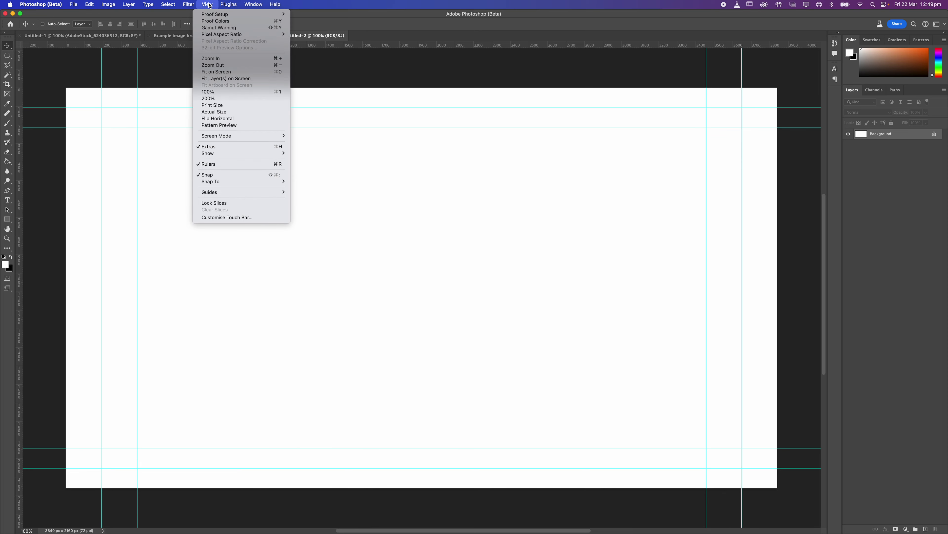
mouse_move(226, 192)
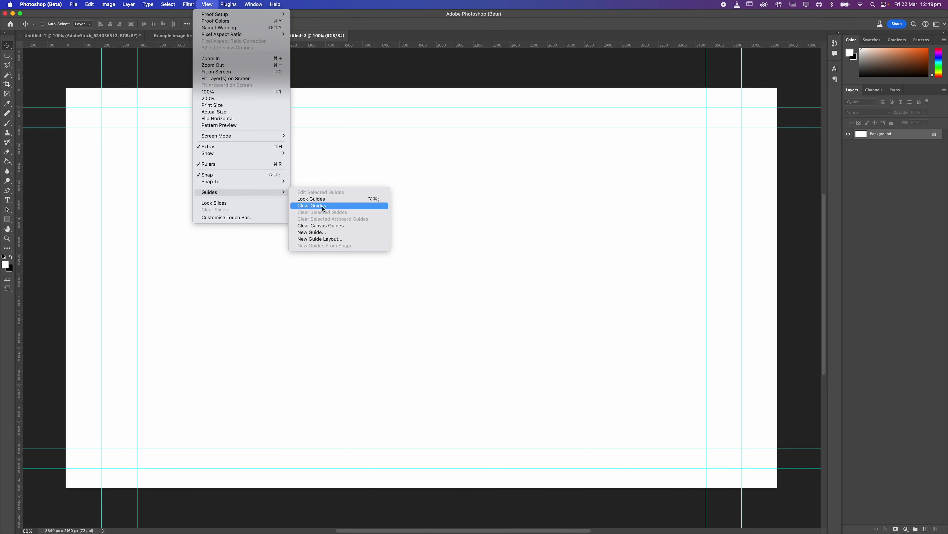
left_click(315, 206)
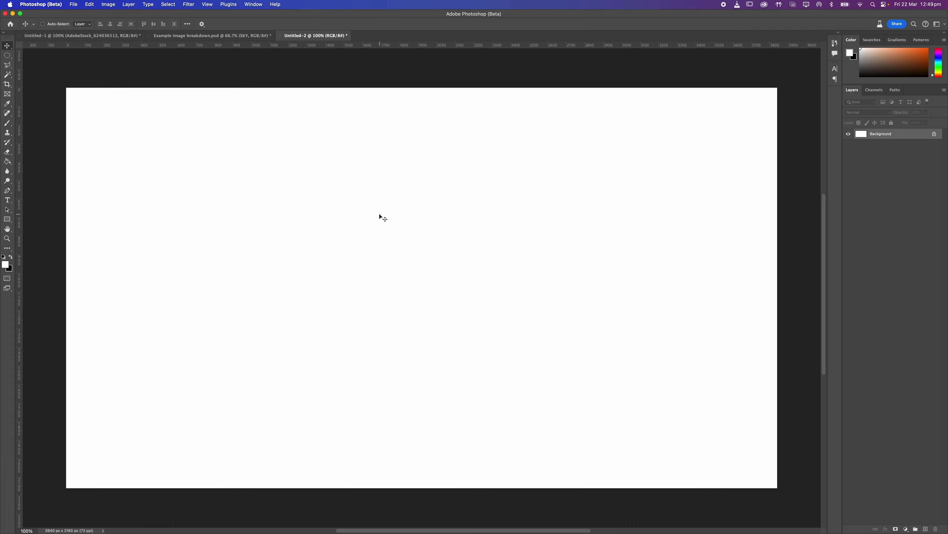
Step: Switch to Finder and preview AdobeStock_624036512.jpeg and AdobeStock_652685262.jpeg in the Downloads folder
mouse_move(257, 531)
mouse_move(64, 531)
left_click(29, 524)
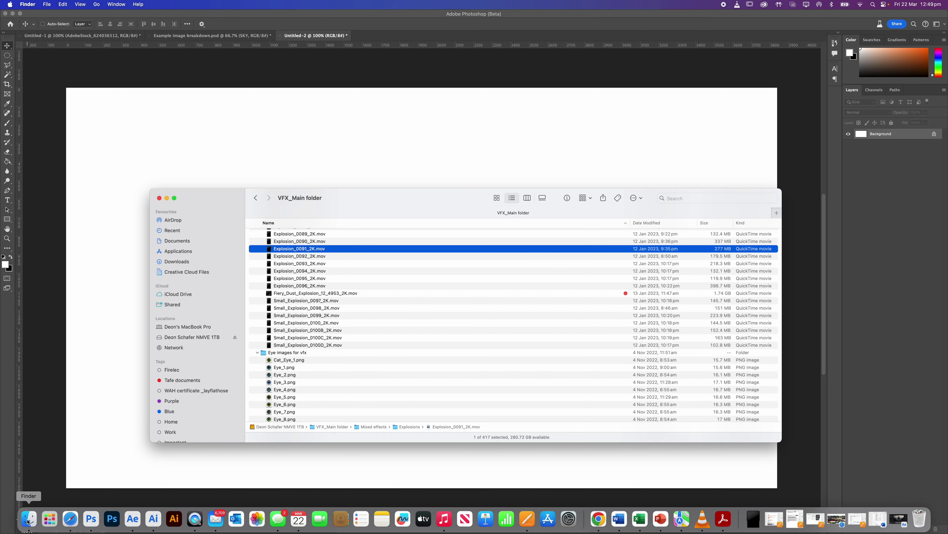
left_click(177, 240)
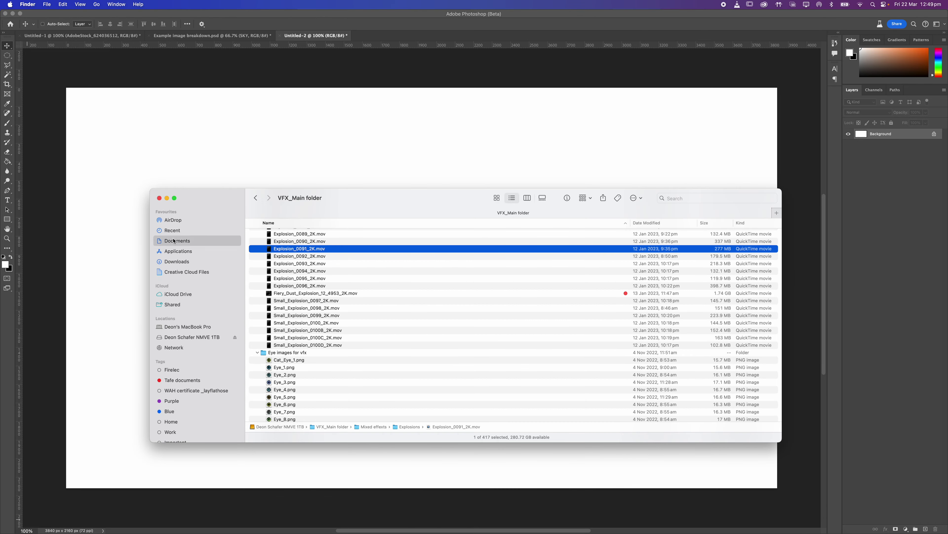
left_click(177, 261)
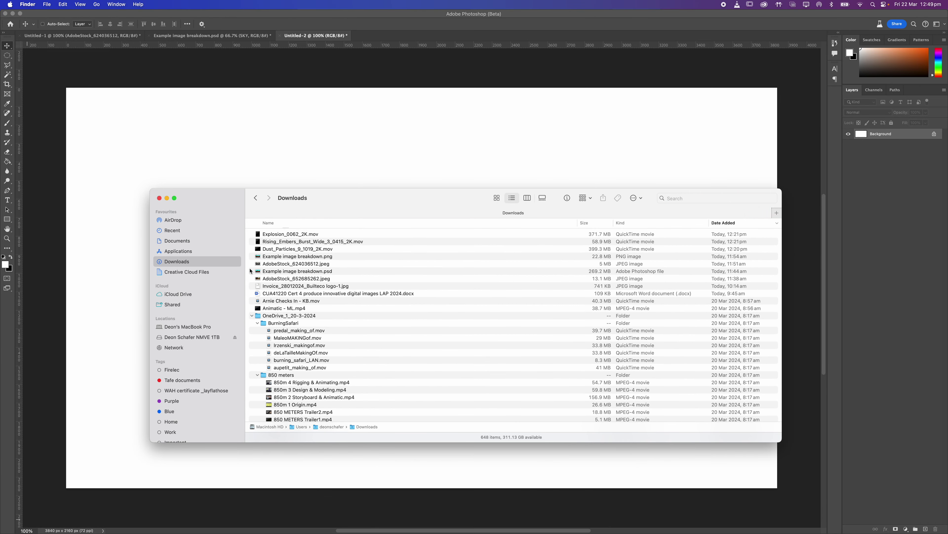
left_click(303, 264)
left_click(358, 279)
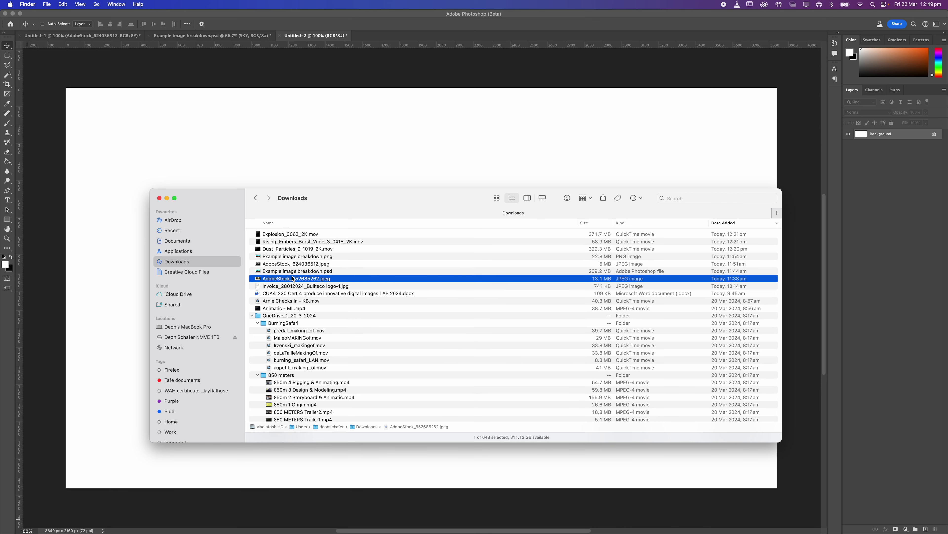
key("space")
key("space")
left_click(291, 263)
key("space")
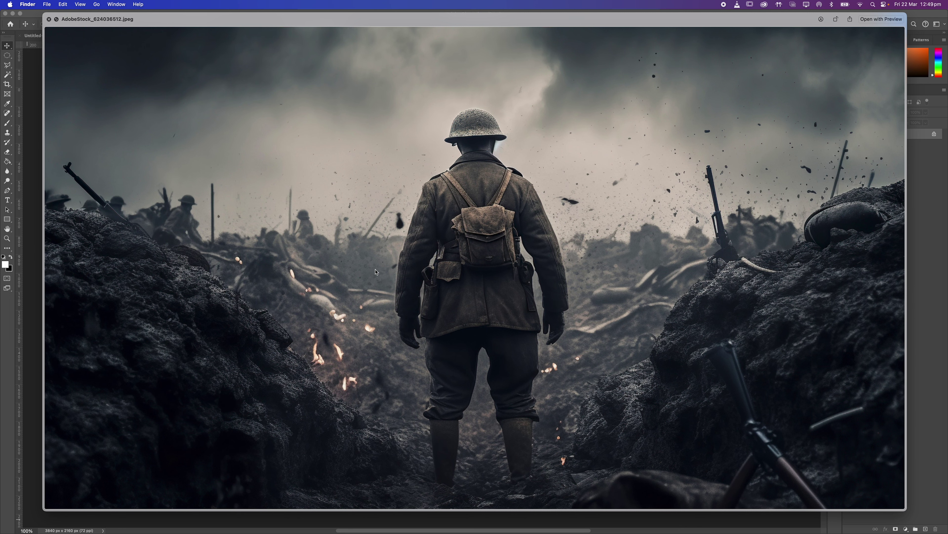
key("space")
key("Down")
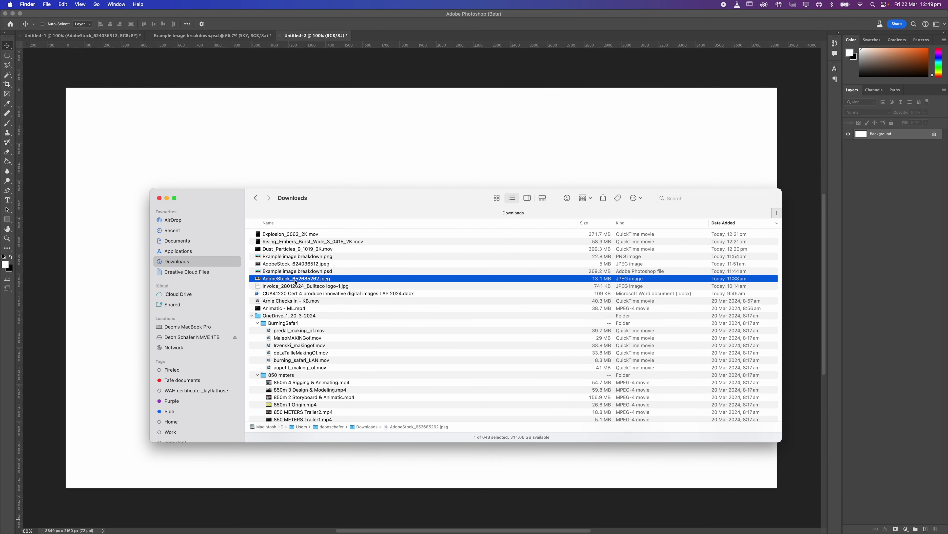
key("space")
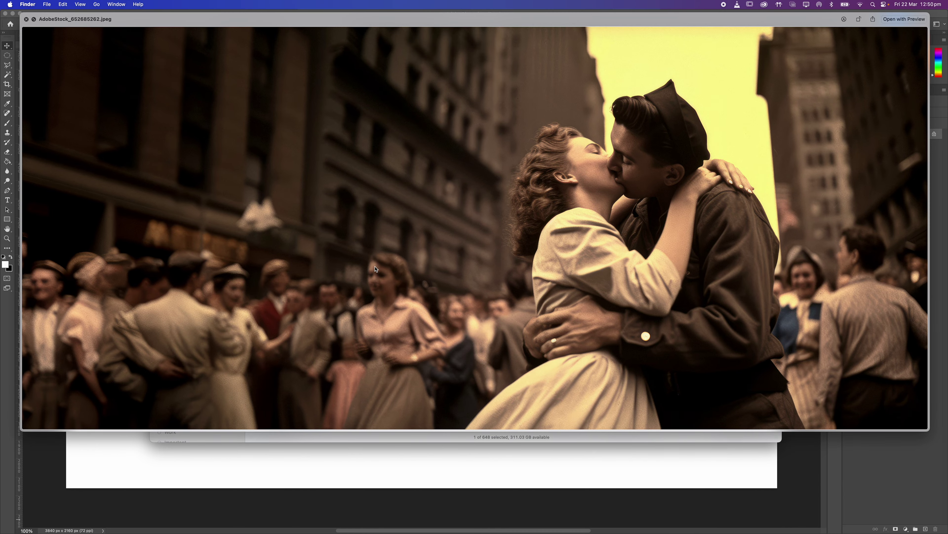
key("space")
left_click(275, 257)
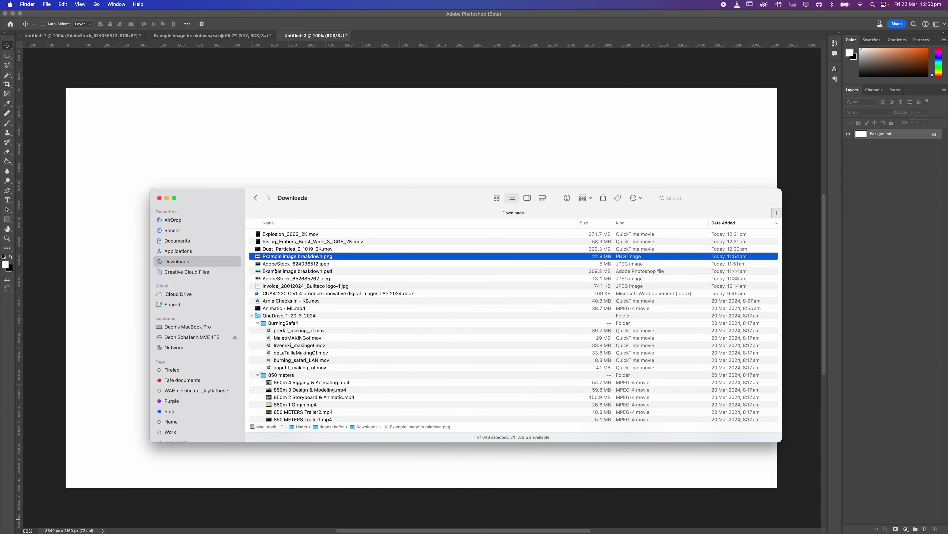
left_click(275, 265)
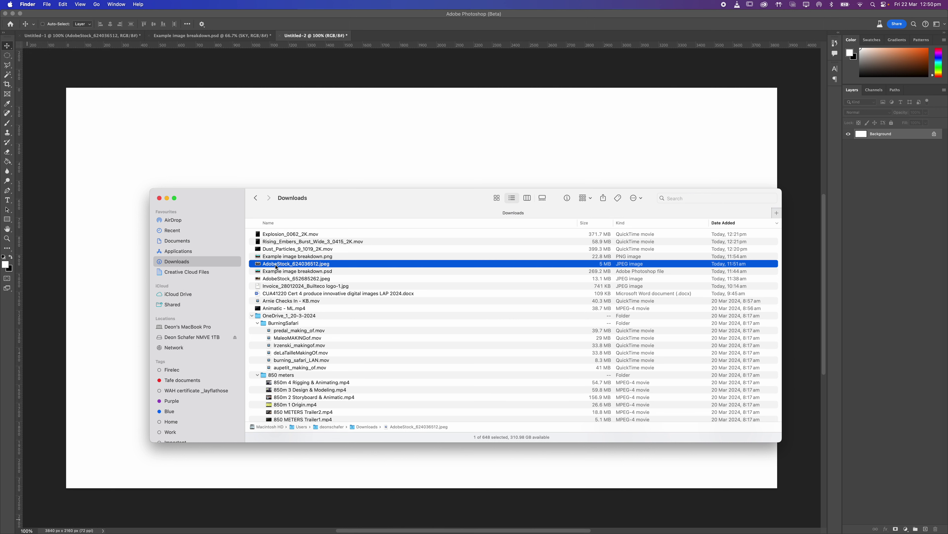
left_click_drag(276, 266, 330, 152)
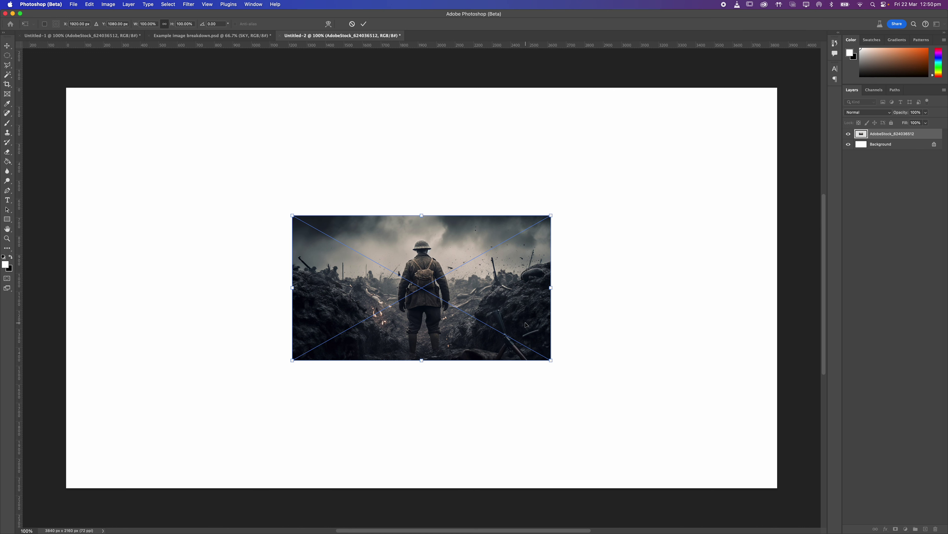
key("super+minus")
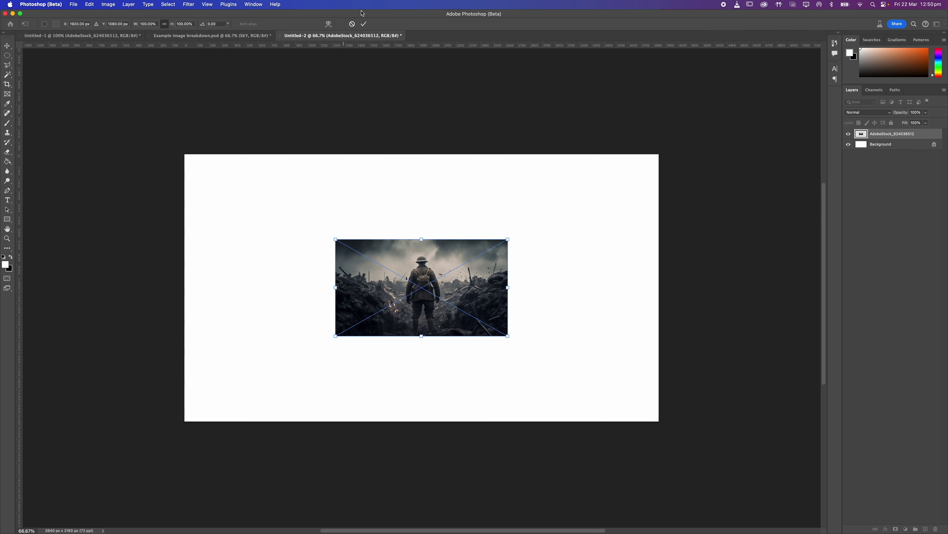
left_click(351, 23)
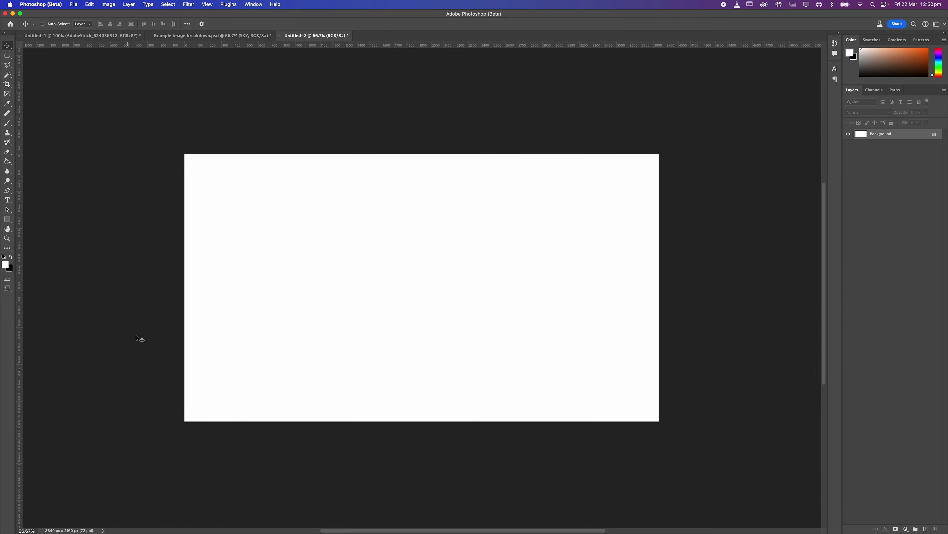
key("ctrl+Up")
left_click(170, 397)
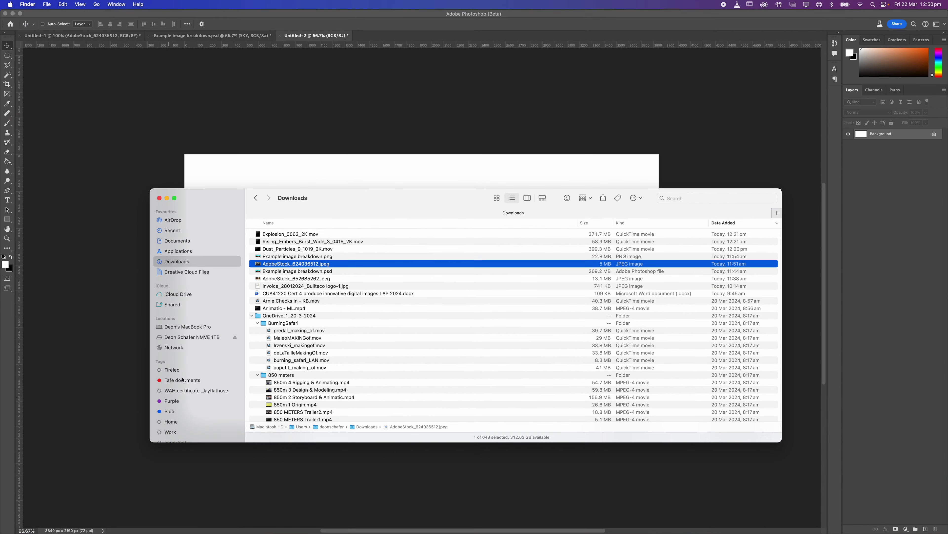
left_click(280, 279)
key("space")
key("space")
left_click_drag(284, 278, 329, 205)
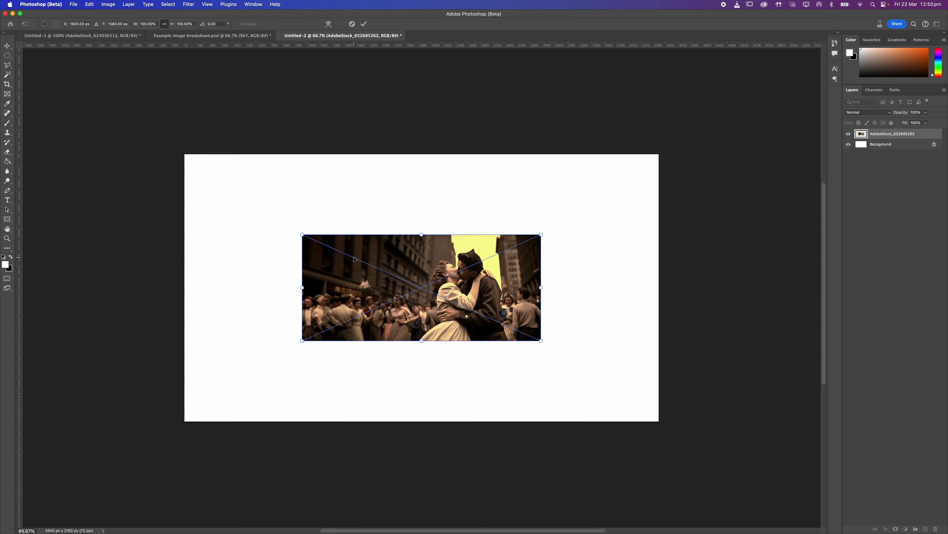
left_click(352, 23)
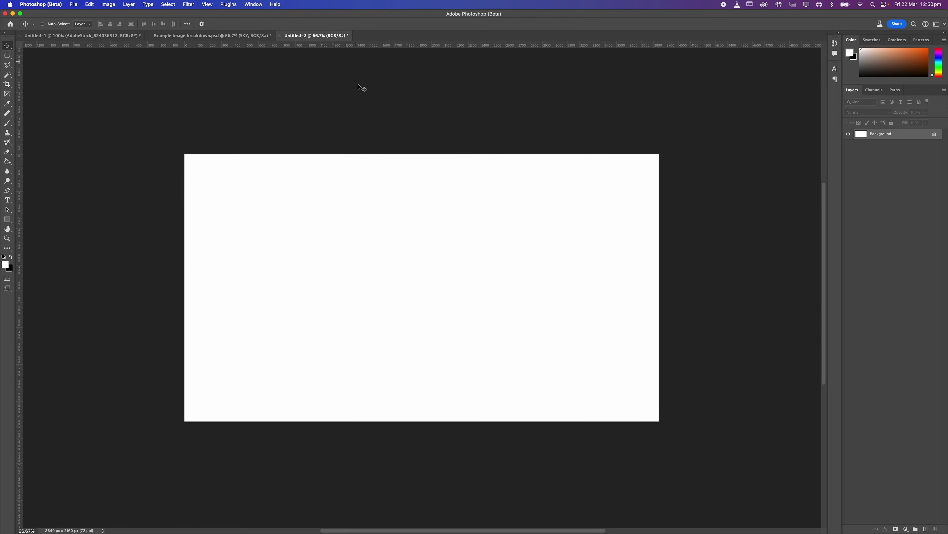
Step: Place AdobeStock_624036512.jpeg from Finder's Downloads folder into the blank Photoshop document and scale it to about 277% to fill the canvas
key("ctrl+Up")
left_click(222, 422)
left_click_drag(291, 264, 347, 286)
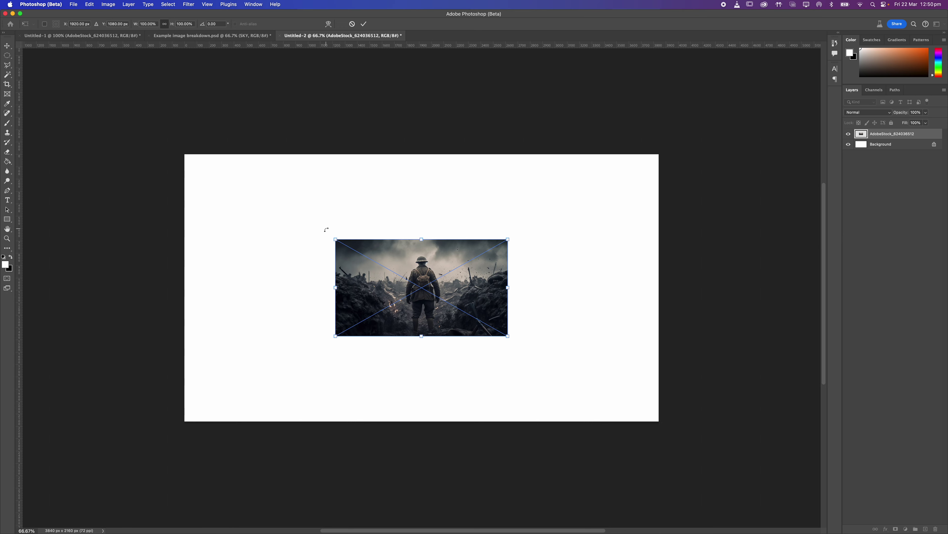
left_click_drag(335, 239, 184, 151)
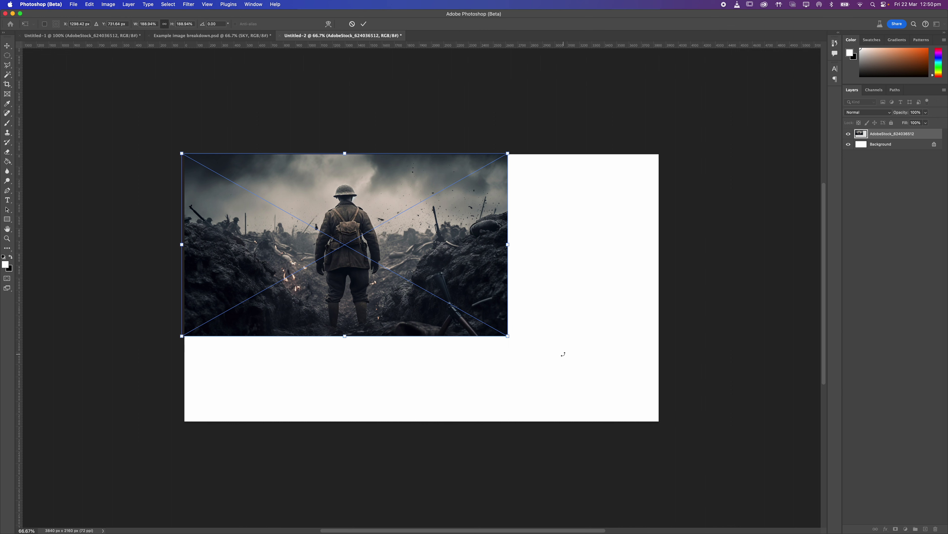
left_click_drag(509, 336, 658, 421)
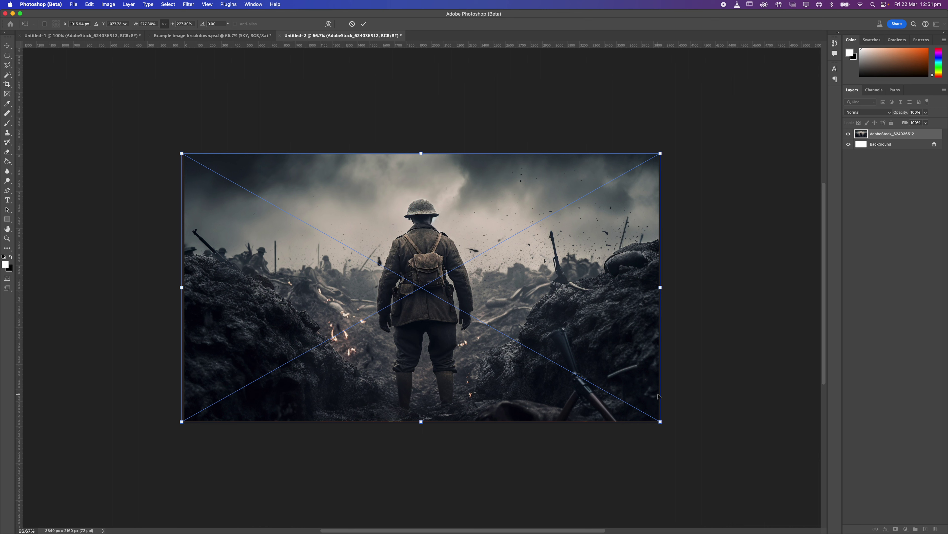
key("Return")
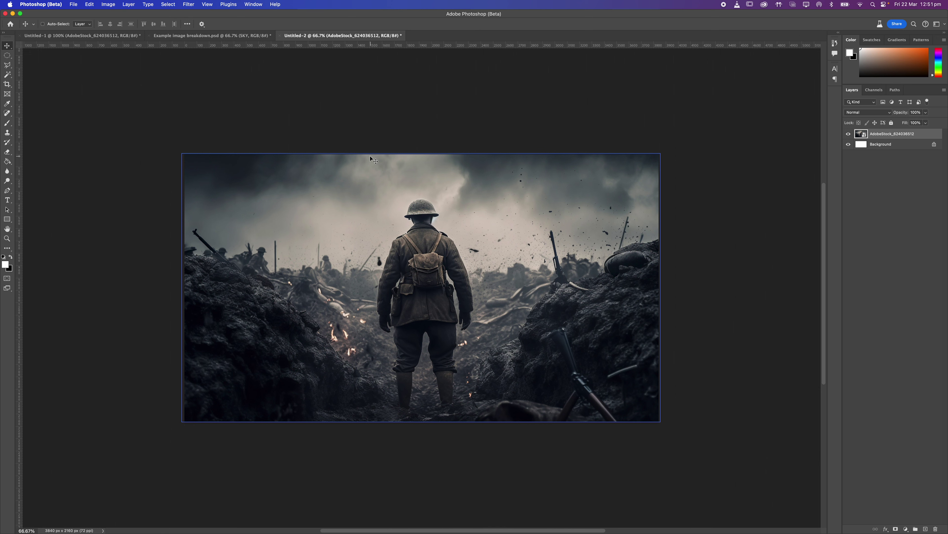
Step: Delete the white Background layer and duplicate the AdobeStock_624036512 layer
left_click(214, 36)
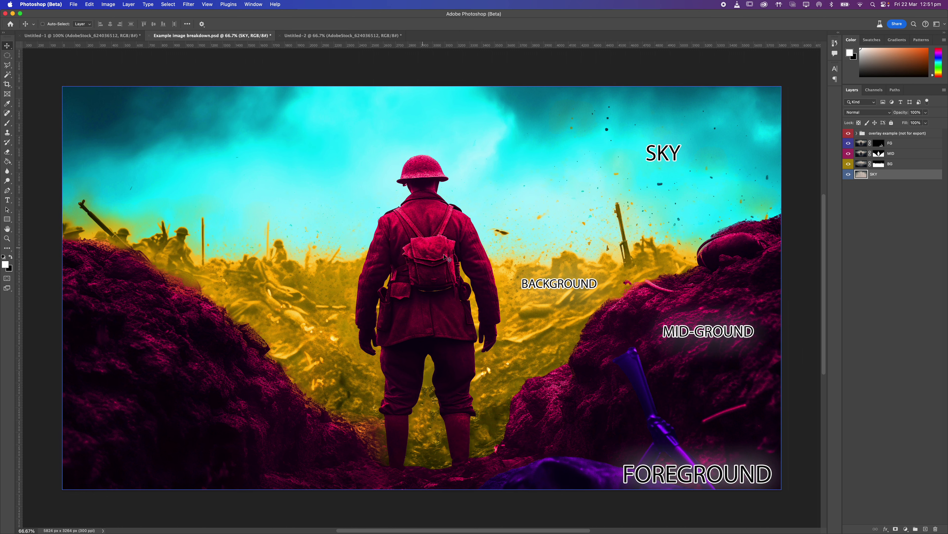
left_click(370, 38)
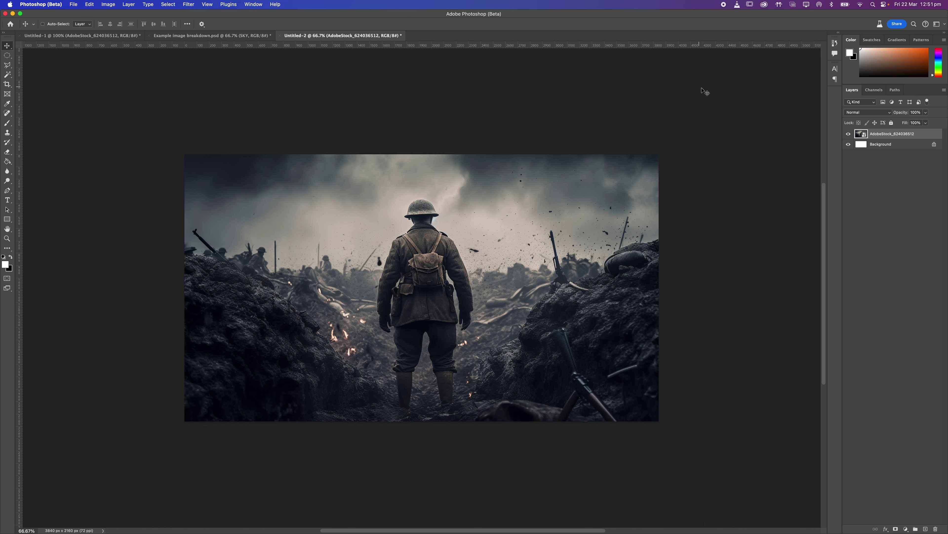
left_click(849, 134)
left_click(848, 135)
left_click(875, 146)
key("BackSpace")
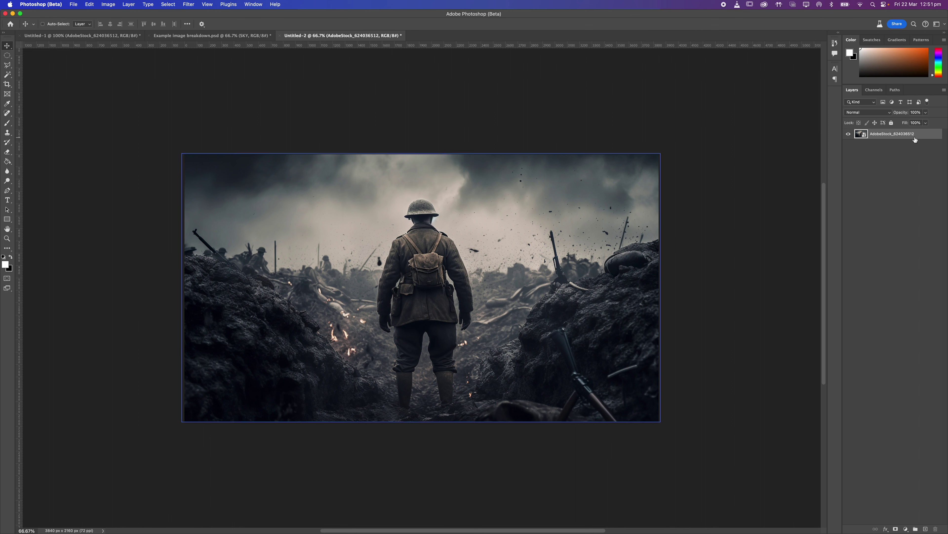
left_click_drag(915, 140, 926, 528)
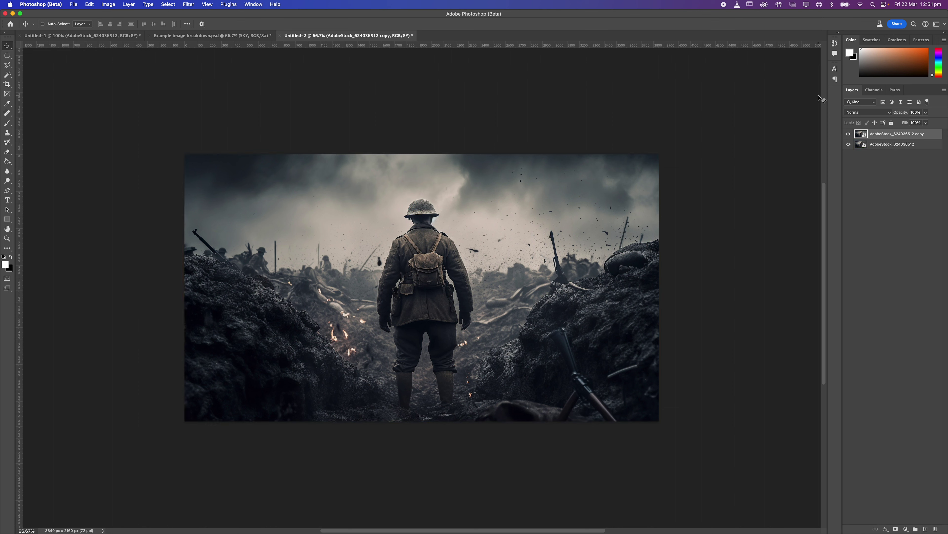
Step: Hide the original AdobeStock_624036512 layer and keep only its copy visible
right_click(894, 134)
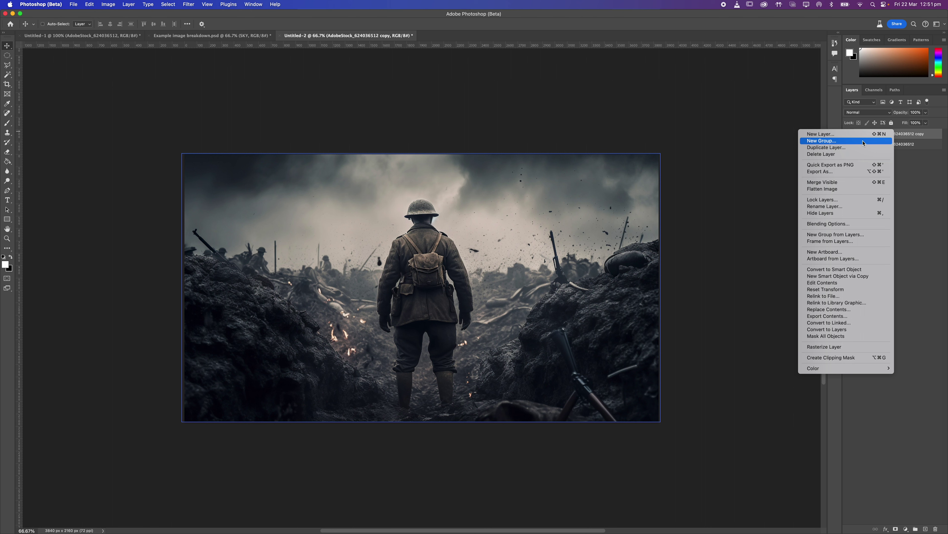
left_click(849, 148)
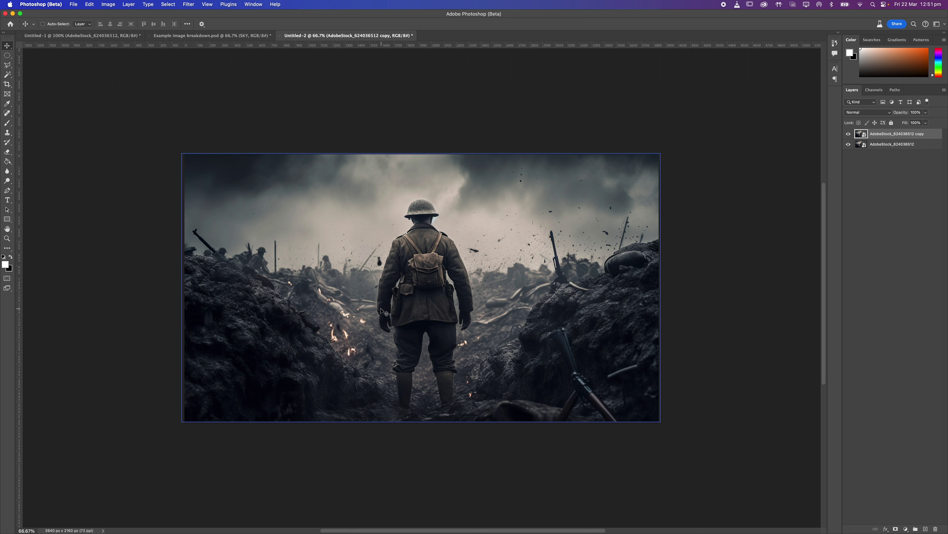
left_click(859, 147)
left_click(848, 146, "alt")
left_click(849, 146, "alt")
left_click(849, 145, "alt")
left_click(848, 144, "alt")
left_click(851, 146)
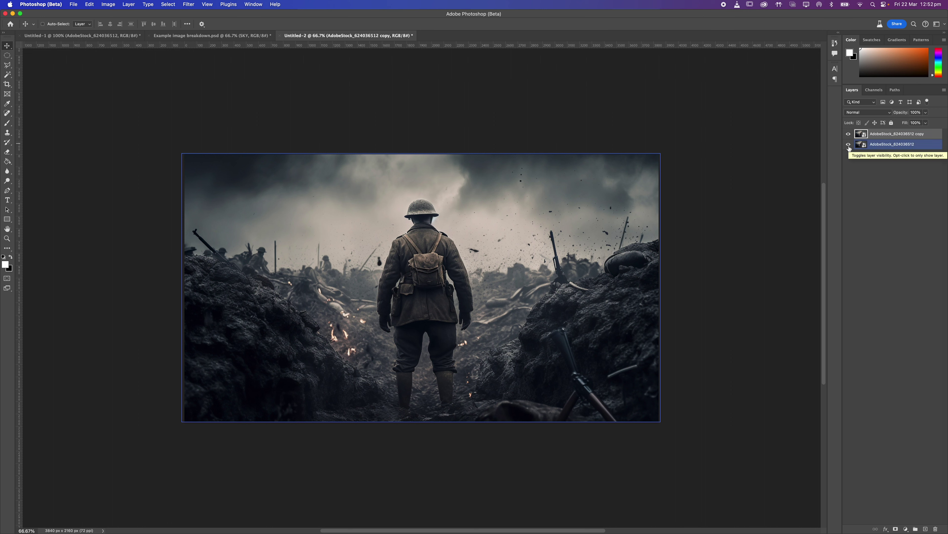
left_click(849, 145, "alt")
left_click(849, 135, "alt")
left_click(849, 135)
left_click(849, 135)
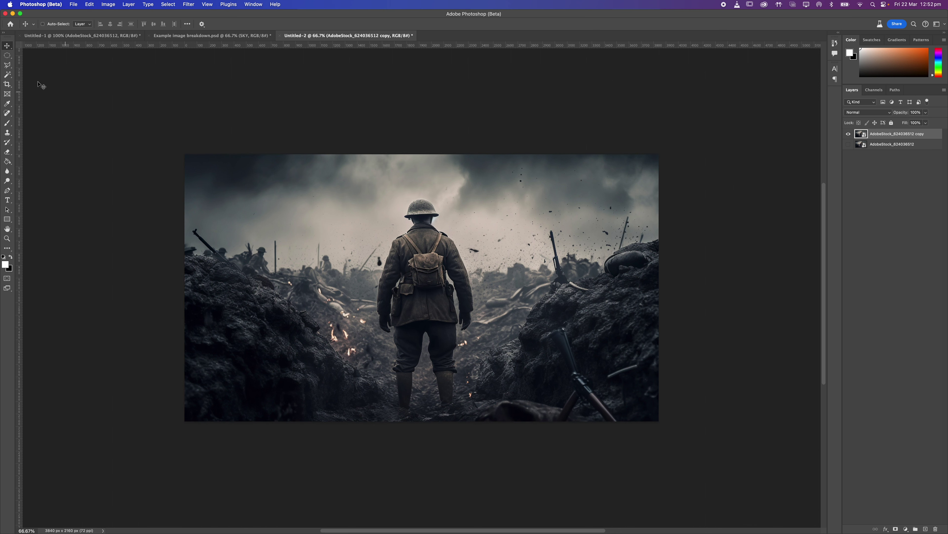
Step: Switch from the Magic Wand to the Object Selection tool
left_click(7, 76)
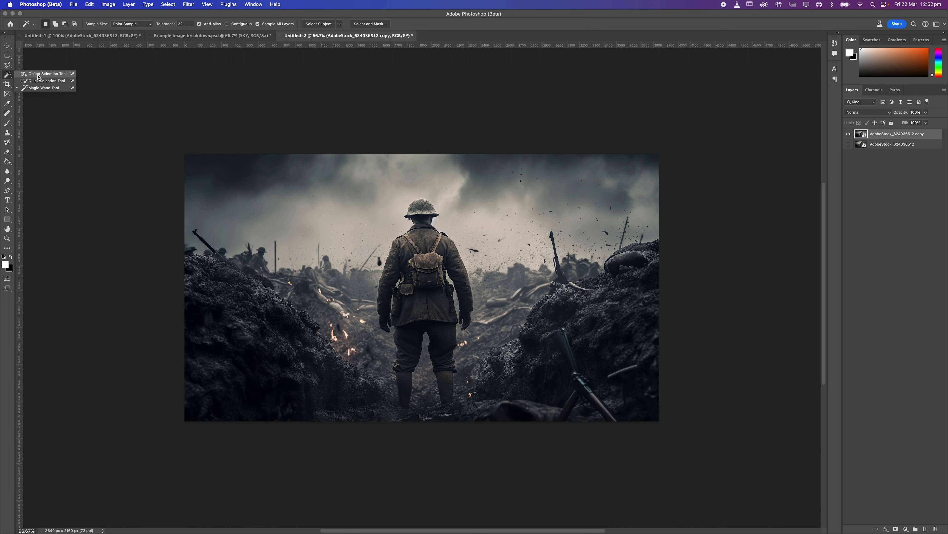
left_click(45, 73)
left_click_drag(7, 75, 59, 79)
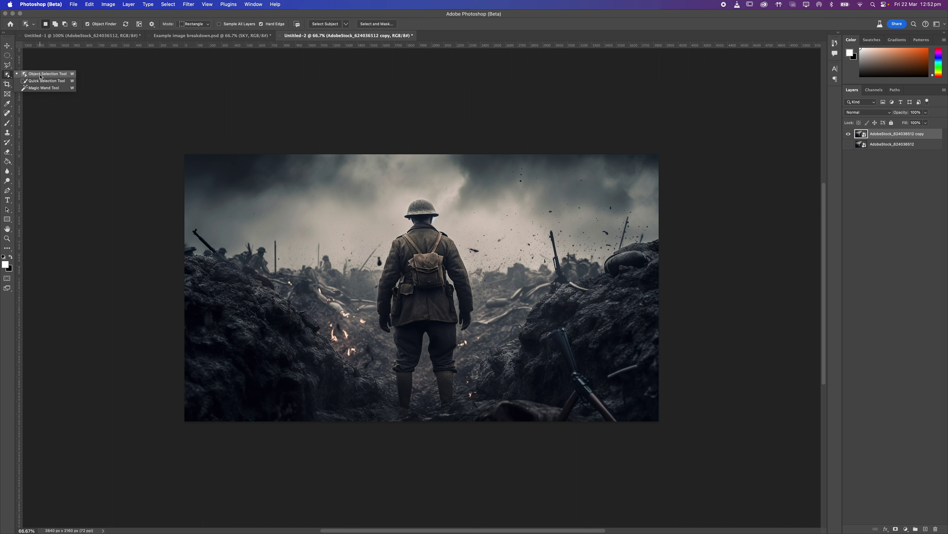
left_click(41, 77)
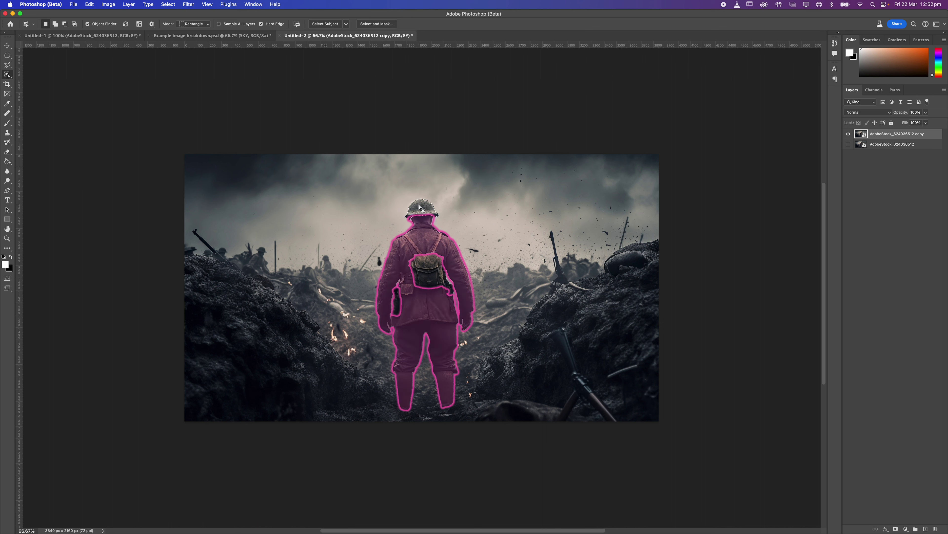
Step: Try selecting the soldier together with his backpack using the automatically detected objects, and clear the selection
key("shift")
left_click(429, 265, "shift")
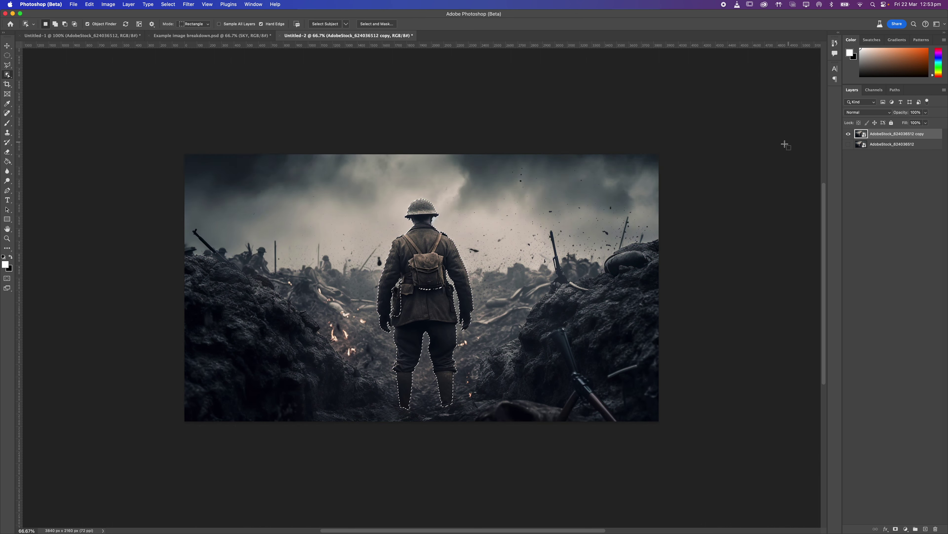
key("super+d")
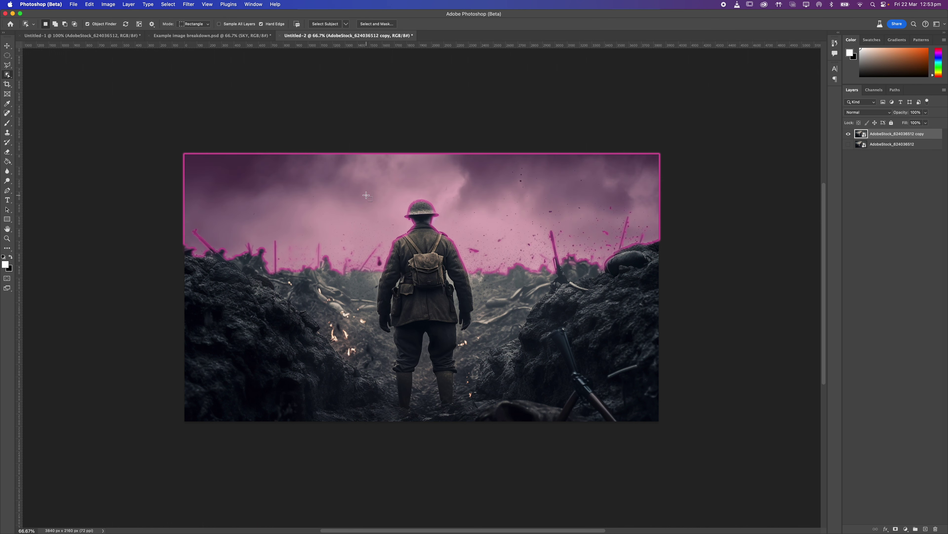
Step: Select the whole soldier with a Rectangle-mode object selection and turn it into a layer mask on the copy layer
left_click(184, 24)
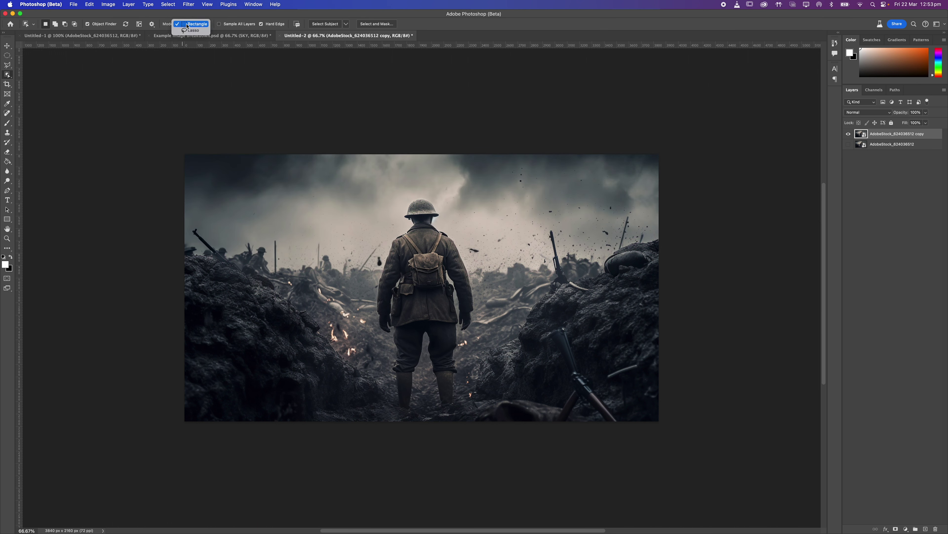
left_click(192, 24)
left_click_drag(368, 201, 478, 405)
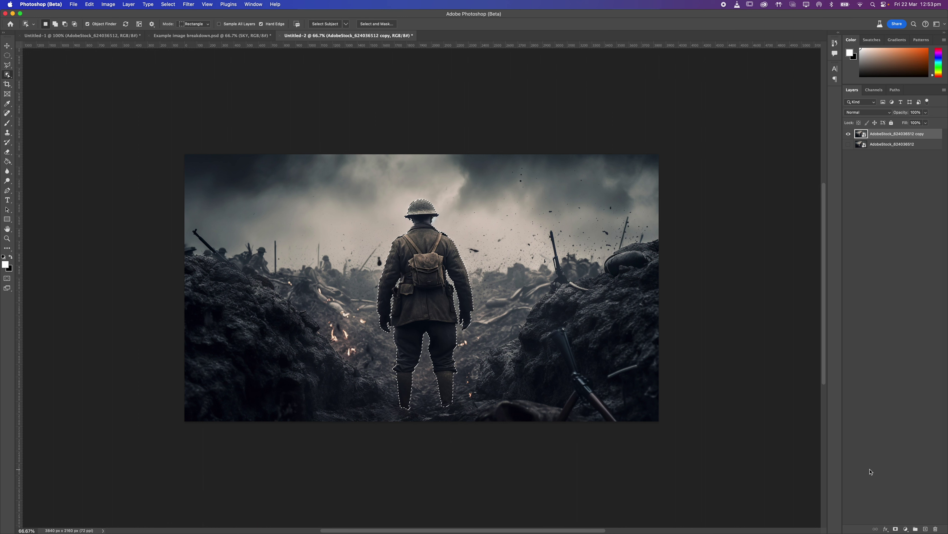
left_click(895, 529)
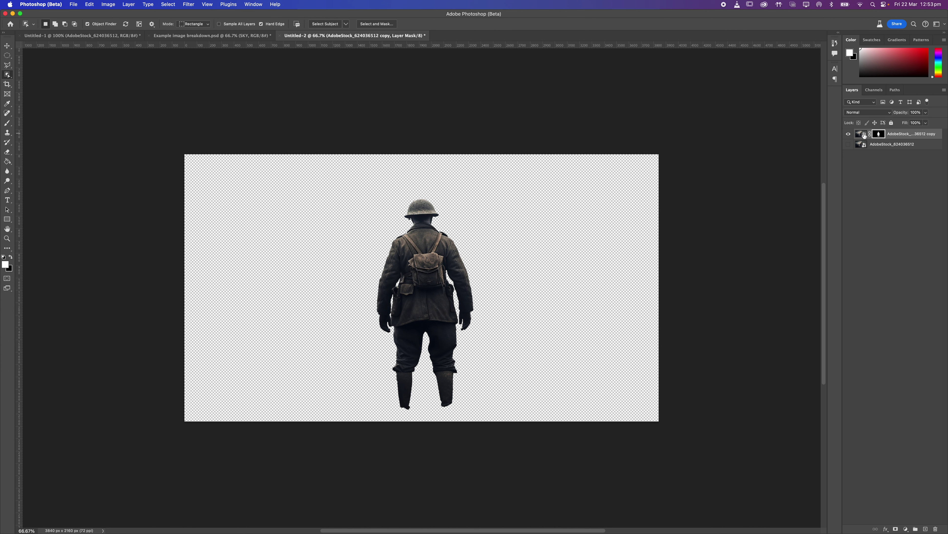
Step: Try painting white on the soldier's layer mask to reveal the surrounding image, and undo the strokes
key("b")
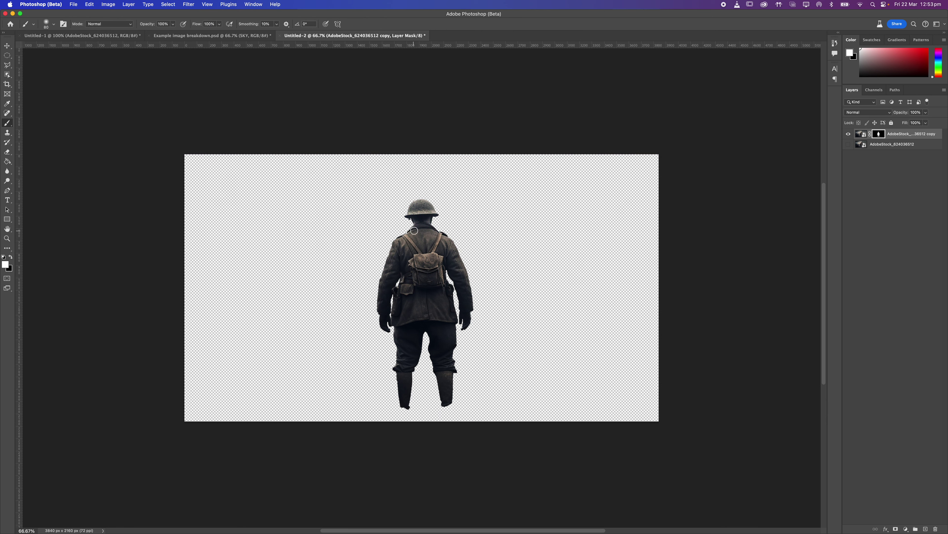
left_click_drag(435, 225, 481, 310)
mouse_move(428, 327)
left_mouse_down()
mouse_move(425, 359)
mouse_move(343, 374)
mouse_move(325, 394)
mouse_move(469, 372)
left_mouse_up()
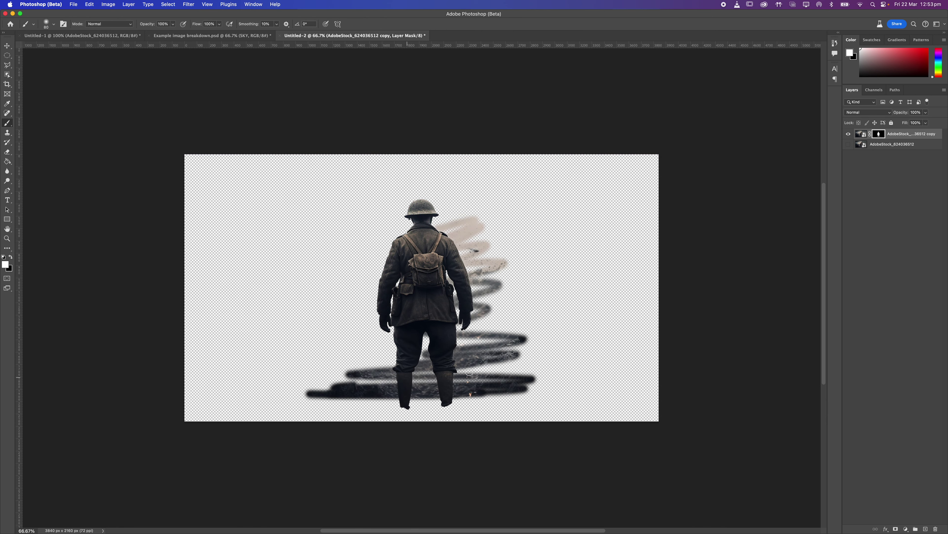
key("ctrl+z")
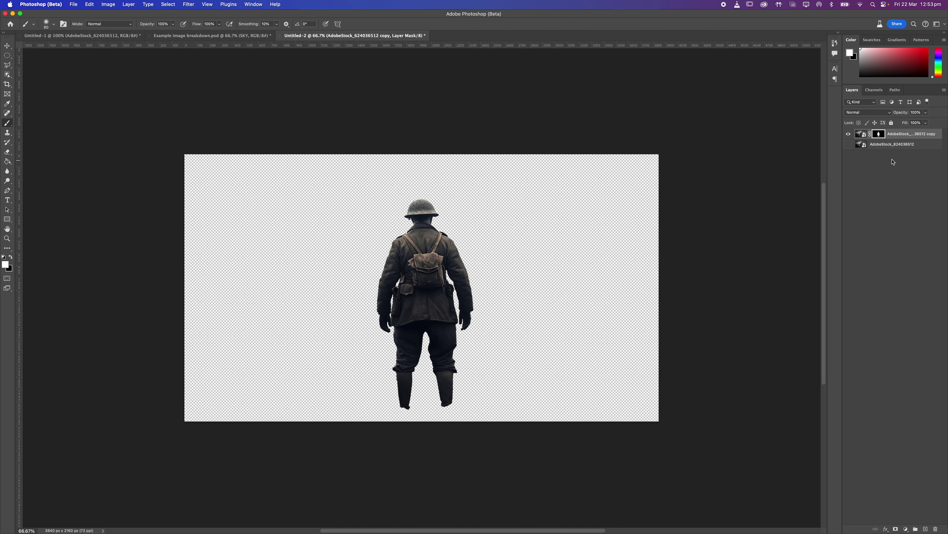
Step: Open Select and Mask for the soldier's layer mask and cancel it without refining the edge
right_click(877, 137)
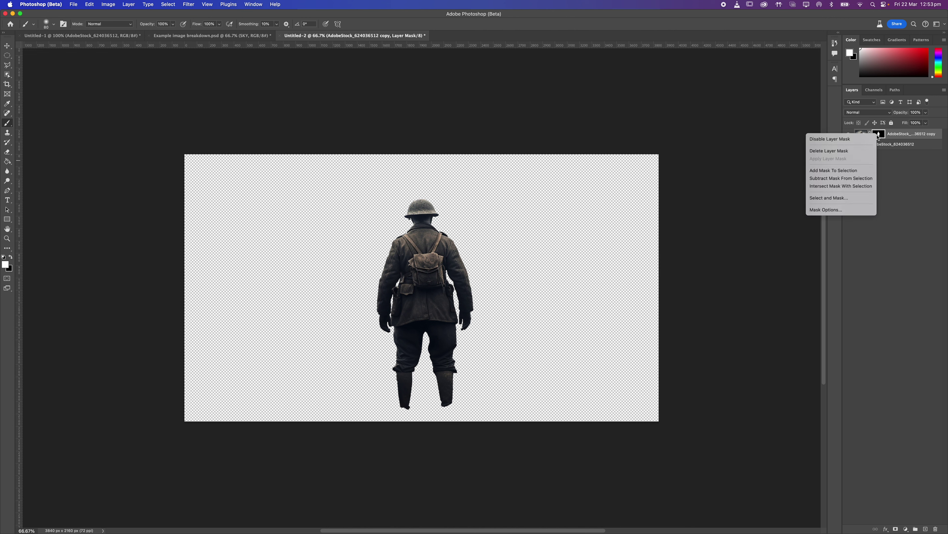
left_click(878, 137)
right_click(877, 136)
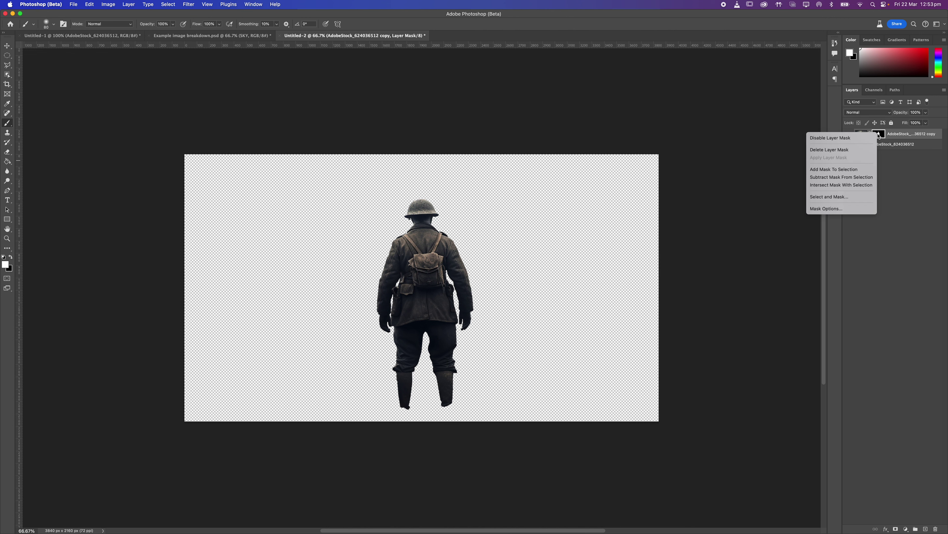
left_click(824, 197)
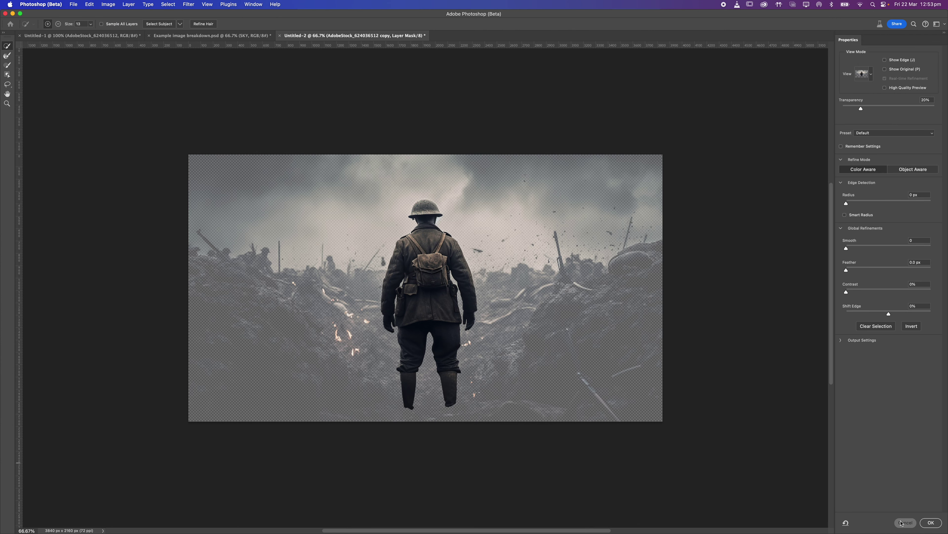
left_click(903, 522)
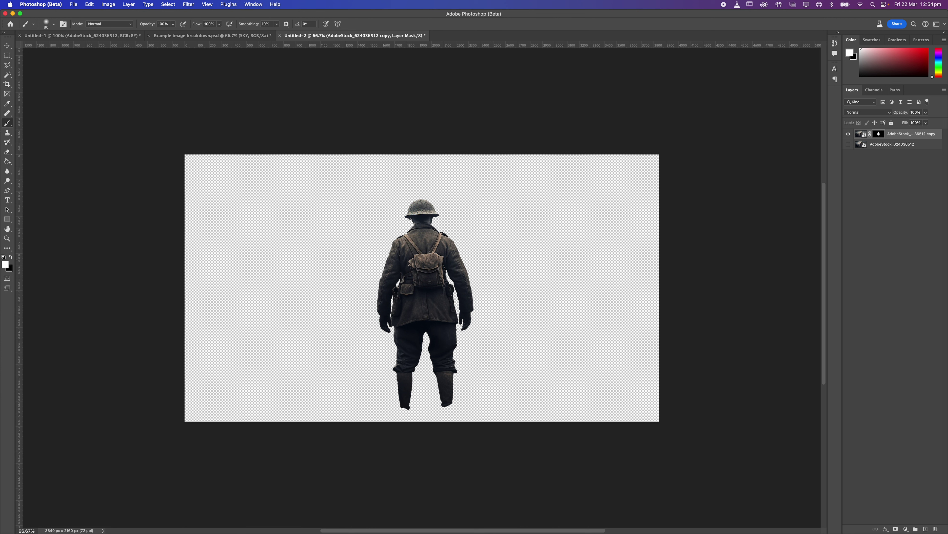
Step: Try brushing the soldier's mask with black and with white around his arms, undoing each stroke
left_click(11, 256)
mouse_move(457, 254)
left_mouse_down()
mouse_move(384, 263)
mouse_move(467, 276)
left_mouse_up()
key("super+z")
left_click(11, 257)
mouse_move(368, 262)
left_mouse_down()
mouse_move(409, 211)
mouse_move(353, 225)
mouse_move(251, 221)
mouse_move(388, 239)
left_mouse_up()
key("super+z")
Step: Rename the masked soldier layer to dude
left_click(849, 136)
left_click(849, 136)
double_click(896, 134)
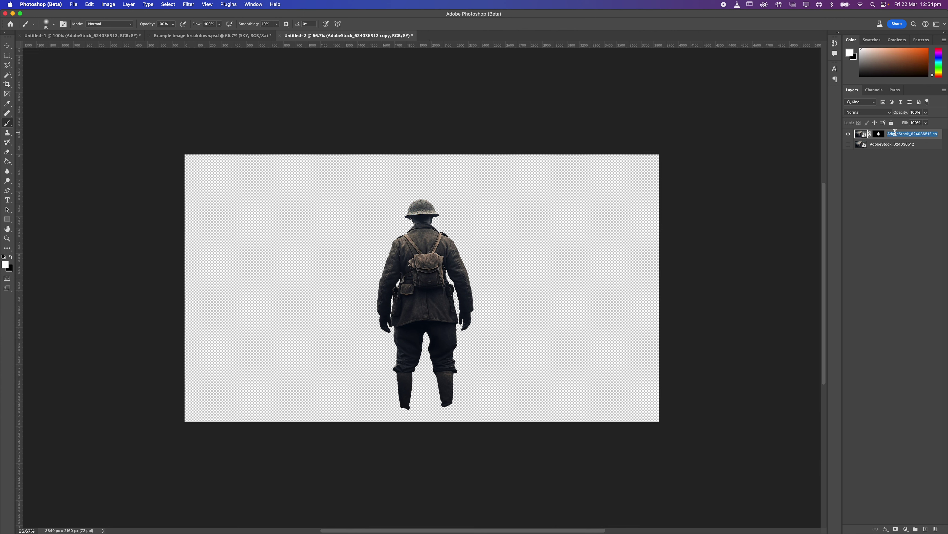
type("d")
key("Return")
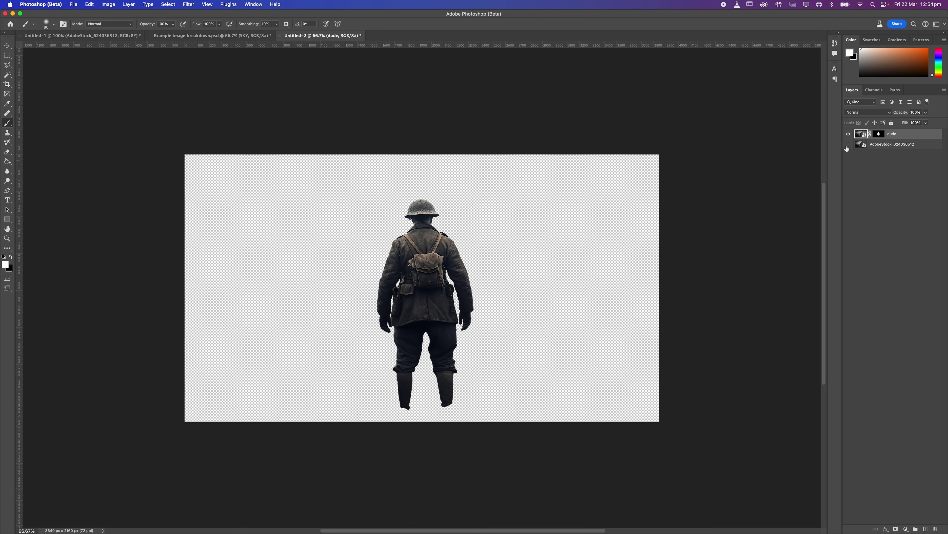
Step: Hide the dude layer, duplicate AdobeStock_624036512 beneath it, and keep only the new copy visible and selected
left_click(848, 145)
left_click(873, 144)
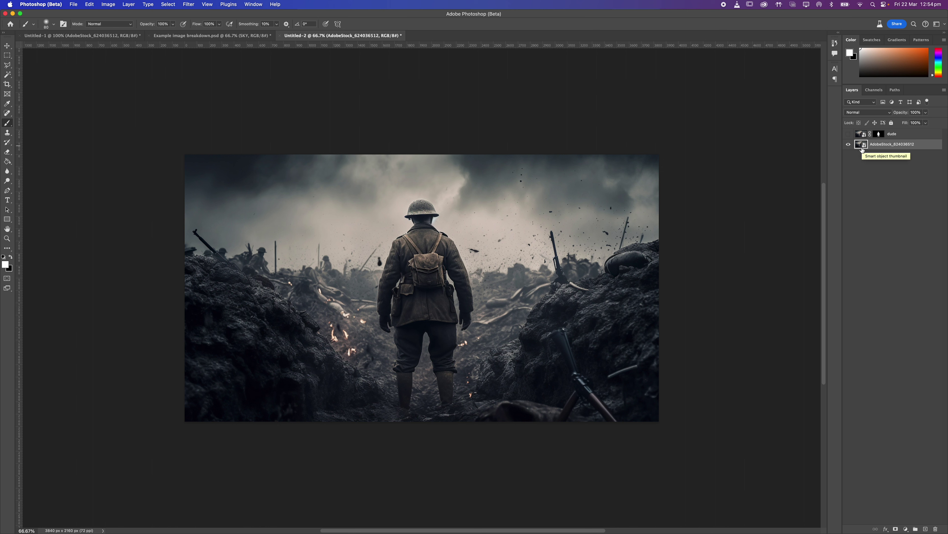
left_click_drag(908, 145, 926, 529)
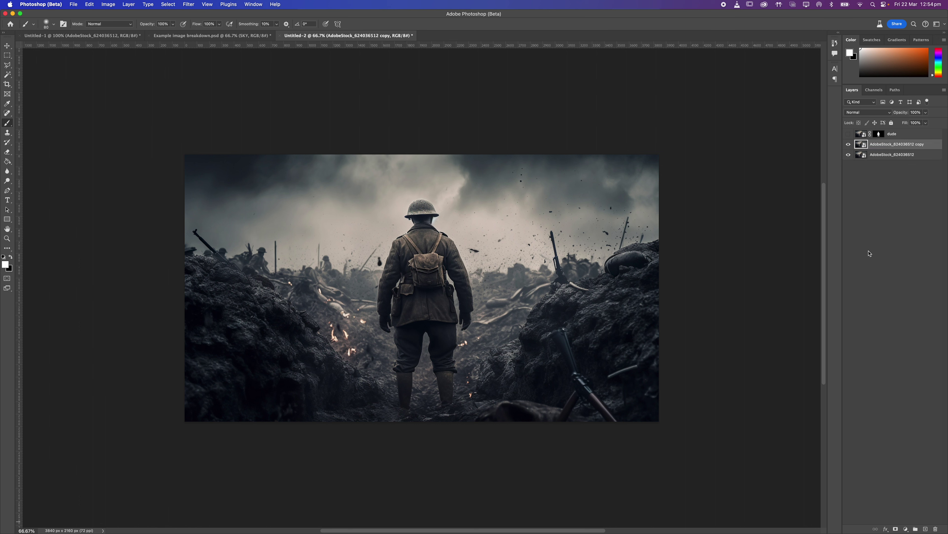
left_click(881, 156)
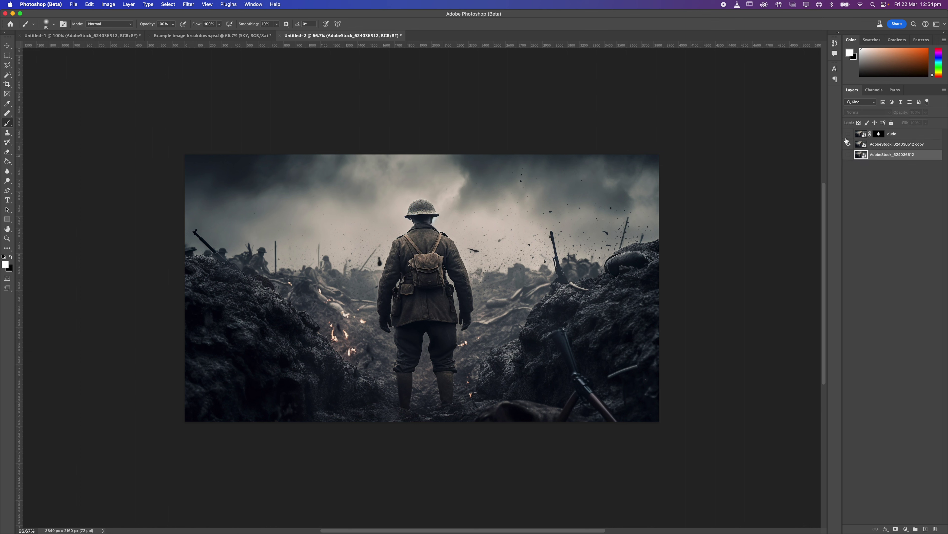
left_click(895, 145)
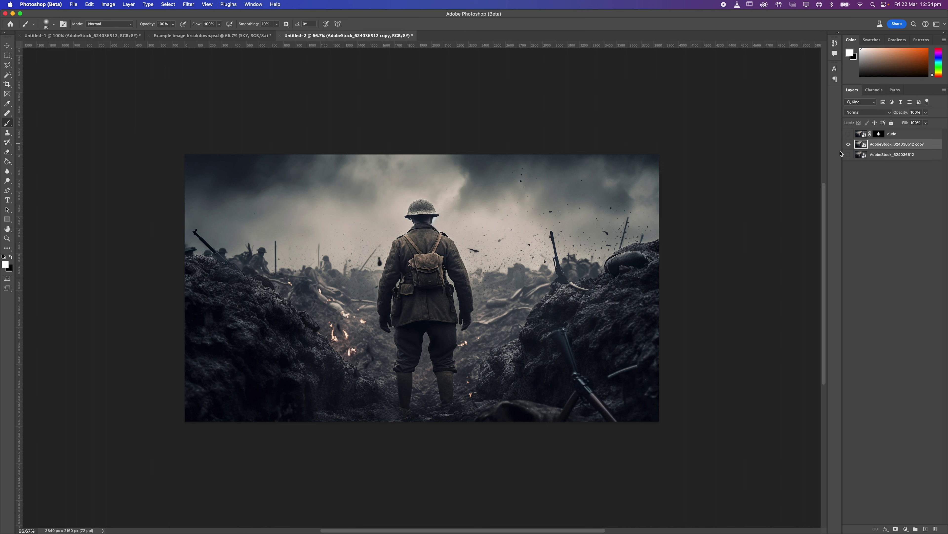
Step: Select the foreground trench banks on both sides using the Object Selection tool in Lasso mode
key("w")
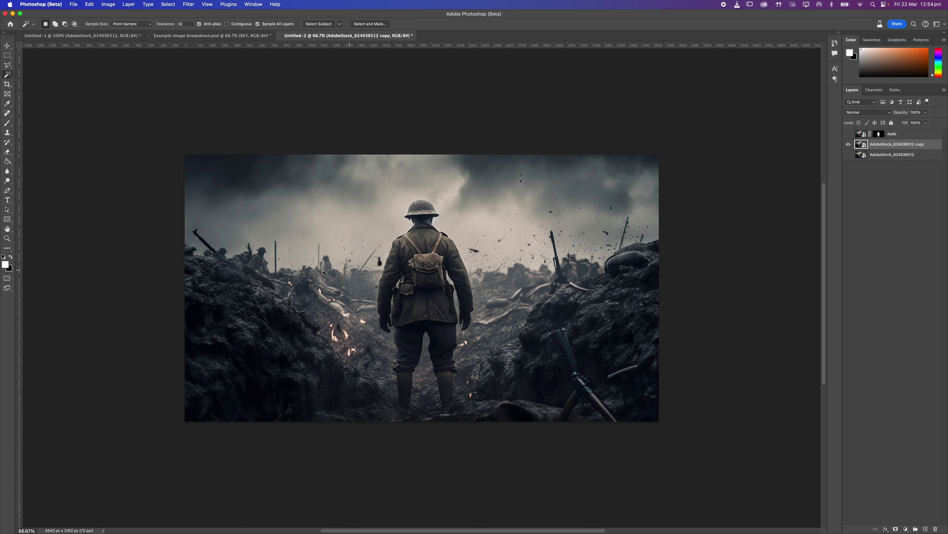
key("shift+w")
key("shift+w")
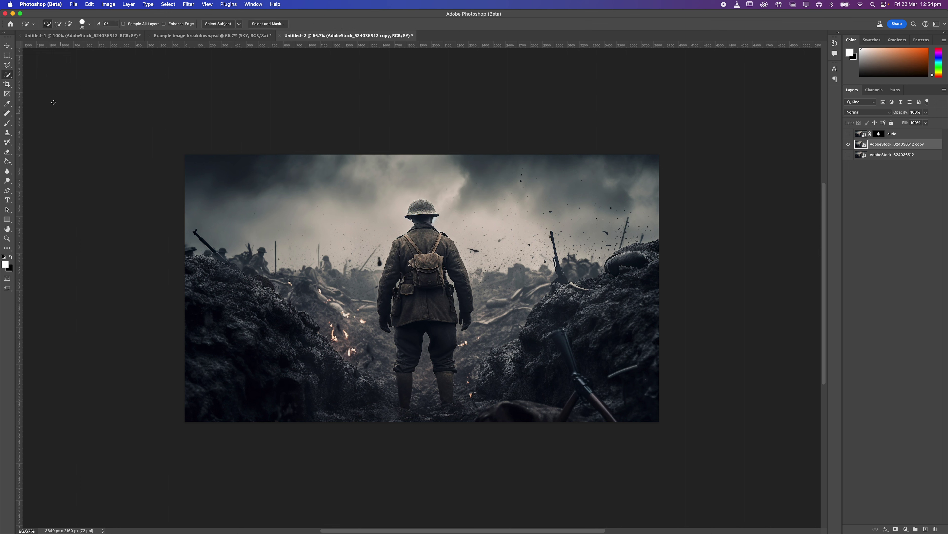
left_click(6, 75)
left_click(45, 74)
left_click(191, 25)
left_click(191, 31)
mouse_move(215, 155)
left_mouse_down()
mouse_move(235, 268)
mouse_move(288, 282)
left_mouse_up()
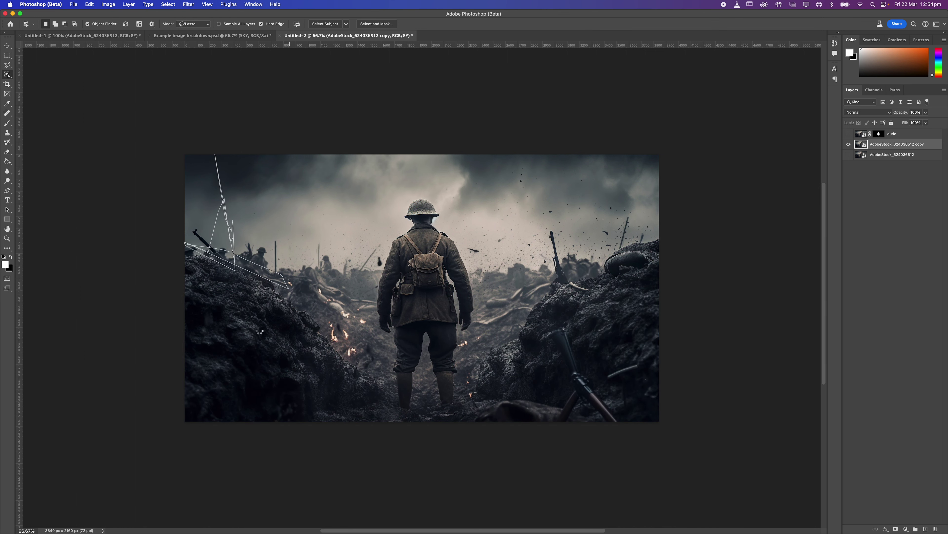
key("super+d")
mouse_move(170, 252)
left_mouse_down()
mouse_move(208, 253)
mouse_move(251, 271)
mouse_move(400, 373)
mouse_move(481, 384)
mouse_move(478, 361)
mouse_move(549, 288)
mouse_move(586, 260)
mouse_move(666, 229)
mouse_move(738, 385)
mouse_move(696, 520)
mouse_move(373, 500)
mouse_move(124, 503)
mouse_move(101, 383)
mouse_move(105, 322)
mouse_move(134, 287)
left_mouse_up()
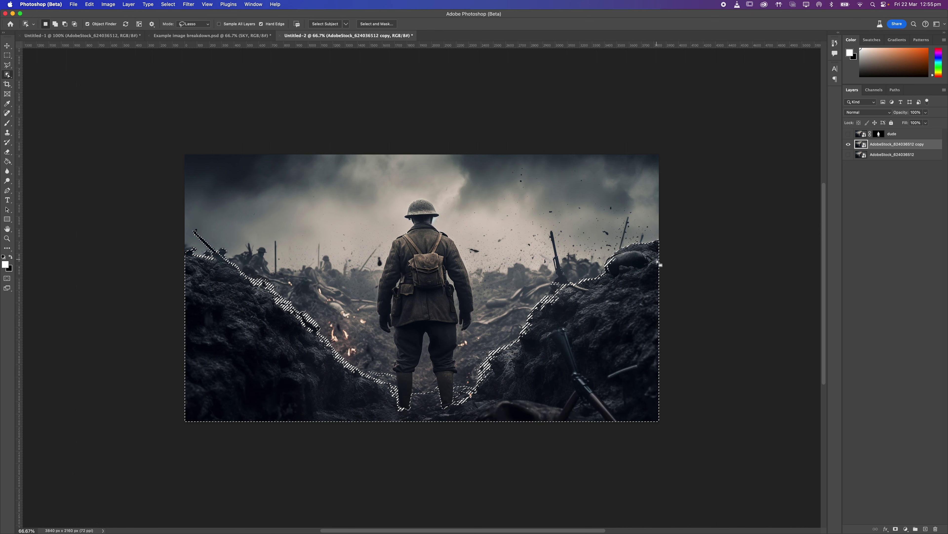
Step: Try refining the left bank's selection edge with the Lasso tool, filling in the rough edge and excluding the rifle on the ridge
key("super+1")
left_click_drag(658, 259, 642, 221)
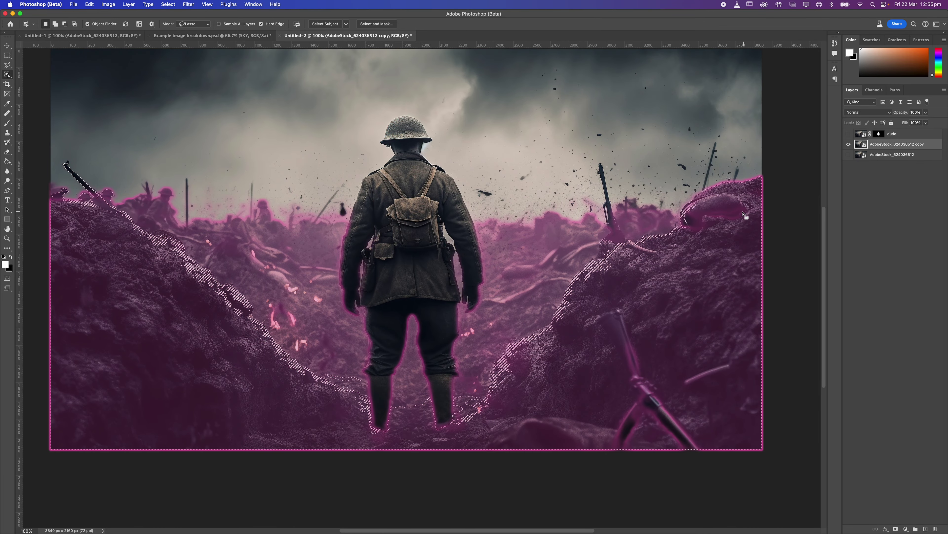
key("l")
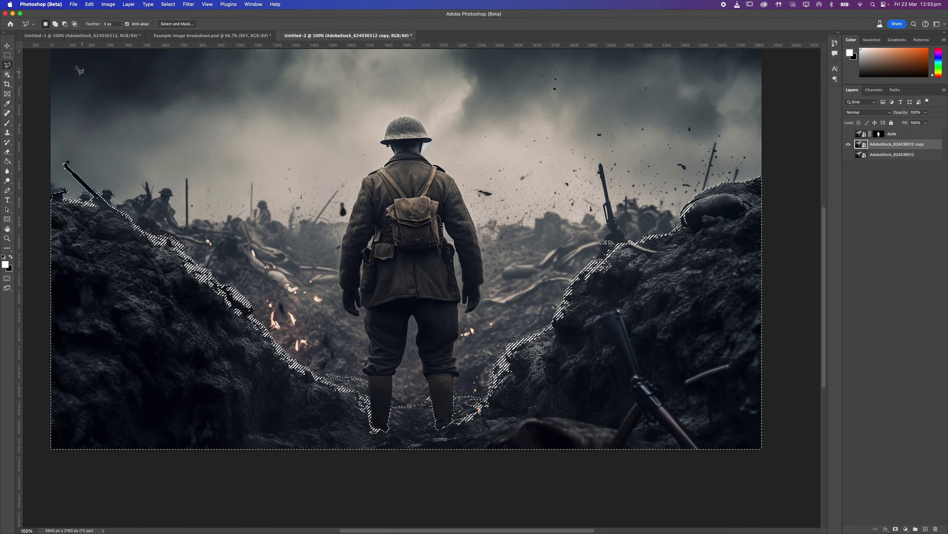
left_click(6, 66)
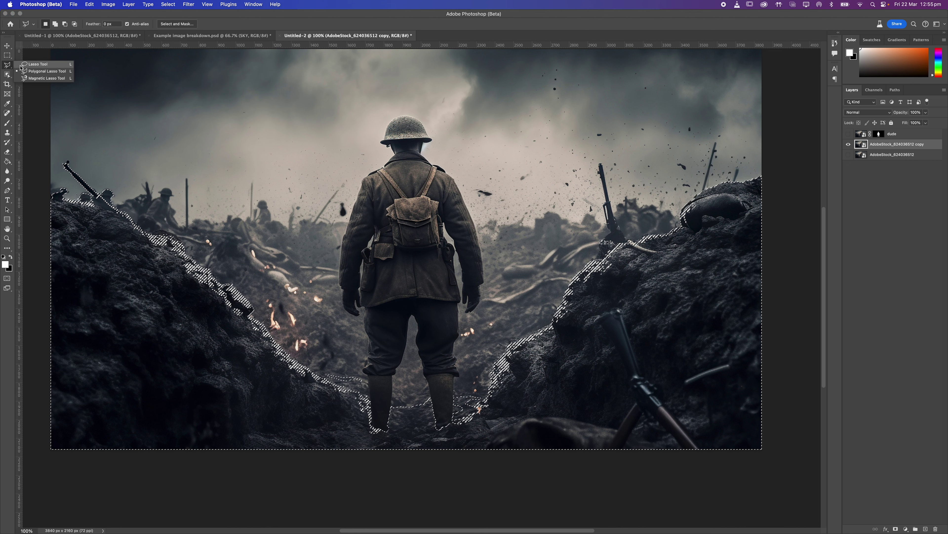
left_click(34, 65)
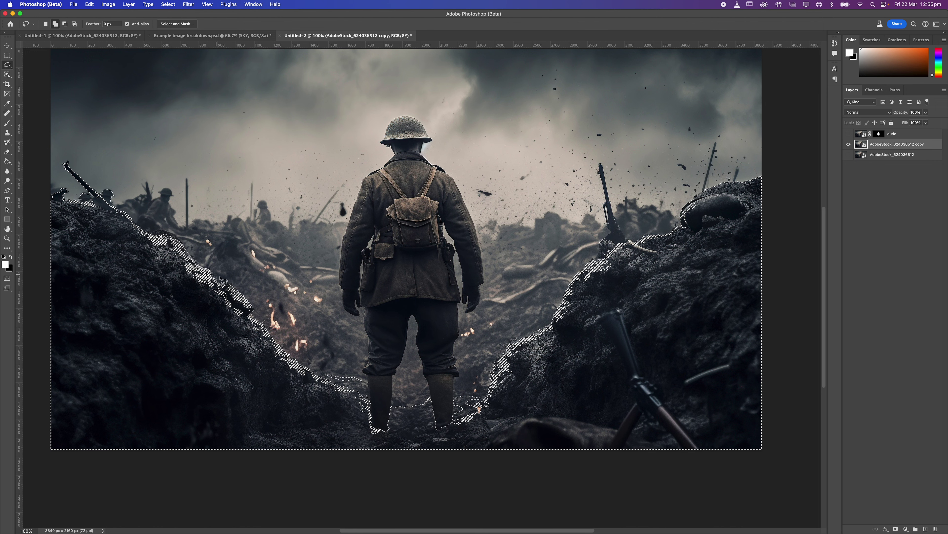
left_click_drag(271, 354, 273, 357)
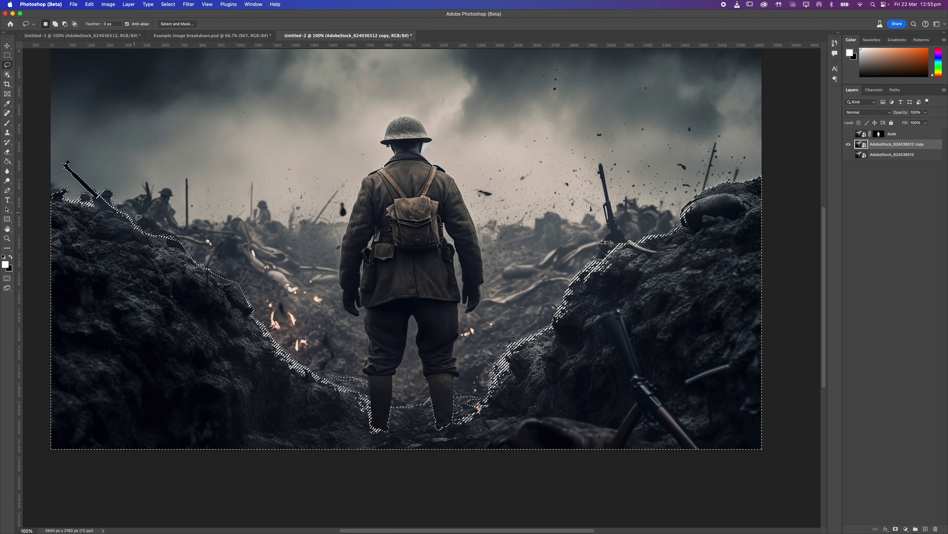
key("alt")
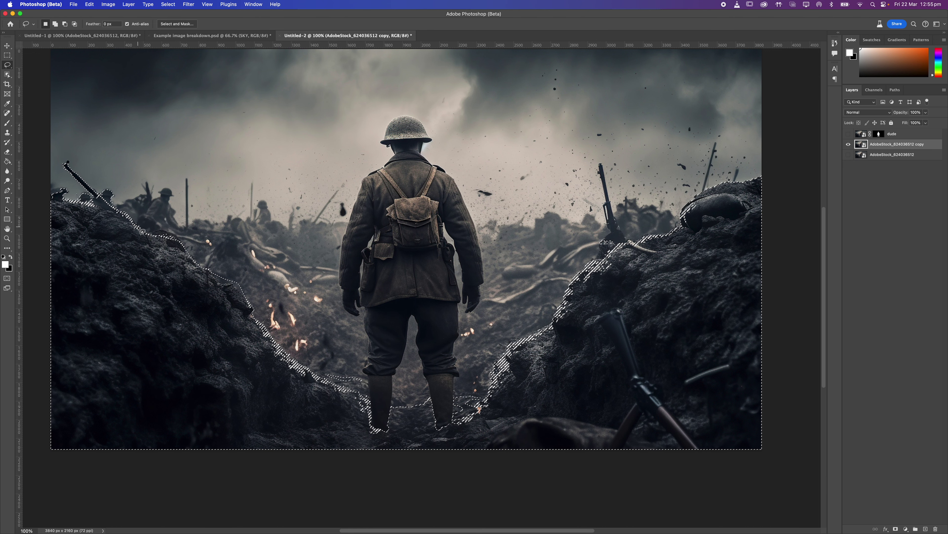
mouse_move(48, 149)
left_mouse_down()
mouse_move(179, 202)
mouse_move(151, 234)
left_mouse_up()
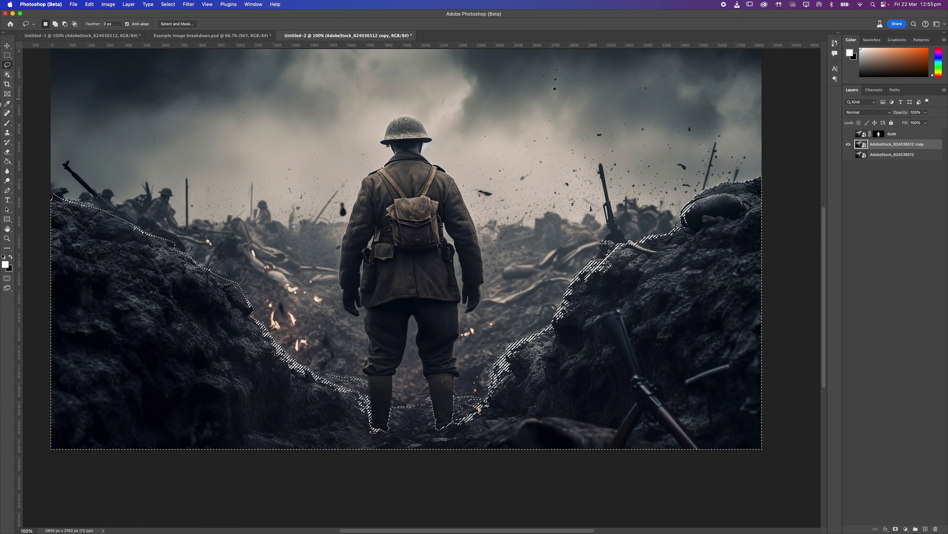
Step: Try trimming the left bank's selection edge down to the soldier's boot with the Polygonal Lasso tool, then discard the whole selection
left_click(7, 65)
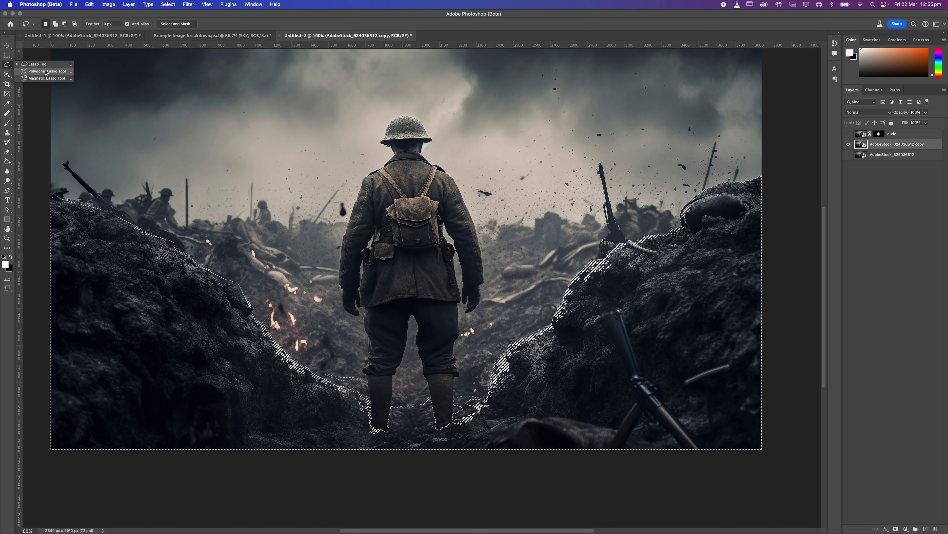
left_click(41, 70)
key("alt")
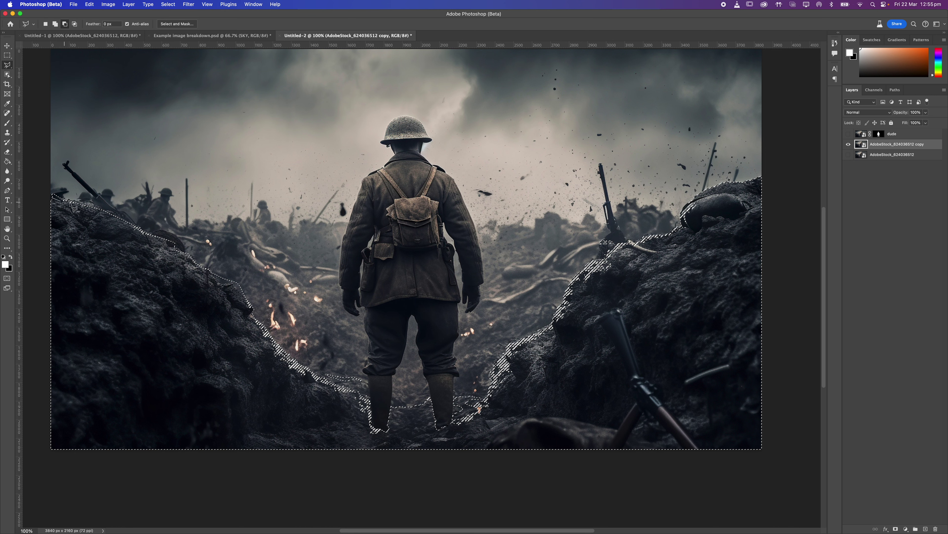
left_click(80, 212)
left_click(148, 227)
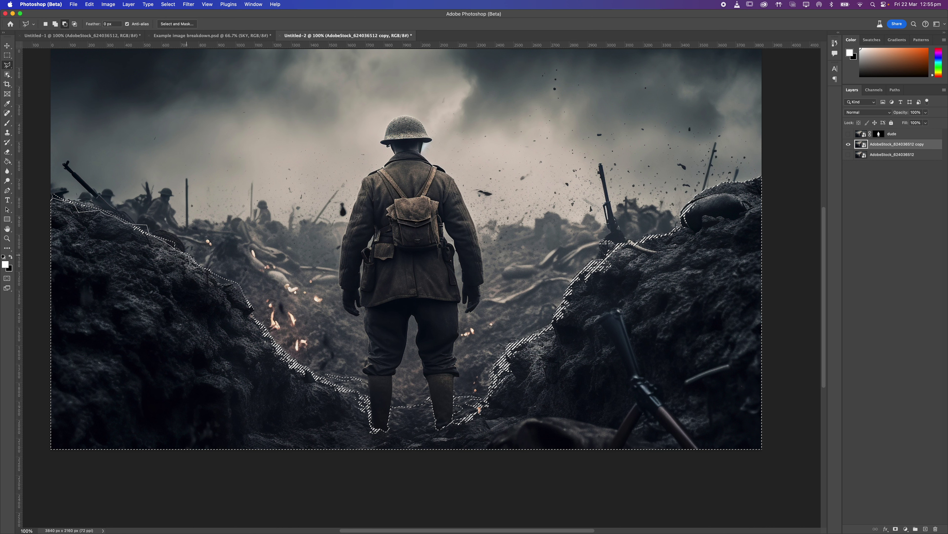
left_click(205, 269)
left_click(232, 285)
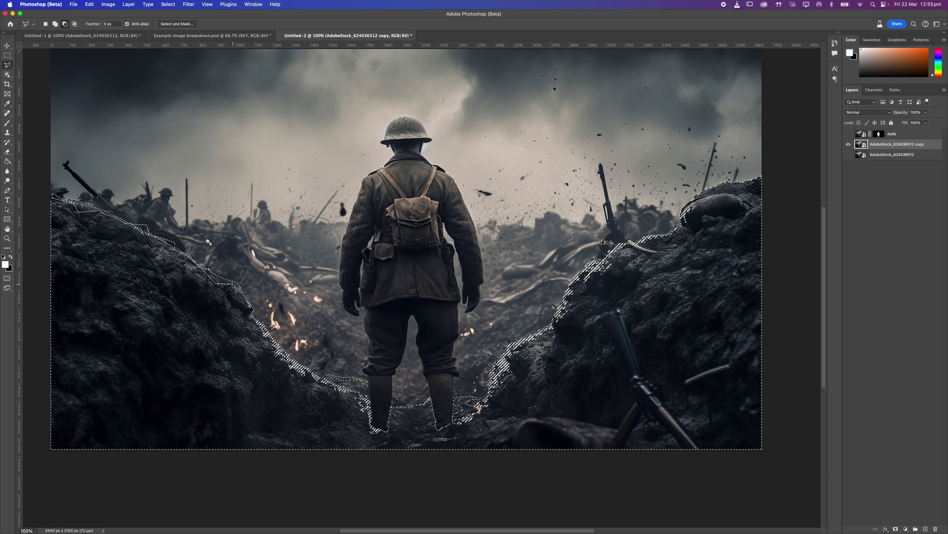
left_click(258, 316)
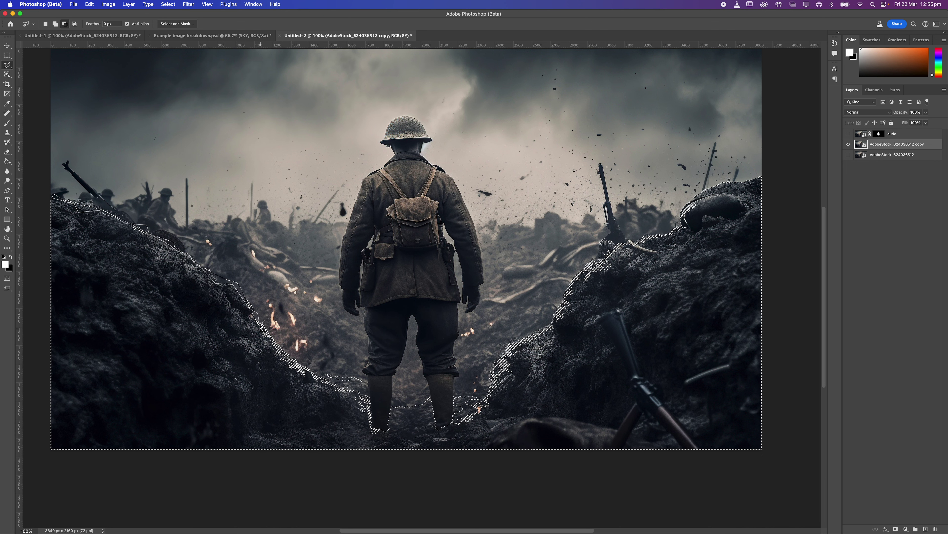
left_click(314, 382)
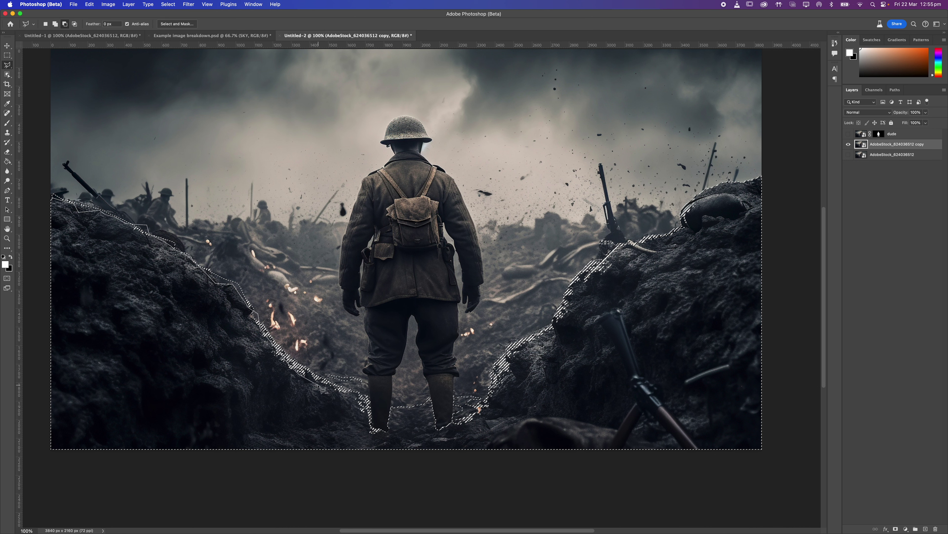
left_click(357, 394)
left_click(368, 406)
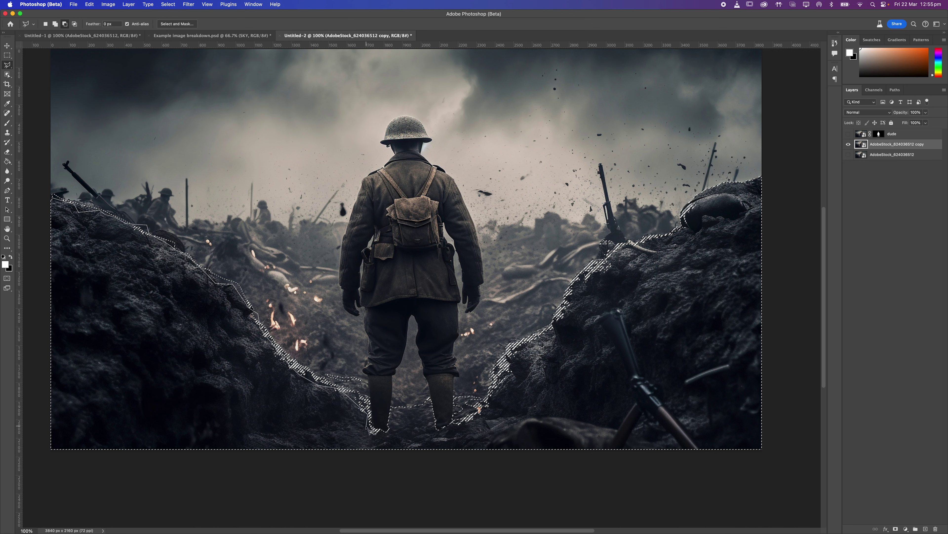
left_click(373, 430)
left_click(436, 302)
left_click(260, 124)
left_click(218, 113)
left_click(160, 99)
double_click(79, 108)
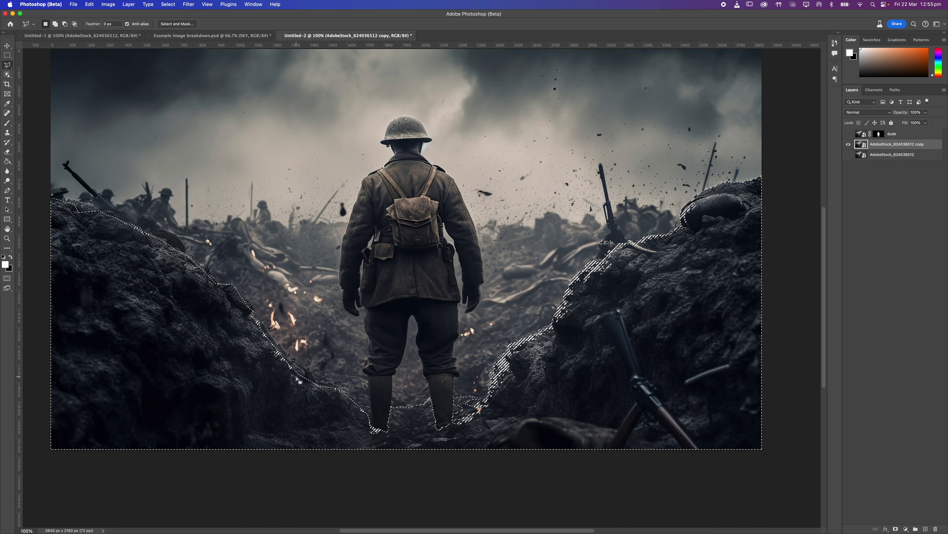
key("super+d")
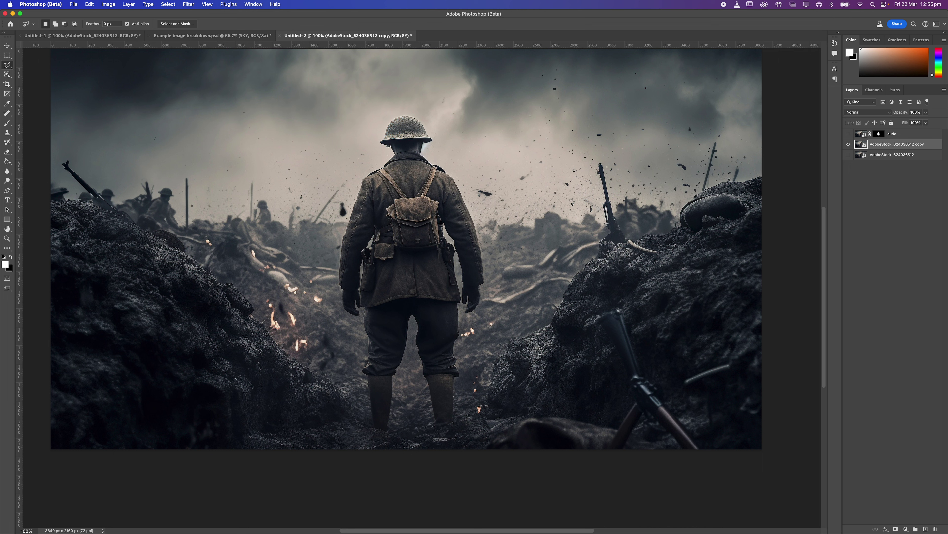
Step: Select the left trench bank from its ridge down to the image's lower edge with the Quick Selection tool
left_click(7, 75)
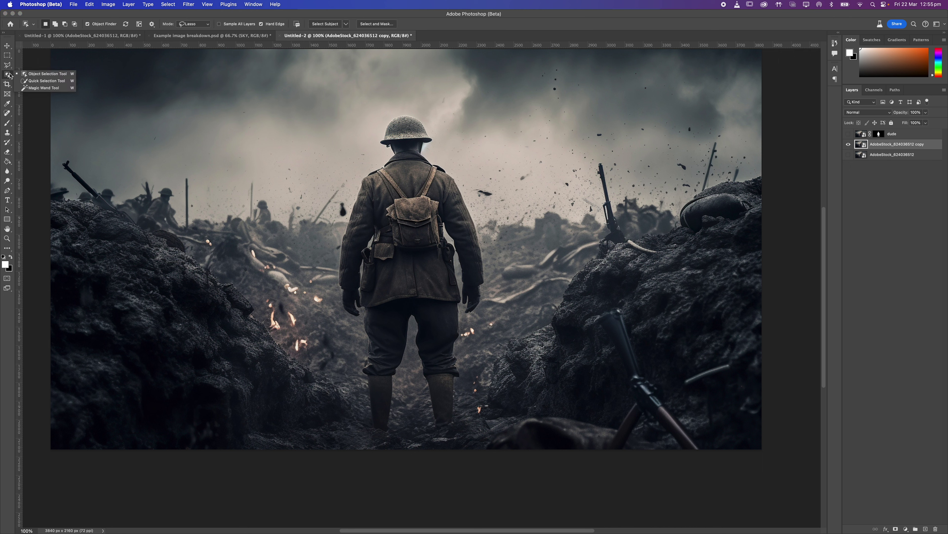
left_click(33, 82)
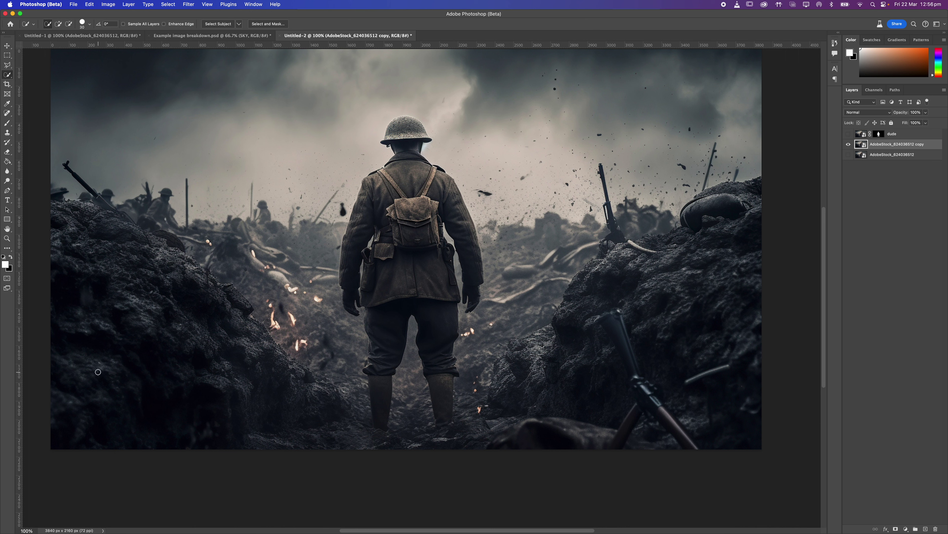
left_click_drag(86, 388, 140, 326)
left_click_drag(118, 383, 159, 365)
left_click_drag(144, 323, 107, 276)
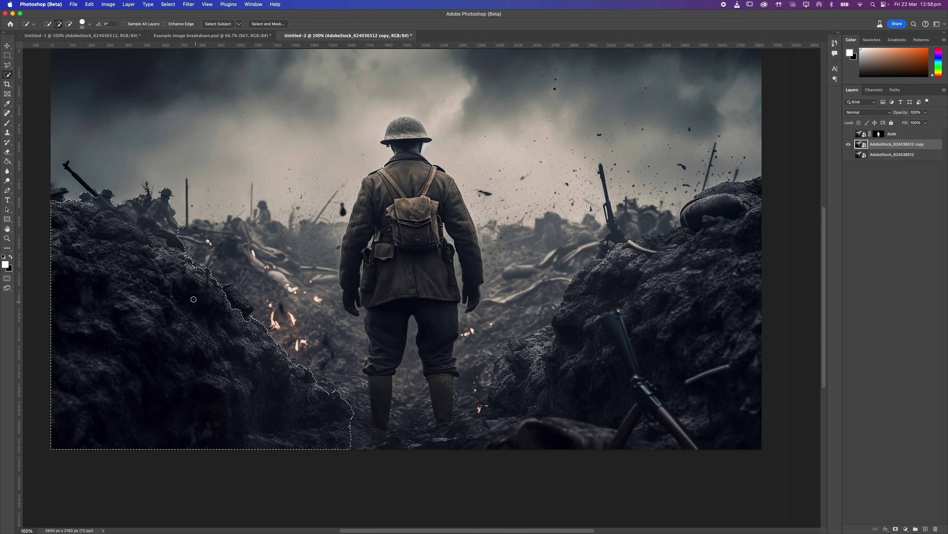
left_click_drag(336, 398, 347, 395)
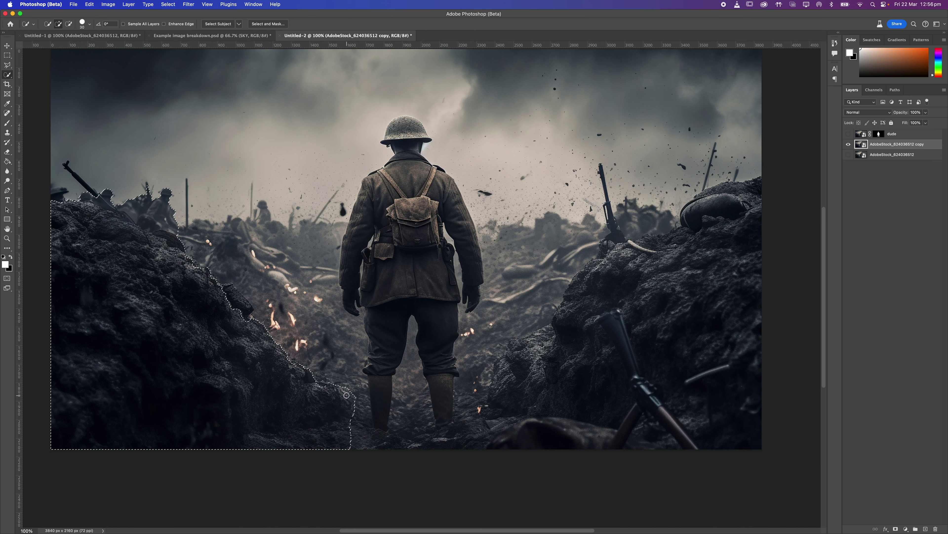
Step: Refine the left bank's selection by adding the protruding rock, removing the distant soldiers on the ridge, and extending it to the soldier's boot
left_click_drag(237, 320, 244, 307)
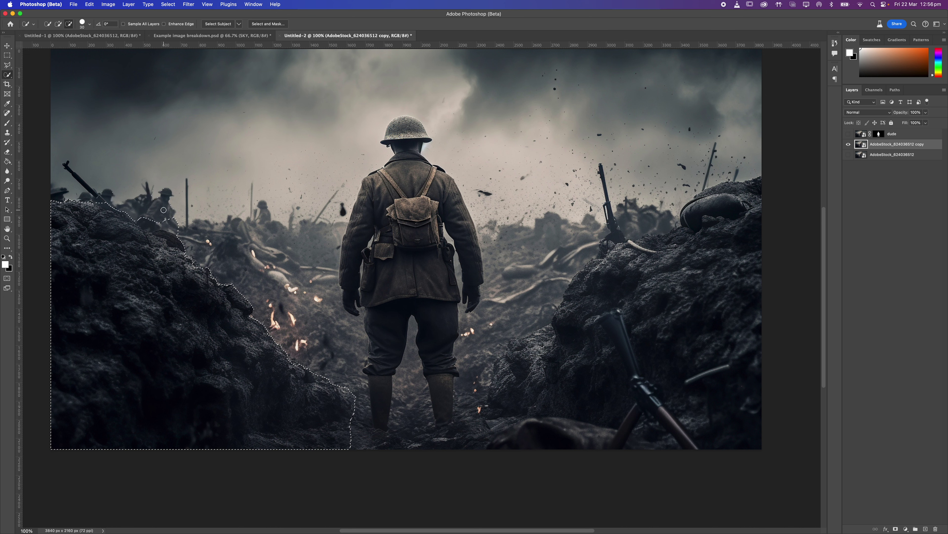
left_click_drag(120, 202, 147, 219)
left_click_drag(123, 210, 129, 204)
left_click_drag(353, 430, 369, 432)
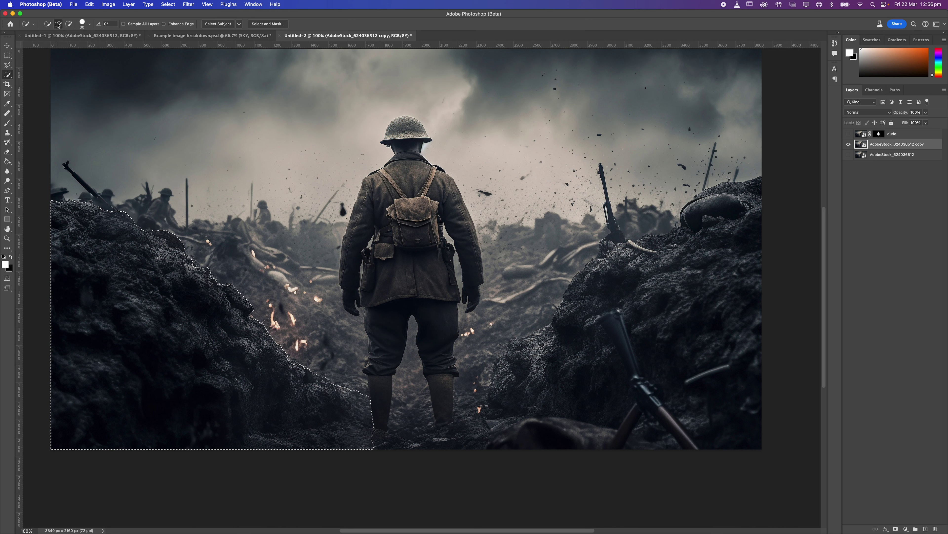
Step: Extend the selection across the ground and right trench bank, excluding the mid-ground and the soldier's legs above the ground line
mouse_move(376, 436)
left_mouse_down()
mouse_move(428, 439)
mouse_move(529, 399)
mouse_move(538, 413)
mouse_move(625, 388)
mouse_move(587, 367)
mouse_move(684, 304)
mouse_move(722, 210)
mouse_move(620, 267)
mouse_move(661, 210)
mouse_move(669, 213)
mouse_move(611, 232)
left_mouse_up()
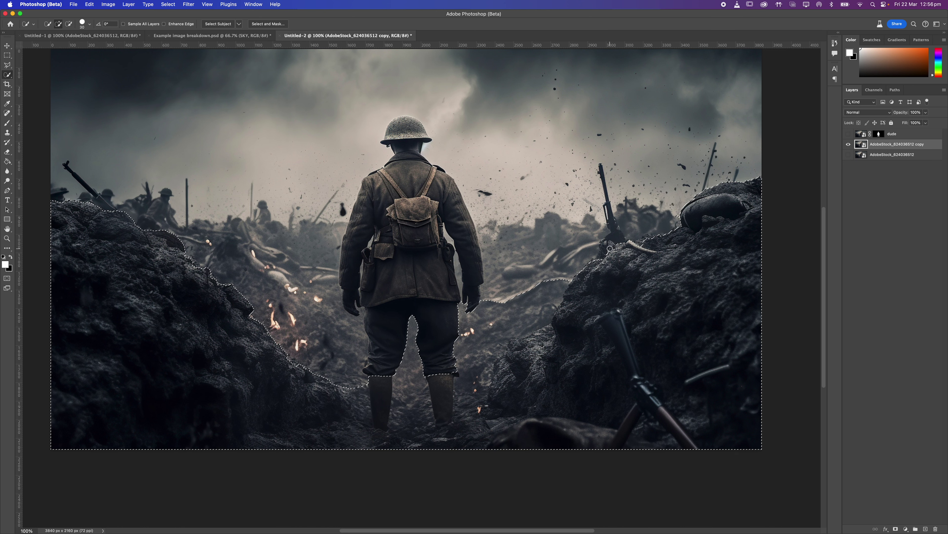
mouse_move(553, 282)
left_mouse_down()
mouse_move(446, 364)
mouse_move(476, 350)
mouse_move(455, 377)
mouse_move(414, 392)
mouse_move(373, 378)
mouse_move(429, 399)
mouse_move(412, 411)
left_mouse_up()
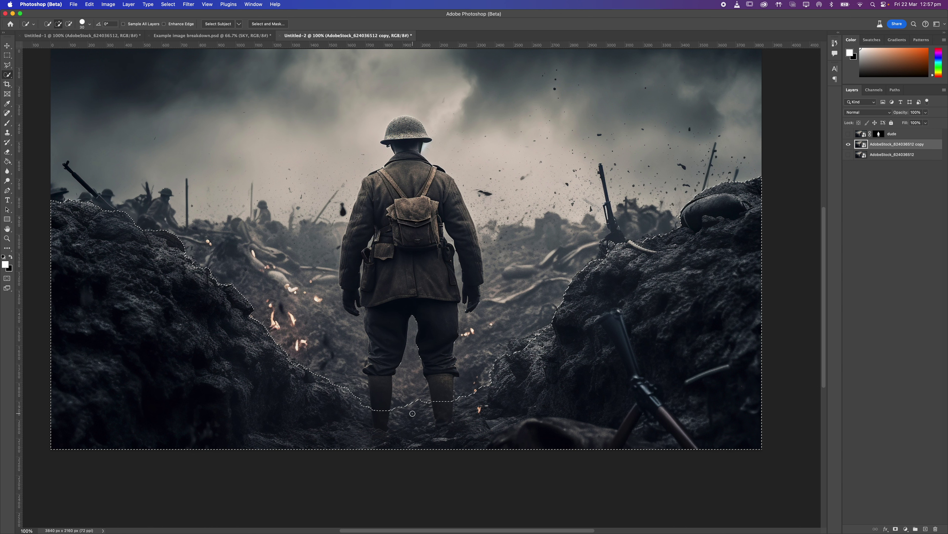
key("alt")
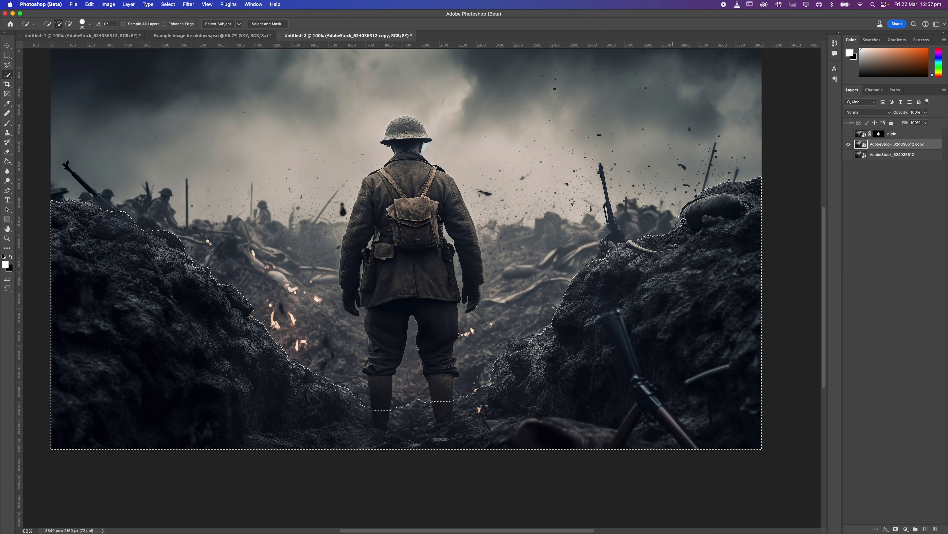
key("alt")
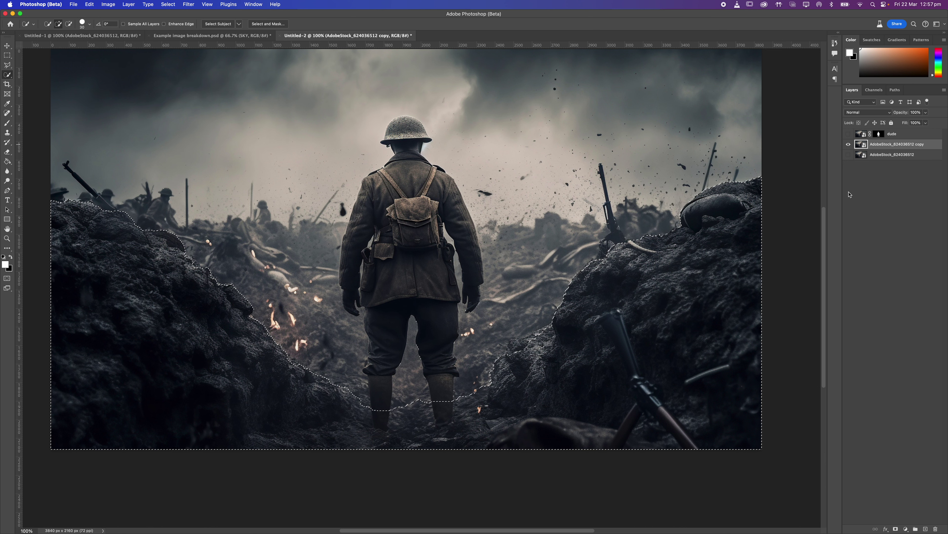
Step: Add a layer mask to the AdobeStock_624036512 copy layer from the foreground bank selection
left_click(895, 530)
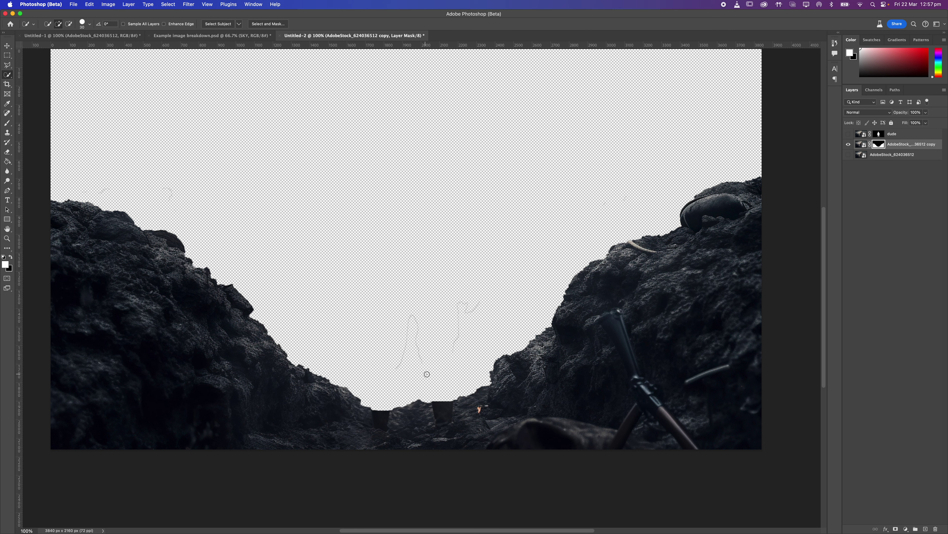
key("super+0")
scroll(428, 376, "up", 3)
scroll(428, 375, "down", 5)
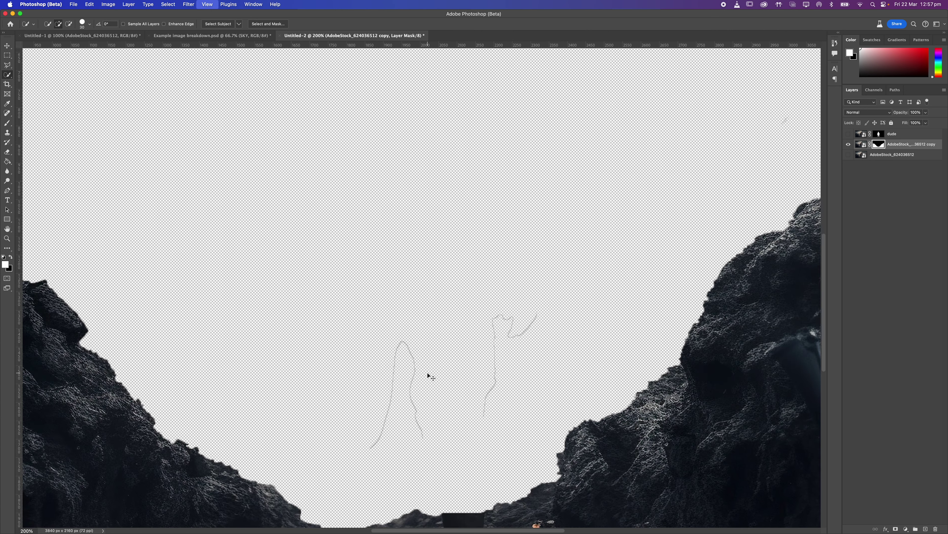
key("super+1")
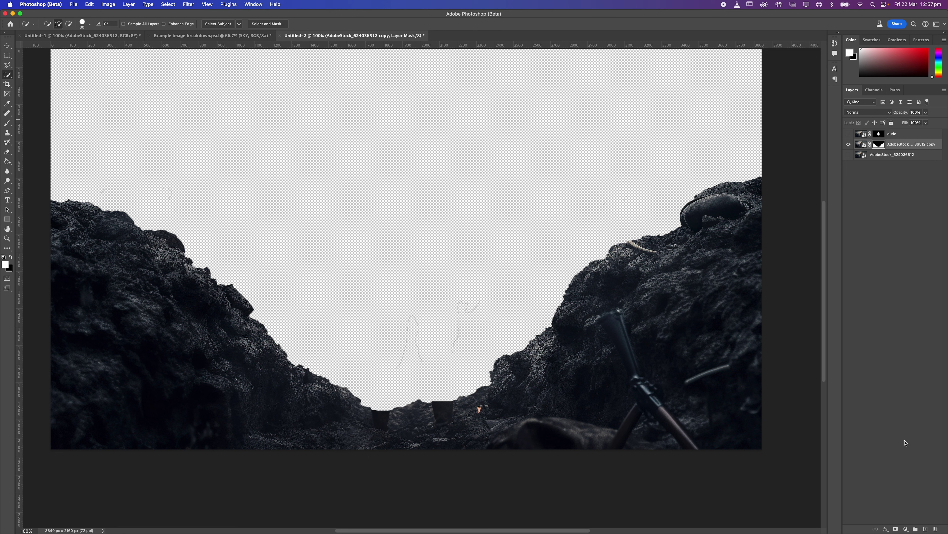
Step: Create a new layer filled with solid red and place it directly beneath the masked foreground layer
left_click(925, 529)
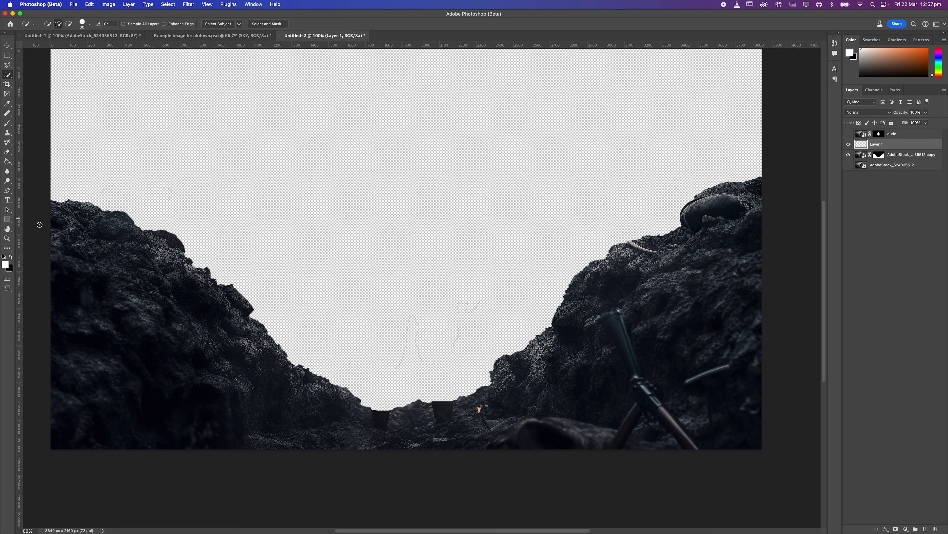
left_click(10, 163)
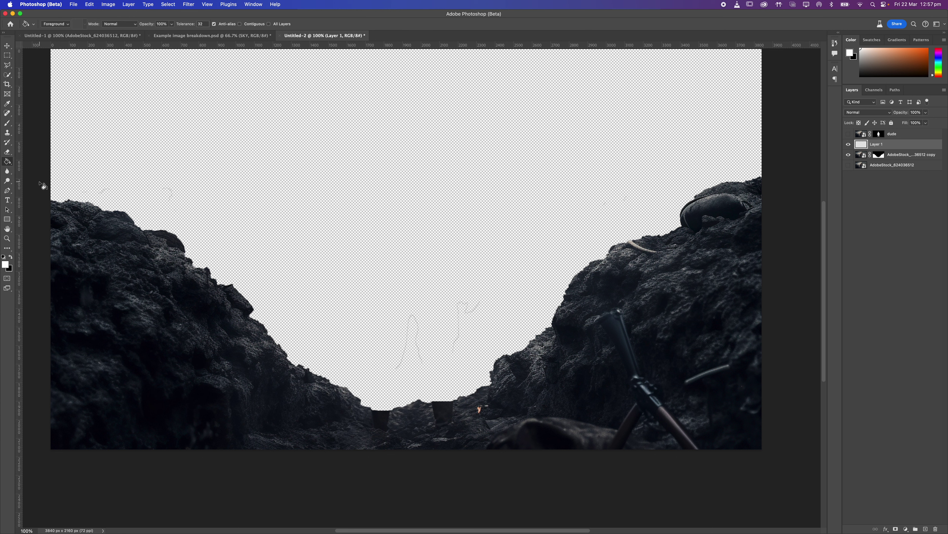
left_click_drag(920, 63, 929, 49)
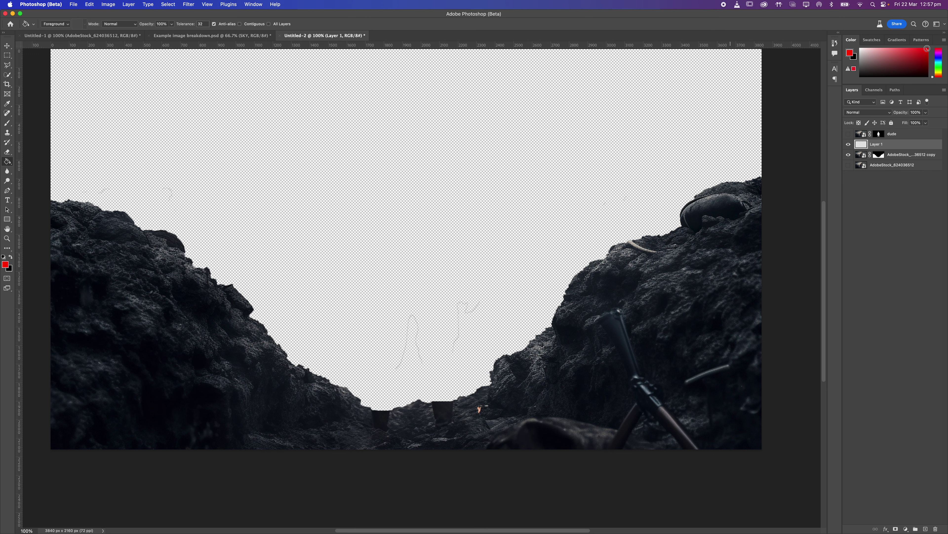
left_click(572, 212)
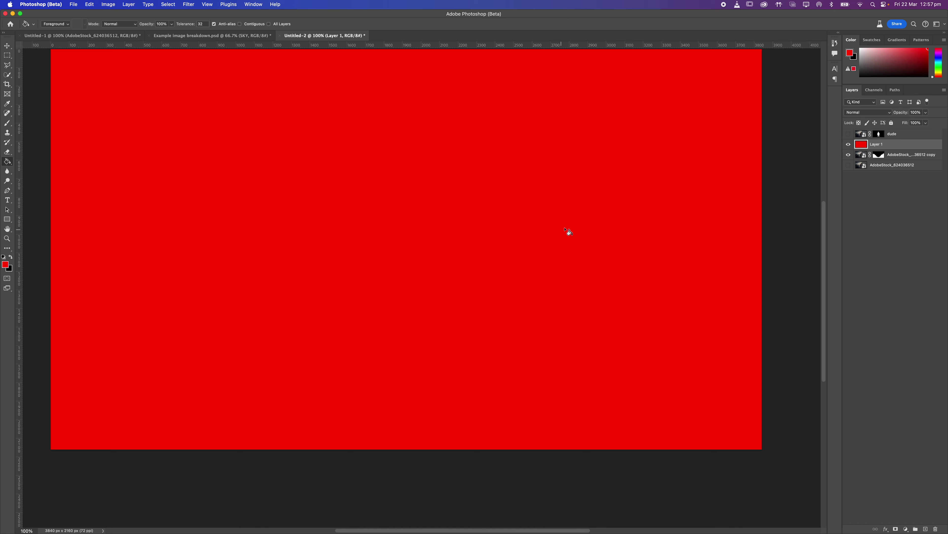
left_click_drag(909, 146, 910, 158)
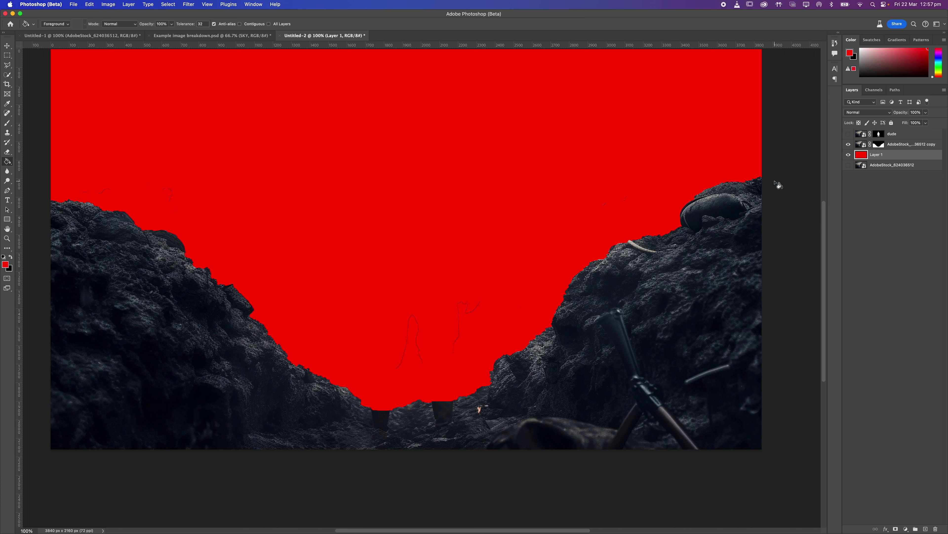
Step: Paint black on the foreground layer's mask to hide the stray outlines above the ground between the two banks
left_click(880, 144)
key("d")
key("b")
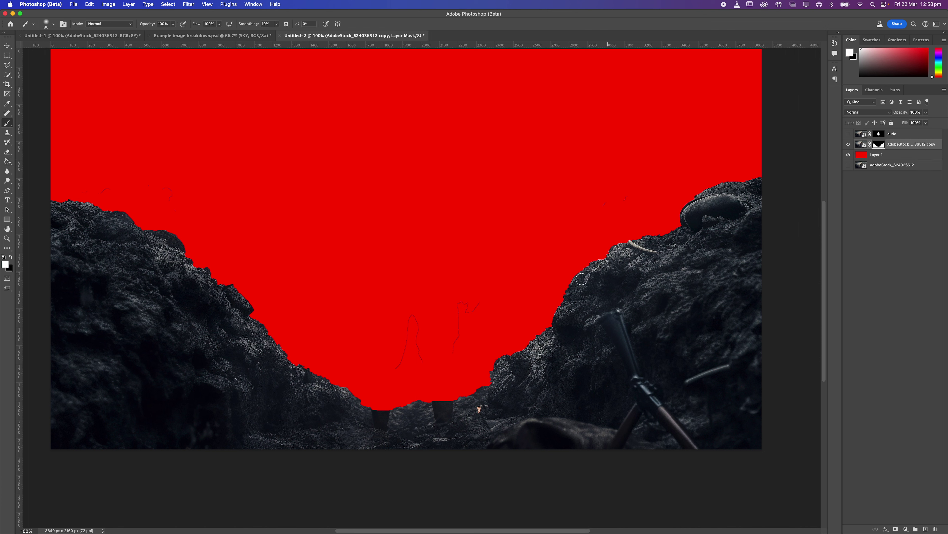
left_click_drag(478, 303, 456, 314)
key("super+z")
left_click(10, 257)
key("super+minus")
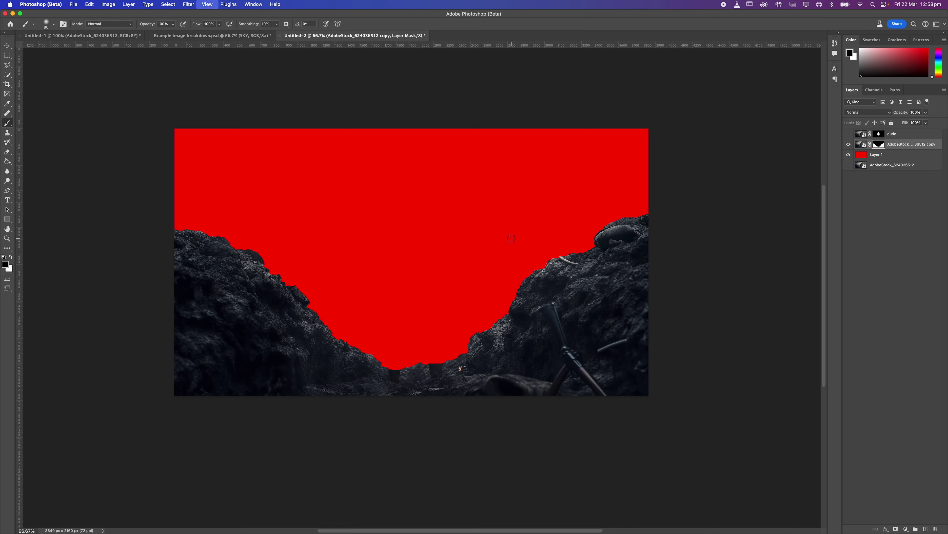
key("super+plus")
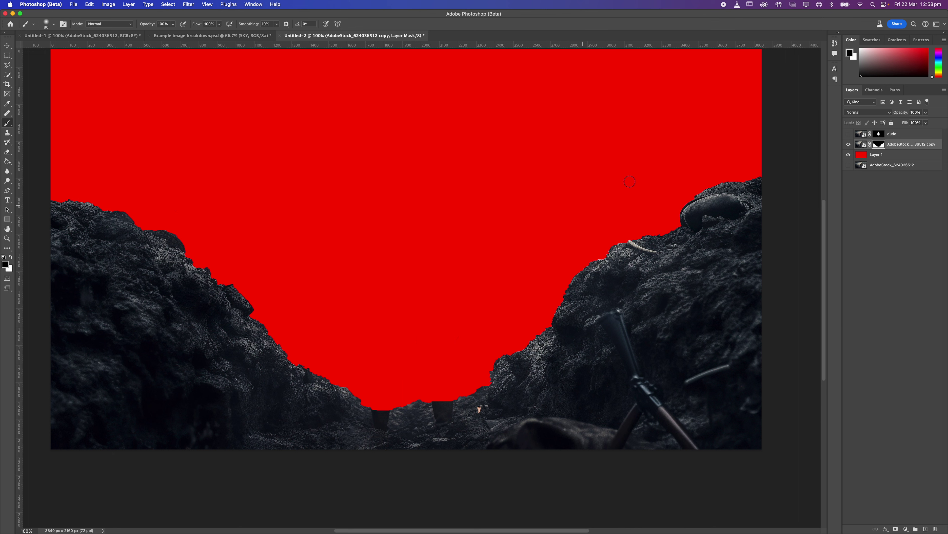
Step: Open the foreground layer's mask in Select and Mask for edge refinement
left_click(863, 145)
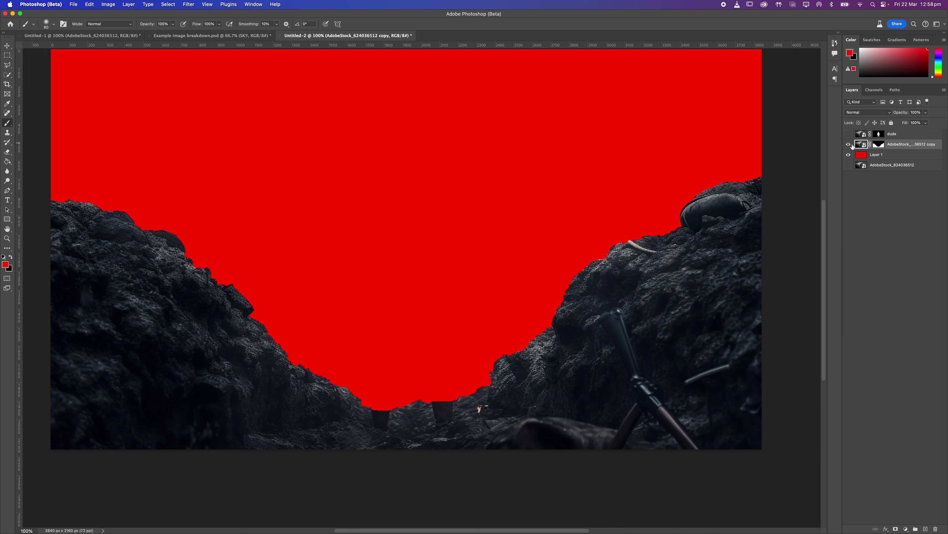
left_click(880, 145)
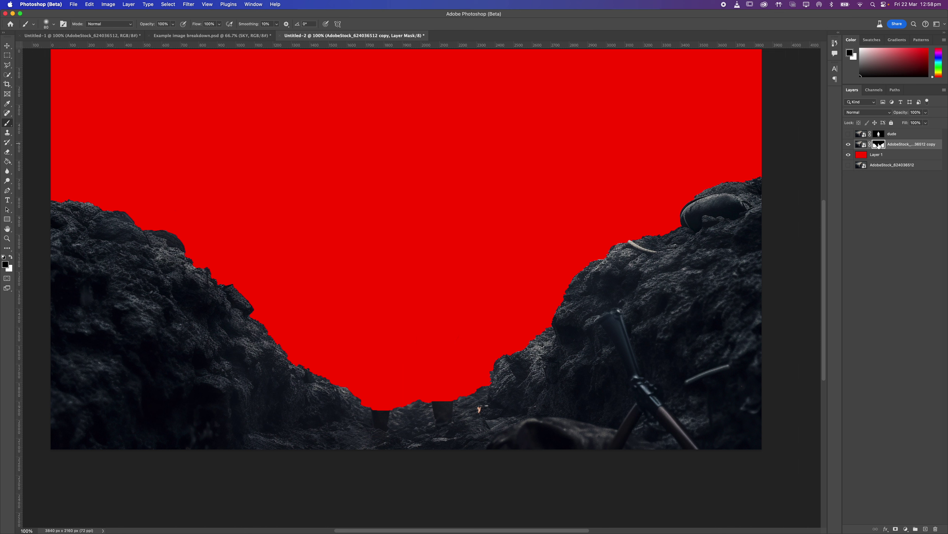
right_click(880, 146)
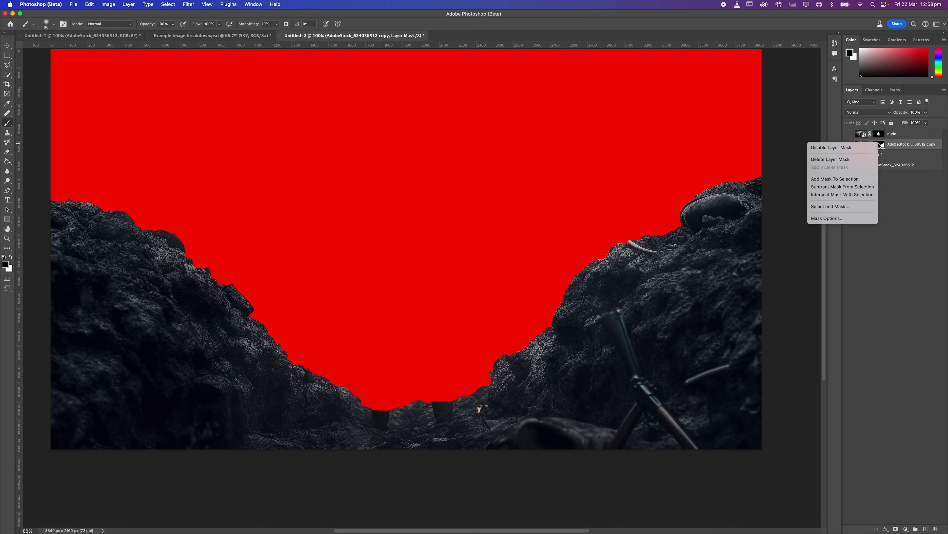
left_click(842, 206)
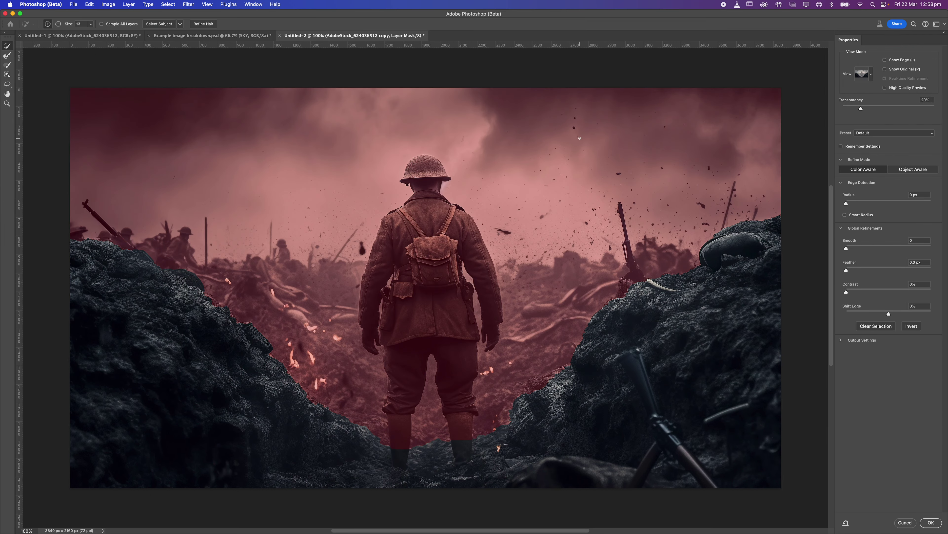
key("super+minus")
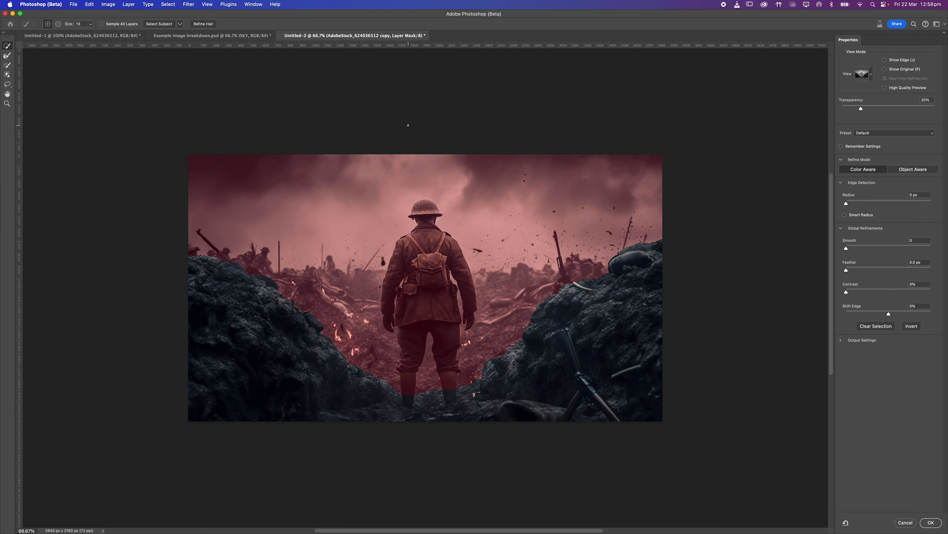
key("super+plus")
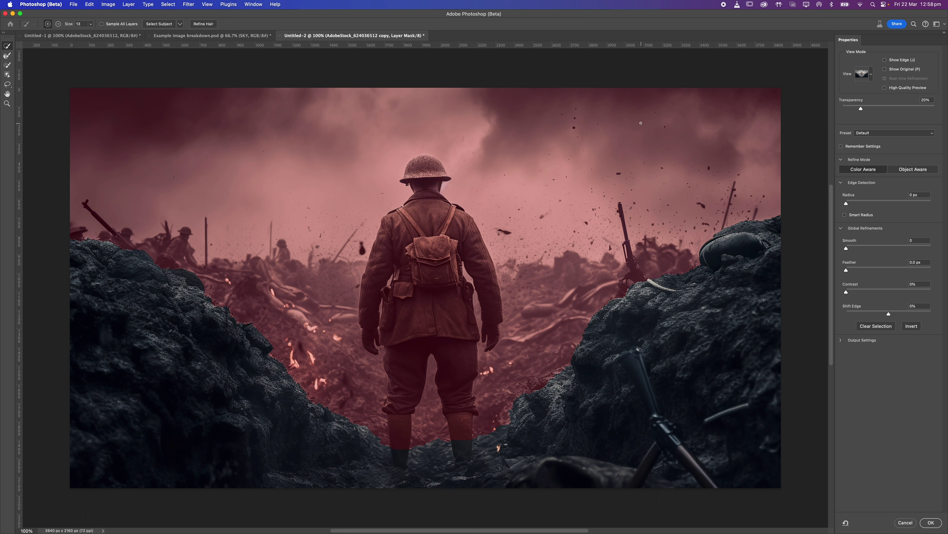
Step: Raise the Onion Skin preview's transparency to 57%
left_click(872, 77)
left_click(873, 77)
left_click(872, 76)
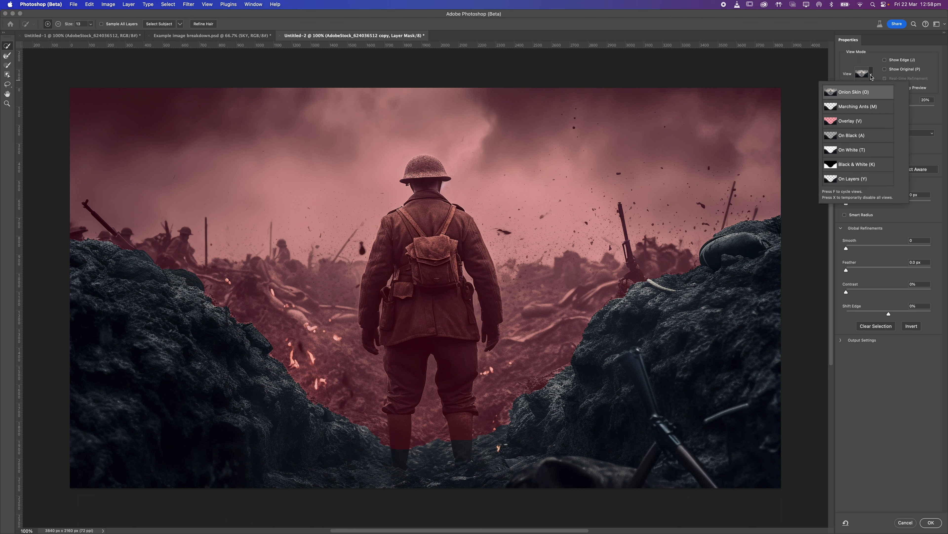
left_click(861, 55)
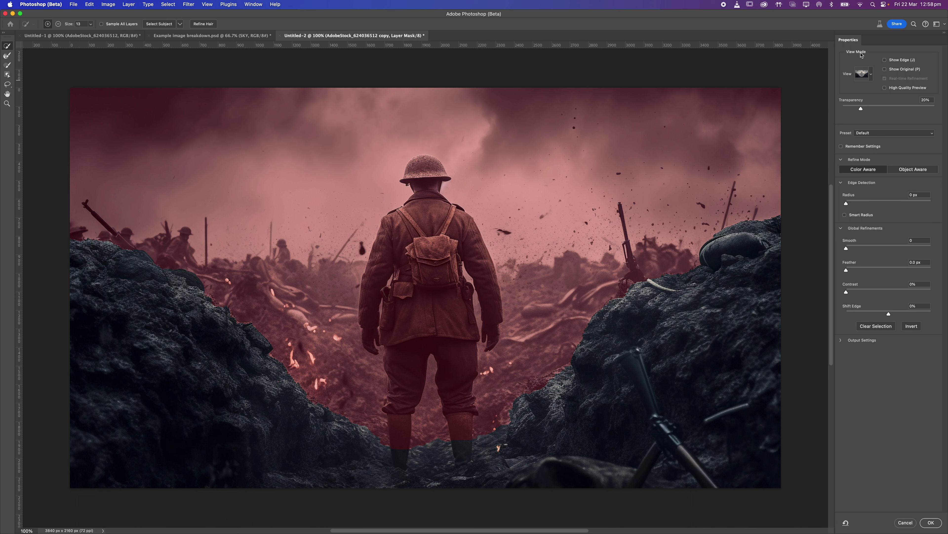
left_click_drag(875, 110, 869, 109)
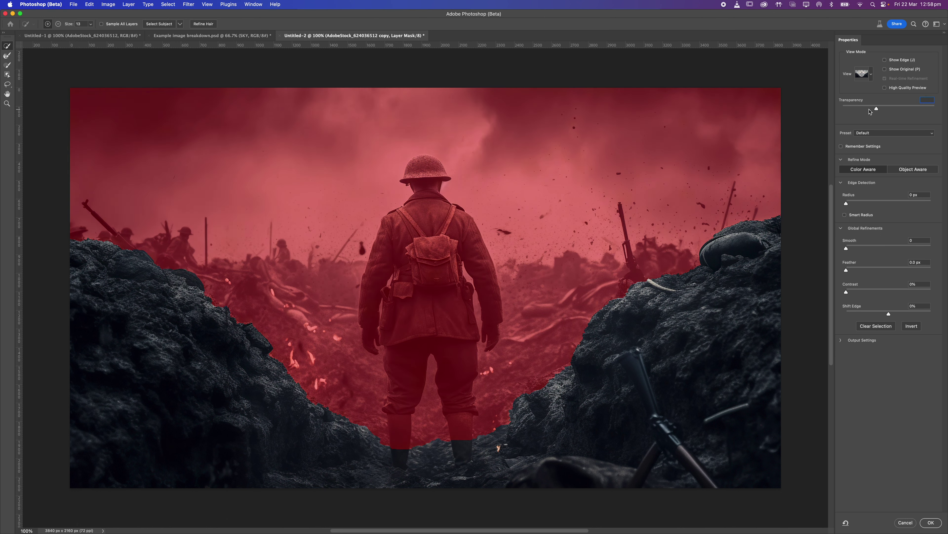
left_click_drag(870, 111, 896, 113)
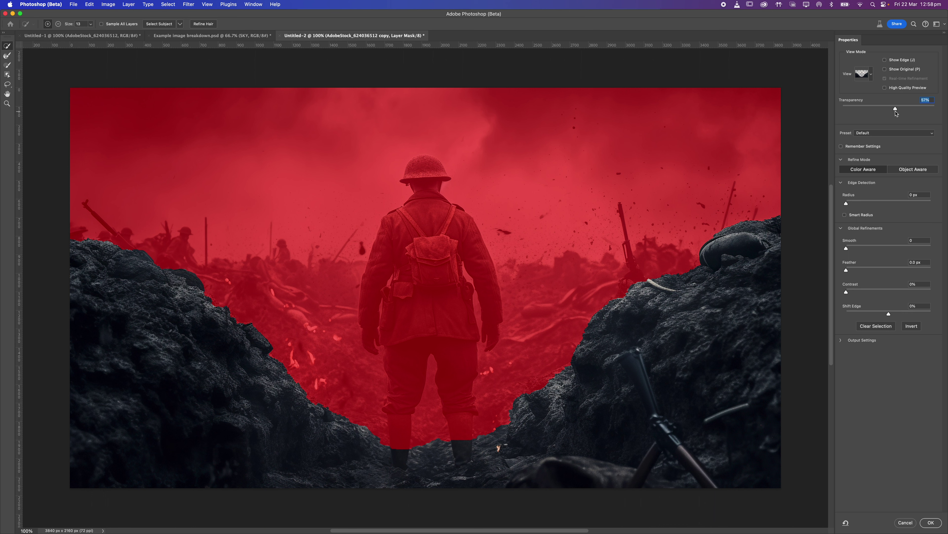
Step: Switch the mask preview to Overlay and change the overlay colour to blue 1c55e6
left_click(874, 75)
left_click(856, 126)
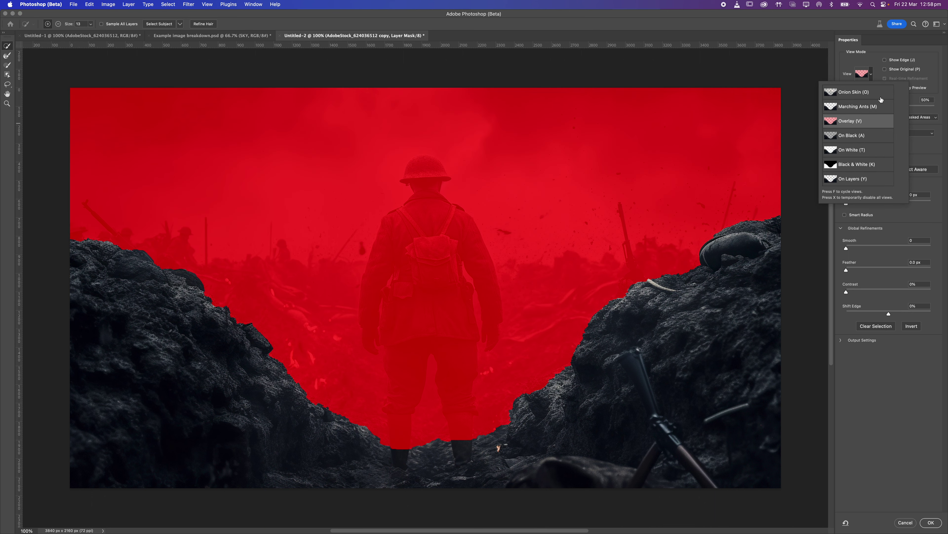
left_click(856, 118)
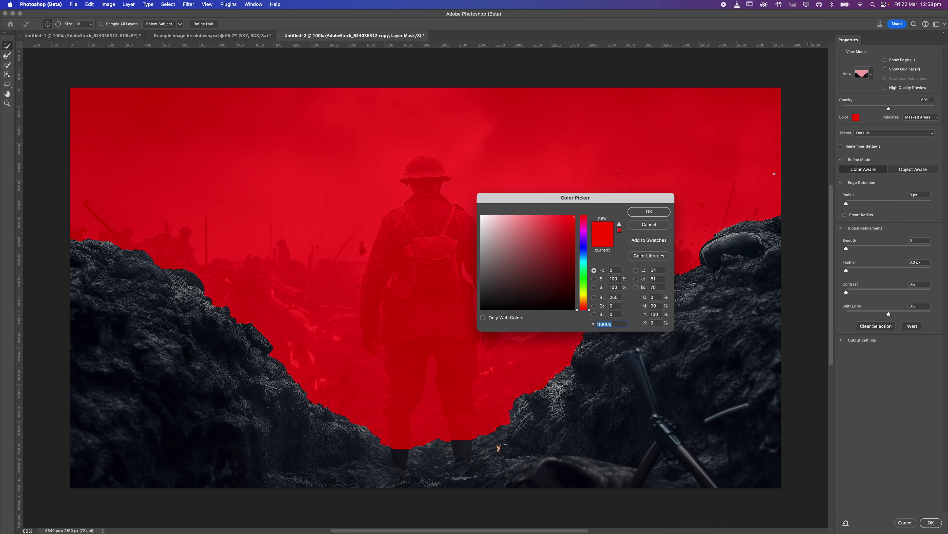
left_click(583, 251)
left_click(564, 225)
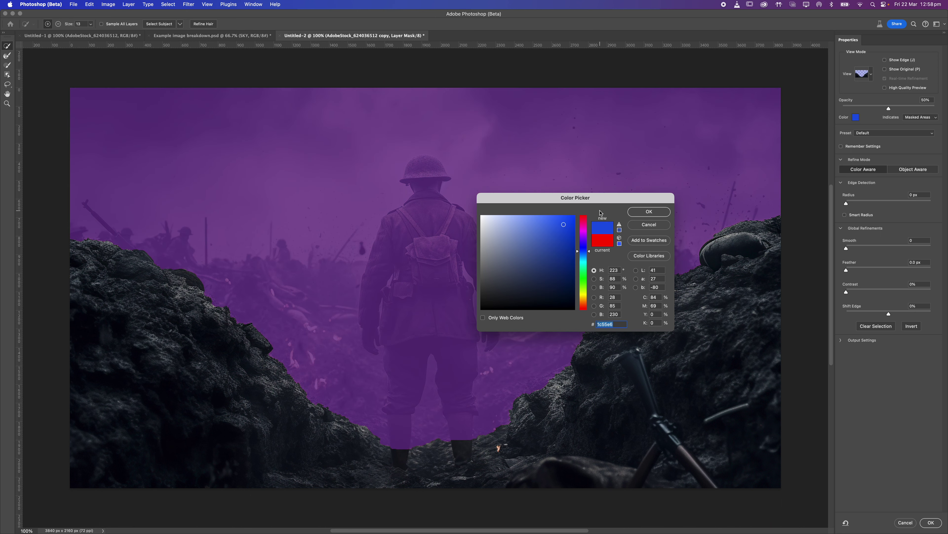
left_click(636, 212)
Step: Compare the Onion Skin preview with the Overlay preview and set the overlay opacity to about 65%
left_click(872, 75)
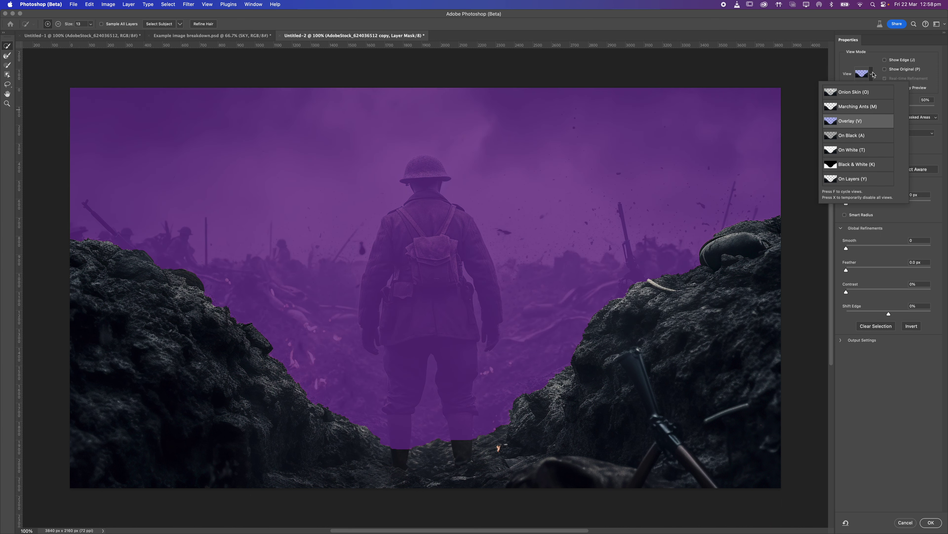
left_click(871, 76)
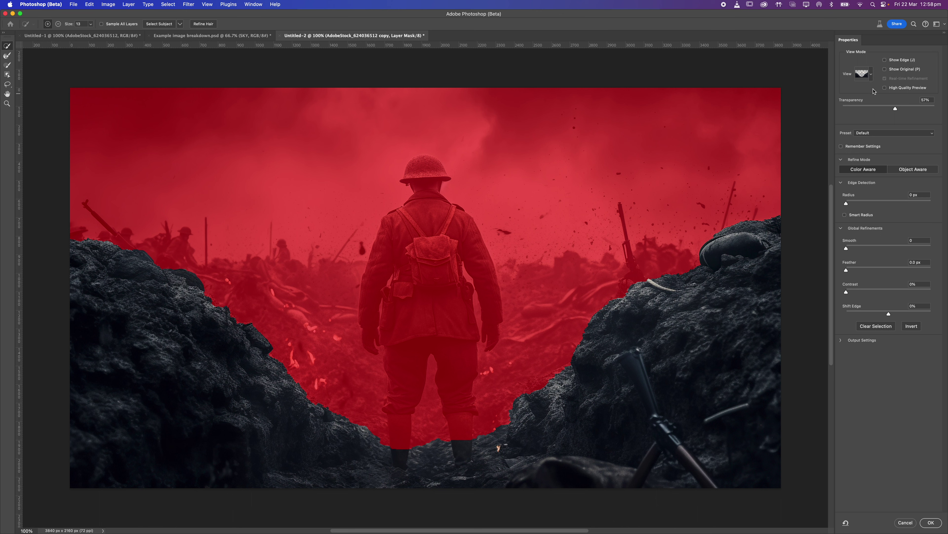
left_click(870, 75)
left_click(883, 127)
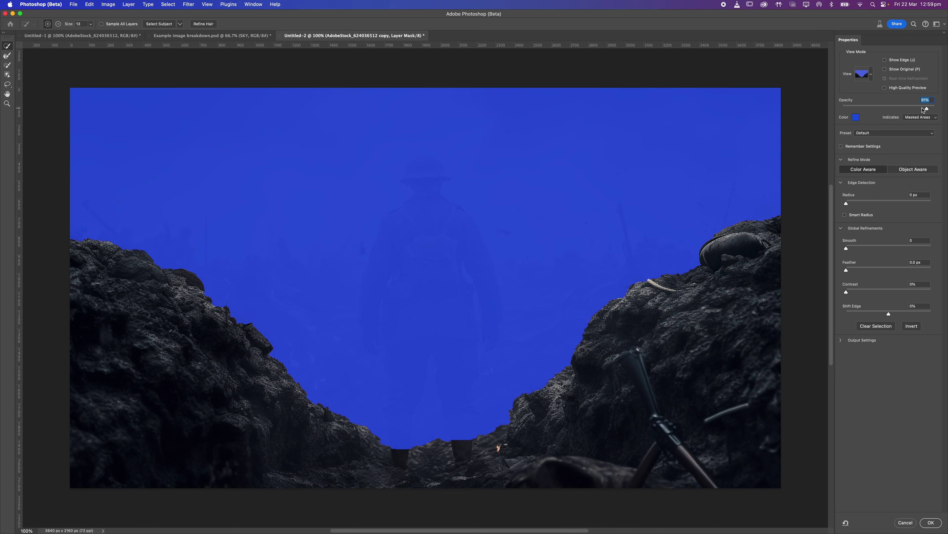
left_click(910, 109)
left_click_drag(910, 111, 904, 118)
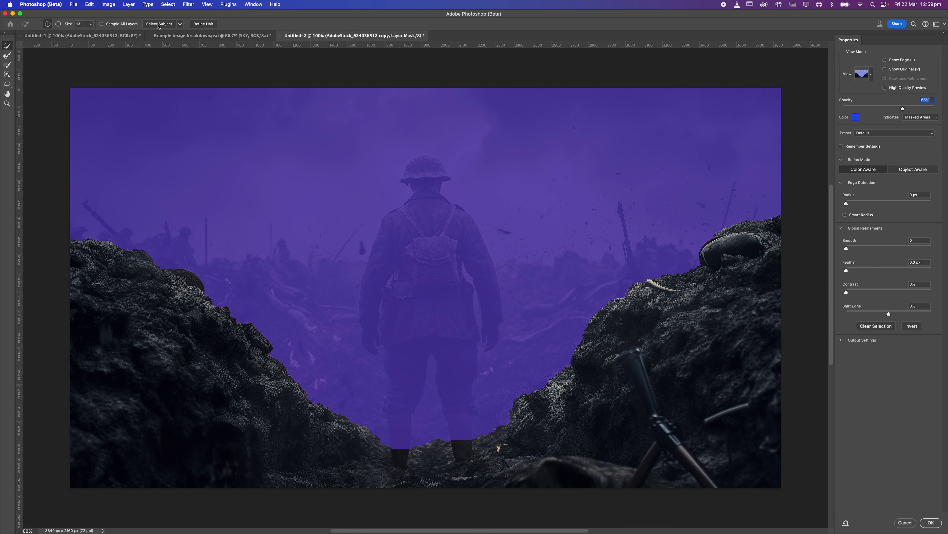
Step: Refine the left bank's upper edge around the protruding rock with the Refine Edge Brush, reducing the brush size to 60 px
left_click(204, 24)
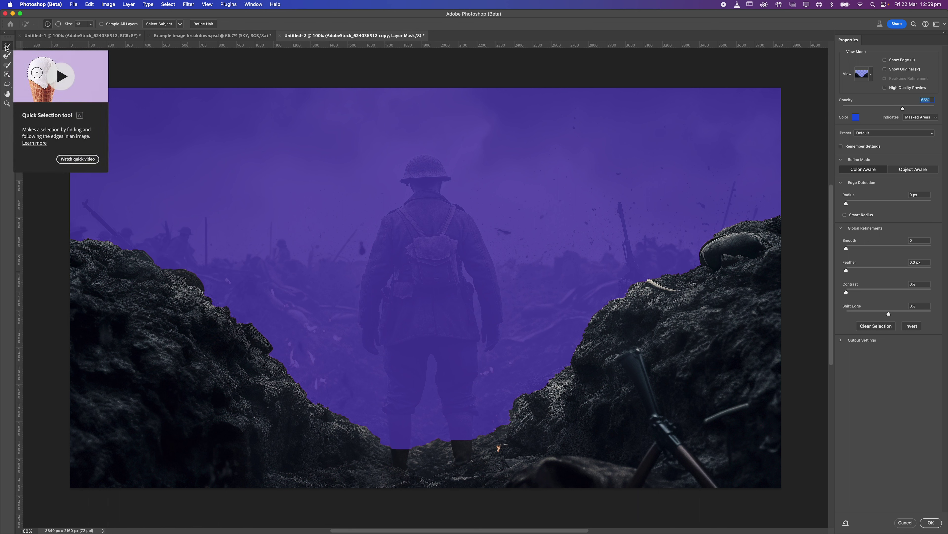
left_click(7, 58)
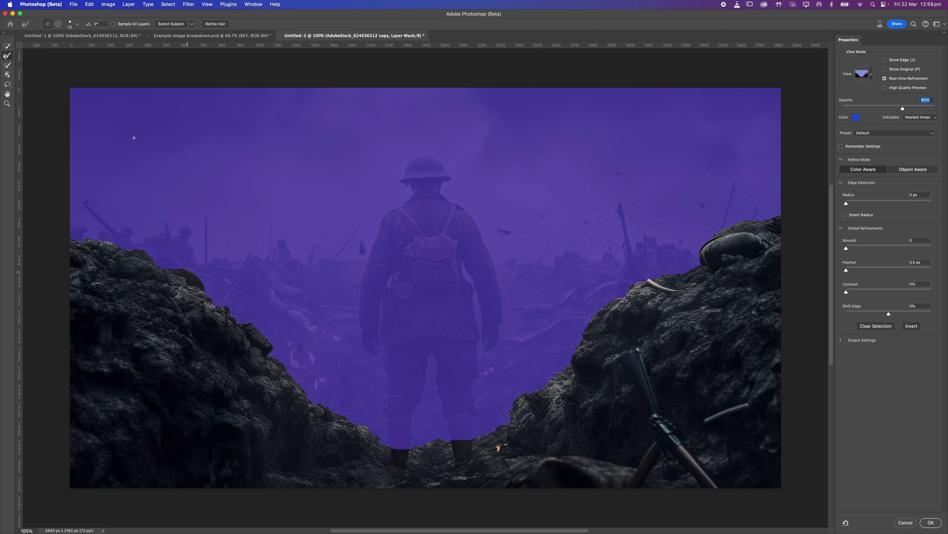
key("bracketright")
key("bracketright")
key("bracketright")
key("bracketright")
key("bracketright")
key("bracketright")
key("bracketright")
key("bracketright")
key("bracketright")
left_click(77, 24)
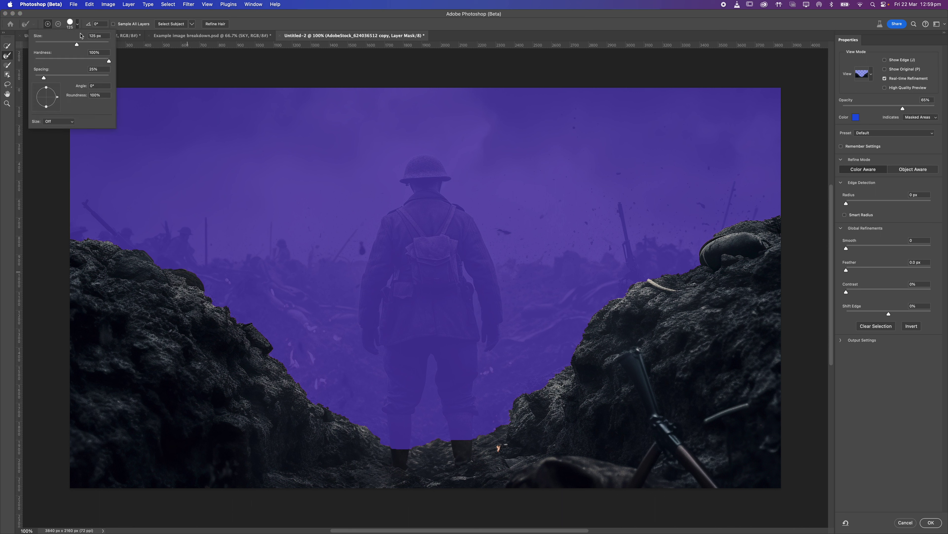
left_click(89, 44)
key("super+equal")
key("super+equal")
mouse_move(112, 238)
left_mouse_down()
mouse_move(273, 199)
mouse_move(407, 229)
mouse_move(482, 322)
left_mouse_up()
key("bracketleft")
key("bracketleft")
key("bracketleft")
key("bracketleft")
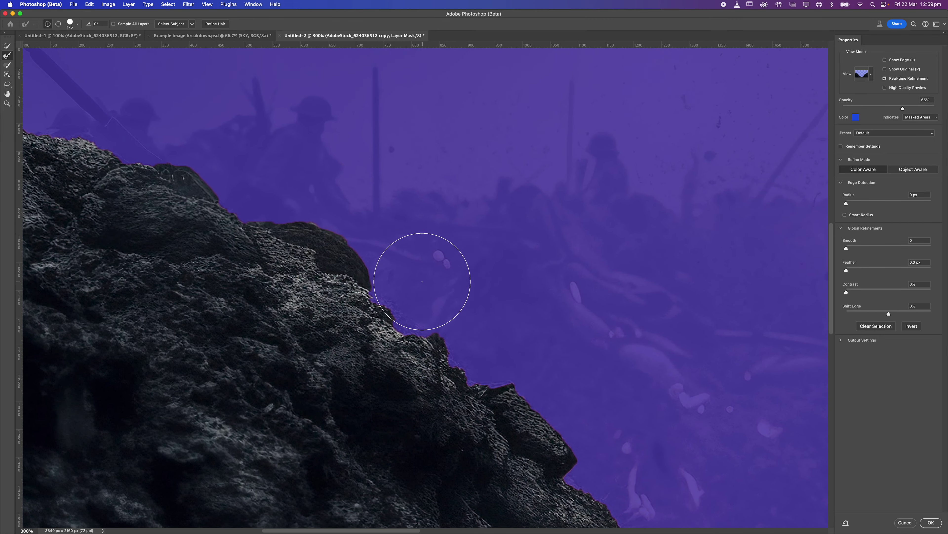
key("bracketleft")
key("bracketleft")
mouse_move(262, 209)
left_mouse_down()
mouse_move(305, 208)
mouse_move(368, 269)
mouse_move(386, 304)
mouse_move(328, 227)
mouse_move(423, 291)
left_mouse_up()
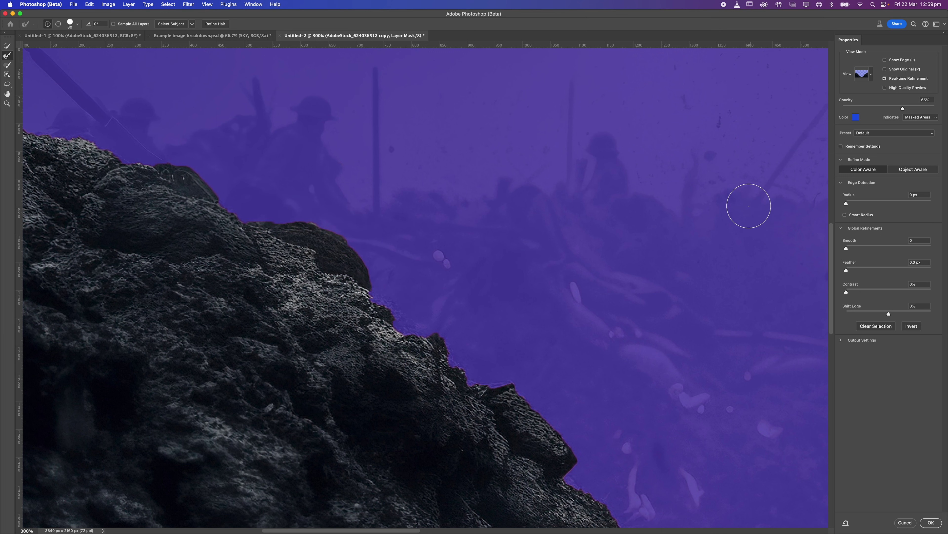
Step: Set the overlay opacity to 100% and inspect the mask edge from the left bank across to the right bank
left_click_drag(923, 109, 935, 108)
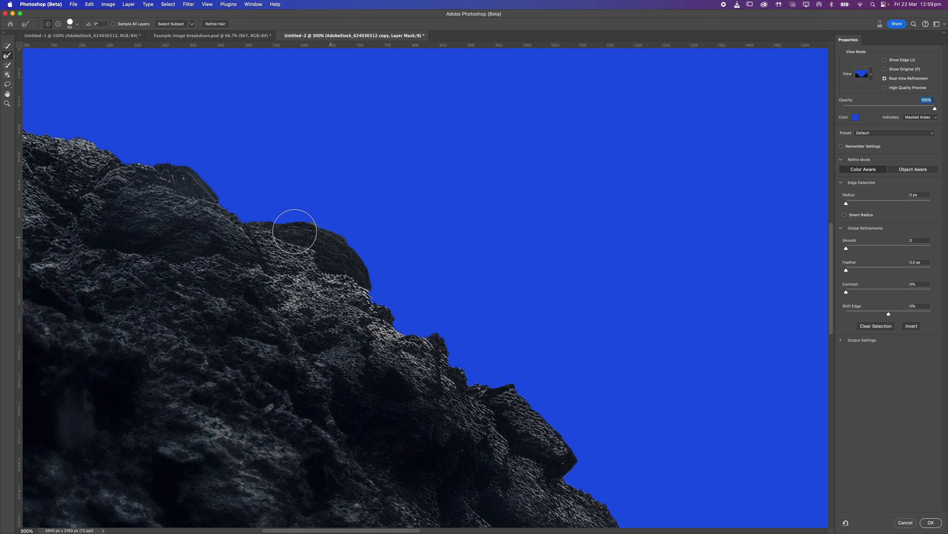
mouse_move(493, 313)
left_mouse_down()
mouse_move(460, 299)
mouse_move(426, 254)
left_mouse_up()
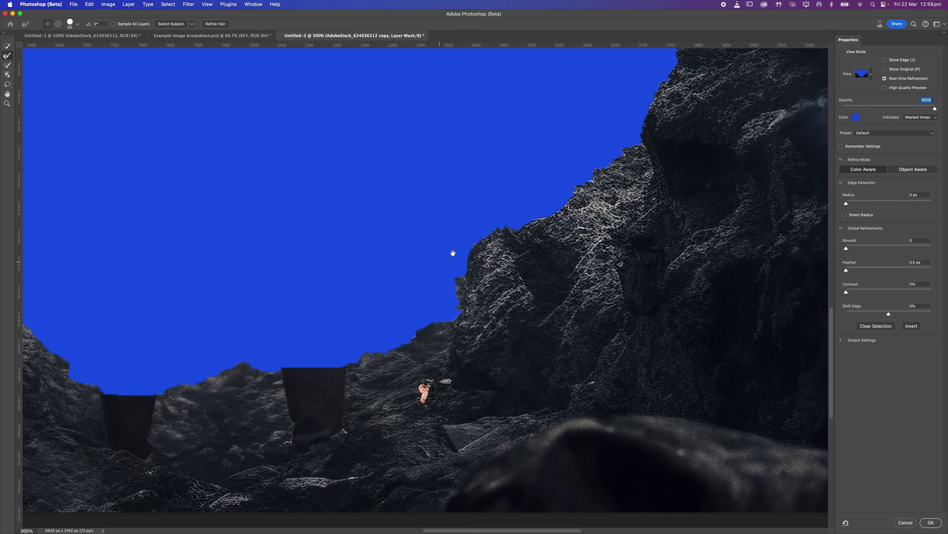
left_click_drag(437, 350, 470, 339)
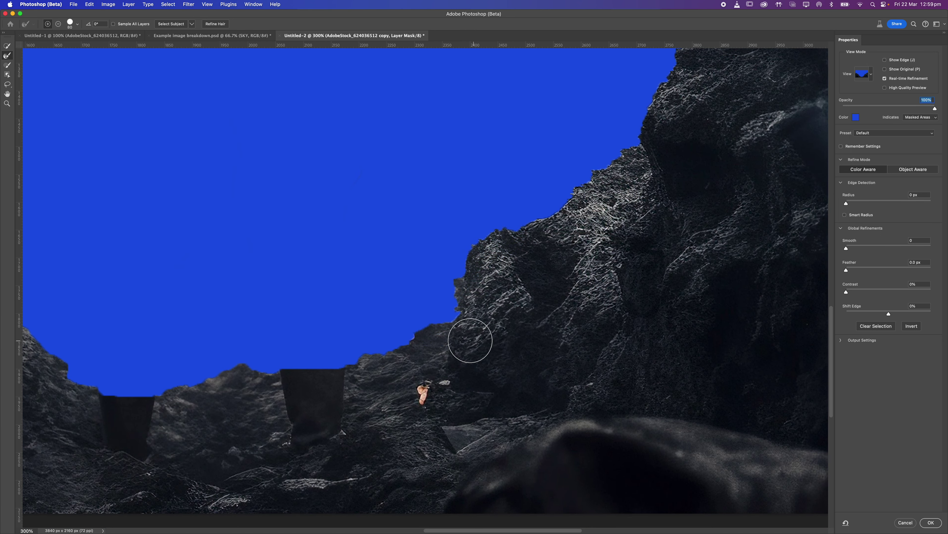
key("super+minus")
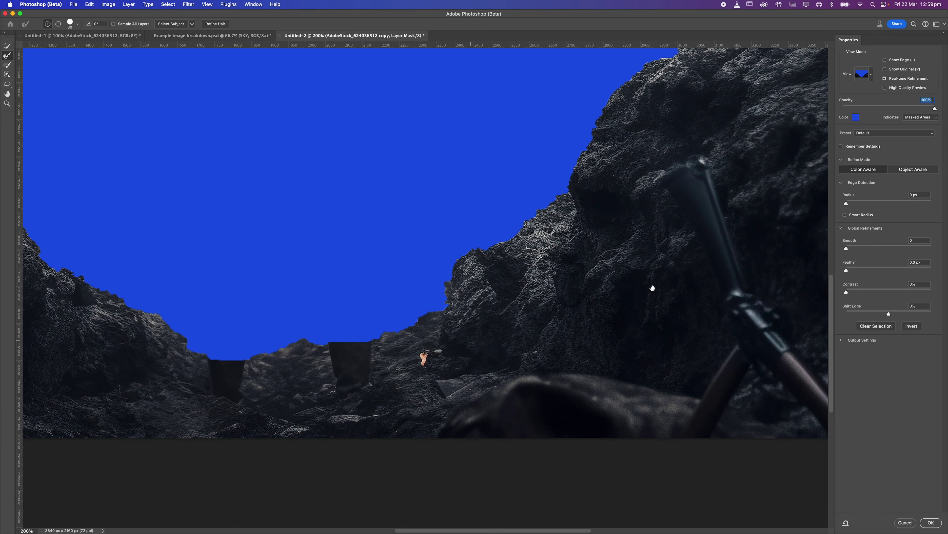
left_click_drag(652, 286, 596, 298)
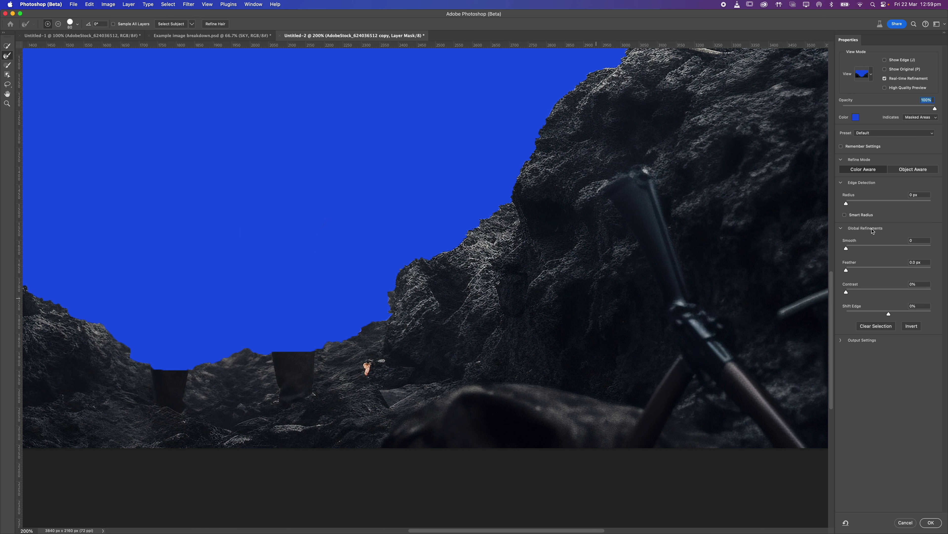
Step: Feather the foreground mask by about 7 px, shift its edge by -63%, and apply the refinement
left_click_drag(858, 271, 885, 270)
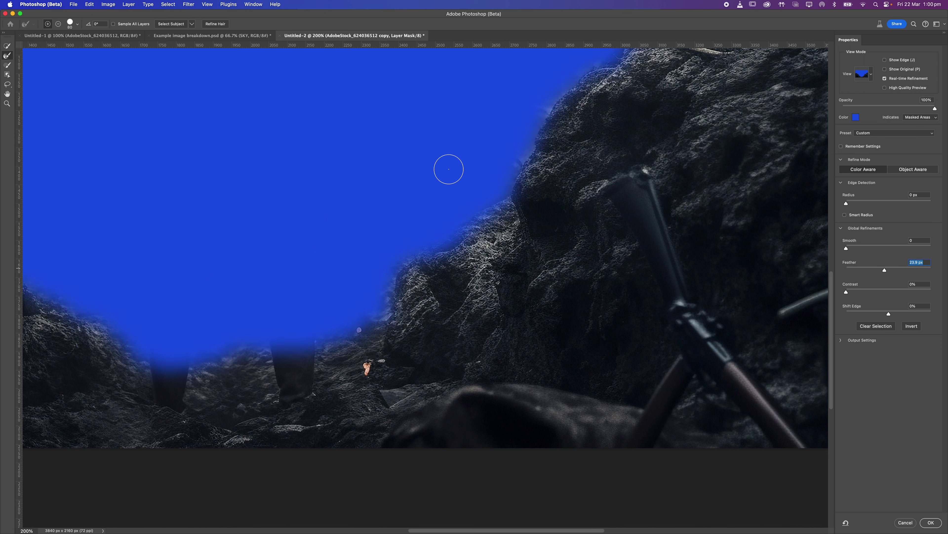
left_click_drag(876, 270, 882, 271)
left_click_drag(885, 315, 863, 320)
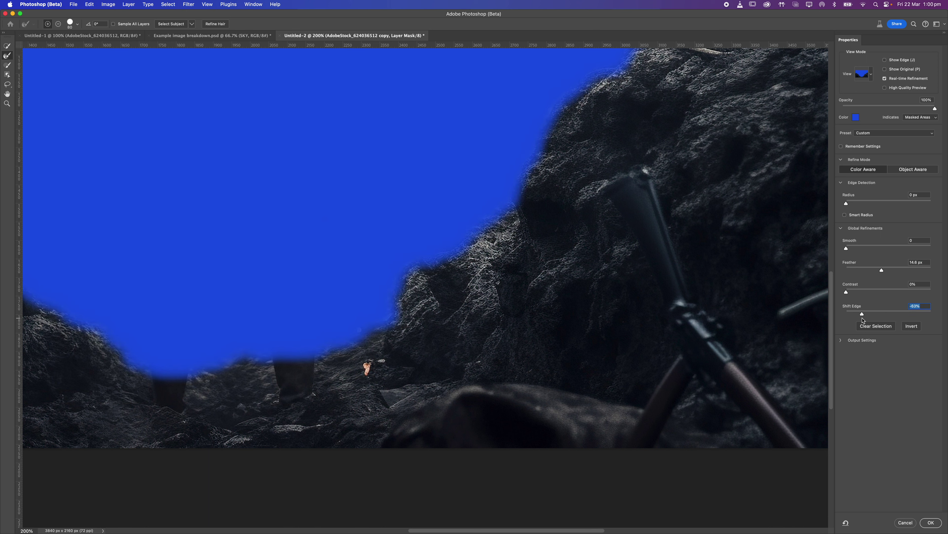
left_click(874, 270)
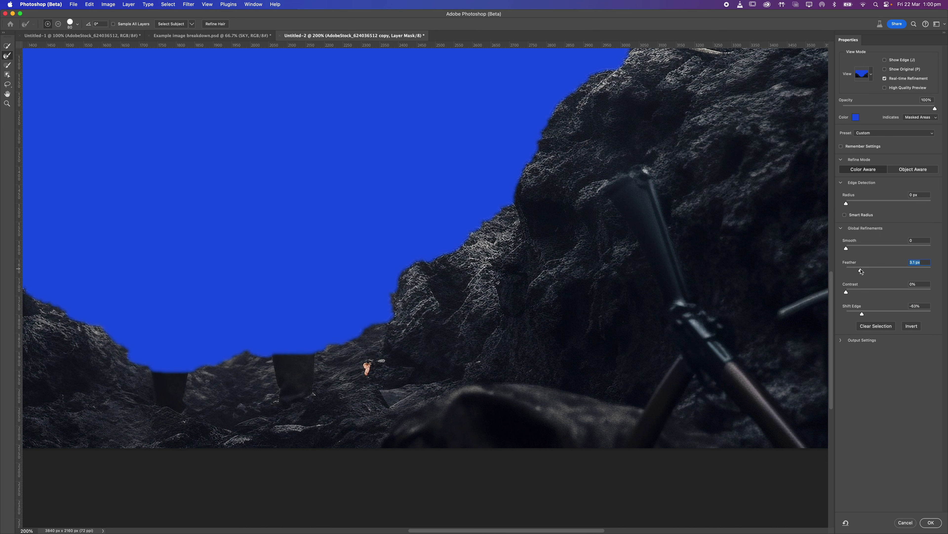
key("super+0")
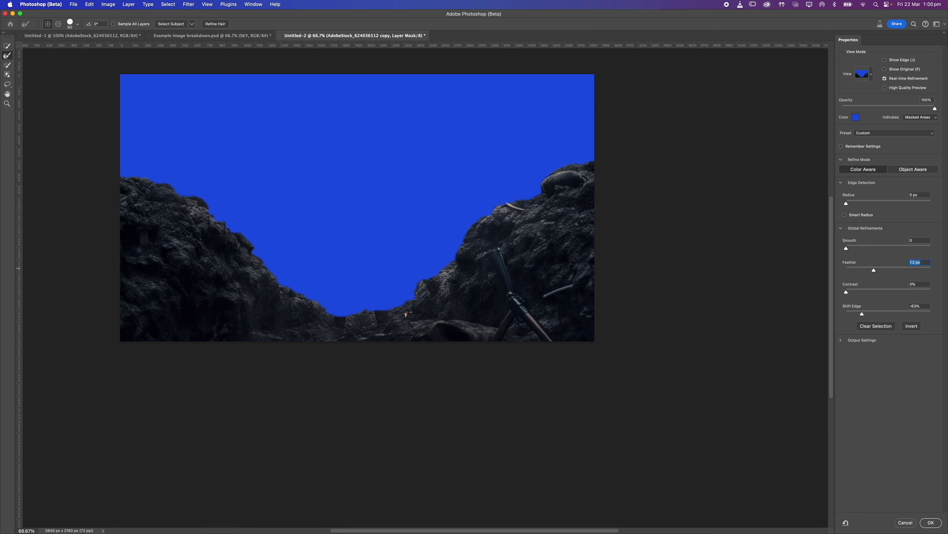
left_click(931, 523)
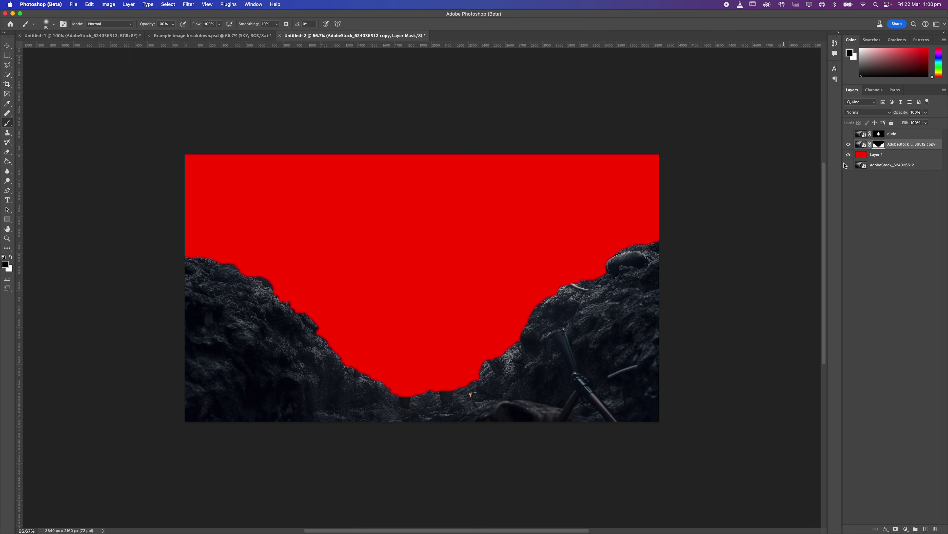
Step: Toggle the soldier and foreground layers off and on over the red backing to check both cut-outs
left_click(847, 136)
left_click(847, 136)
left_click(847, 135)
left_click(847, 135)
left_click(847, 136)
left_click(846, 136)
left_click(847, 135)
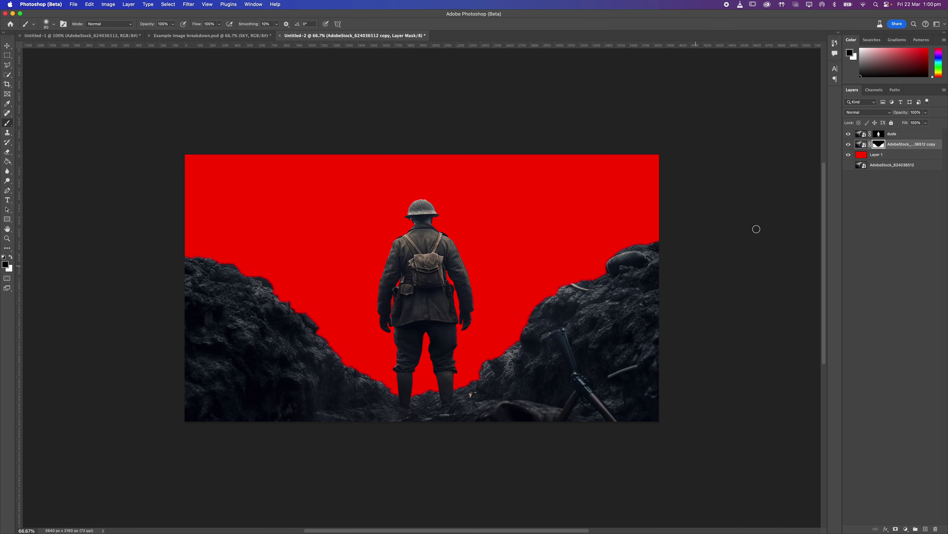
left_click(848, 146)
left_click(848, 146)
Step: Show only the original stock image layer, then duplicate it and leave just the duplicate showing
left_click(876, 167)
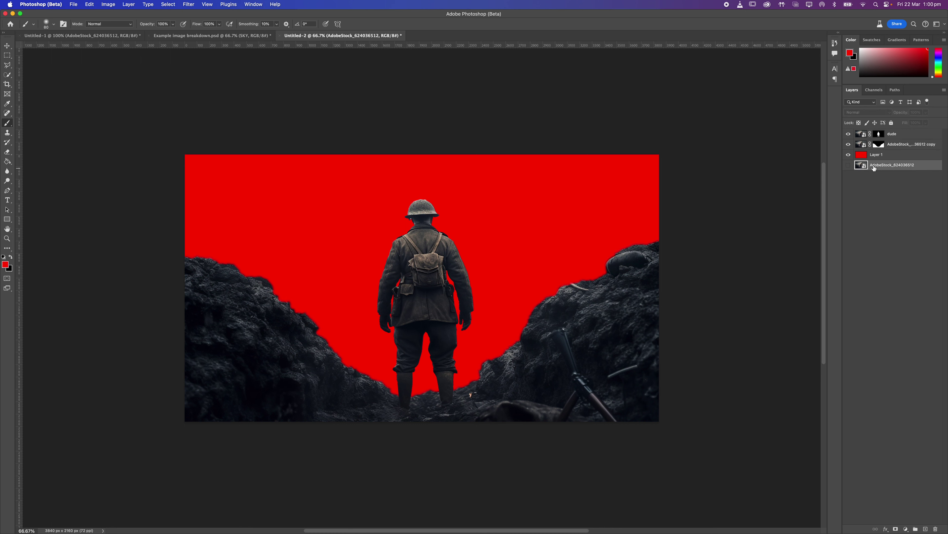
left_click(848, 165)
left_click_drag(904, 166, 848, 158)
left_click(848, 166)
left_click(848, 166)
left_click(848, 167)
left_click(848, 167)
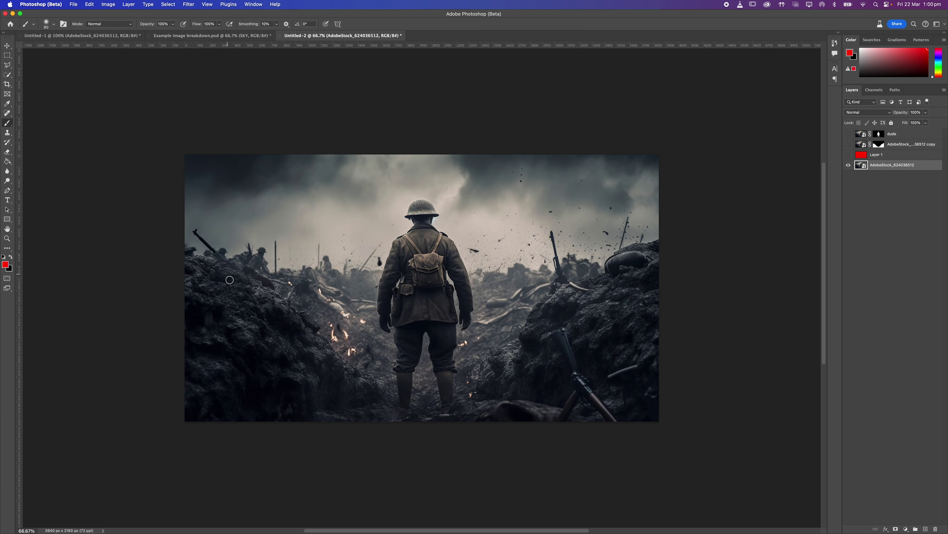
left_click_drag(912, 166, 925, 528)
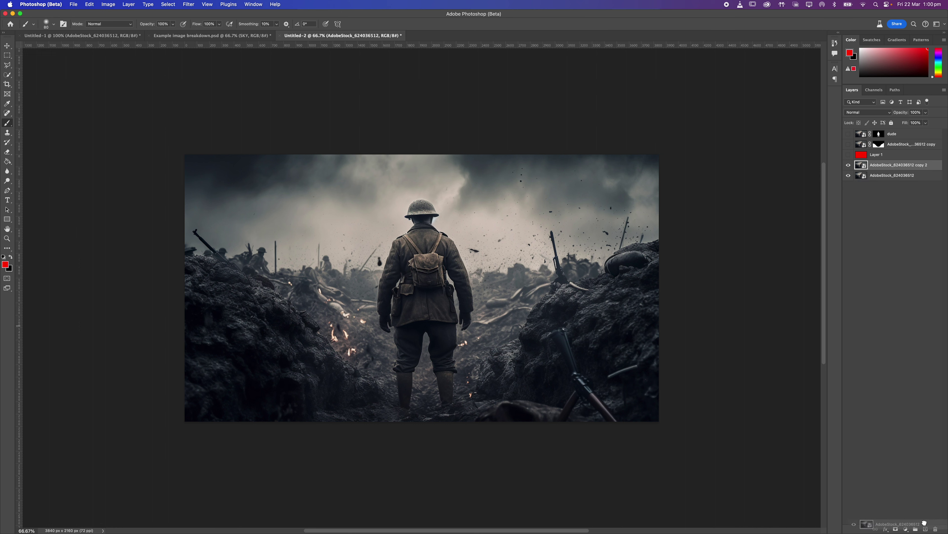
left_click(847, 175)
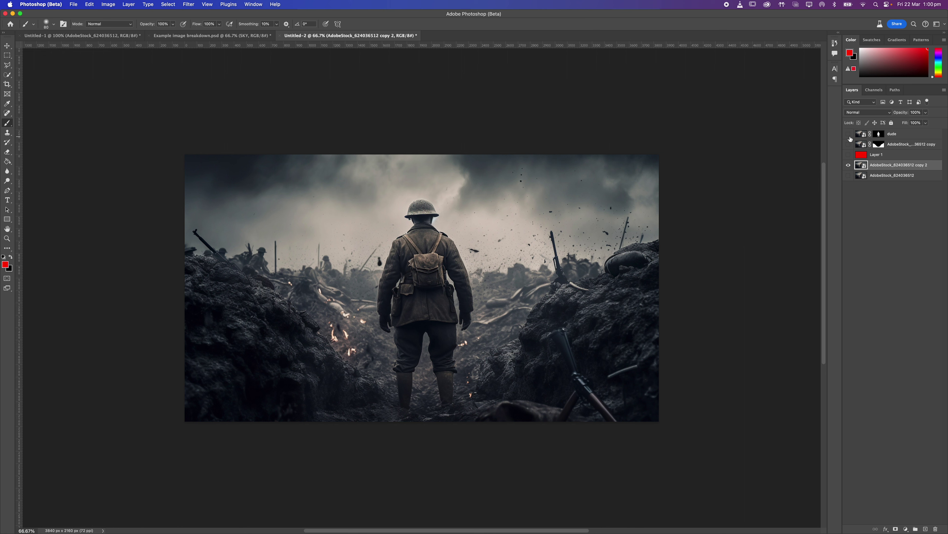
Step: Rename the masked foreground layer as FG
double_click(900, 143)
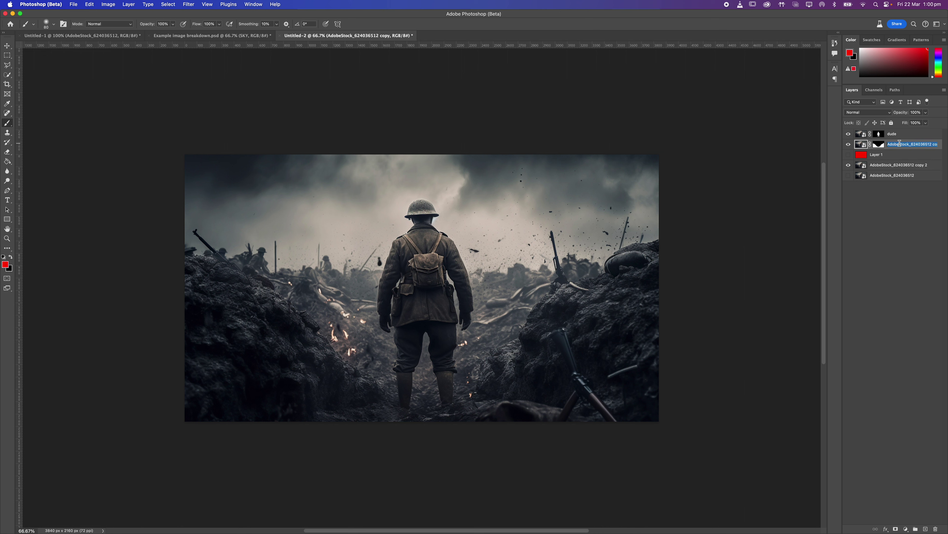
type("FG")
key("Return")
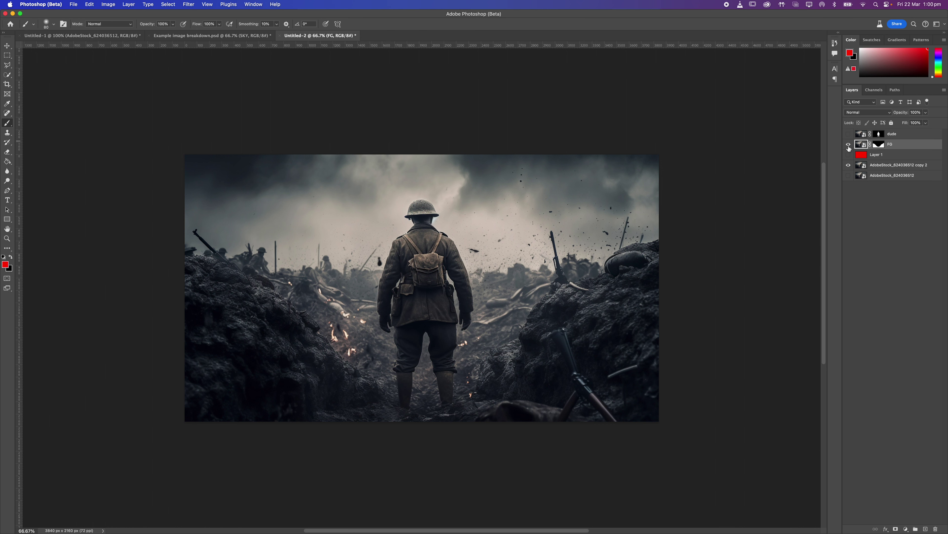
Step: Hide the duplicated stock image and toggle the FG and dude layers to examine their cut-outs on transparency
left_click(849, 166)
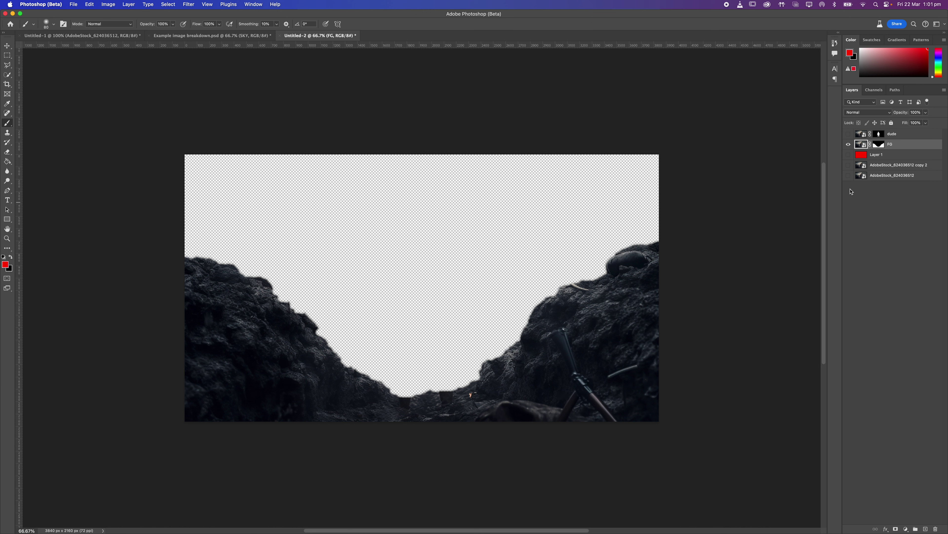
left_click(848, 134)
left_click(849, 134)
left_click(849, 134)
left_click(849, 144)
left_click(848, 145)
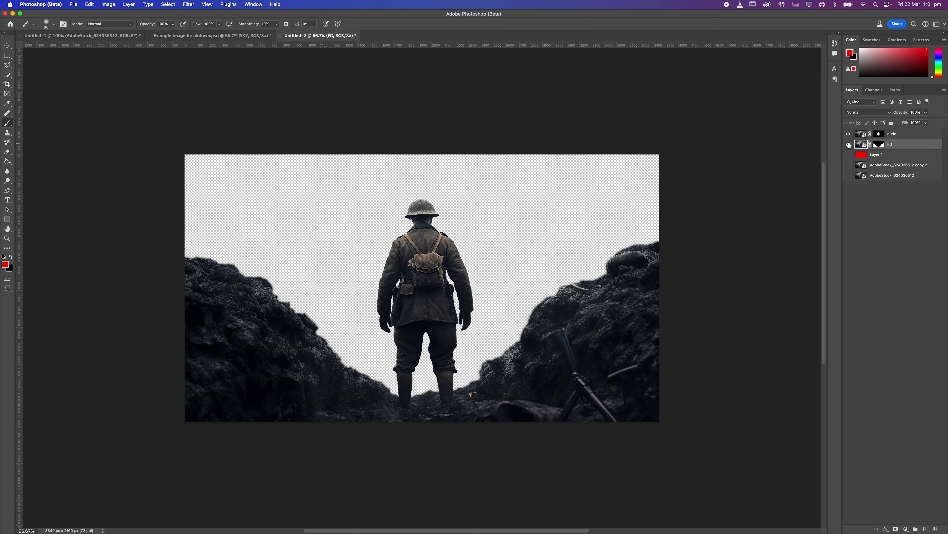
Step: Move the dude layer below the FG layer and check the new stacking order by toggling both layers
left_click(848, 134)
left_click_drag(866, 134, 895, 148)
left_click(848, 134)
left_click(849, 145)
left_click(850, 144)
left_click(848, 143)
left_click(848, 134)
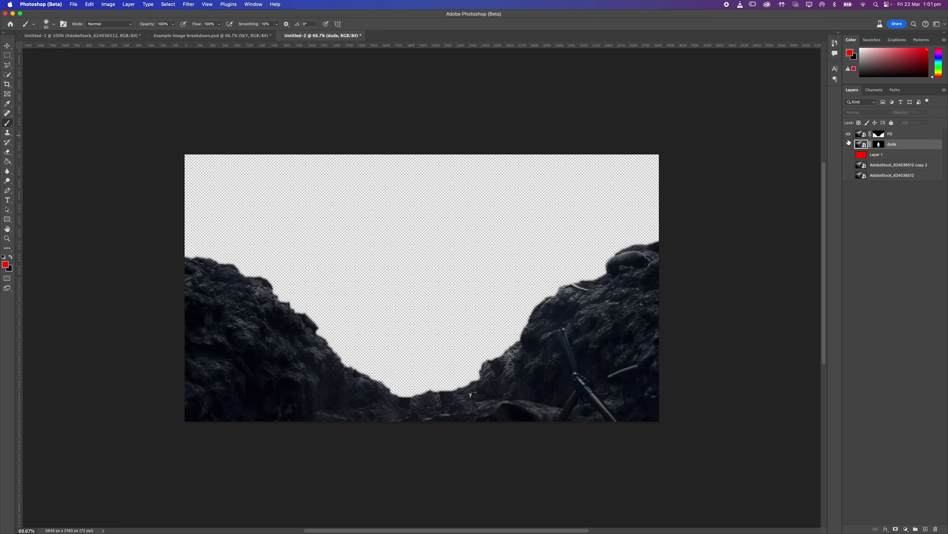
Step: Hide the FG layer, then show and select the duplicated stock image
left_click(848, 136)
left_click(848, 165)
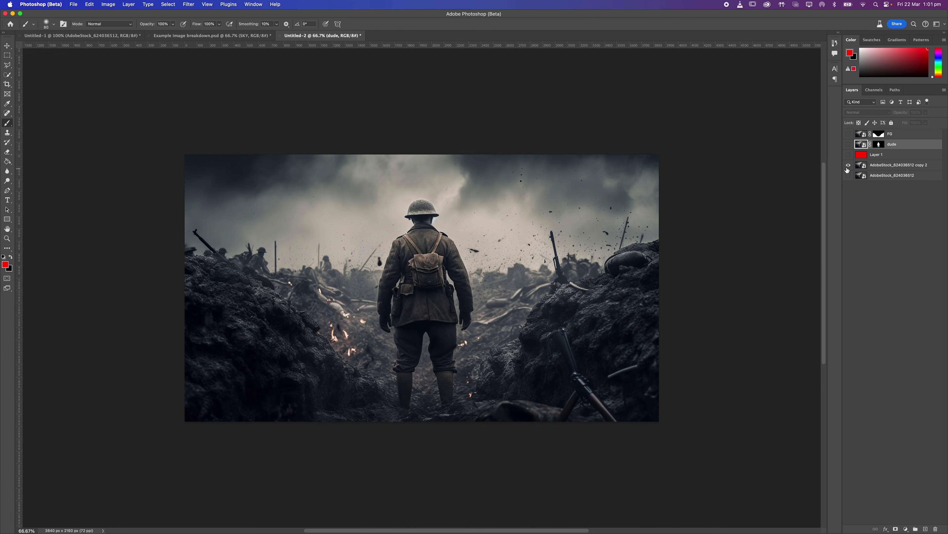
left_click(872, 167)
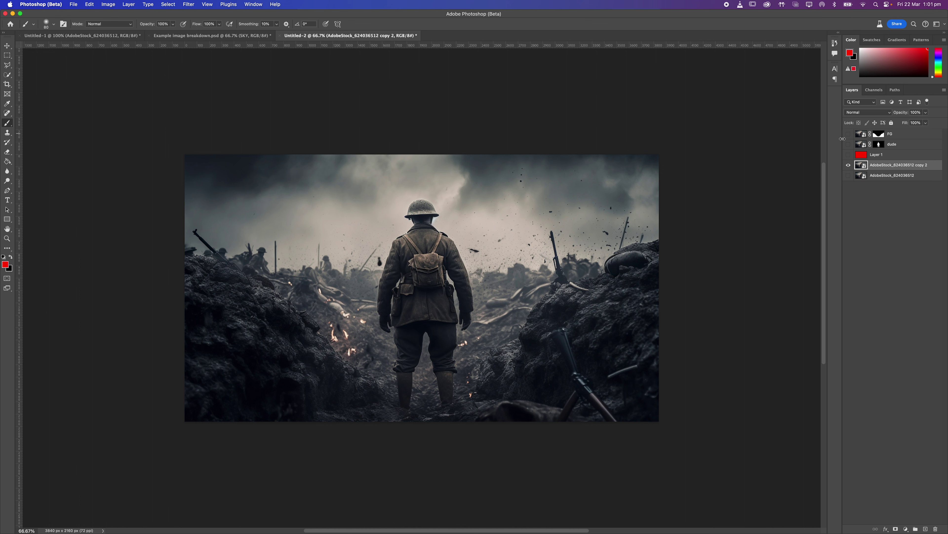
Step: Try shifting the FG and dude layers together to the right over the full image, undo the move and hide both layers
left_click(848, 144)
left_click(848, 134)
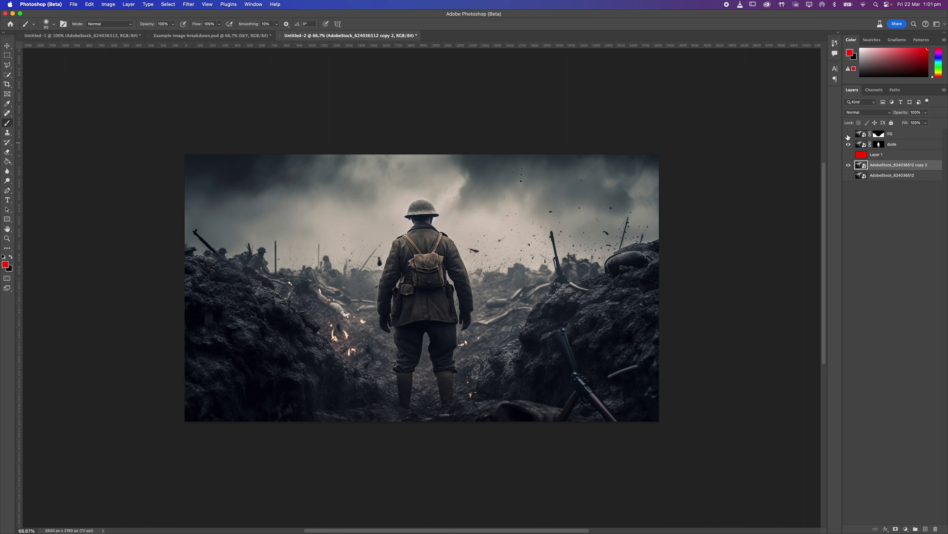
left_click(908, 144)
left_click(903, 134, "shift")
key("v")
left_click_drag(539, 339, 575, 339)
key("z")
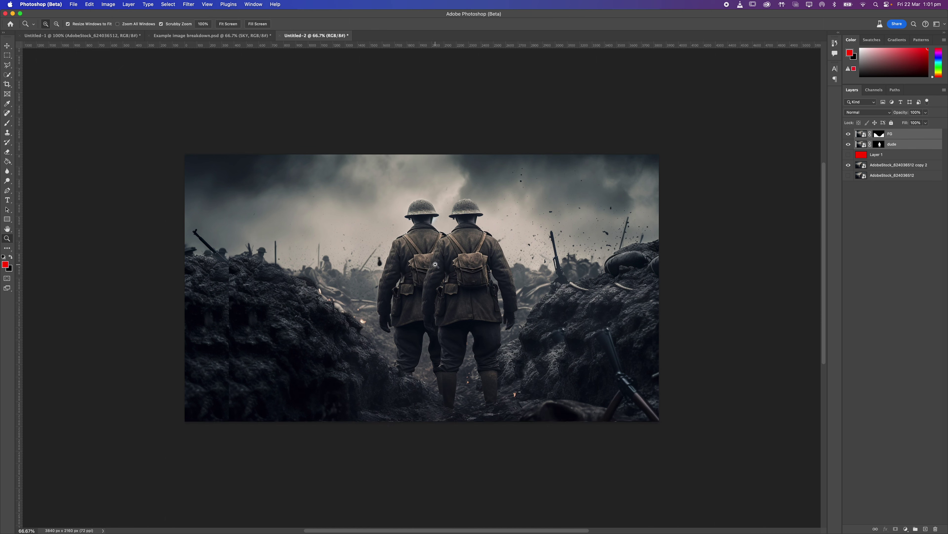
key("super+z")
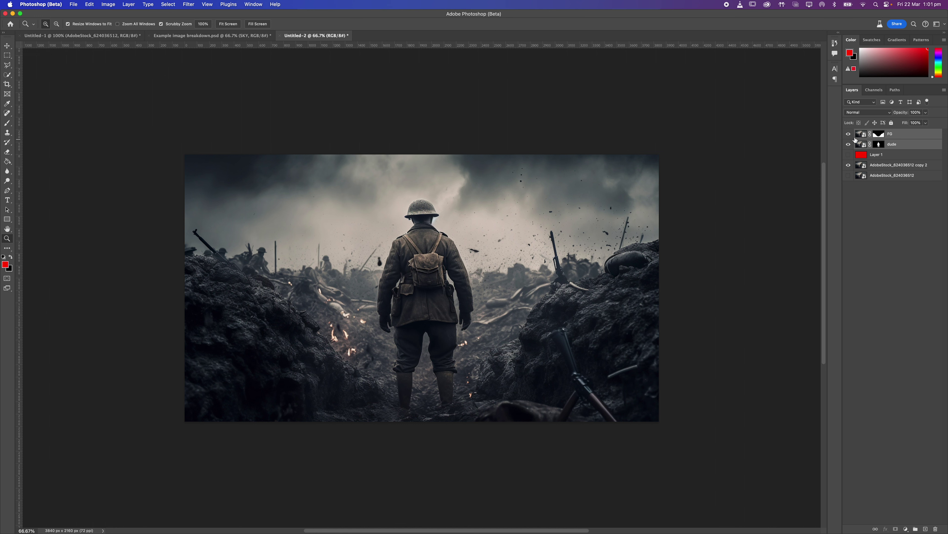
left_click(849, 145)
left_click(849, 134)
left_click(894, 167)
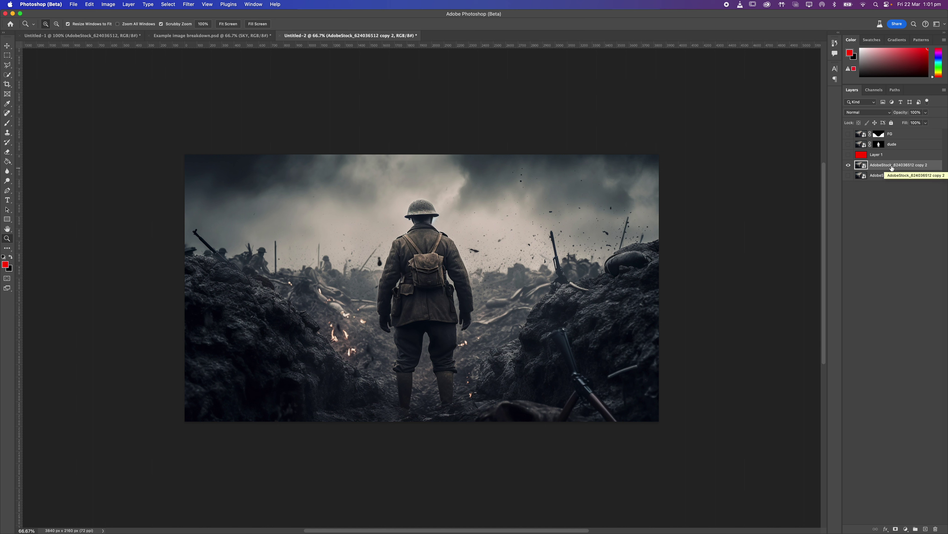
Step: Show the dude layer and apply a dark blue Color Overlay to it in Color blend mode
left_click(858, 145)
left_click(850, 145)
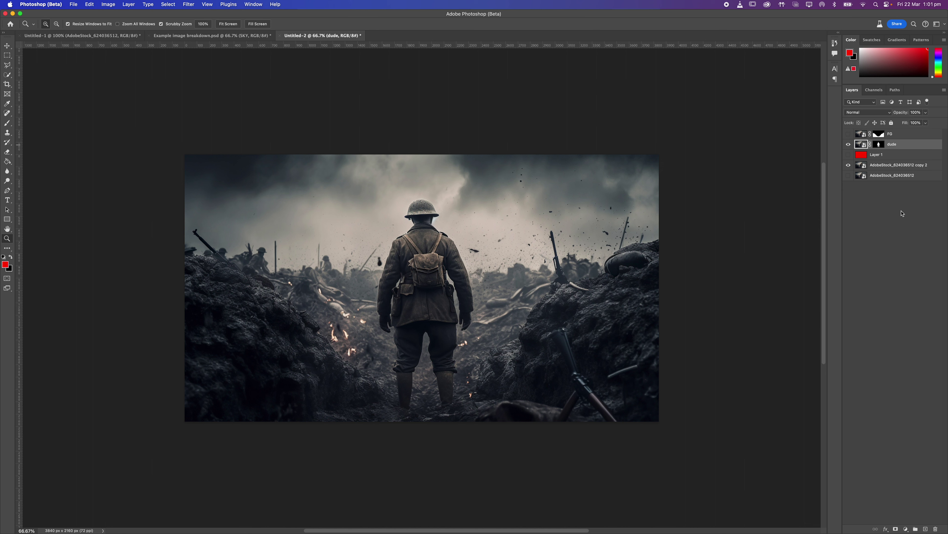
left_click(886, 528)
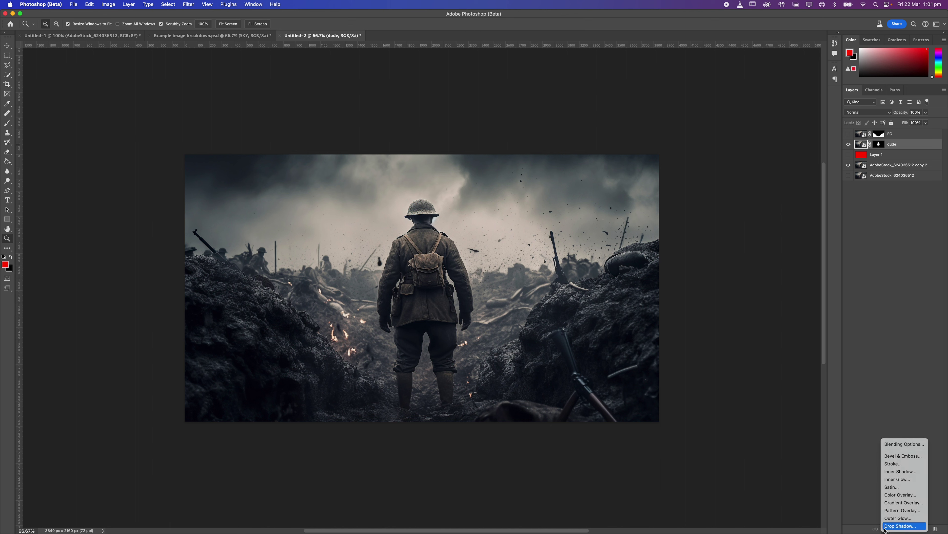
left_click(889, 495)
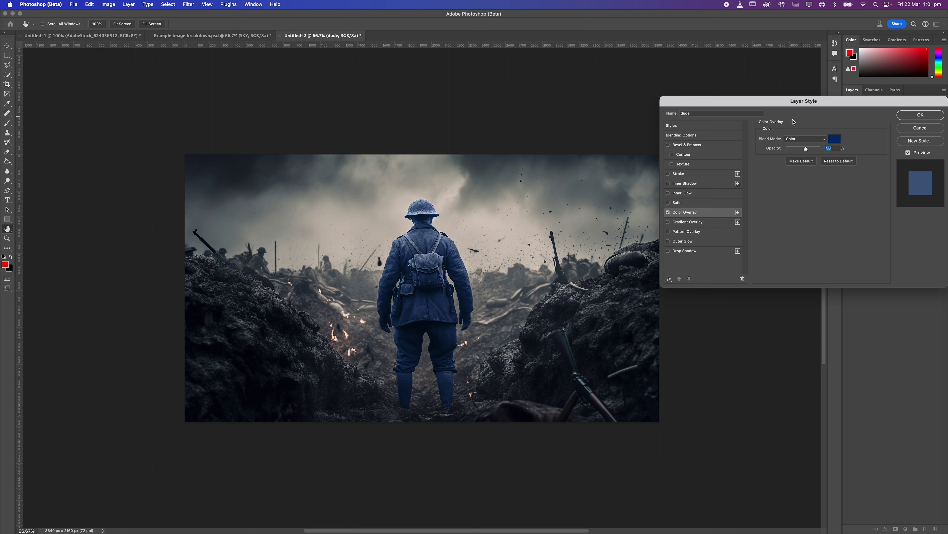
left_click(803, 141)
left_click(802, 139)
left_click(917, 117)
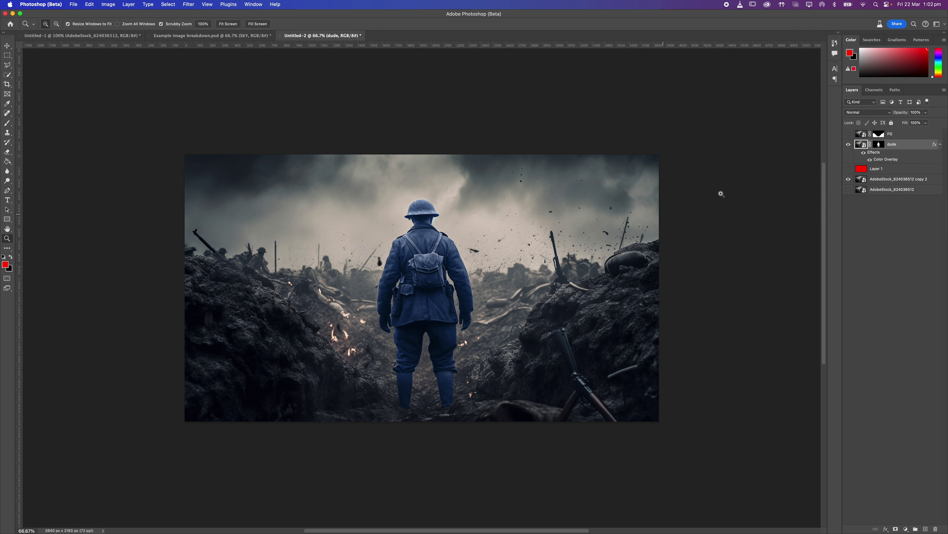
Step: Toggle the dude layer and its layer mask off and on to examine the area covered by the blue overlay
left_click(849, 145)
left_click(849, 144)
key("v")
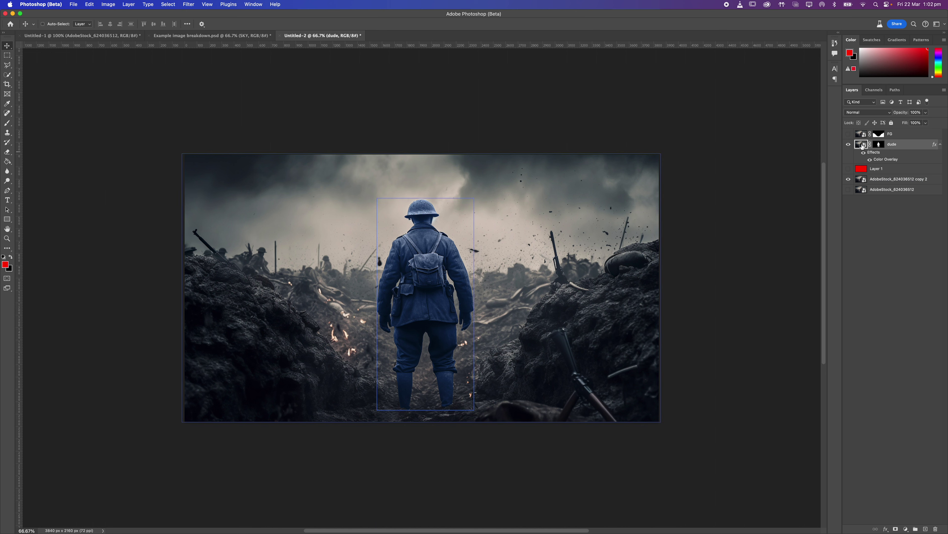
left_click(880, 145)
right_click(880, 142)
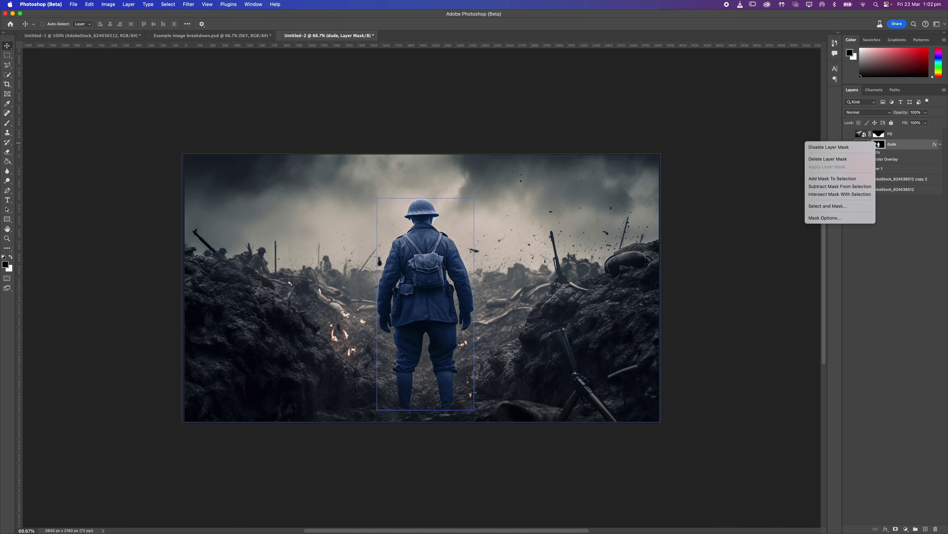
left_click(882, 148)
left_click(882, 147, "shift")
left_click(880, 147, "shift")
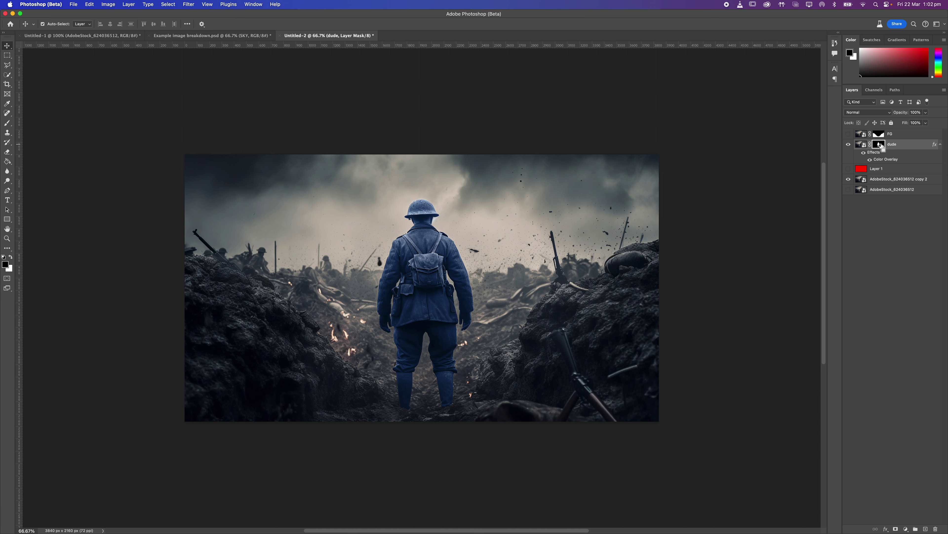
Step: Hide the dude layer, load its mask as a selection and target the duplicated stock image
left_click(881, 147, "super")
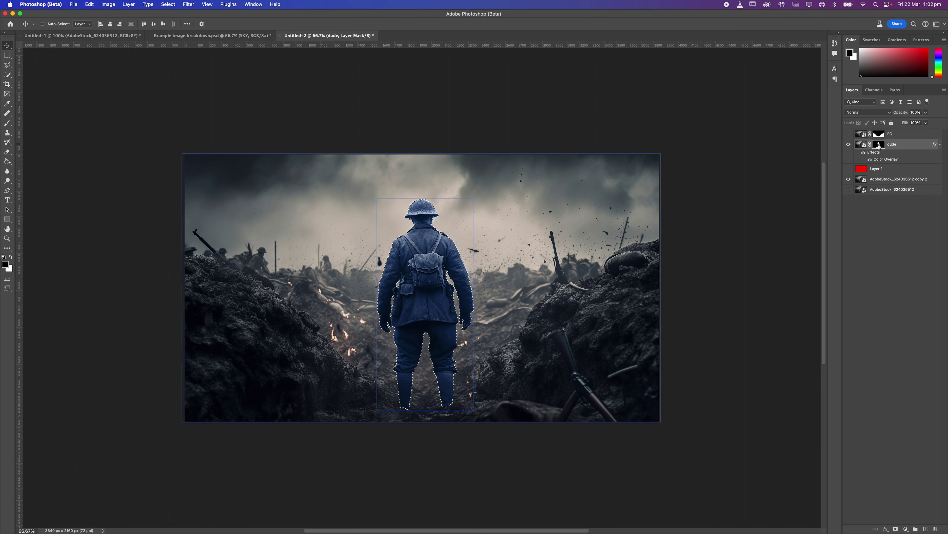
key("super+comma")
key("super+d")
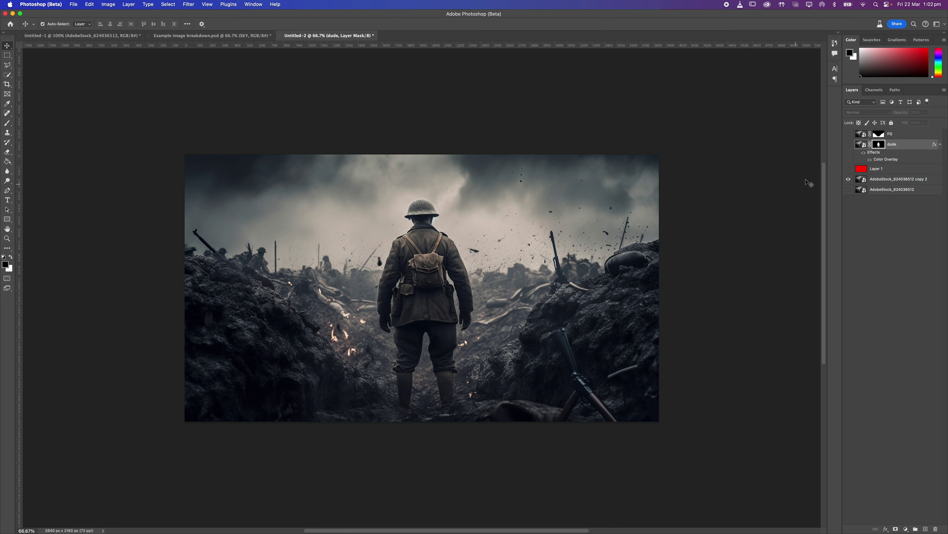
left_click(879, 146, "super")
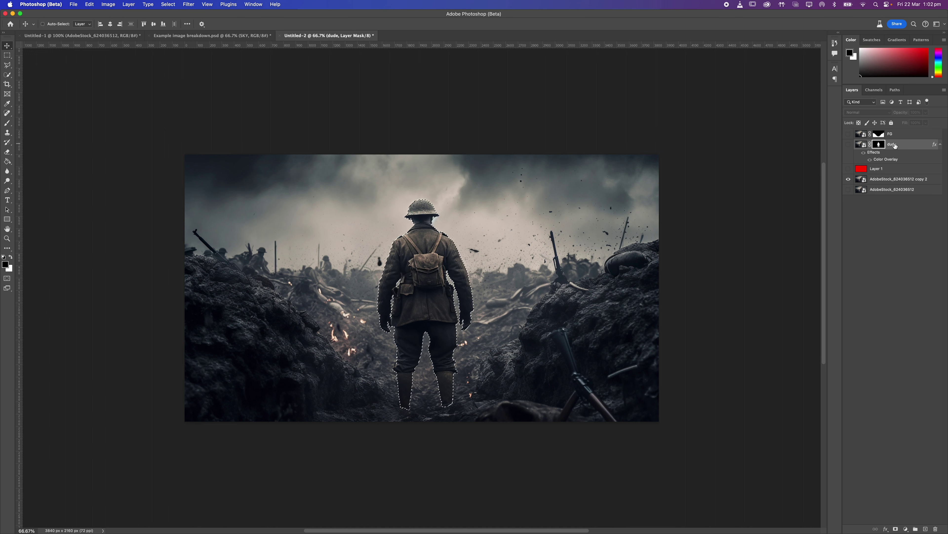
left_click(859, 180)
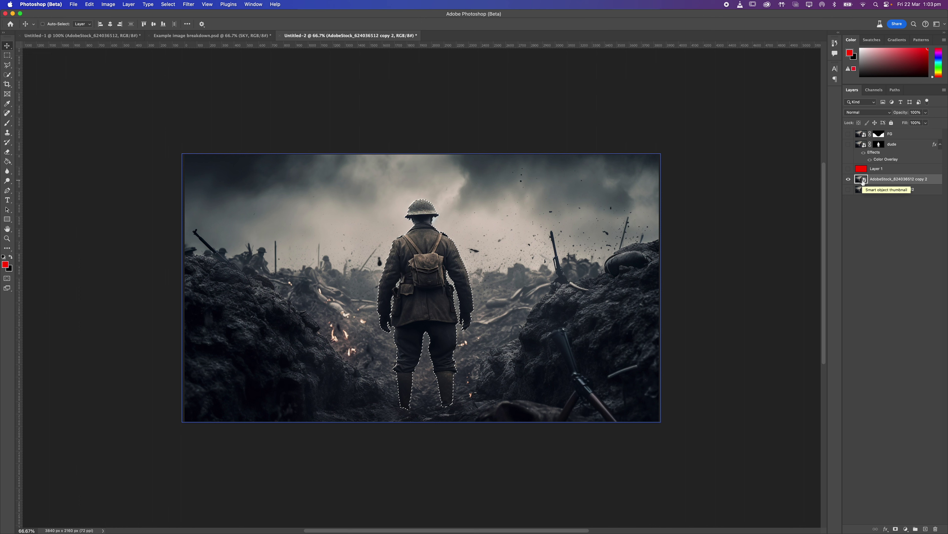
Step: Rasterize the duplicated stock image layer, keeping the soldier-shaped selection active
right_click(884, 181)
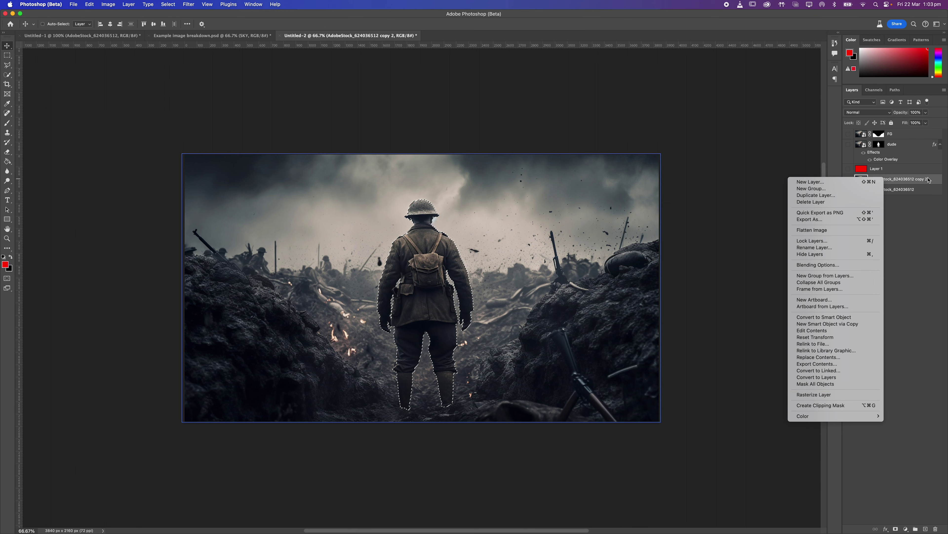
left_click(545, 195)
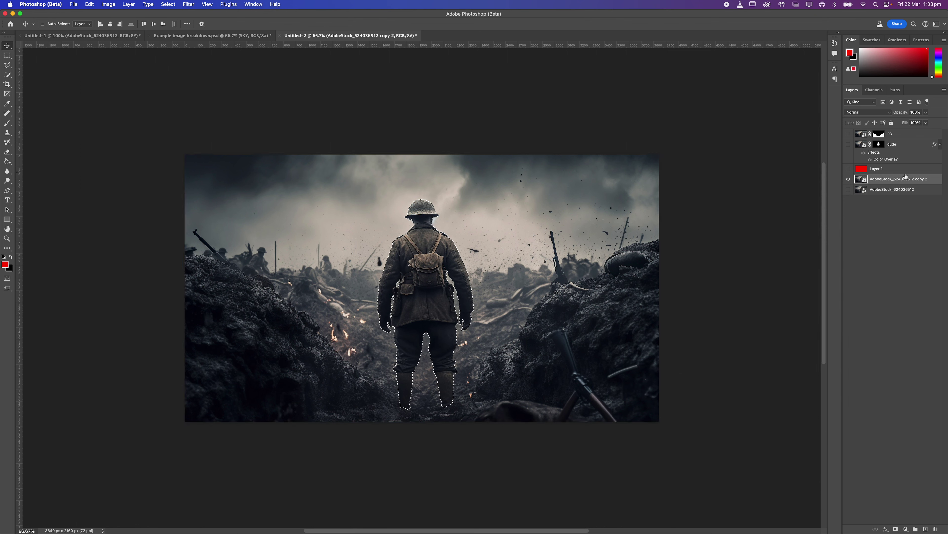
right_click(897, 180)
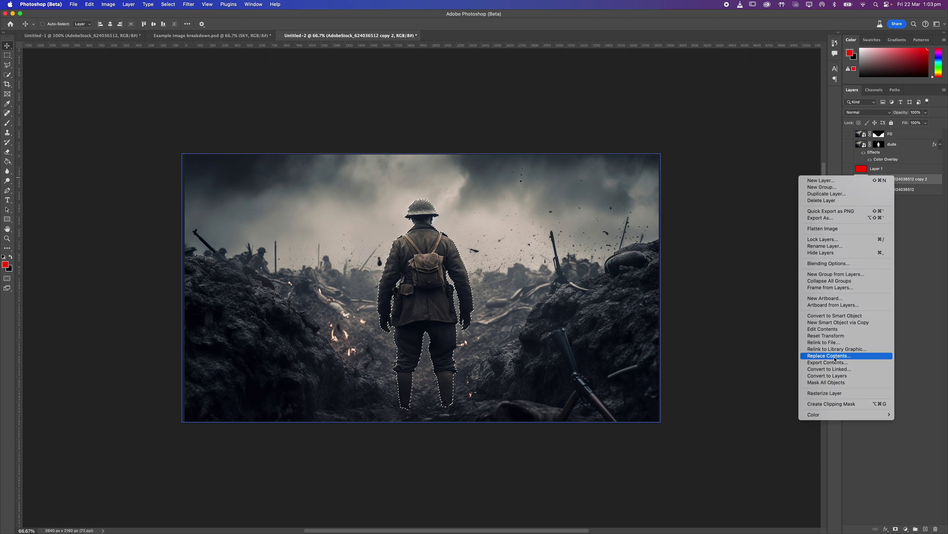
left_click(827, 393)
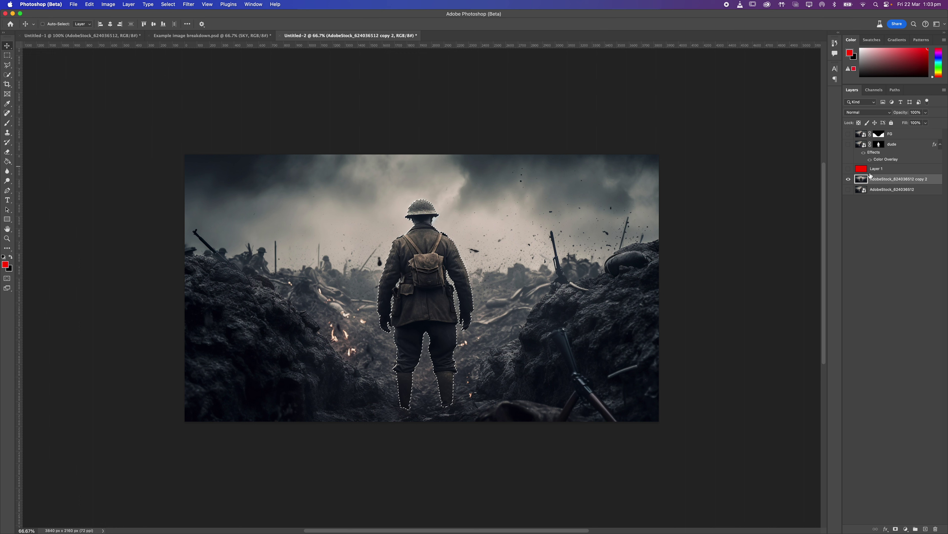
Step: Try Content-Aware Fill on the soldier-shaped selection, enlarging the preview to examine the outline where the soldier is removed
left_click(90, 5)
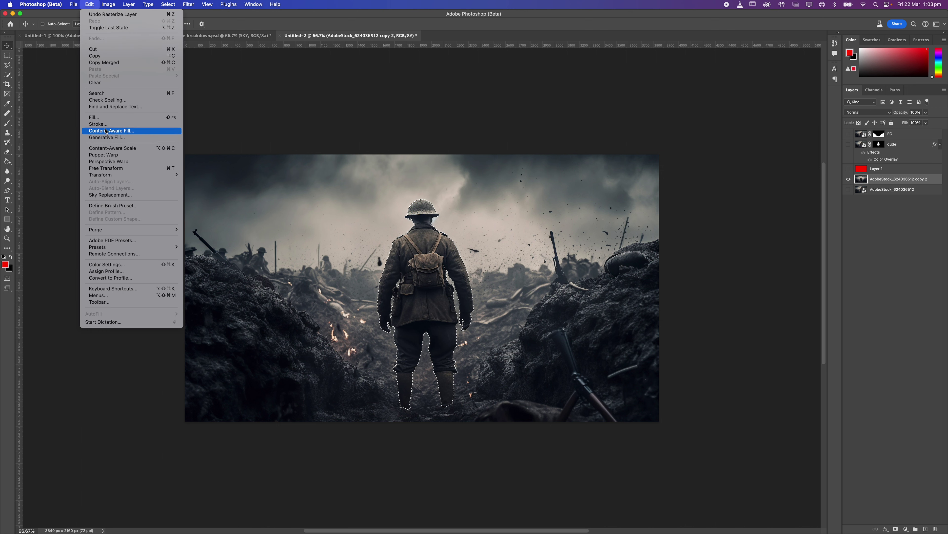
left_click(119, 131)
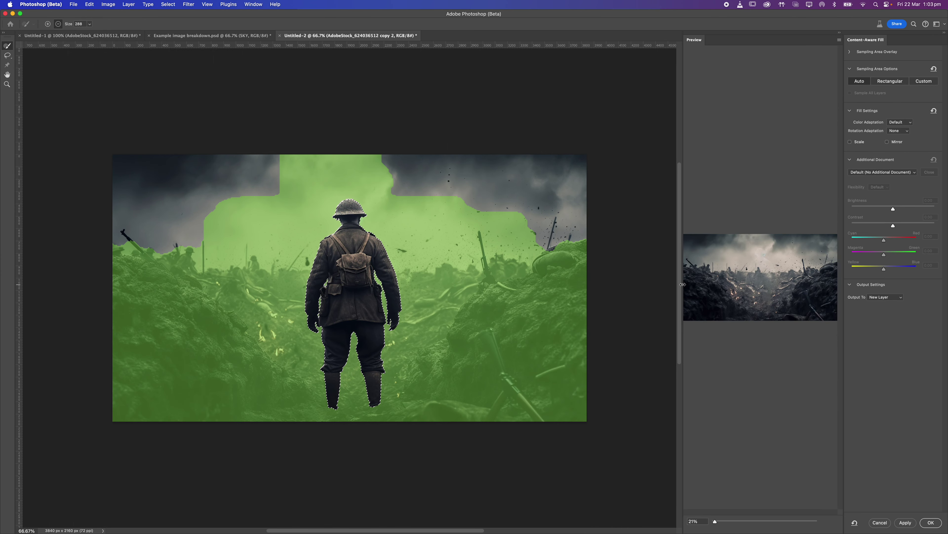
left_click_drag(683, 284, 491, 294)
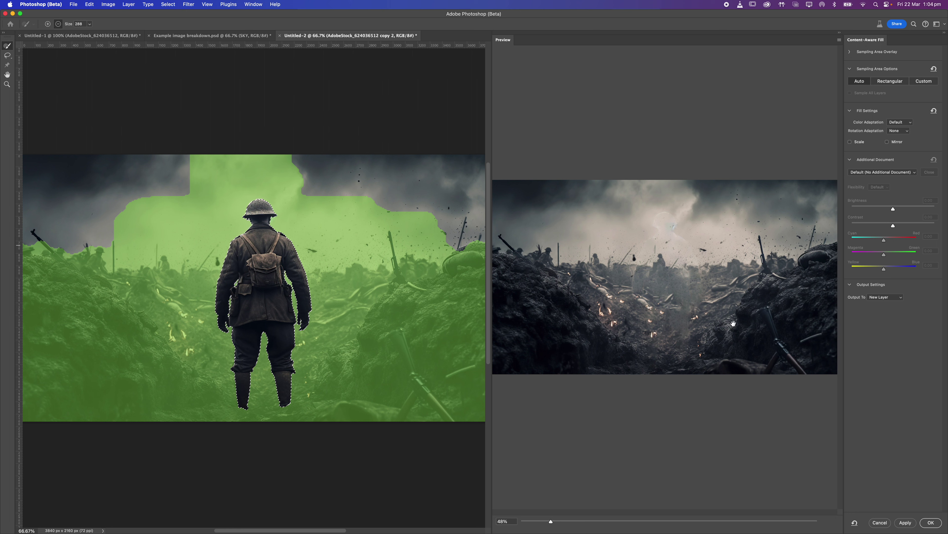
left_click(50, 25)
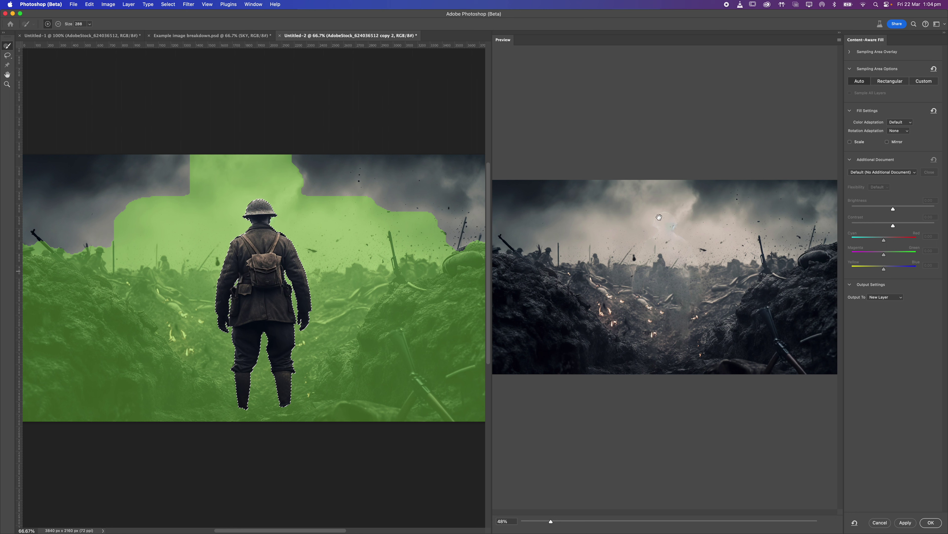
key("z")
left_click(668, 243)
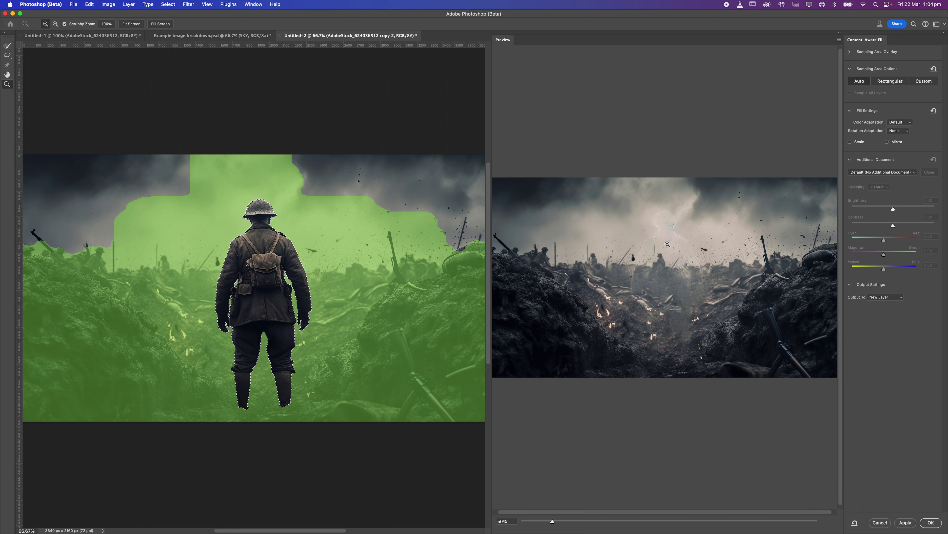
left_click(668, 243)
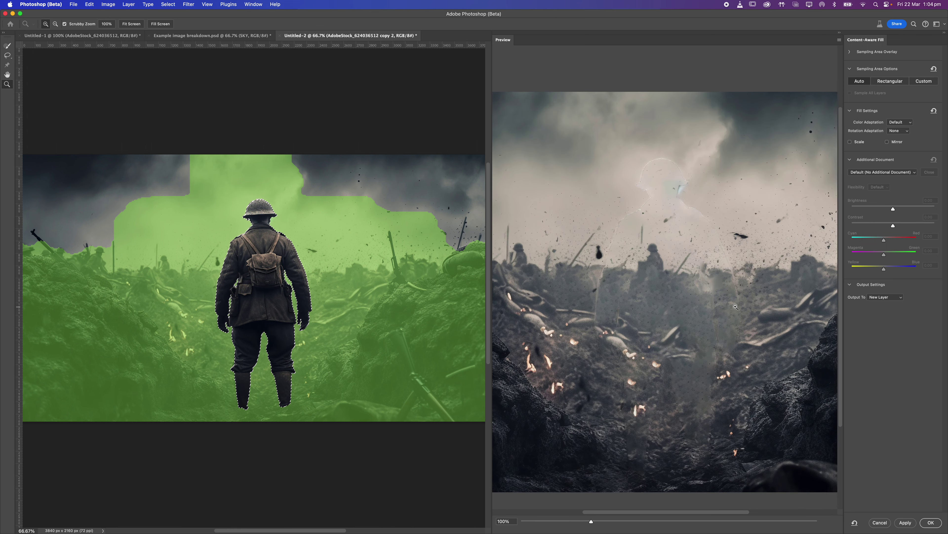
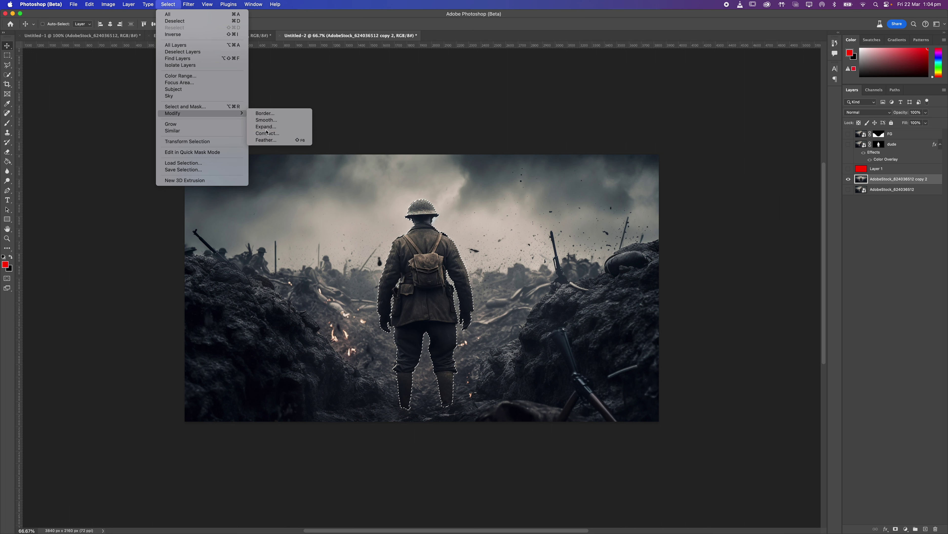
Step: Expand the soldier-shaped selection by 20 pixels
type("3")
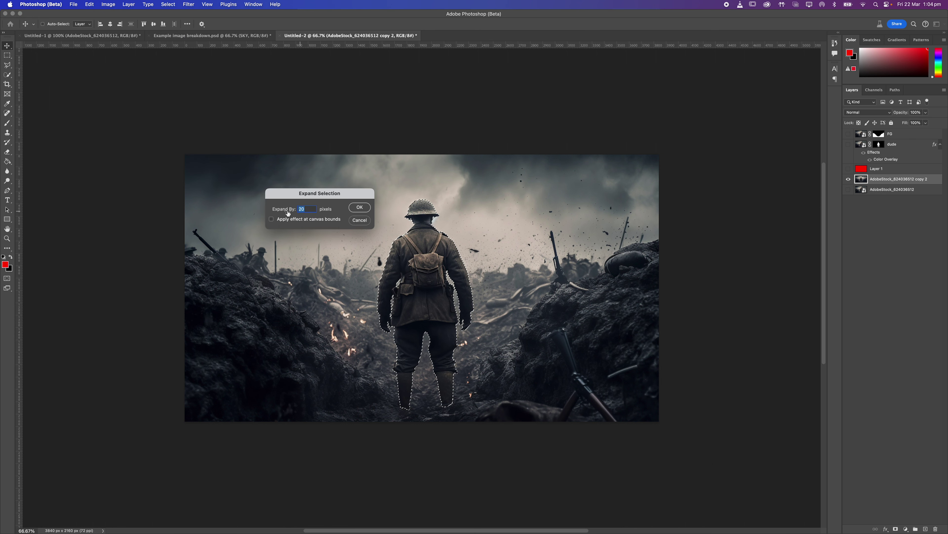
left_click(360, 208)
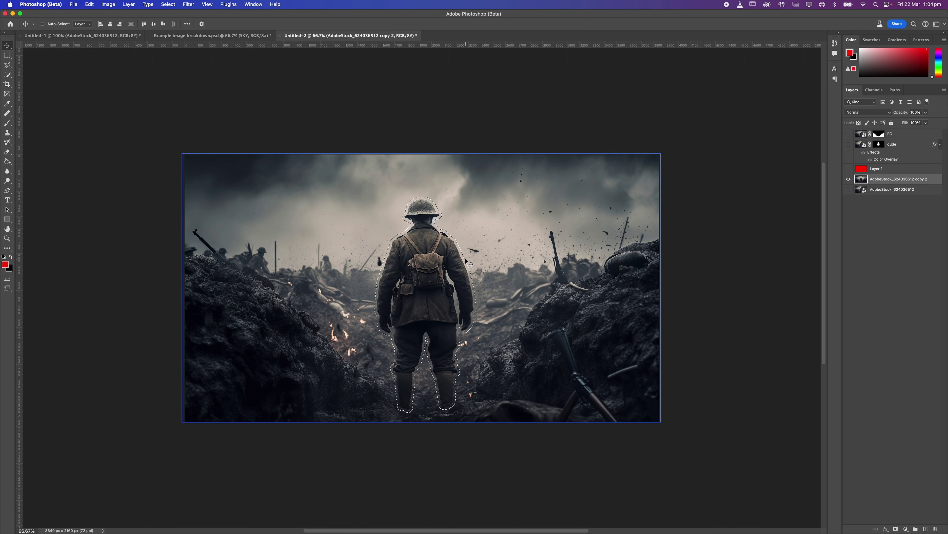
key("super+1")
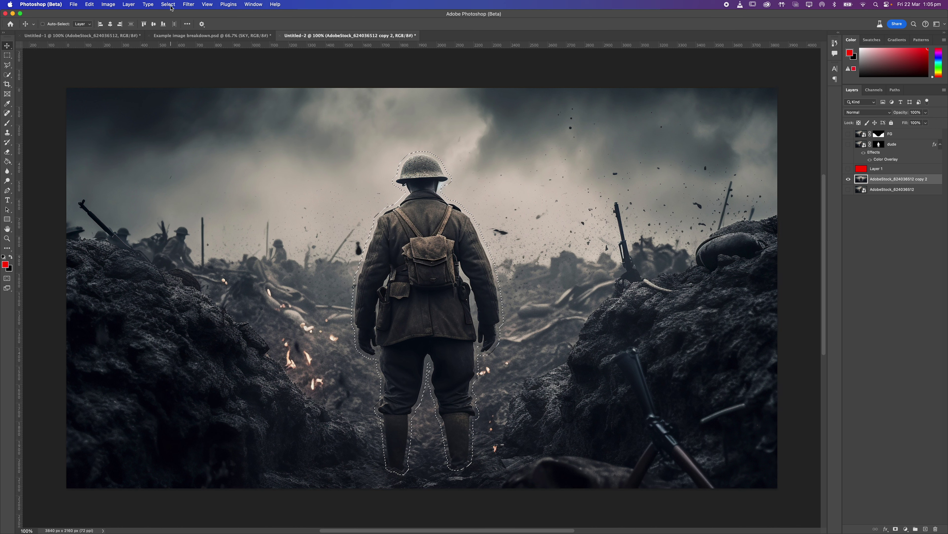
Step: Try Content-Aware Fill with the expanded soldier selection and examine a close-up preview of the filled area
left_click(90, 4)
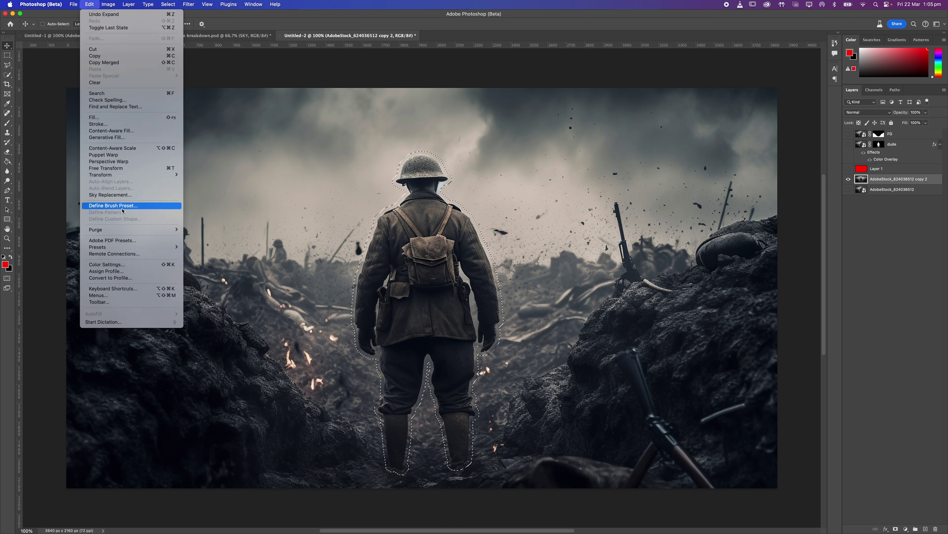
left_click(119, 131)
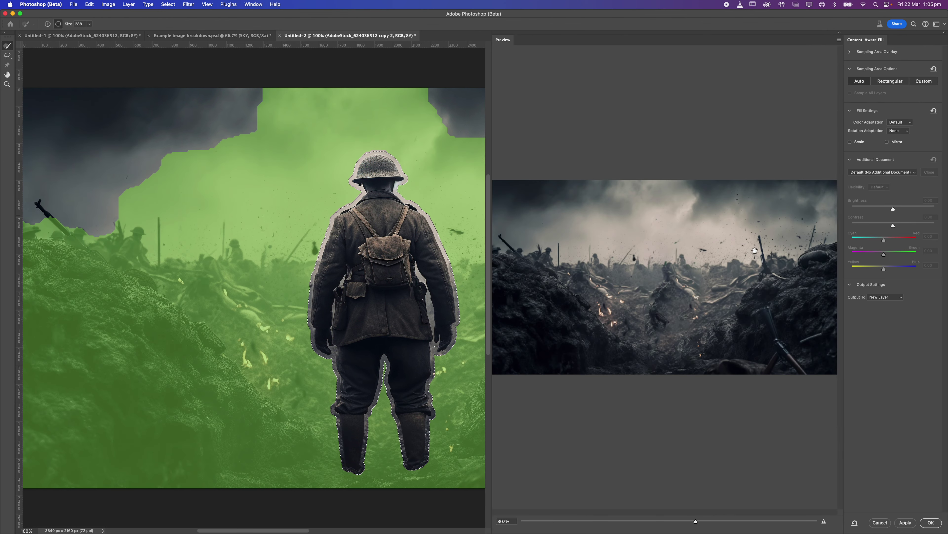
key("z")
left_click_drag(644, 266, 683, 290)
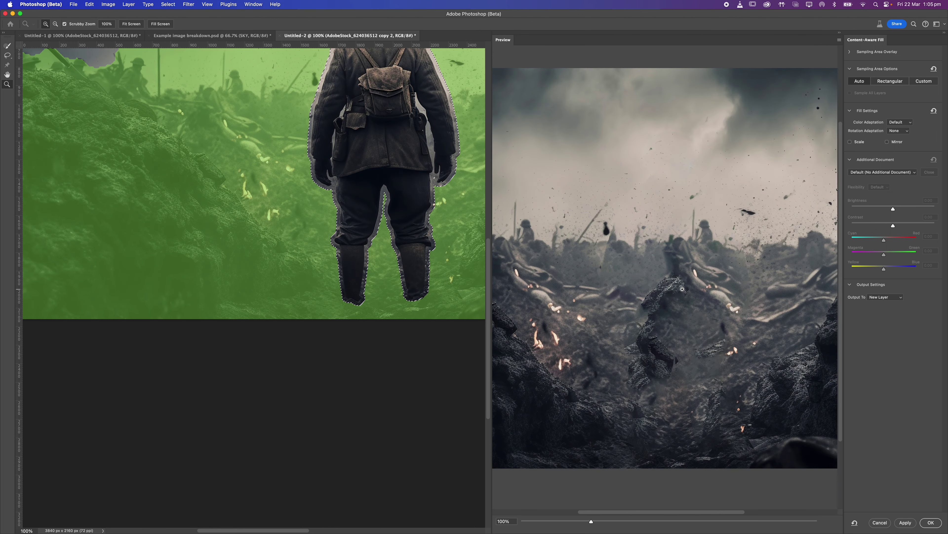
left_click(683, 290)
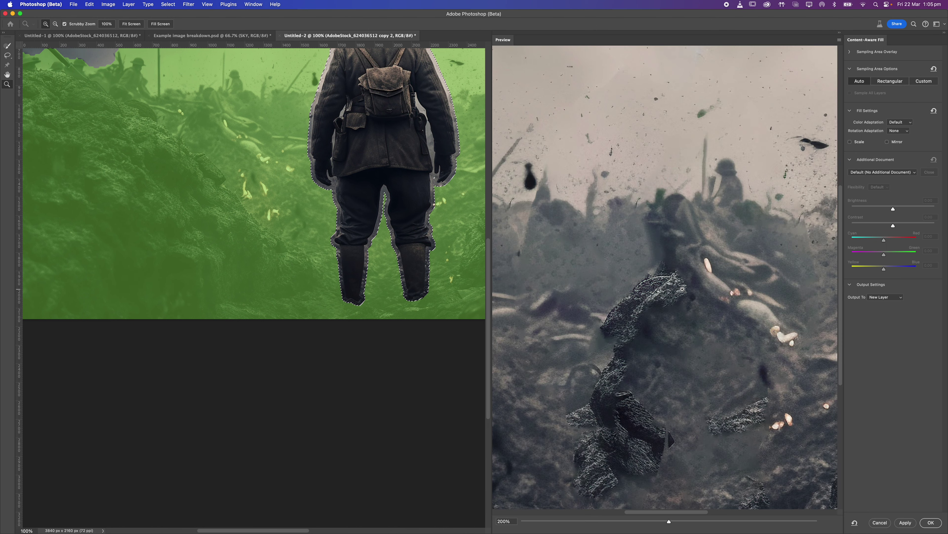
key("Escape")
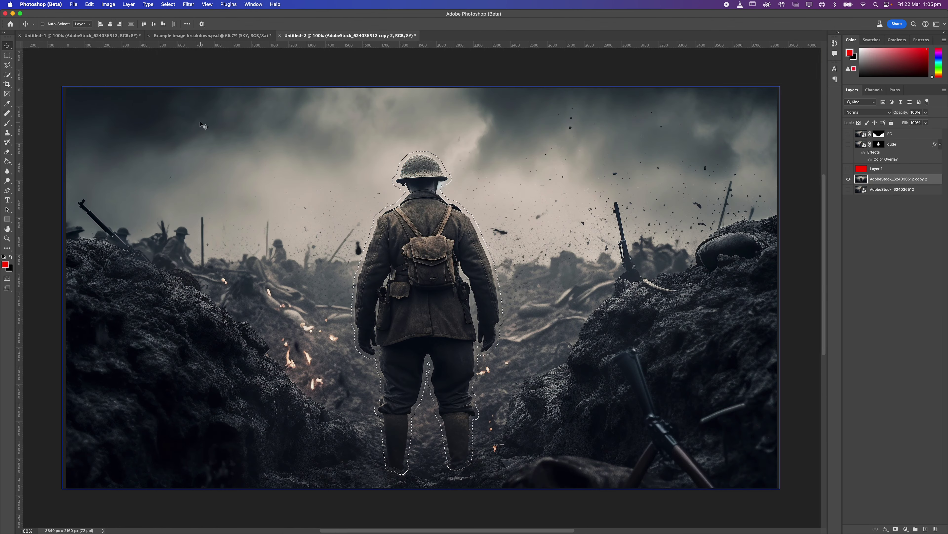
left_click(108, 4)
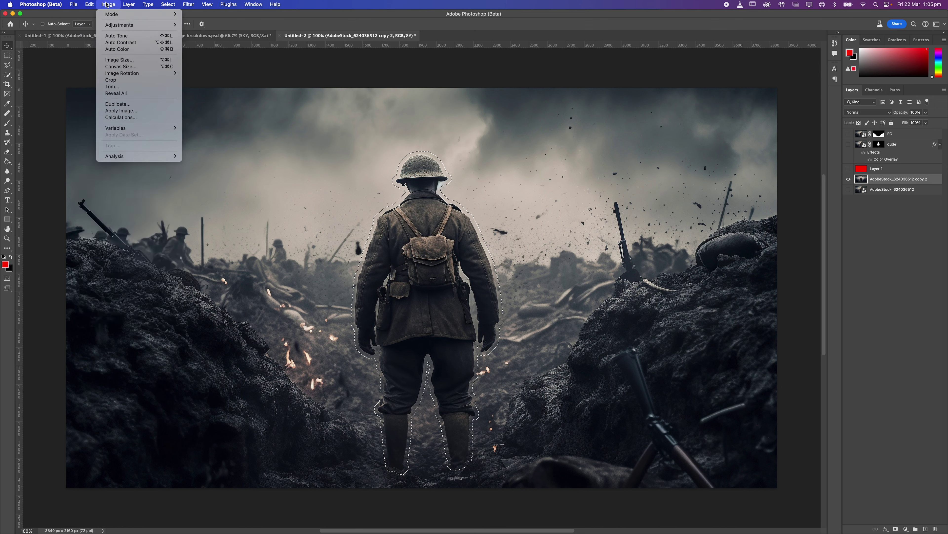
mouse_move(90, 5)
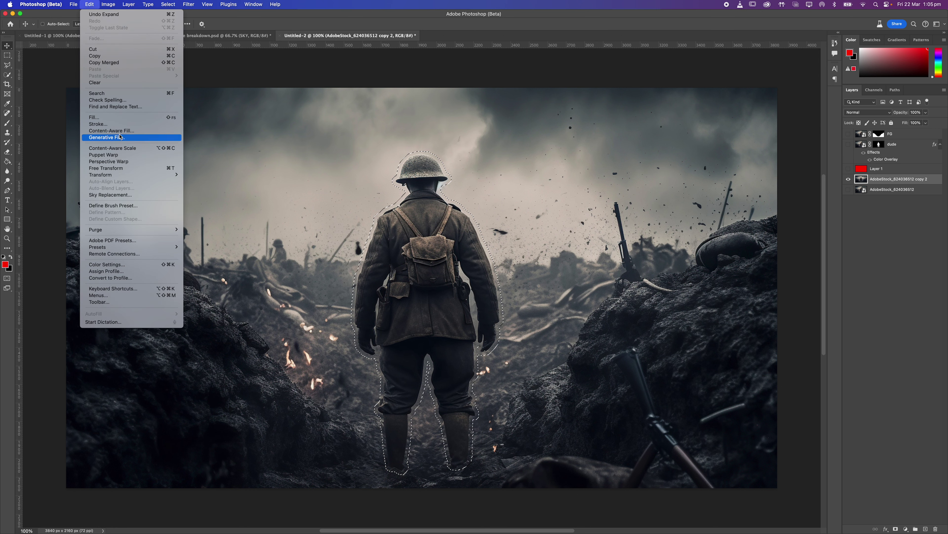
left_click(121, 137)
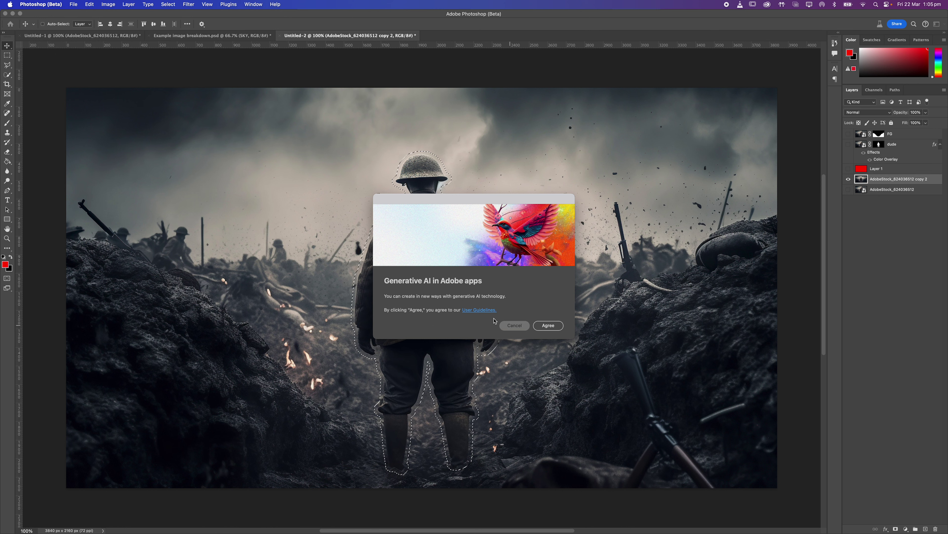
left_click(515, 325)
Step: Content-Aware Fill the expanded soldier selection onto a new layer, and undo that fill
left_click(89, 4)
left_click(111, 131)
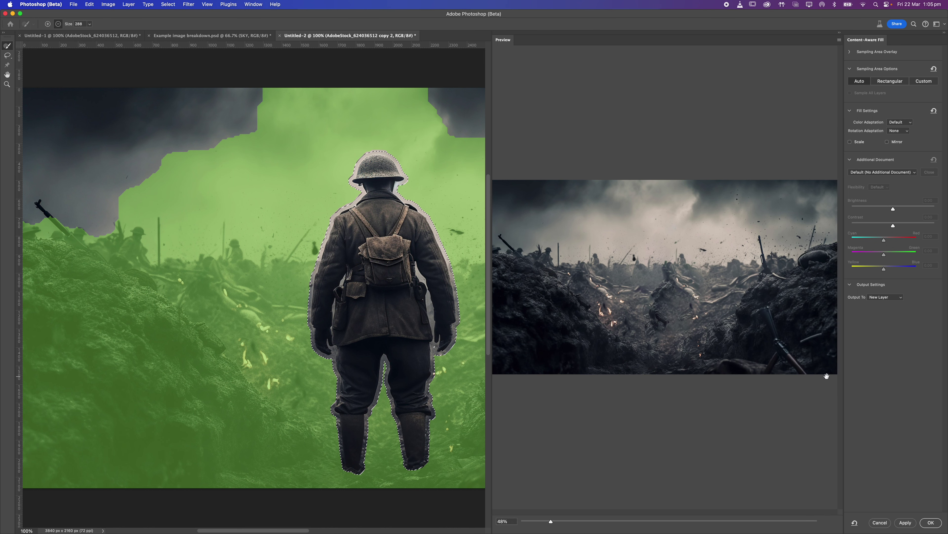
left_click(930, 523)
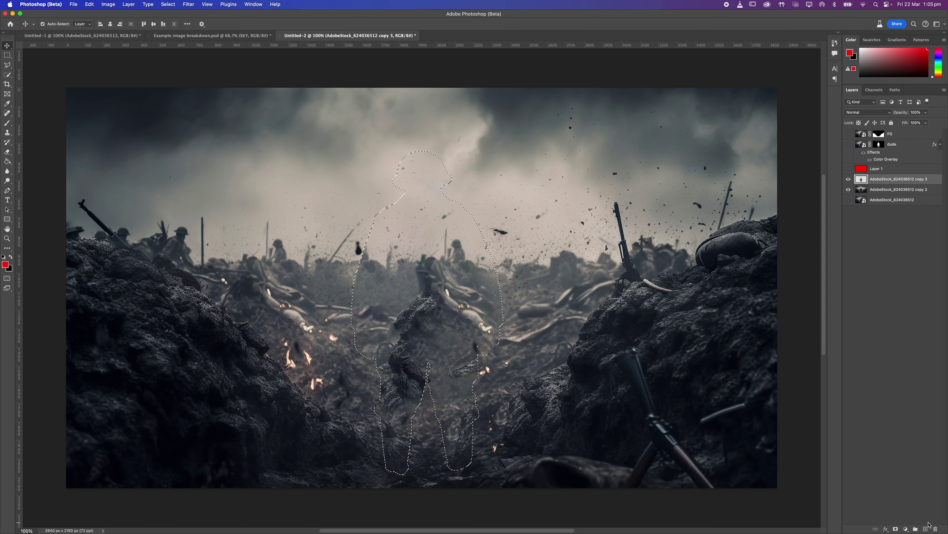
left_click(936, 529)
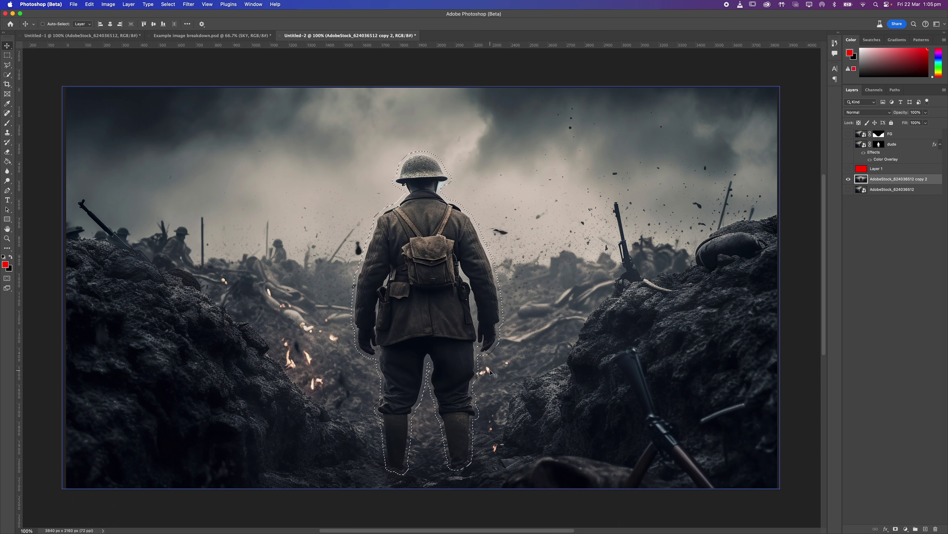
left_click(91, 4)
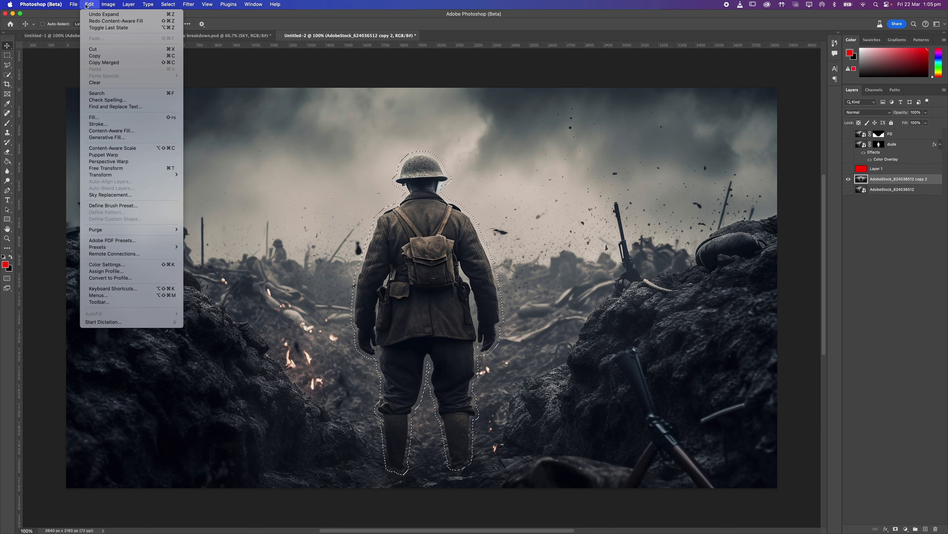
left_click(124, 125)
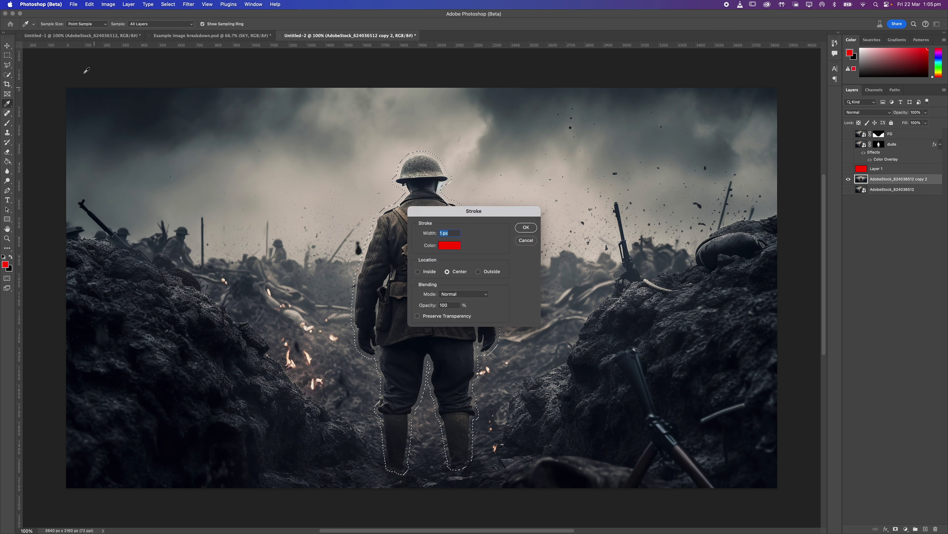
left_click(526, 240)
key("v")
Step: Content-Aware Fill the expanded soldier selection with output to the current layer, and deselect
left_click(90, 4)
left_click(166, 135)
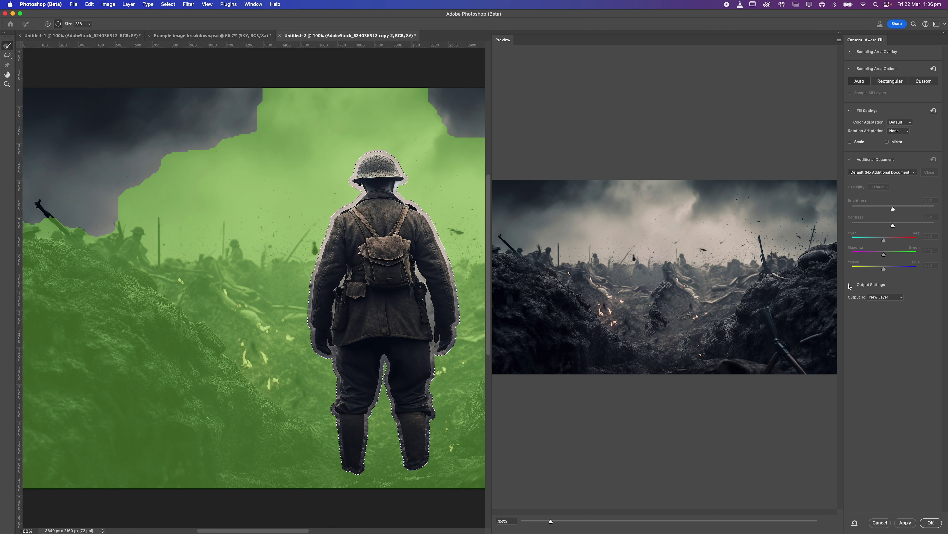
left_click(881, 298)
left_click(882, 289)
left_click(927, 526)
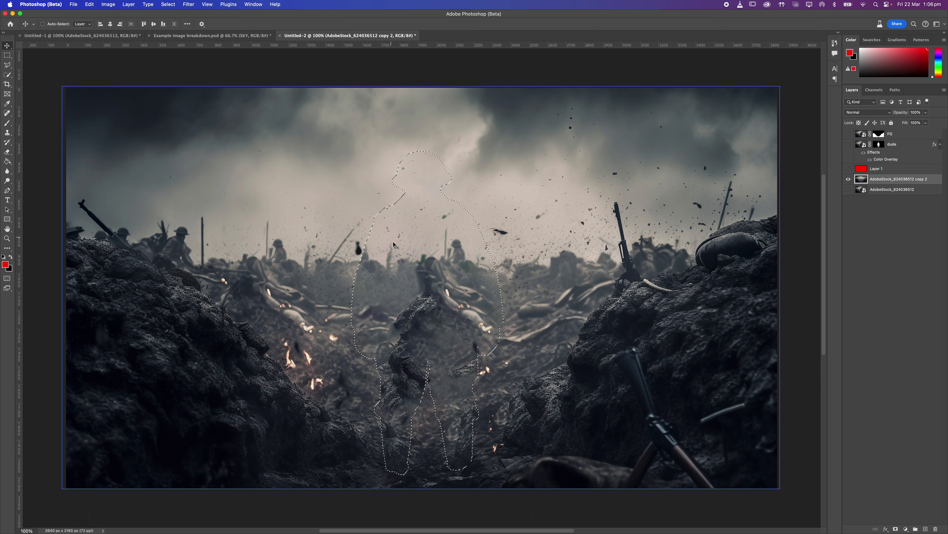
key("super+d")
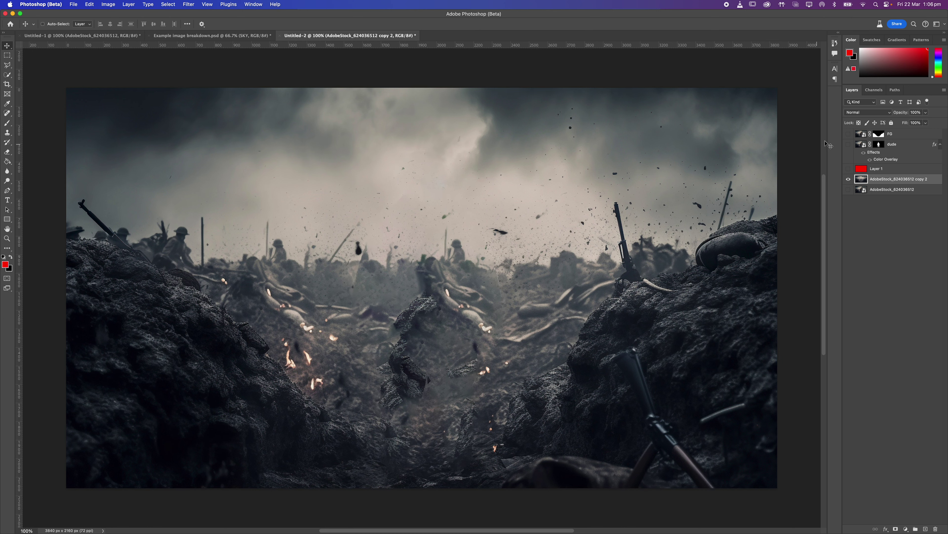
Step: Toggle the visibility of the FG, dude and filled background layers to check how they cover the filled area
left_click(849, 136)
left_click(849, 137)
left_click(849, 144)
left_click(849, 179)
left_click(849, 179)
left_click(848, 146)
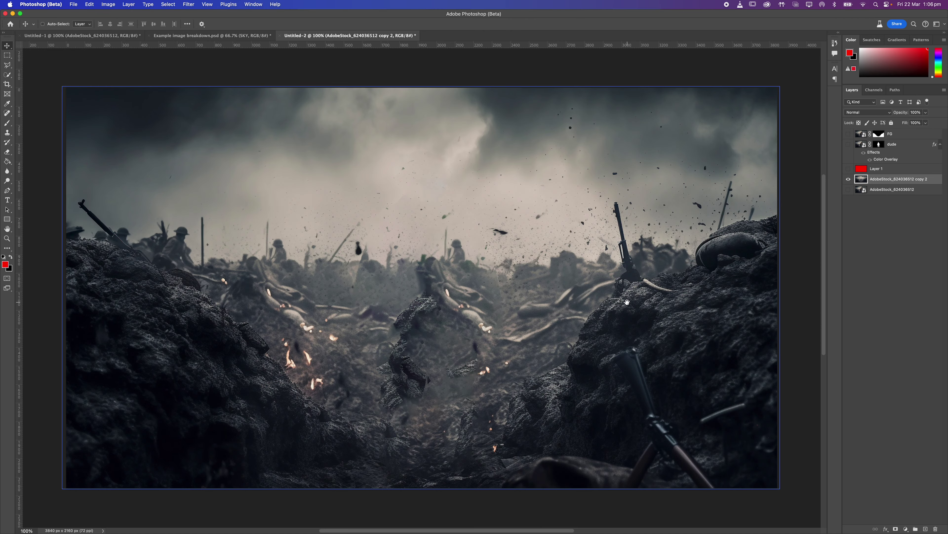
Step: Look through the stamp and healing tool variants and activate the Clone Stamp tool for the filled background layer
left_click_drag(627, 301, 615, 288)
key("super+minus")
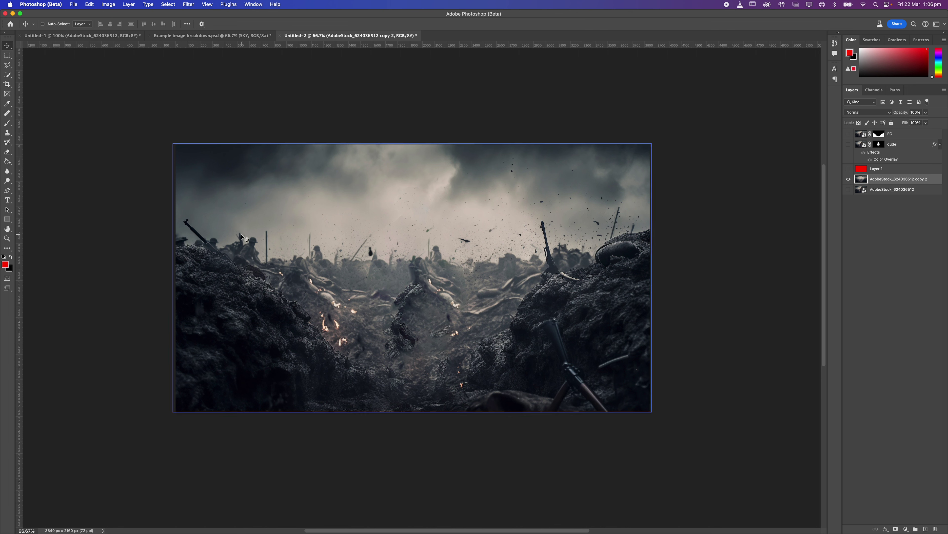
key("s")
right_click(9, 134)
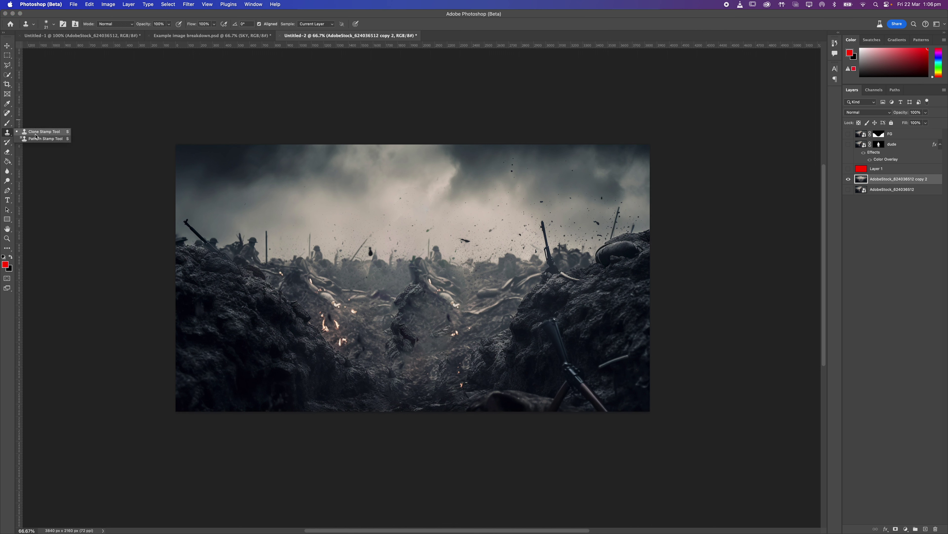
left_click(7, 113)
right_click(7, 113)
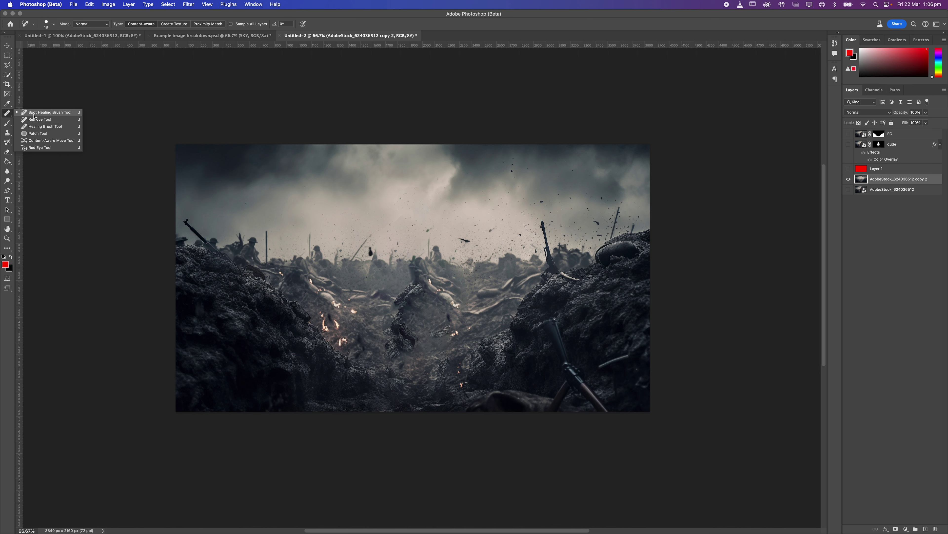
left_click(7, 114)
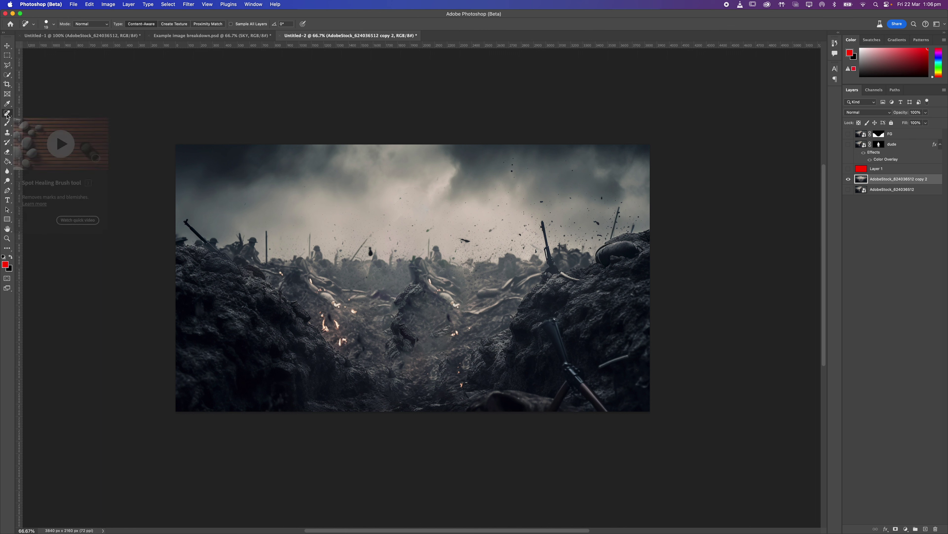
key("s")
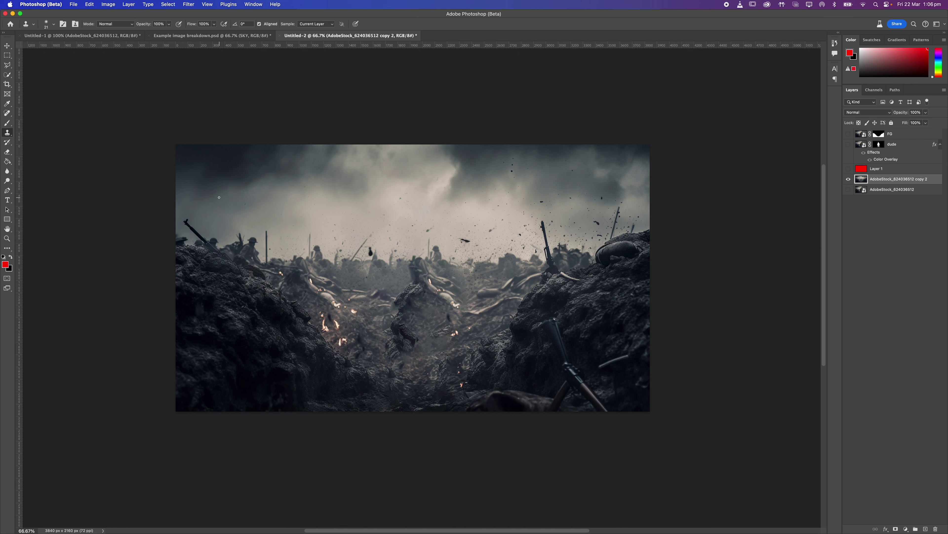
Step: Size the Clone Stamp brush to 175 px and sample from the current layer only
key("bracketright")
key("bracketright")
key("bracketright")
key("bracketright")
key("bracketright")
key("bracketright")
key("bracketleft")
key("bracketleft")
key("super+equal")
key("super+equal")
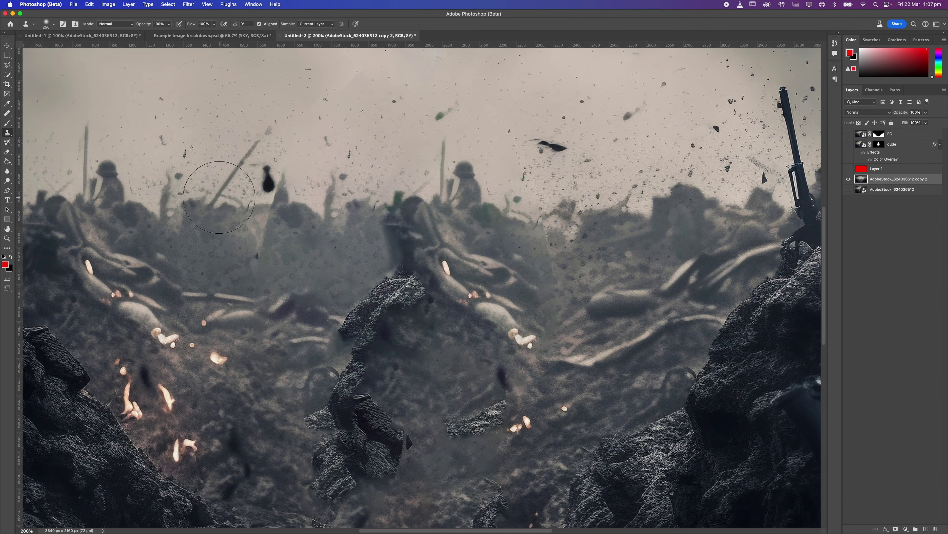
key("super+minus")
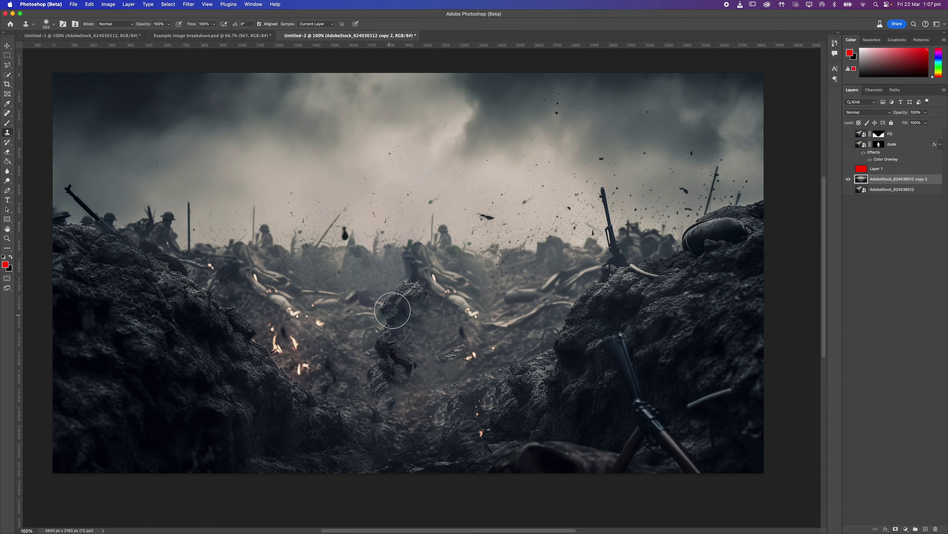
key("bracketleft")
key("bracketleft")
left_click(318, 27)
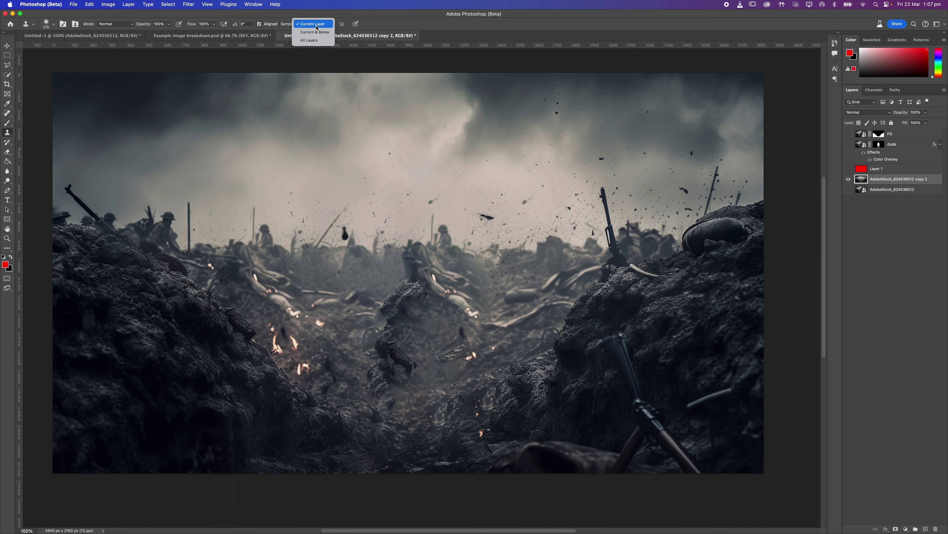
left_click(313, 24)
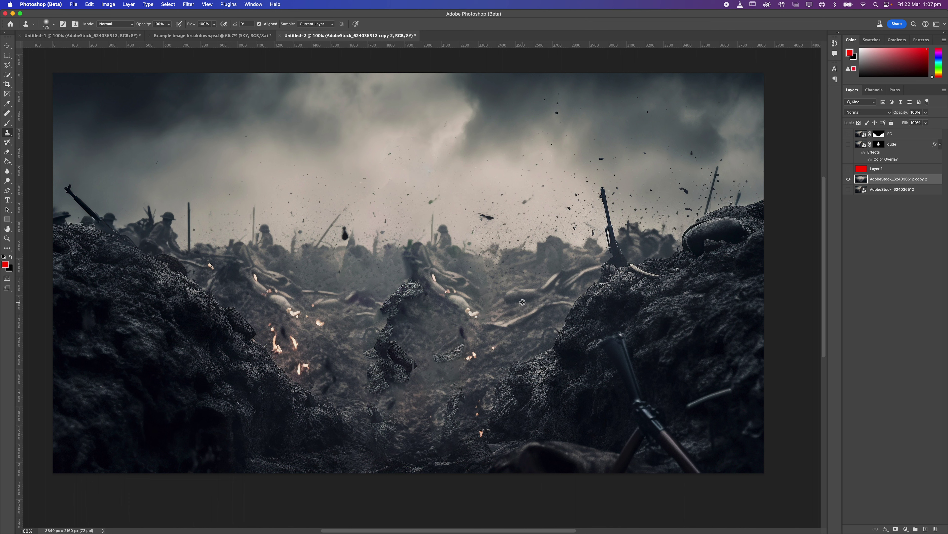
Step: Clone nearby rubble and ground texture over the dark rock fragments and embers left in the centre of the filled background
left_click(523, 294, "alt")
mouse_move(437, 300)
left_mouse_down()
mouse_move(390, 307)
mouse_move(409, 287)
mouse_move(427, 289)
mouse_move(397, 308)
mouse_move(386, 333)
mouse_move(407, 357)
mouse_move(376, 350)
mouse_move(372, 358)
mouse_move(378, 384)
mouse_move(395, 365)
left_mouse_up()
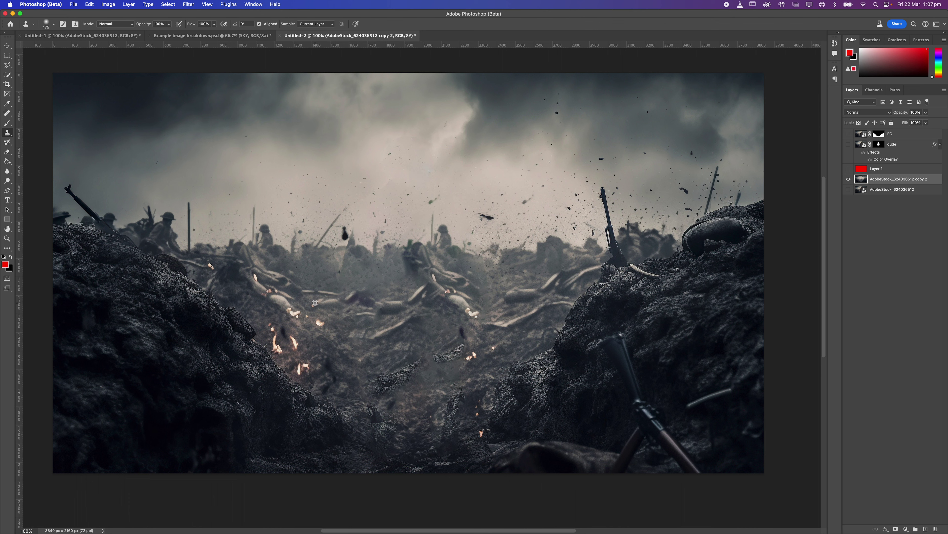
left_click(323, 318, "alt")
mouse_move(387, 335)
left_mouse_down()
mouse_move(405, 325)
mouse_move(422, 349)
mouse_move(384, 383)
left_mouse_up()
mouse_move(439, 362)
left_mouse_down()
mouse_move(462, 343)
mouse_move(479, 359)
mouse_move(468, 347)
mouse_move(360, 383)
left_mouse_up()
left_click(370, 361, "alt")
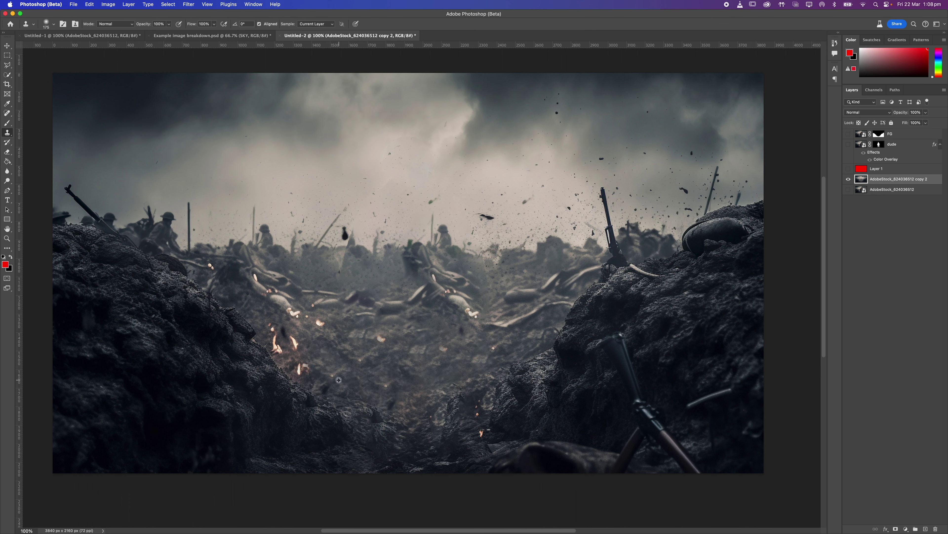
left_click(349, 370, "alt")
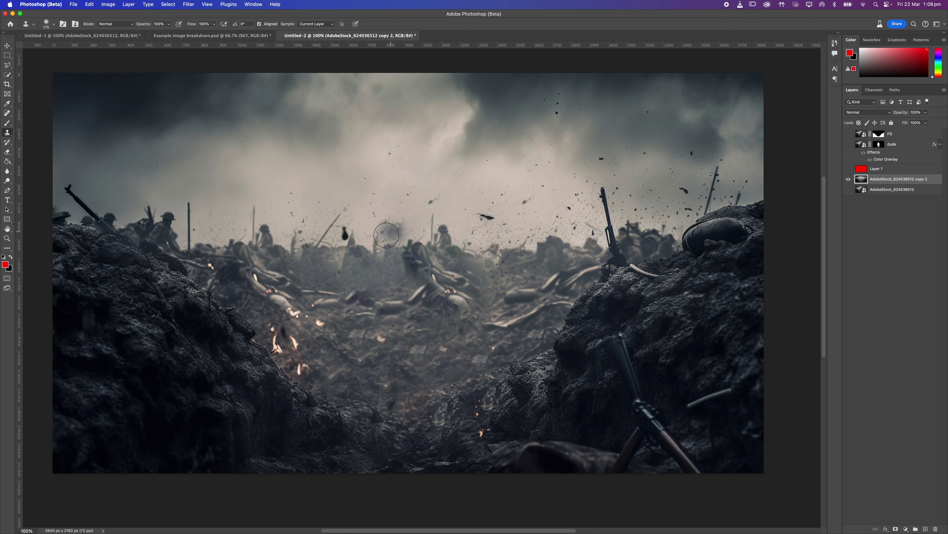
Step: Clone out the black blob, the duplicated soldier, the dark flying debris and the repeated body around the central horizon
mouse_move(351, 248)
left_mouse_down()
mouse_move(345, 241)
mouse_move(357, 241)
left_mouse_up()
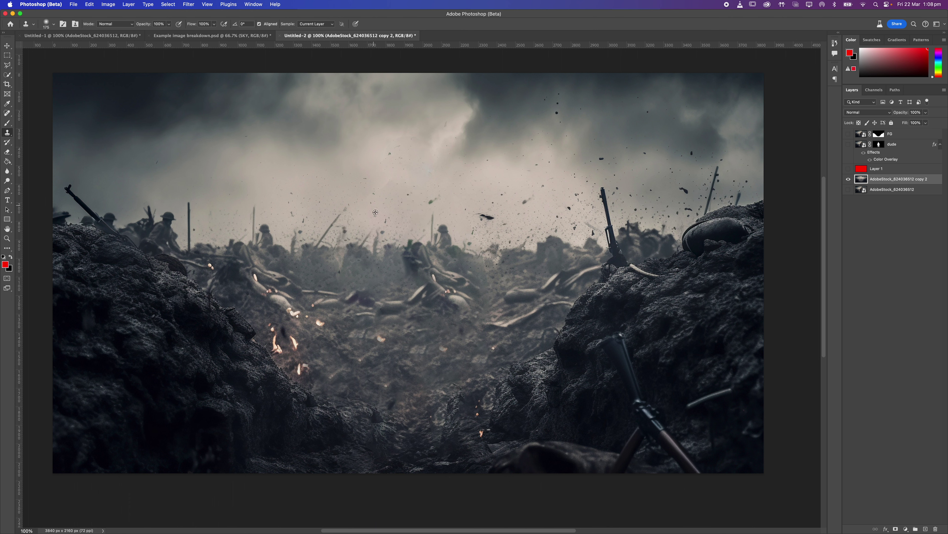
mouse_move(442, 245)
left_mouse_down()
mouse_move(444, 229)
mouse_move(420, 243)
left_mouse_up()
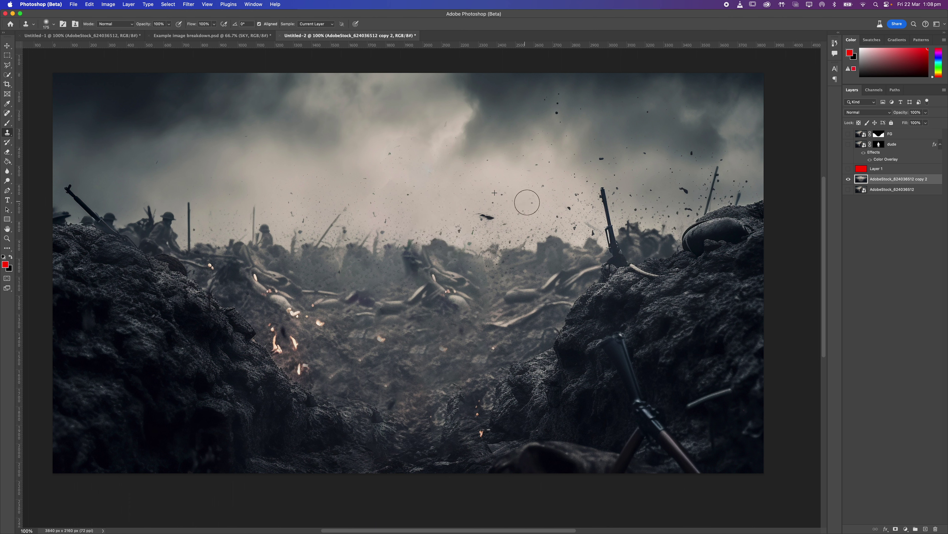
left_click(492, 218)
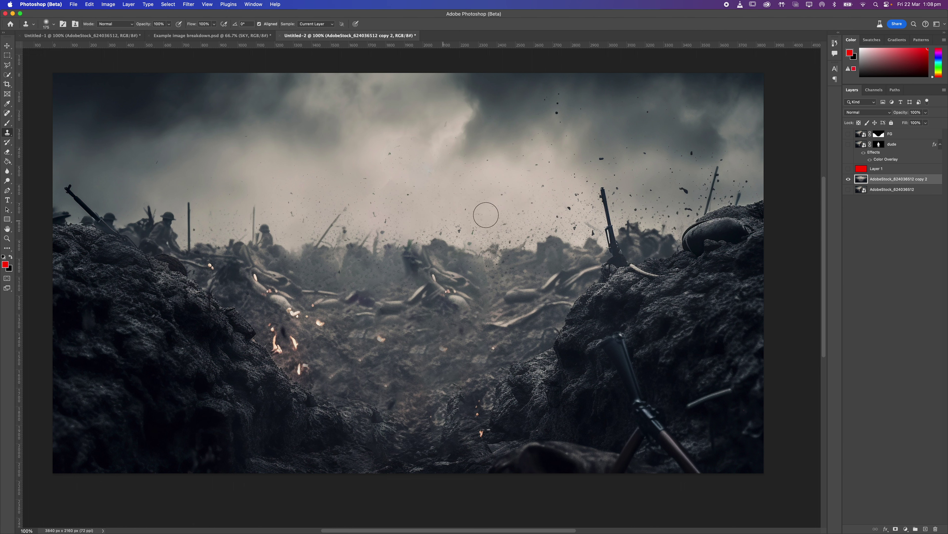
key("super+minus")
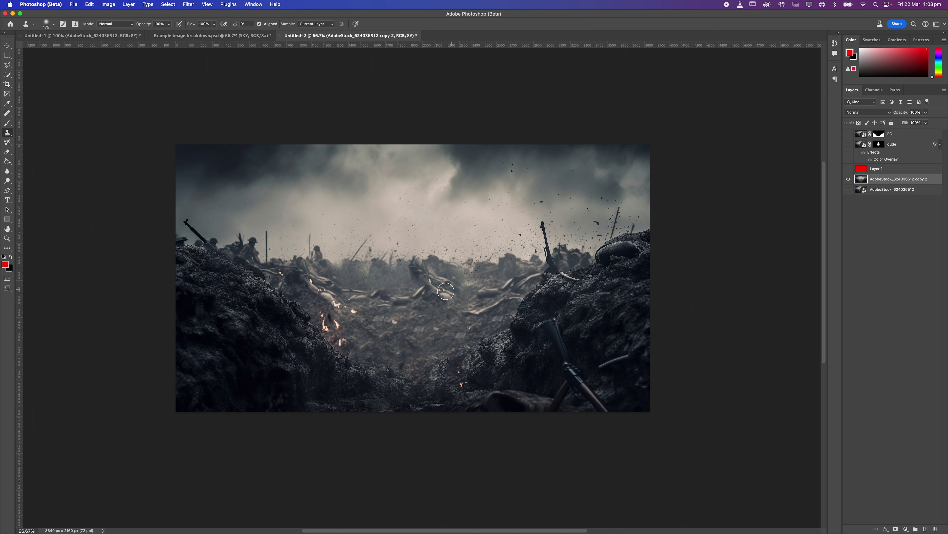
mouse_move(410, 270)
left_mouse_down()
mouse_move(445, 279)
mouse_move(431, 282)
mouse_move(453, 281)
left_mouse_up()
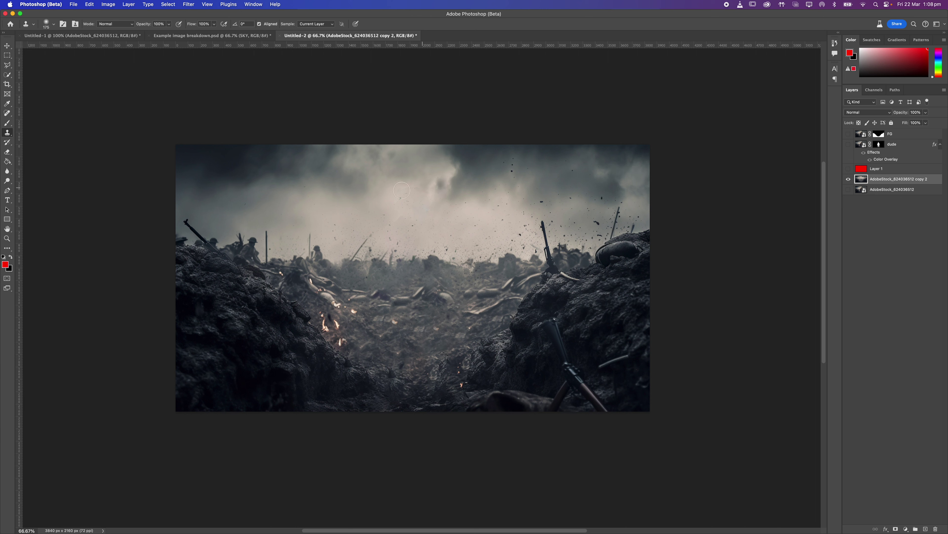
Step: Heal the blemishes in the central sky using the Spot Healing Brush with a 125 px brush
left_click(7, 114)
right_click(7, 114)
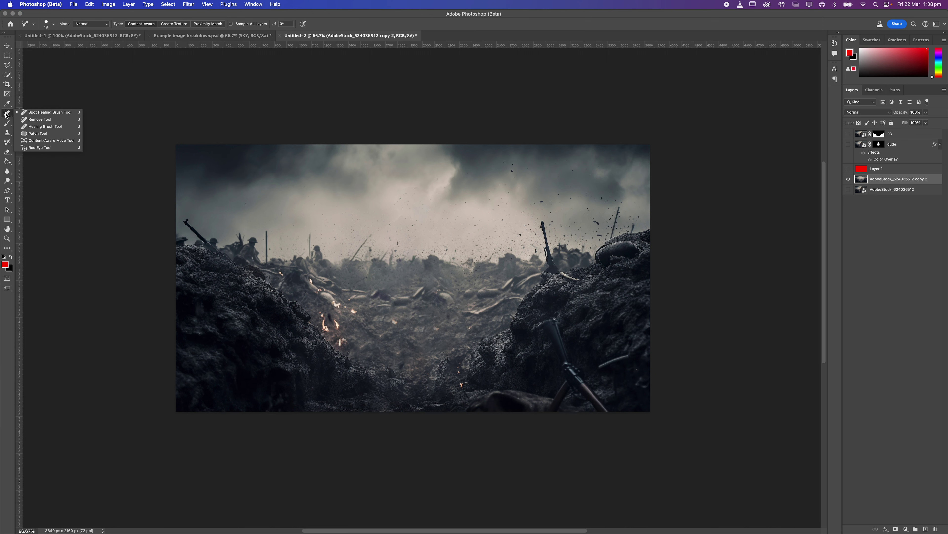
left_click(38, 113)
key("super+equal")
key("super+equal")
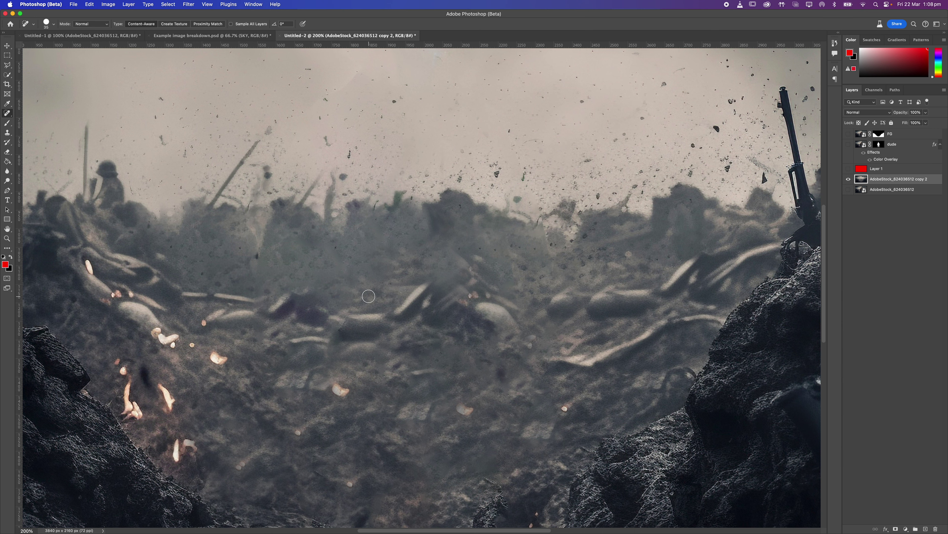
key("bracketright")
key("bracketright")
key("bracketright")
key("bracketright")
key("bracketright")
key("bracketright")
mouse_move(420, 163)
left_mouse_down()
mouse_move(469, 284)
mouse_move(500, 321)
left_mouse_up()
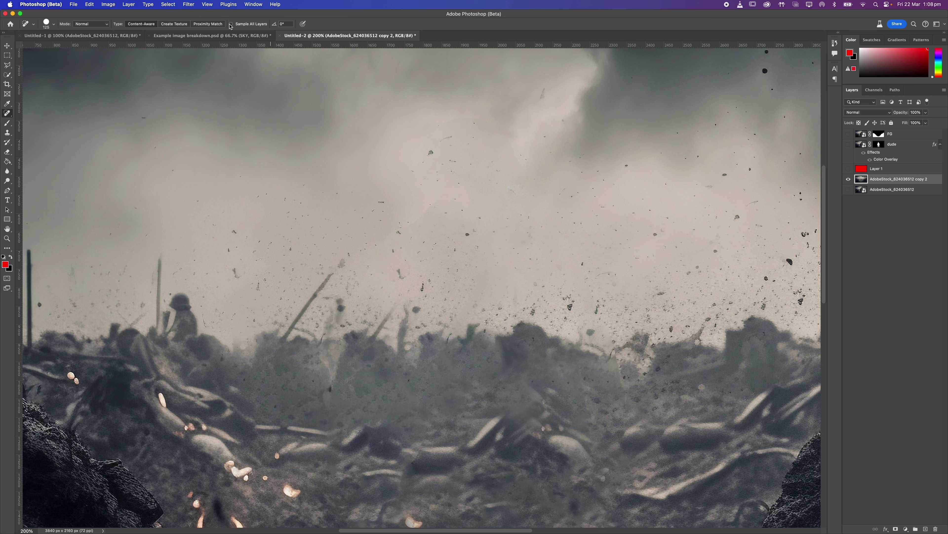
left_click_drag(427, 159, 443, 141)
left_click_drag(459, 174, 418, 196)
Step: Try spot-healing the pale debris in the central rubble with a smaller brush, and heal away the glowing ember below it
scroll(472, 223, "down", 10)
scroll(471, 222, "left", 5)
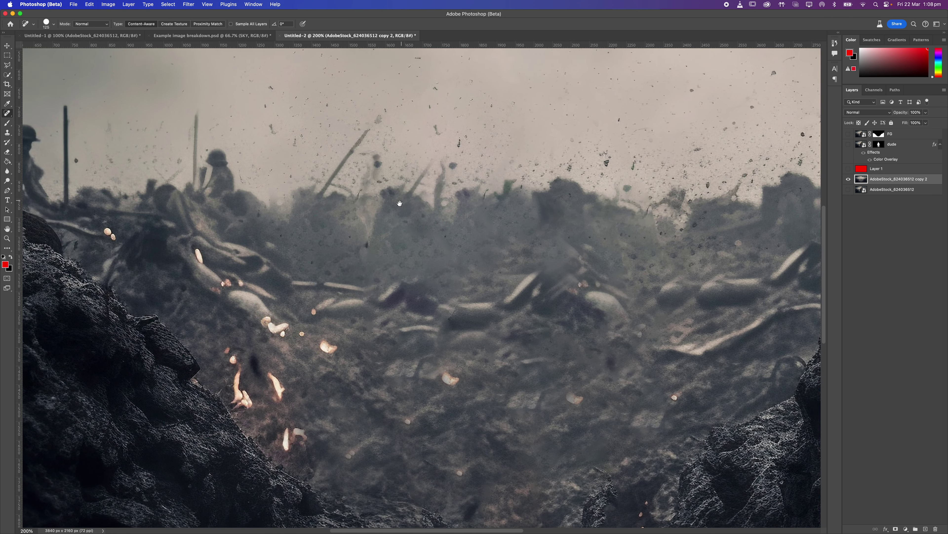
key("bracketleft")
key("bracketleft")
mouse_move(498, 292)
left_mouse_down()
mouse_move(537, 280)
mouse_move(516, 290)
mouse_move(544, 289)
mouse_move(579, 245)
left_mouse_up()
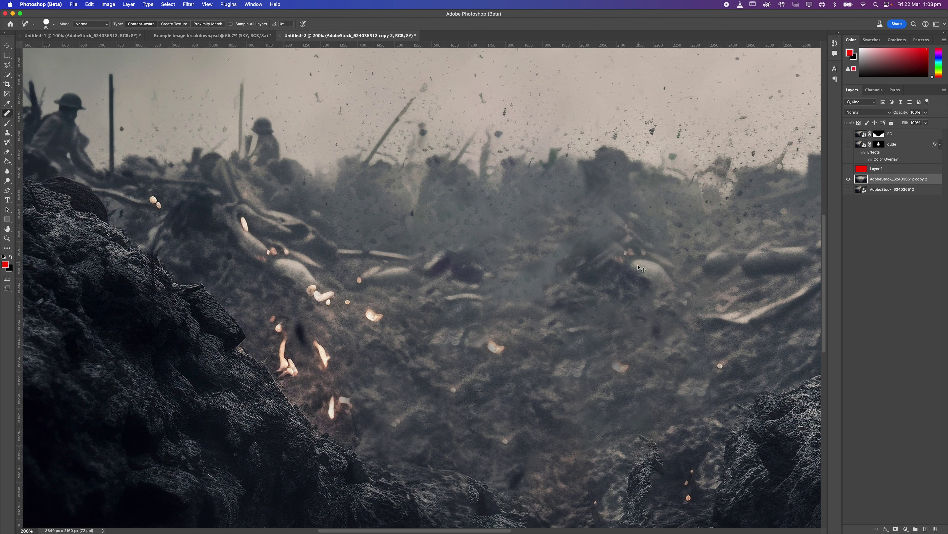
left_click(495, 349)
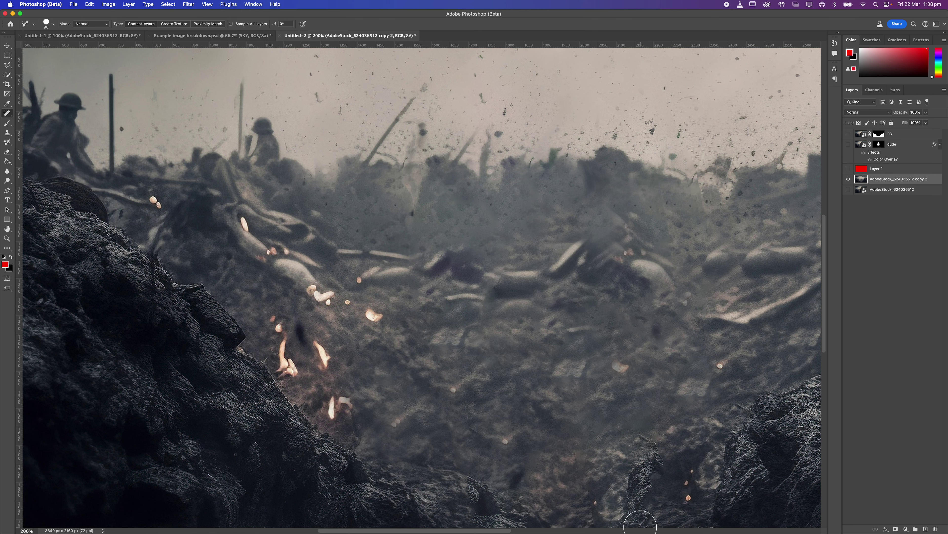
Step: Paint sampled ground texture over the inner edge of the left rock slope using the Healing Brush, enlarged to 125 px
key("super+minus")
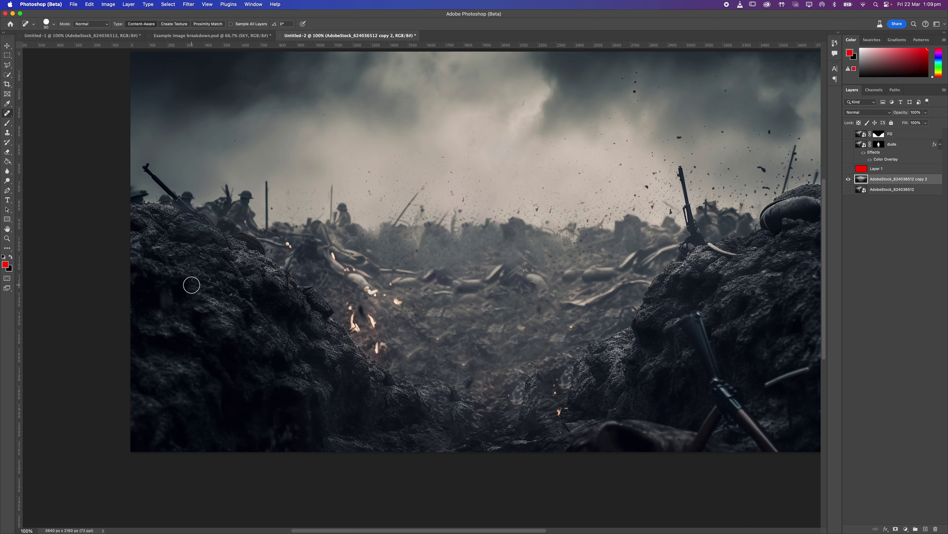
right_click(8, 114)
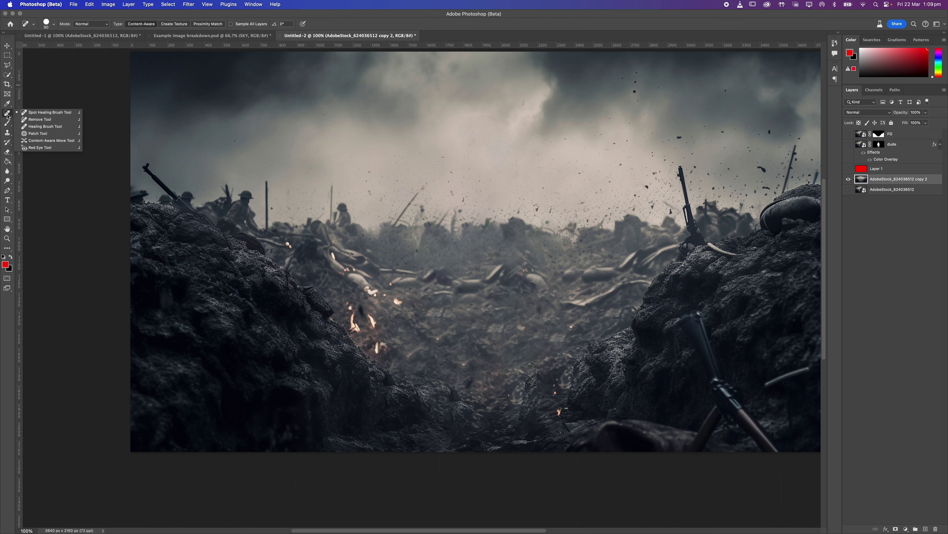
left_click(52, 126)
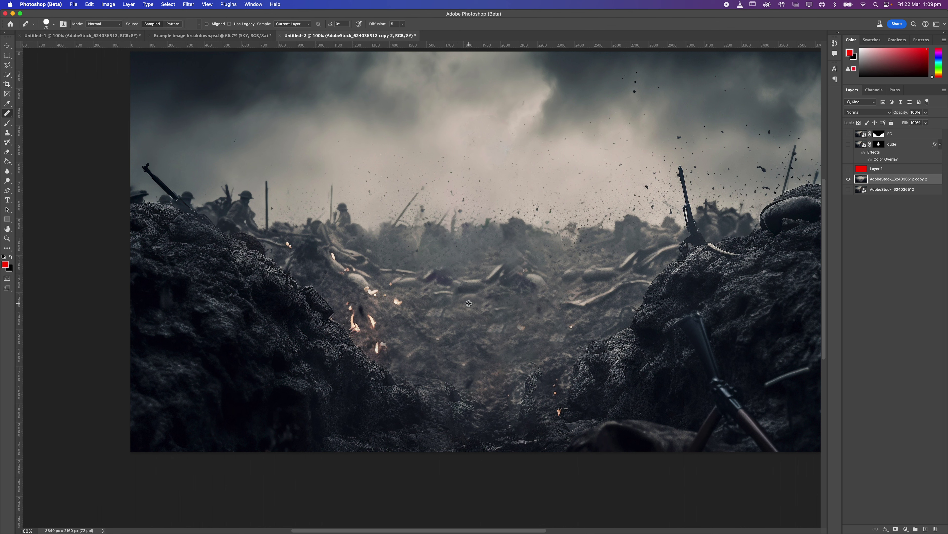
left_click(329, 324)
left_click_drag(330, 325, 289, 275)
key("bracketright")
key("bracketright")
key("bracketright")
key("bracketright")
mouse_move(345, 335)
left_mouse_down()
mouse_move(372, 361)
mouse_move(305, 335)
mouse_move(335, 350)
mouse_move(321, 357)
mouse_move(392, 377)
mouse_move(347, 382)
mouse_move(371, 374)
mouse_move(313, 360)
mouse_move(342, 366)
mouse_move(305, 322)
mouse_move(363, 343)
mouse_move(281, 289)
mouse_move(313, 290)
mouse_move(396, 333)
mouse_move(326, 295)
mouse_move(315, 334)
mouse_move(403, 352)
mouse_move(309, 297)
mouse_move(257, 283)
mouse_move(408, 323)
mouse_move(240, 259)
left_mouse_up()
Step: Heal the left slope's edge with freshly sampled central ground, and undo the dab near the top of the slope
left_click(337, 233, "alt")
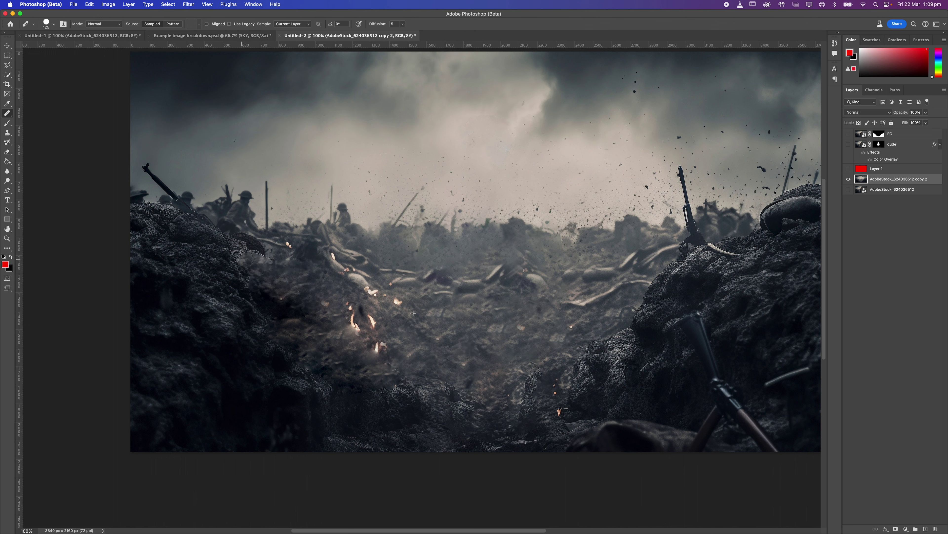
left_click(437, 306, "alt")
left_click_drag(318, 300, 311, 318)
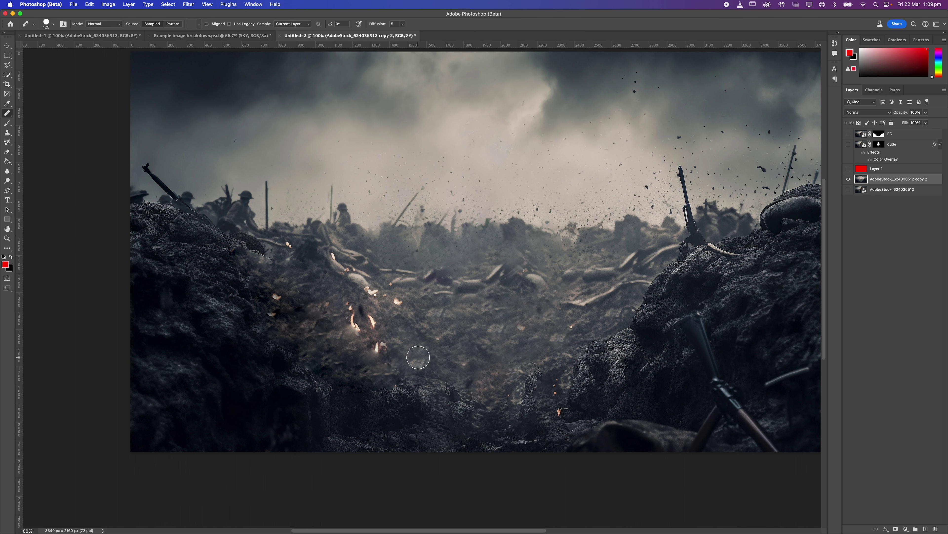
left_click(213, 193)
key("super+z")
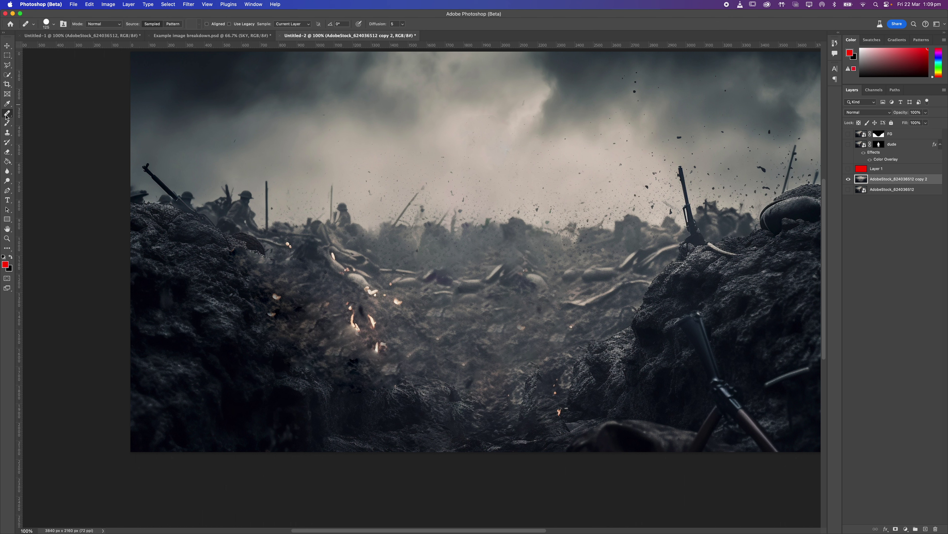
Step: Patch the inner part of the right rock slope with rubble from the middle ground using the Patch Tool
right_click(7, 115)
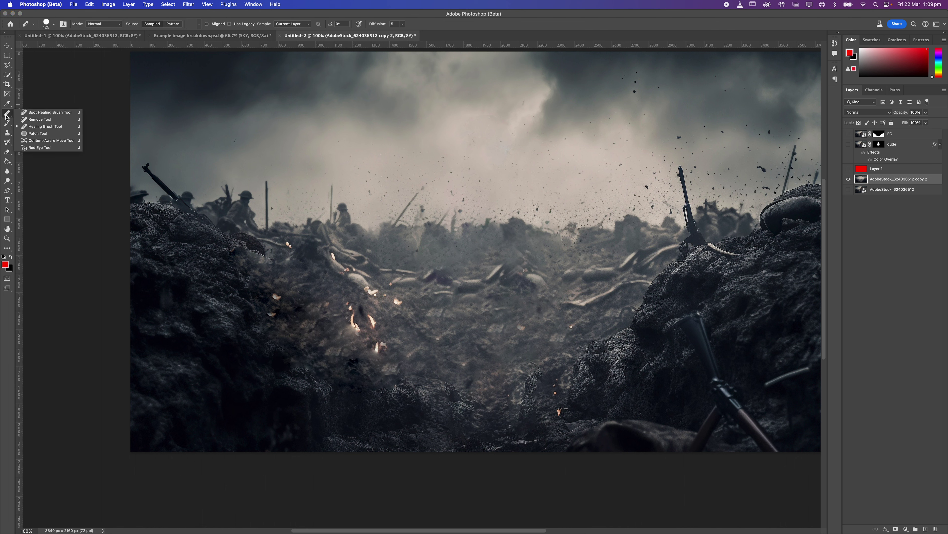
left_click(39, 134)
key("super+minus")
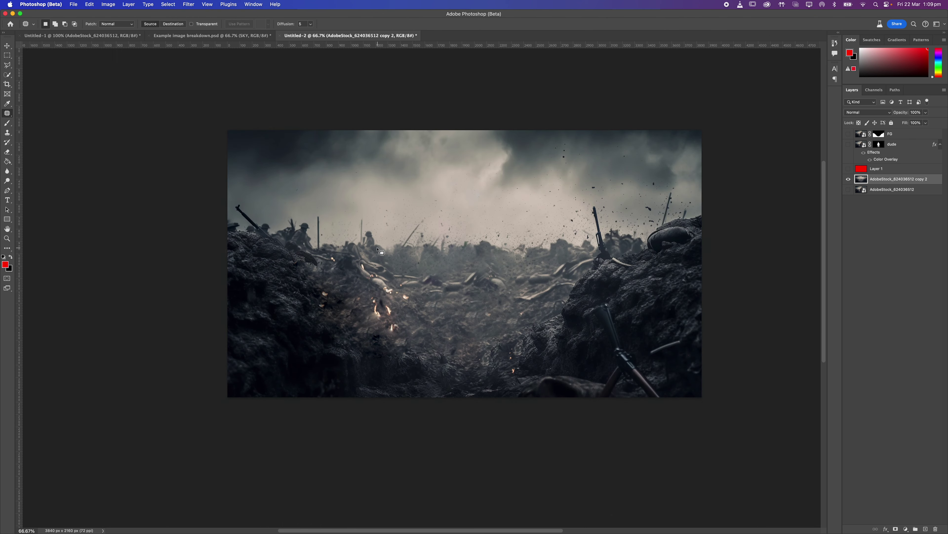
scroll(384, 272, "right", 4)
key("super+plus")
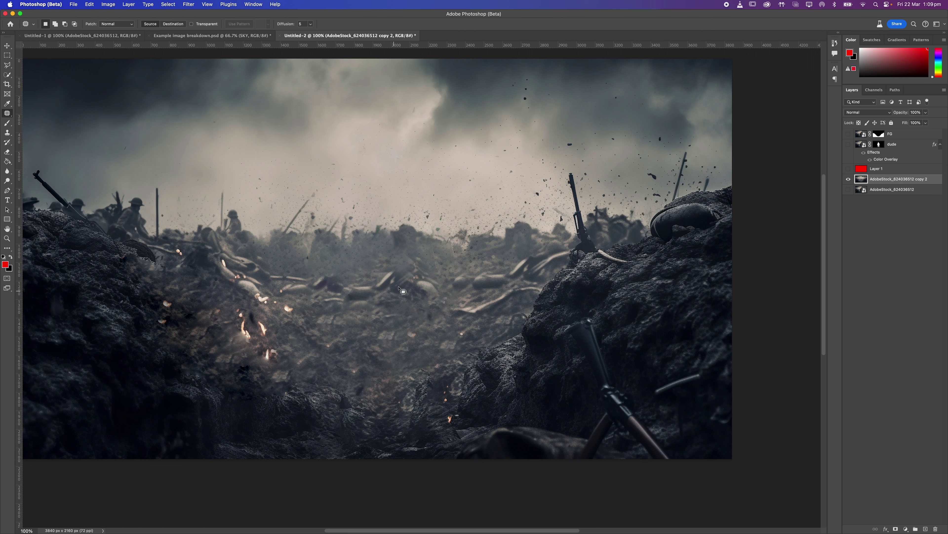
mouse_move(475, 265)
left_mouse_down()
mouse_move(352, 266)
mouse_move(294, 303)
mouse_move(322, 350)
mouse_move(400, 370)
mouse_move(500, 310)
left_mouse_up()
left_click_drag(465, 269, 467, 267)
left_click_drag(404, 320, 549, 305)
Step: Set the Patch Tool to Destination and patch copies of the central rubble across the lower foreground, deselecting after each area
left_click(178, 24)
left_click_drag(402, 319, 274, 405)
key("super+d")
mouse_move(342, 365)
left_mouse_down()
mouse_move(391, 355)
mouse_move(503, 367)
left_mouse_up()
key("super+d")
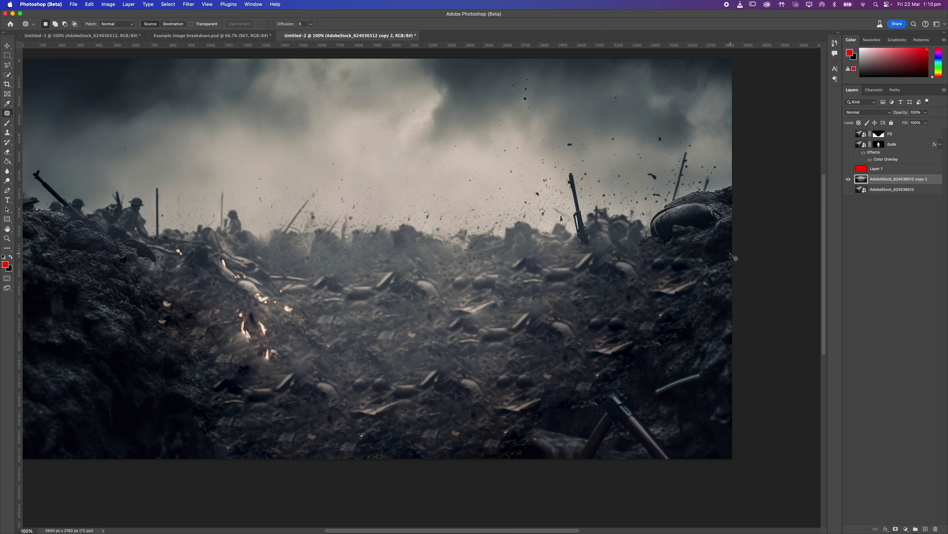
Step: Patch the upper part of the left rock slope with rubble texture and deselect
key("super+minus")
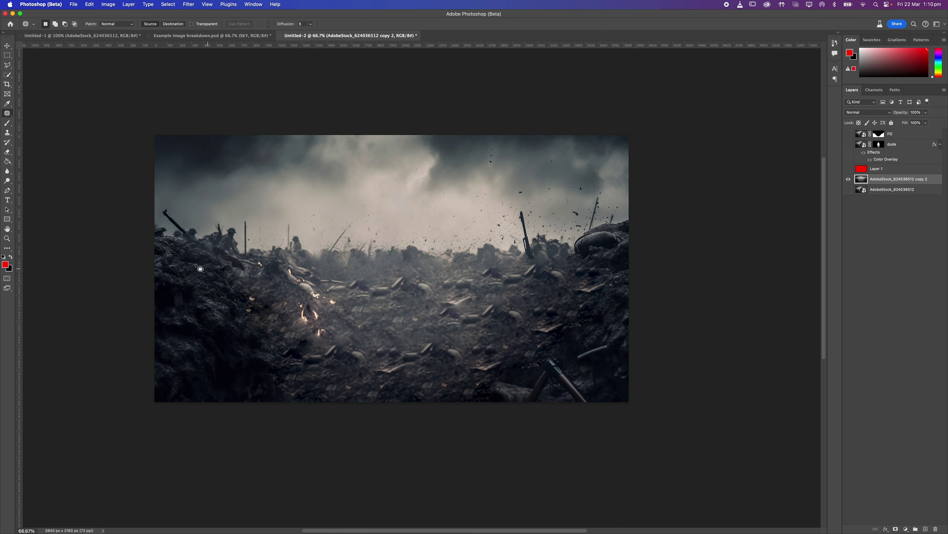
mouse_move(247, 284)
left_mouse_down()
mouse_move(195, 311)
mouse_move(121, 301)
mouse_move(125, 257)
left_mouse_up()
left_click_drag(204, 288, 403, 327)
key("super+d")
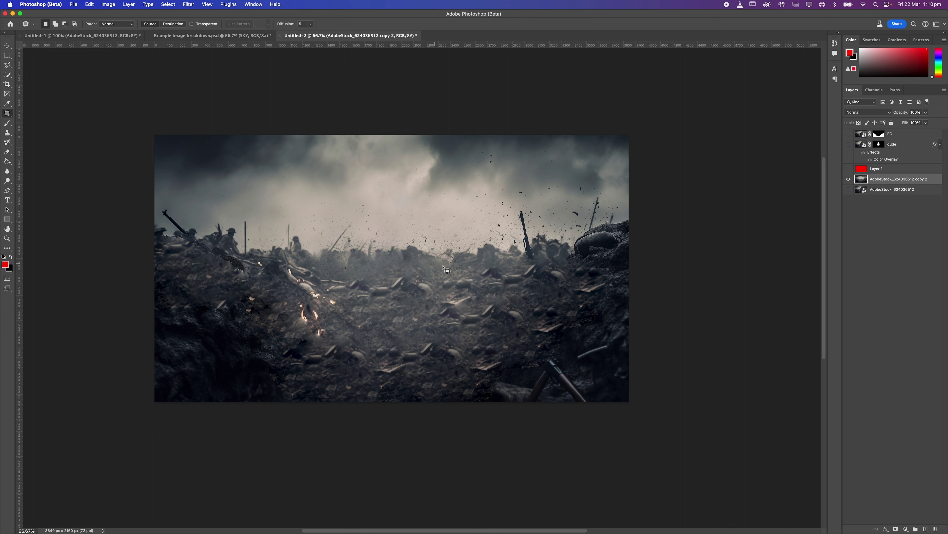
Step: Toggle the visibility of the patched background layer to check it against the empty canvas
left_click(848, 181)
left_click(849, 180)
left_click(848, 180)
left_click(848, 181)
left_click(848, 181)
left_click(847, 181)
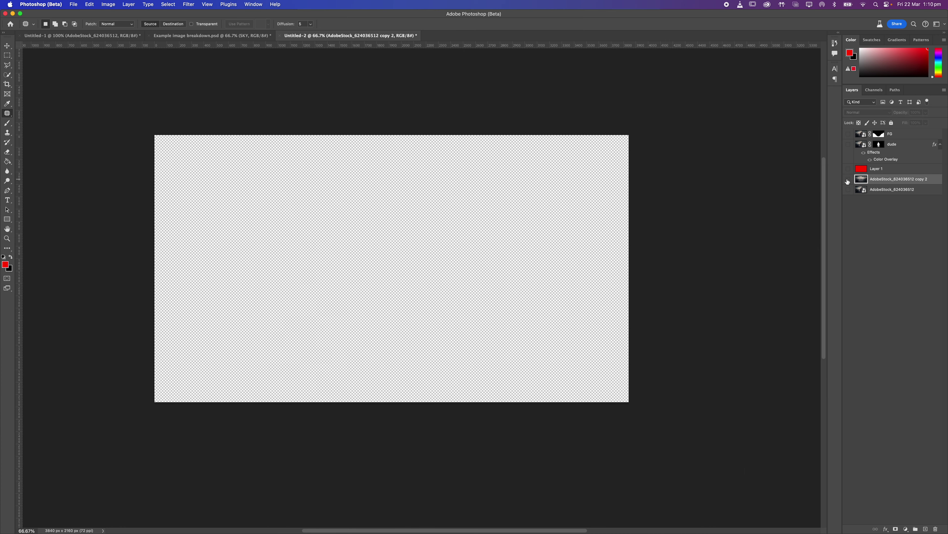
left_click(848, 181)
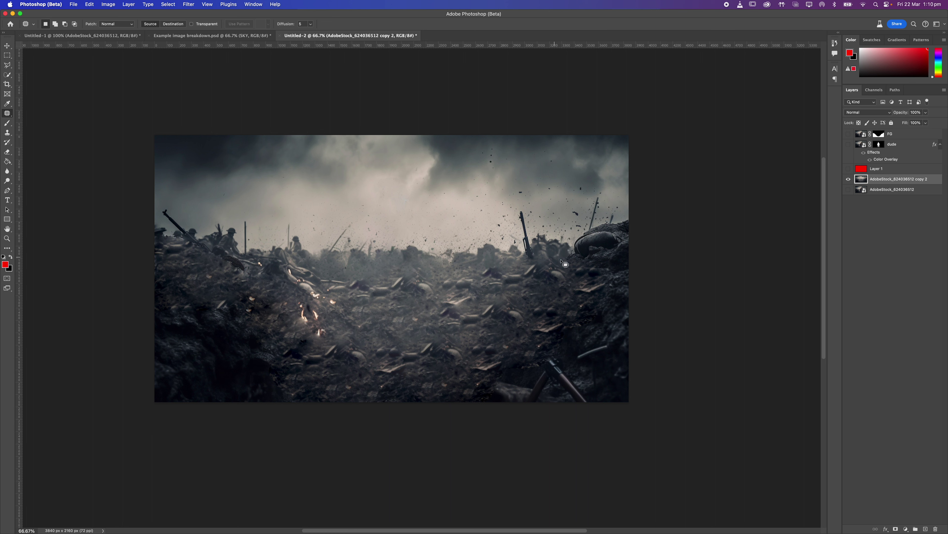
Step: Patch rubble over the helmet mound at the image's right edge and the rifle in the lower-right foreground, then deselect
mouse_move(634, 226)
left_mouse_down()
mouse_move(587, 227)
mouse_move(665, 269)
mouse_move(634, 222)
left_mouse_up()
left_click_drag(565, 257, 476, 325)
key("super+d")
mouse_move(621, 281)
left_mouse_down()
mouse_move(540, 430)
mouse_move(623, 283)
left_mouse_up()
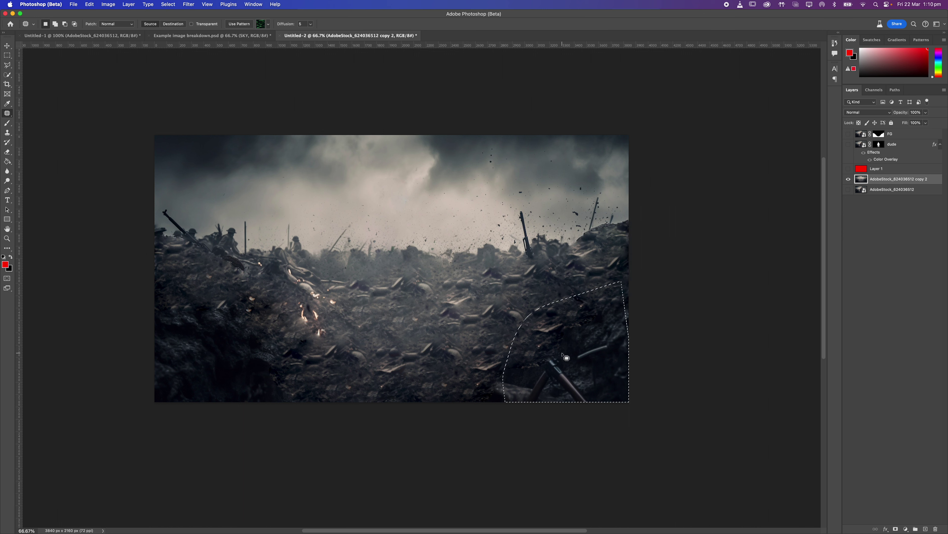
key("super+d")
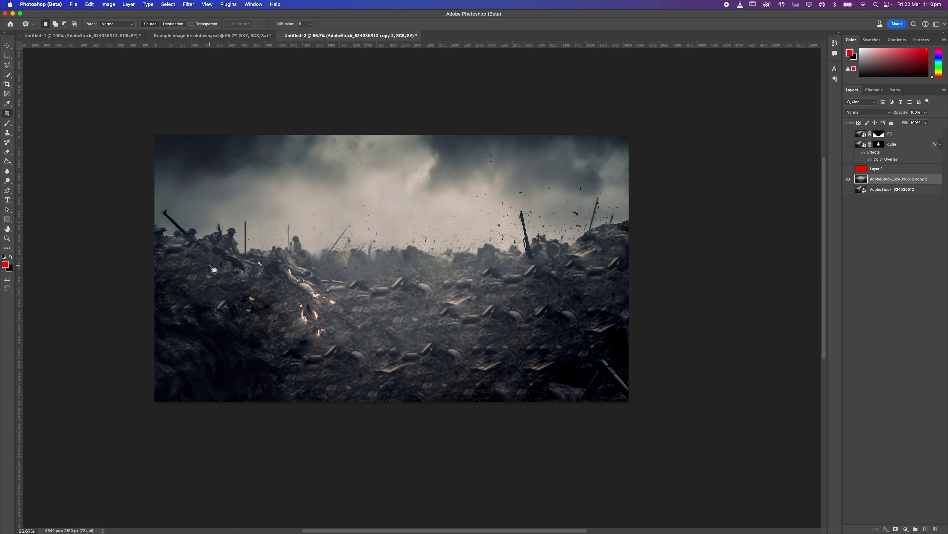
Step: Patch the dark lower part of the left slope with rubble and embers from the middle ground, and deselect
mouse_move(269, 303)
left_mouse_down()
mouse_move(194, 280)
mouse_move(269, 429)
mouse_move(254, 322)
left_mouse_up()
left_click_drag(220, 355, 372, 353)
key("super+d")
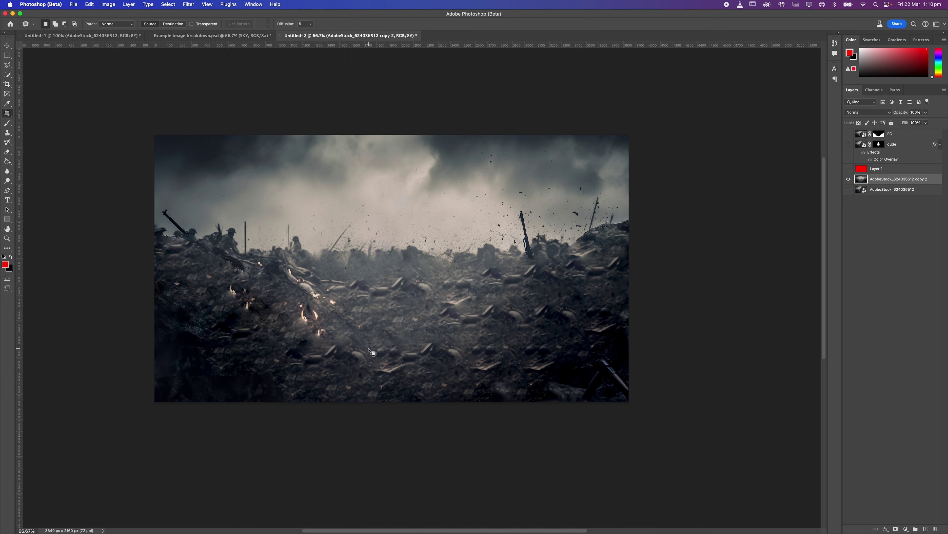
Step: Patch the repeated rubble shapes in the middle ground and the left slope with nearby debris texture, deselecting between patches
left_click_drag(409, 288, 481, 345)
key("super+d")
mouse_move(405, 297)
left_mouse_down()
mouse_move(429, 318)
mouse_move(457, 293)
mouse_move(400, 326)
left_mouse_up()
key("super+d")
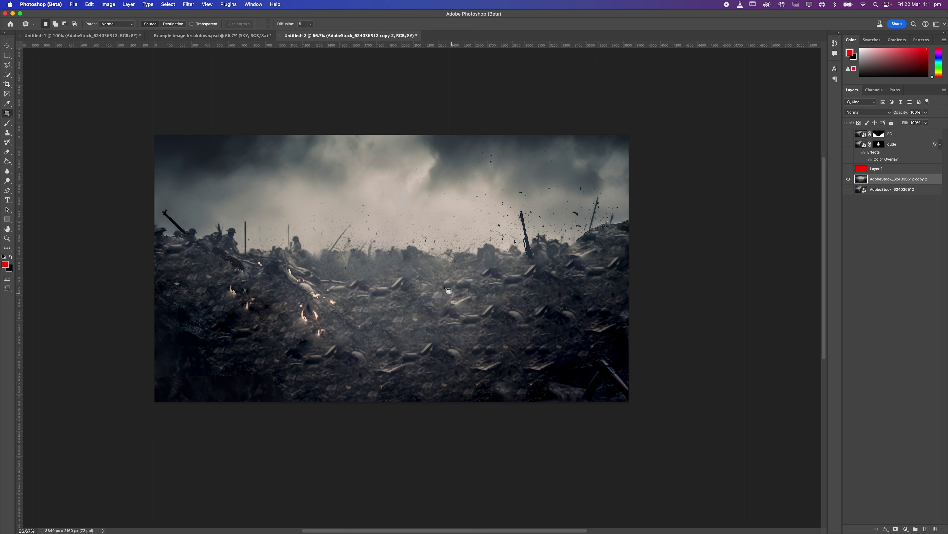
left_click_drag(371, 355, 415, 332)
key("super+d")
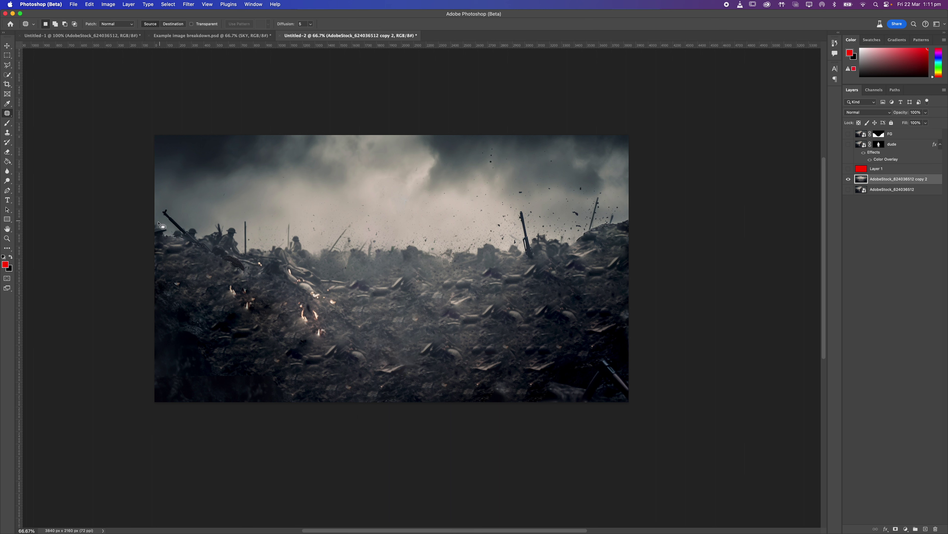
left_click_drag(218, 259, 381, 323)
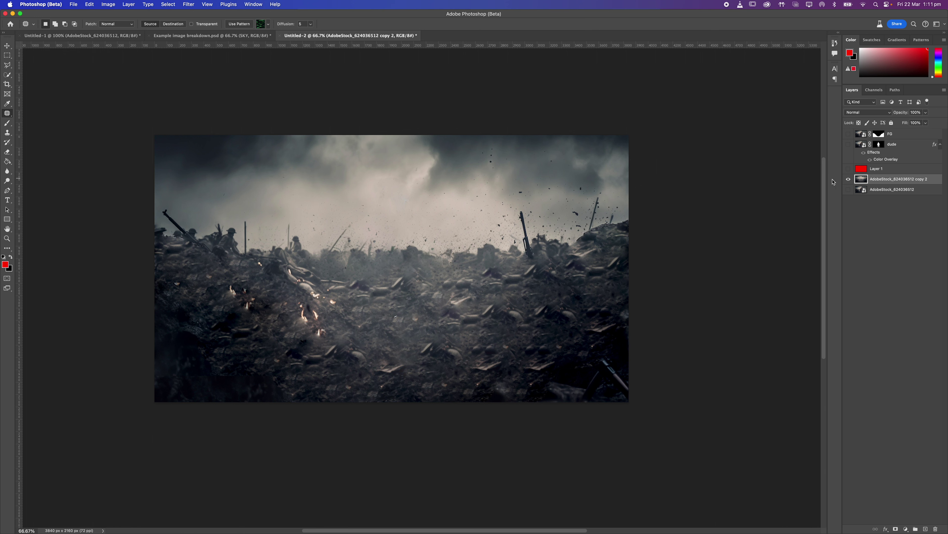
Step: Toggle the patched background layer's visibility to check the retouching, and rename the layer BG
left_click(849, 180)
left_click(849, 180)
left_click(849, 180)
left_click(848, 180)
type("BG")
key("Return")
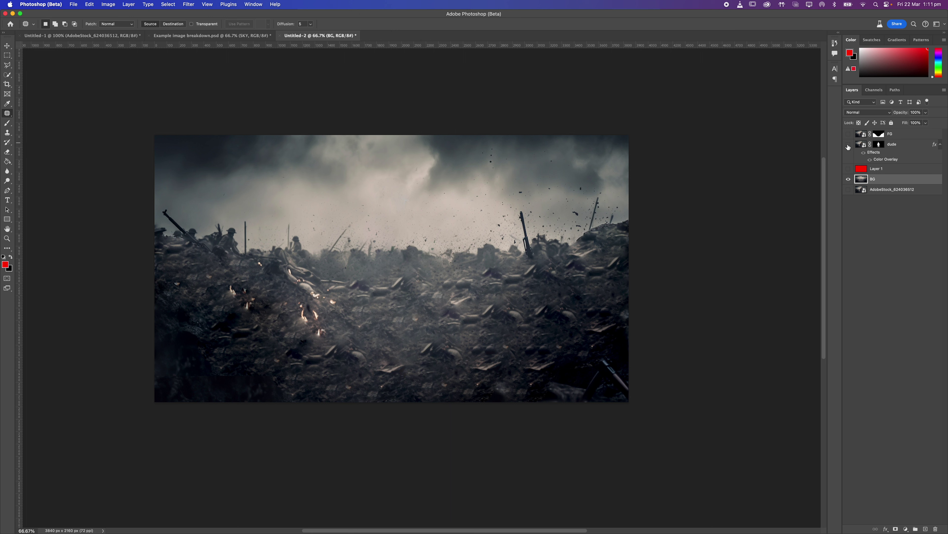
Step: Show the dude and FG layers over the background, with the soldier's Color Overlay effect turned off
left_click(849, 144)
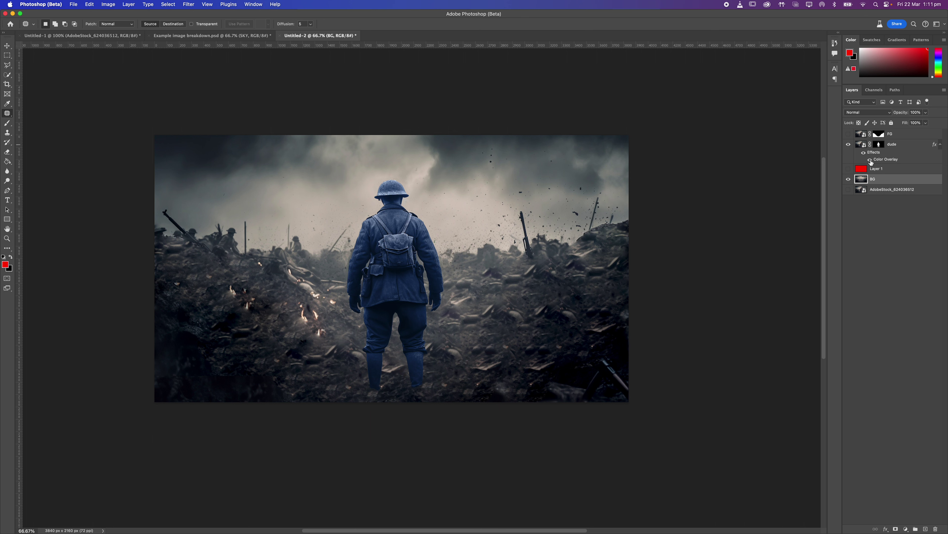
left_click(849, 136)
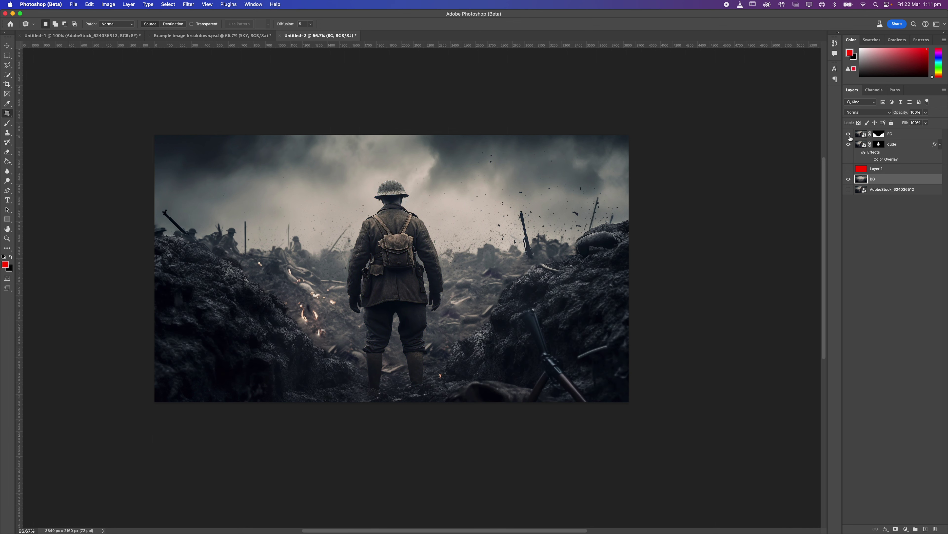
left_click(898, 135)
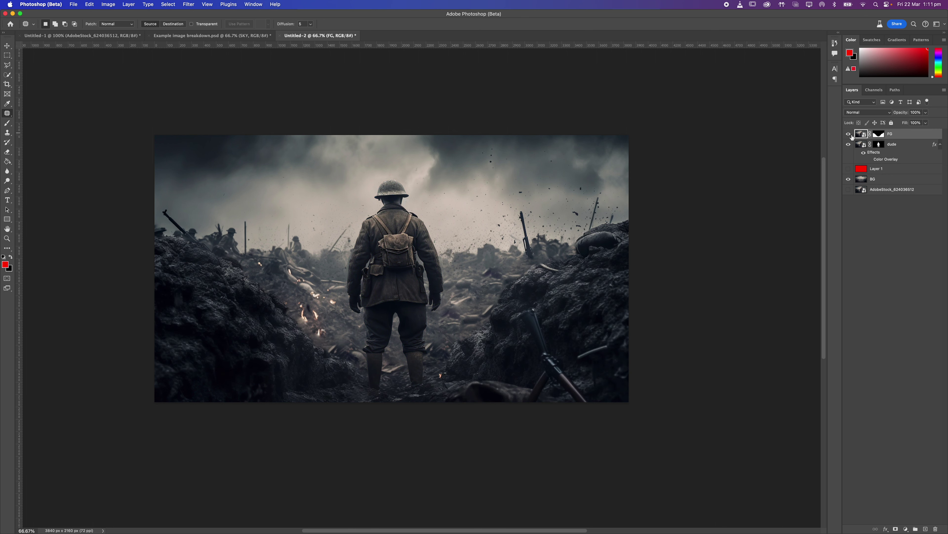
Step: Isolate the FG layer by hiding the dude and BG layers, and target its image instead of its mask
key("super+plus")
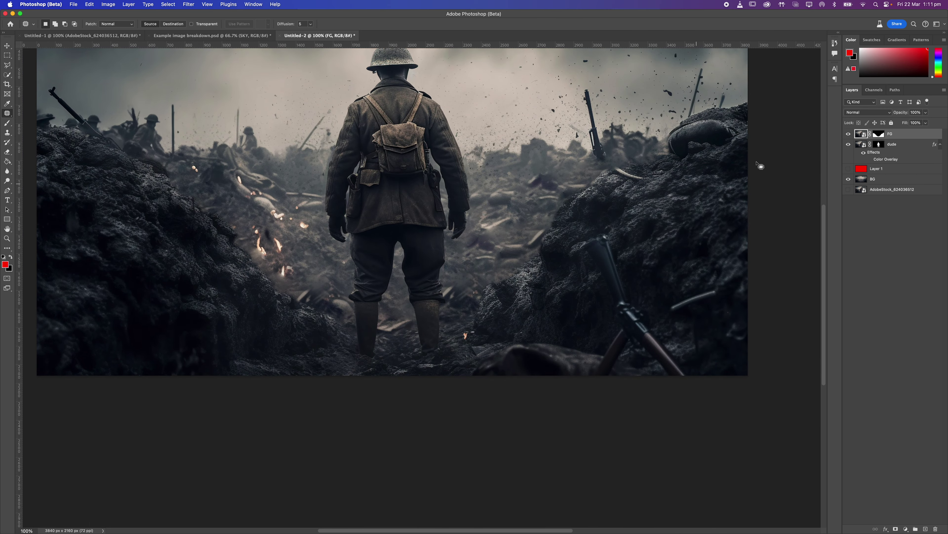
left_click(849, 145)
left_click(849, 179)
left_click(880, 133)
key("super+minus")
key("super+plus")
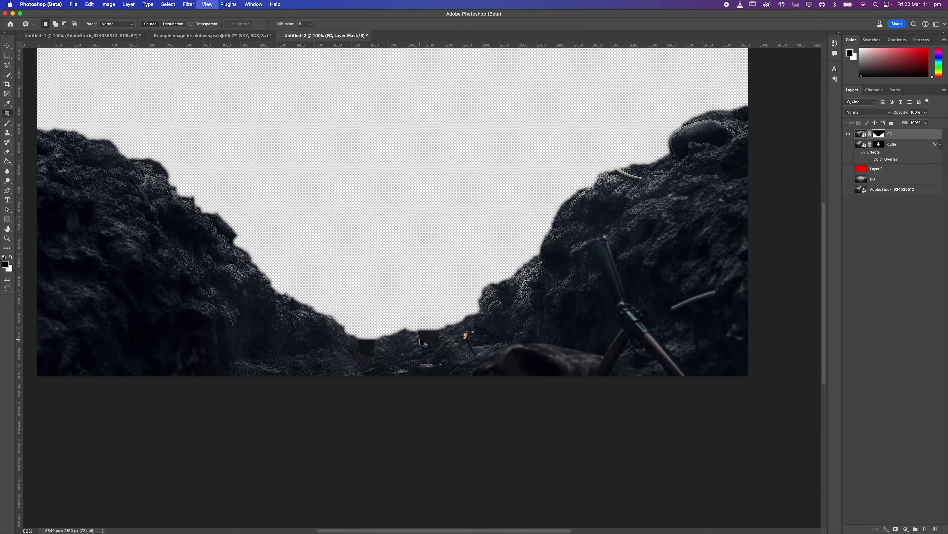
scroll(422, 343, "up", 5)
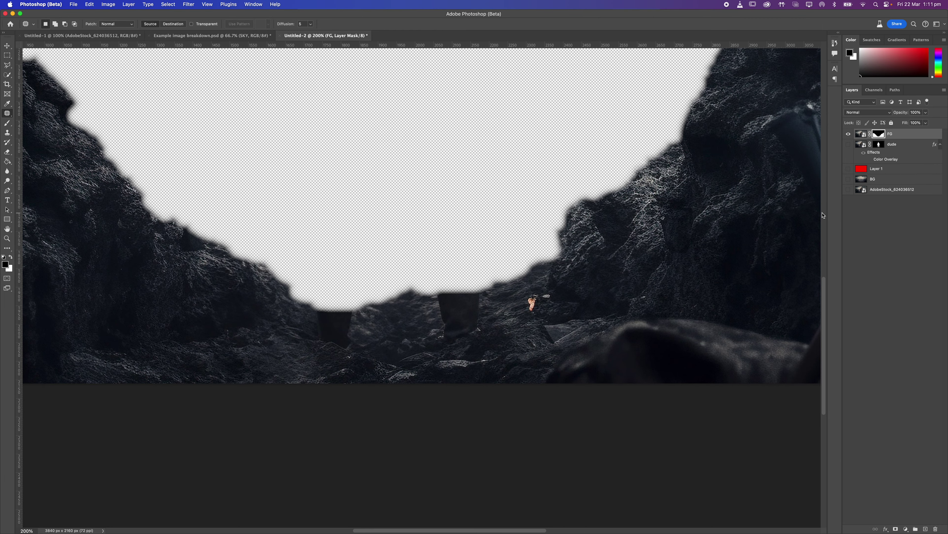
left_click(859, 136)
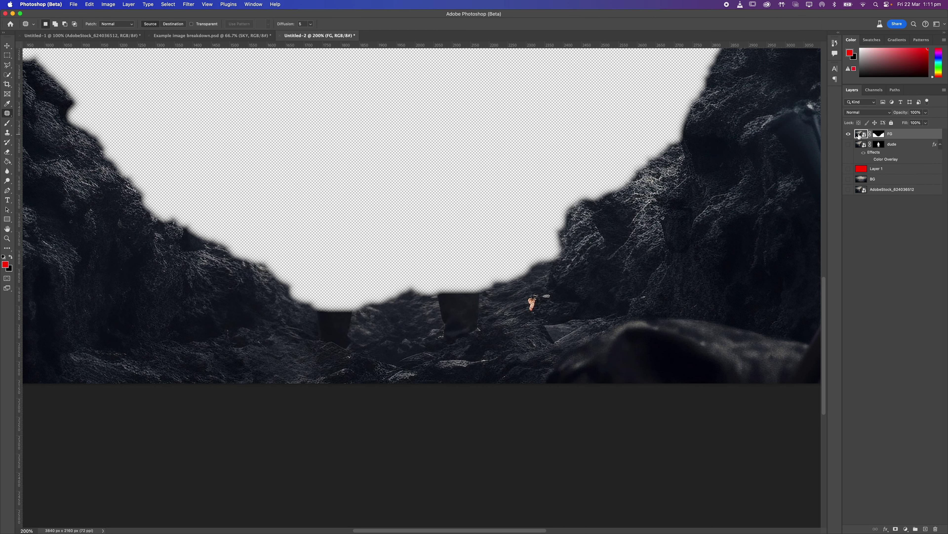
left_click(848, 135)
left_click(848, 135)
Step: Start the Clone Stamp on the FG layer's image and rasterize its smart object
key("s")
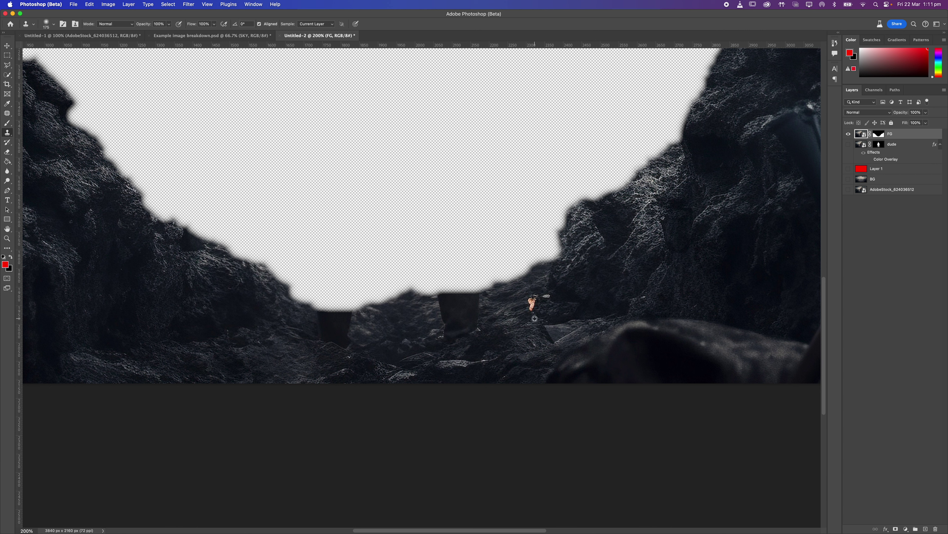
left_click(467, 326)
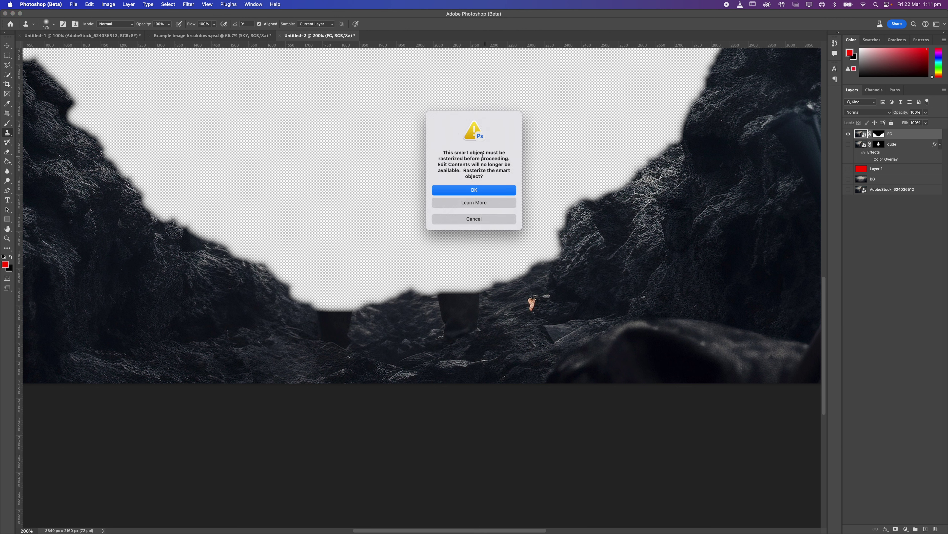
left_click(474, 191)
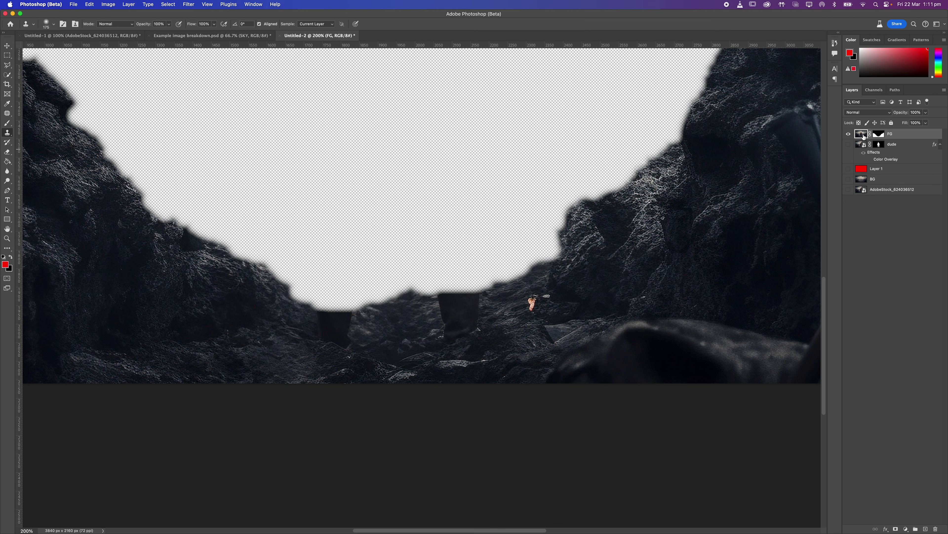
Step: Clone surrounding dark rock over the two boot remnants at the lower centre of the FG layer
left_click(524, 314, "alt")
left_click(467, 320)
left_click(481, 339, "alt")
left_click(464, 314)
left_click(265, 321, "alt")
mouse_move(307, 329)
left_mouse_down()
mouse_move(434, 322)
mouse_move(400, 299)
left_mouse_up()
left_click(308, 350, "alt")
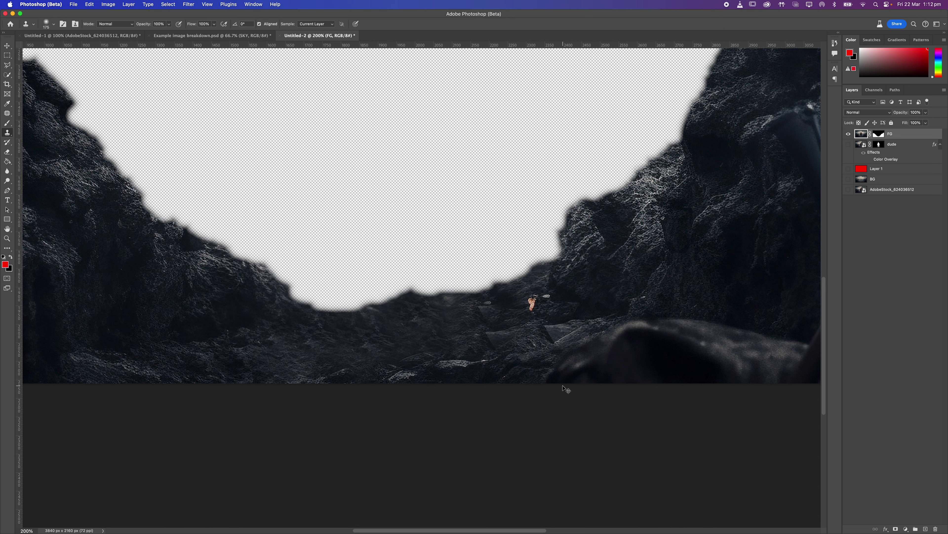
Step: Show the dude layer, move the soldier up slightly behind the foreground, and show the BG layer
key("super+minus")
key("super+minus")
left_click(848, 144)
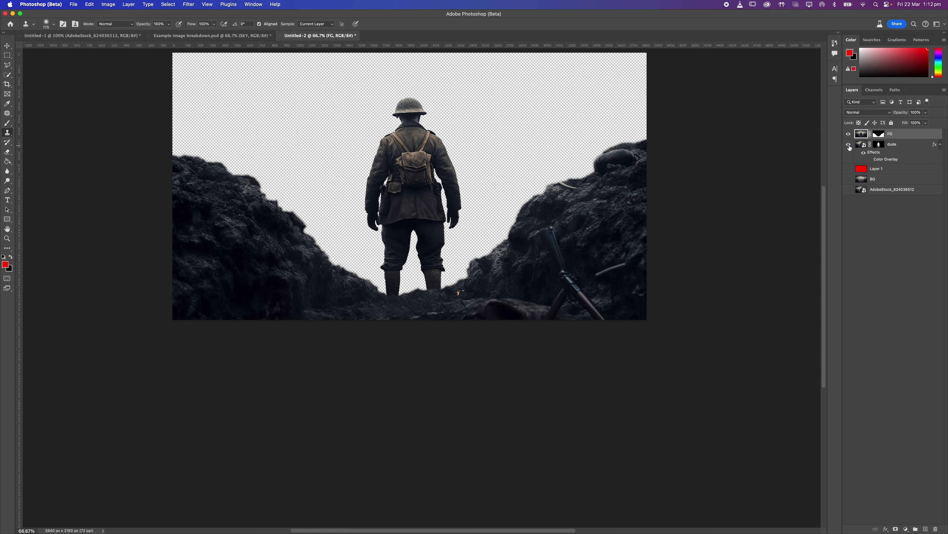
left_click(895, 146)
key("v")
mouse_move(416, 245)
left_mouse_down()
mouse_move(416, 216)
mouse_move(416, 240)
left_mouse_up()
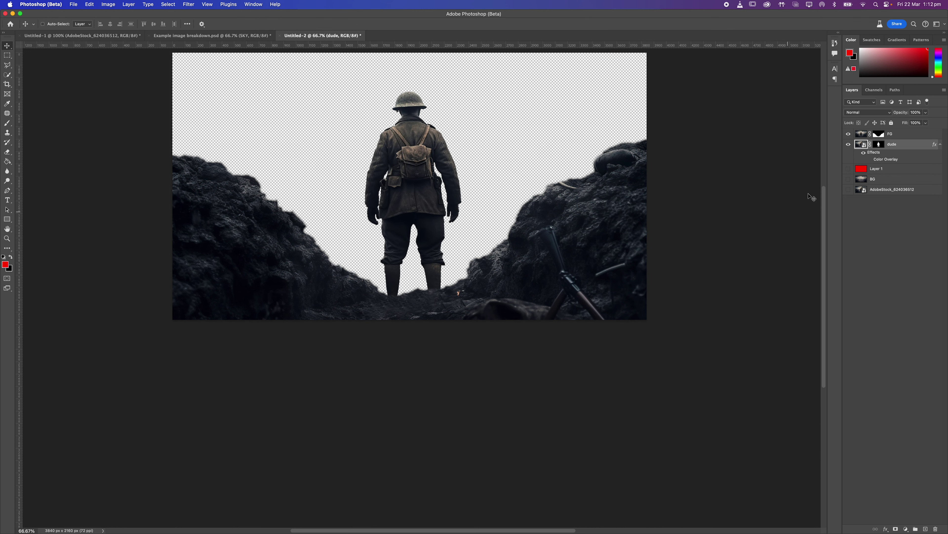
left_click(849, 179)
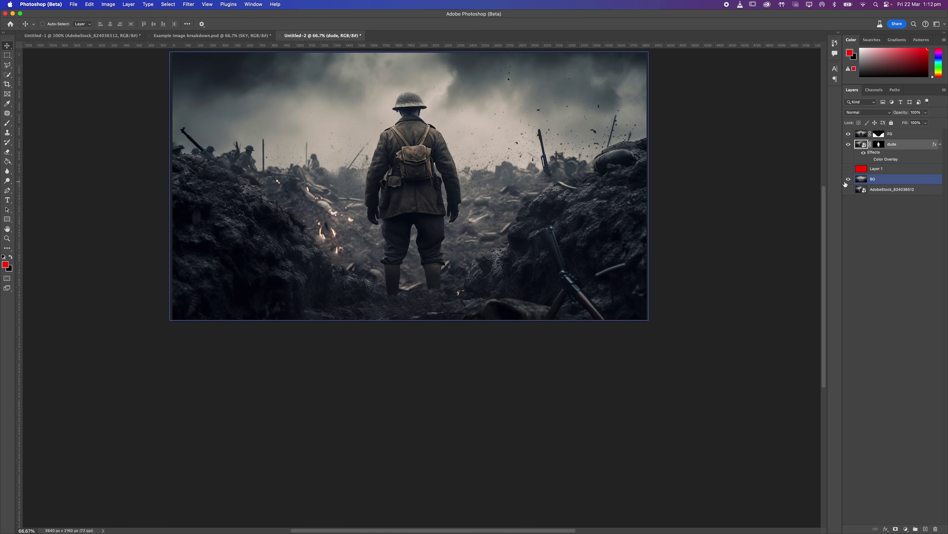
Step: Compare the layered composite with the BG layer and the original stock image layer switched on and off
left_click(852, 188, "alt")
left_click(852, 188, "alt")
left_click(580, 201)
left_click_drag(581, 201, 611, 244)
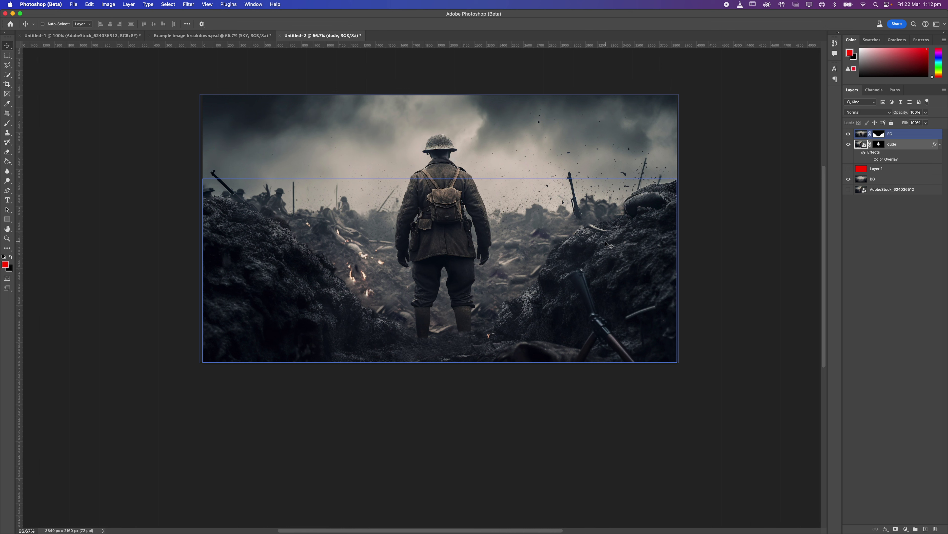
left_click(897, 183)
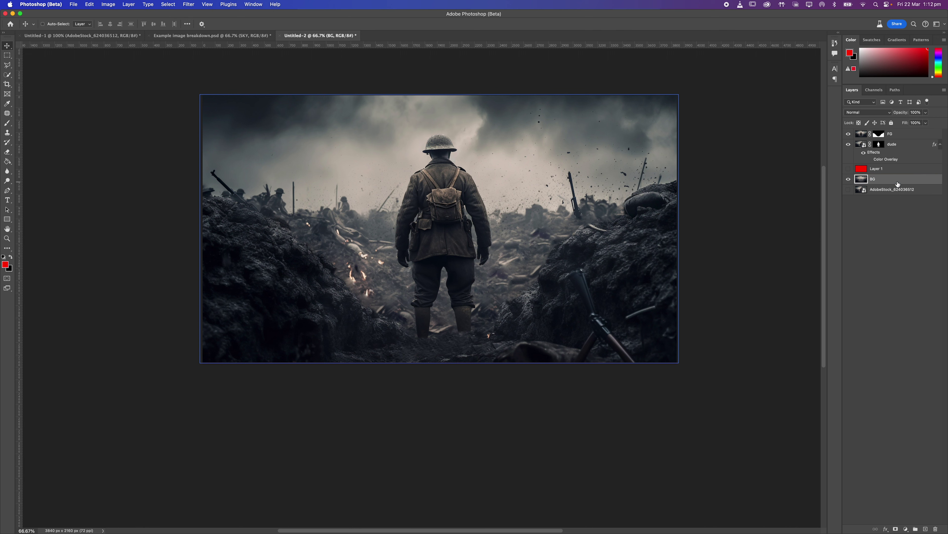
left_click(849, 179)
left_click(848, 179)
left_click(848, 190)
left_click(848, 180)
left_click(848, 180)
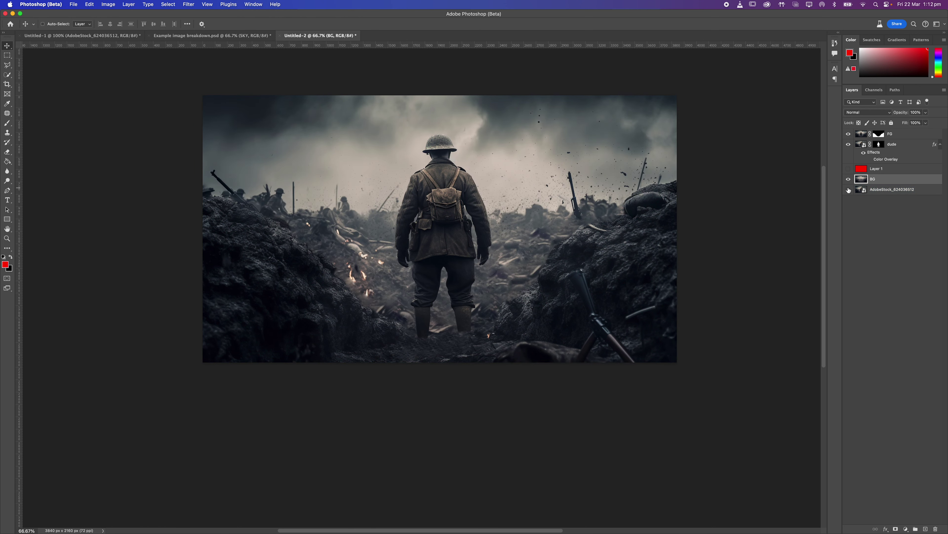
left_click(849, 190)
left_click(849, 180)
left_click(849, 179)
Step: Hide the FG and dude layers, compare BG with the original image, and leave only the BG layer visible
left_click(848, 133)
left_click(849, 145)
left_click(848, 189)
left_click(848, 179)
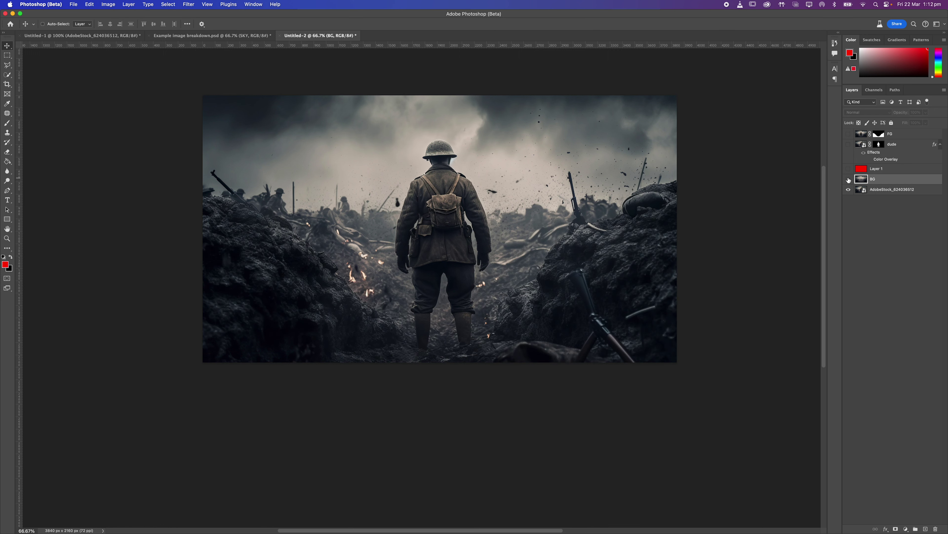
left_click(848, 179)
left_click(849, 180)
left_click(848, 180)
left_click(848, 180)
left_click(849, 180)
left_click(848, 180)
left_click(848, 189)
left_click(848, 180)
Step: Duplicate the BG layer, hide the copy, and rename the lower layer sky
left_click_drag(918, 180, 926, 528)
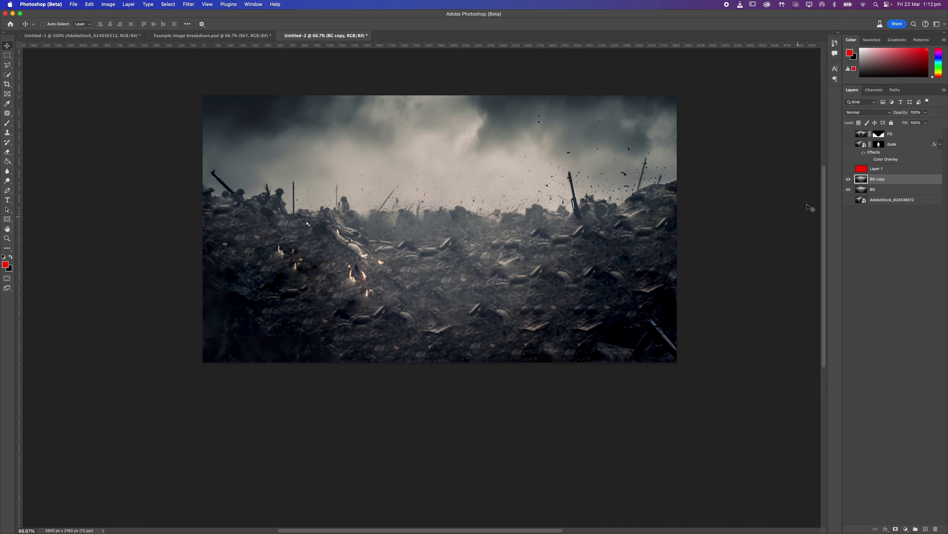
left_click(849, 180)
left_click(862, 192)
left_click(875, 183)
double_click(876, 189)
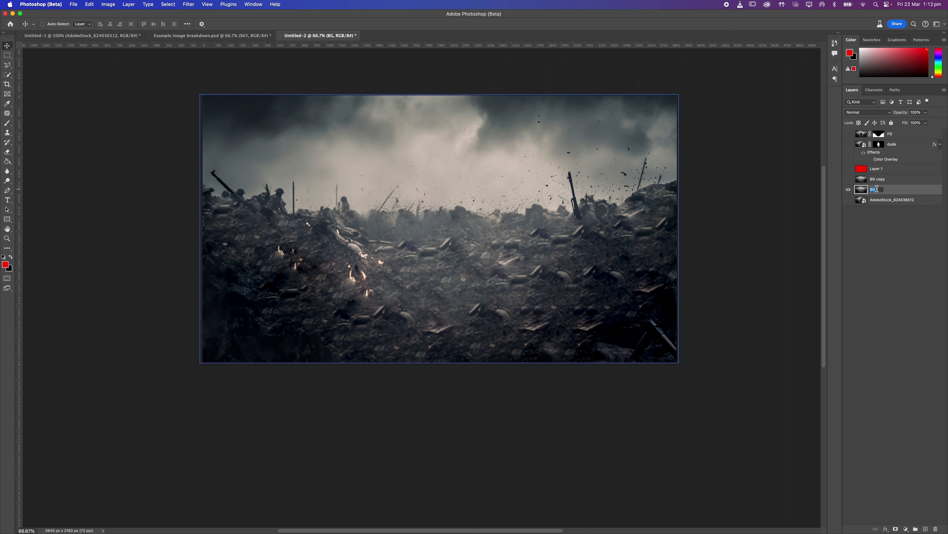
type("sky")
key("Return")
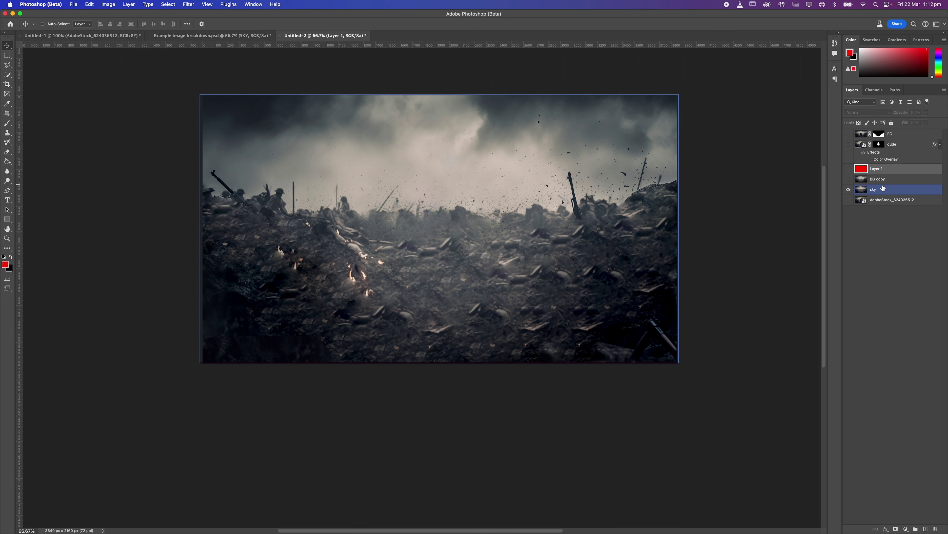
left_click(879, 180)
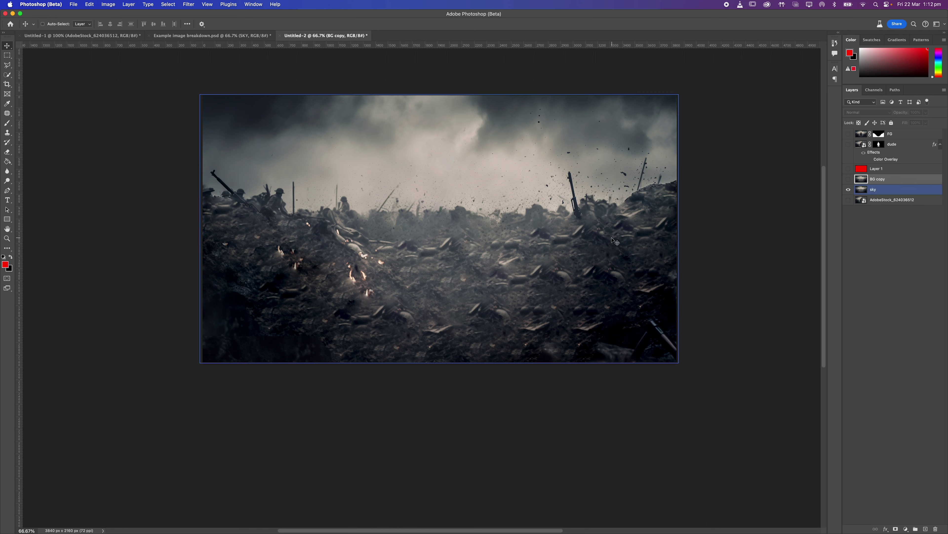
key("w")
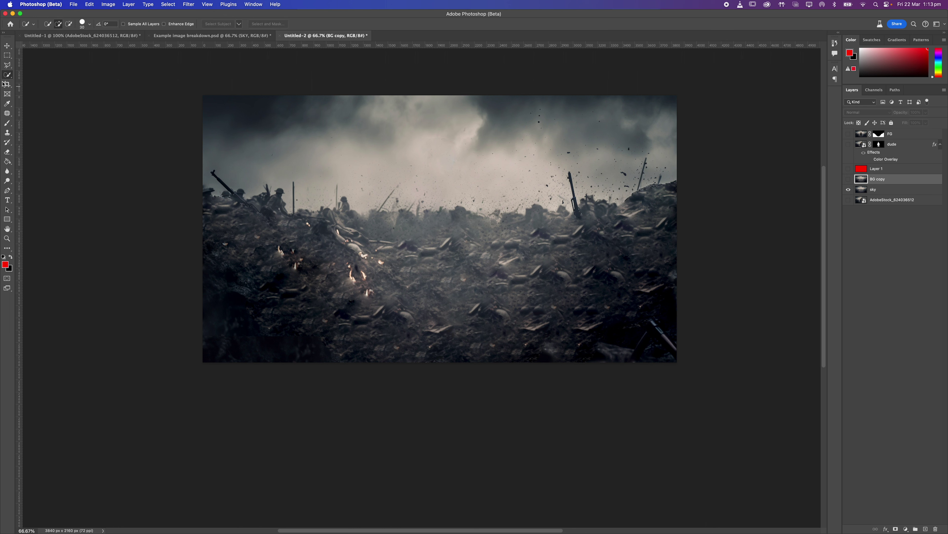
right_click(7, 76)
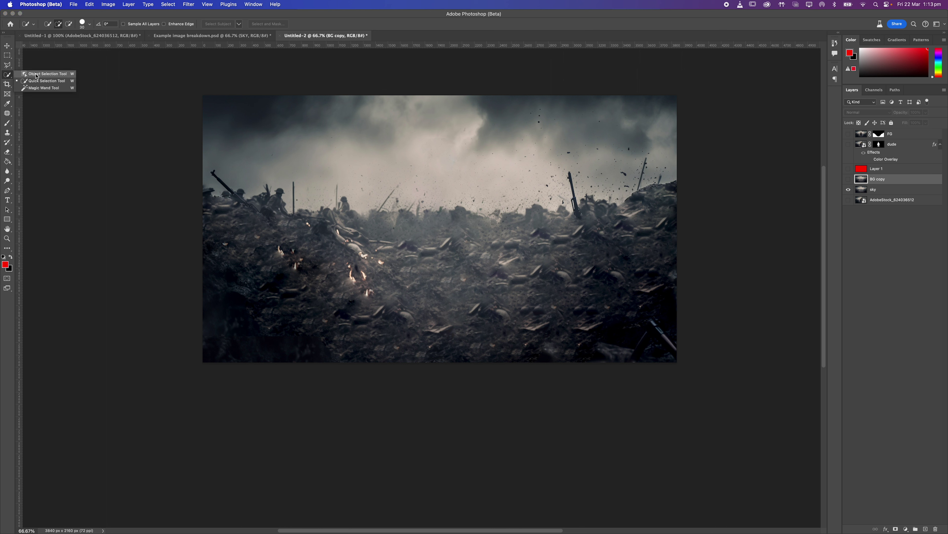
left_click(8, 77)
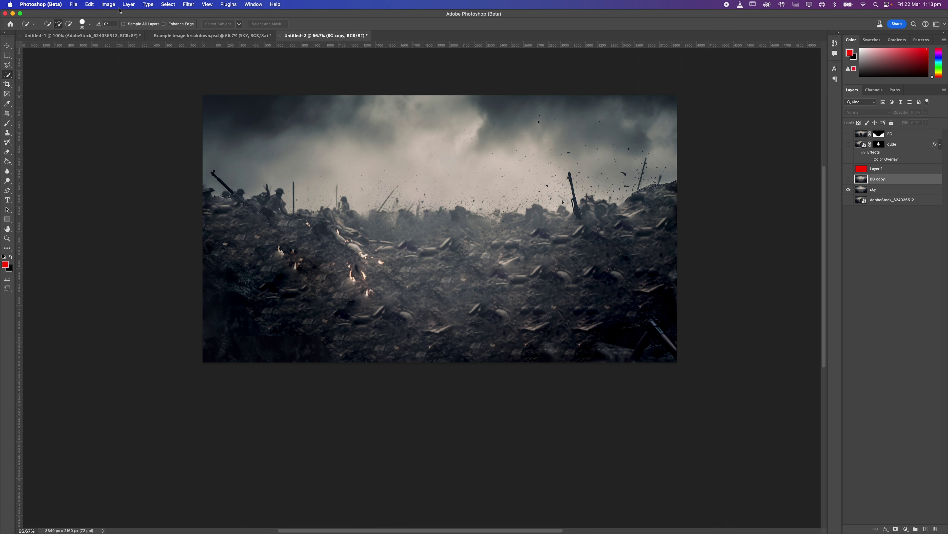
left_click(168, 4)
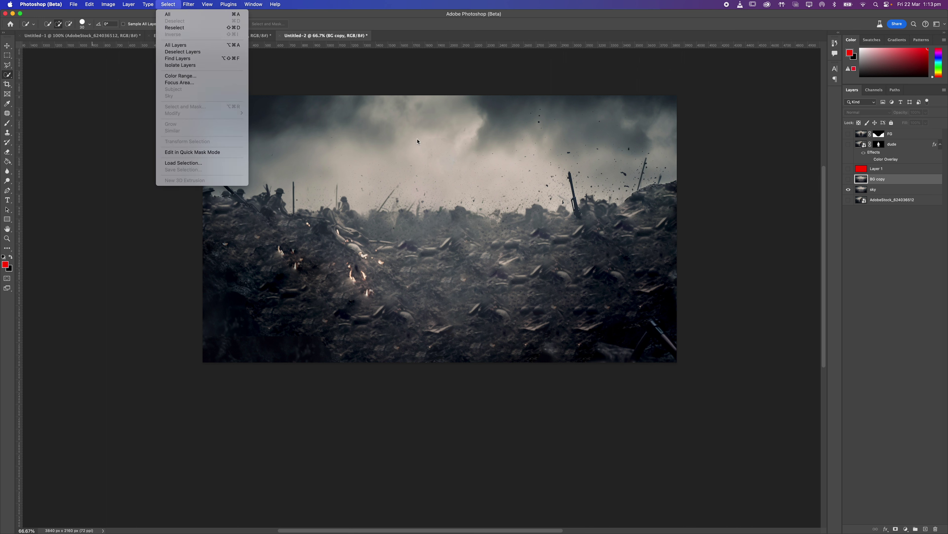
left_click(818, 183)
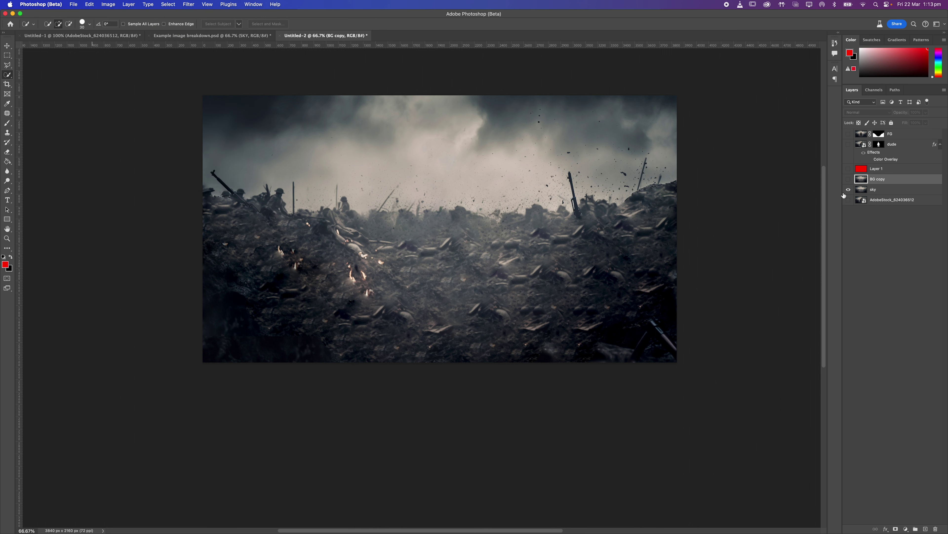
Step: Make the sky layer active and open the selection commands for it
left_click(903, 194)
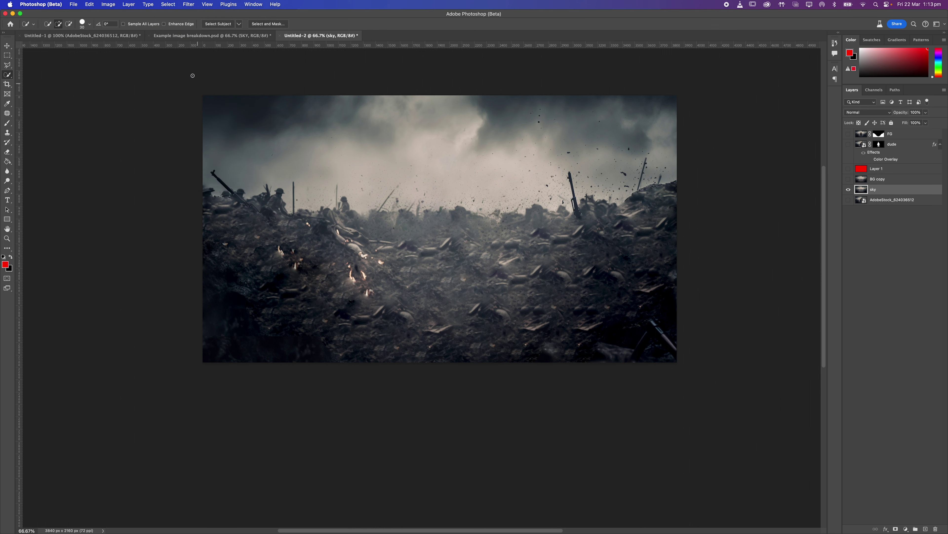
left_click(160, 4)
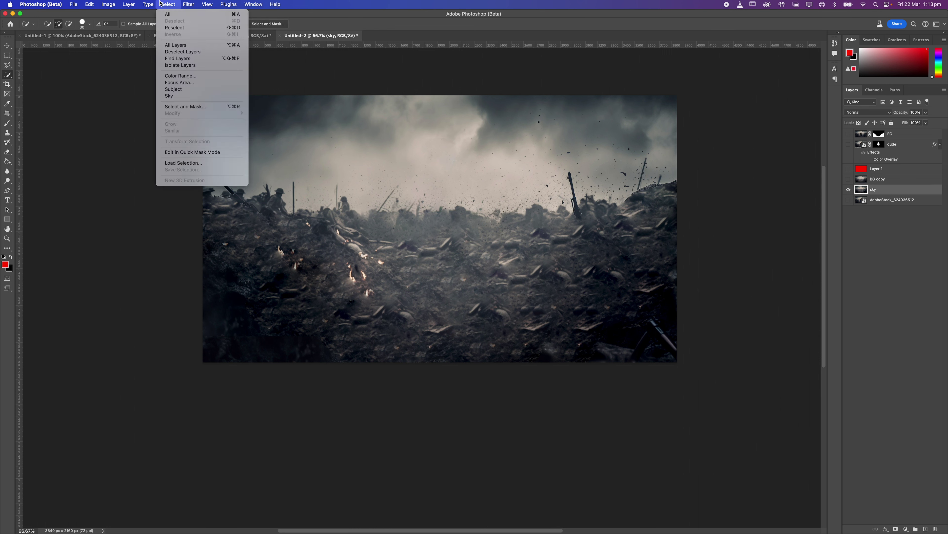
Step: Select the sky automatically on the sky layer, mask away everything outside it, and apply the layer mask
left_click(170, 96)
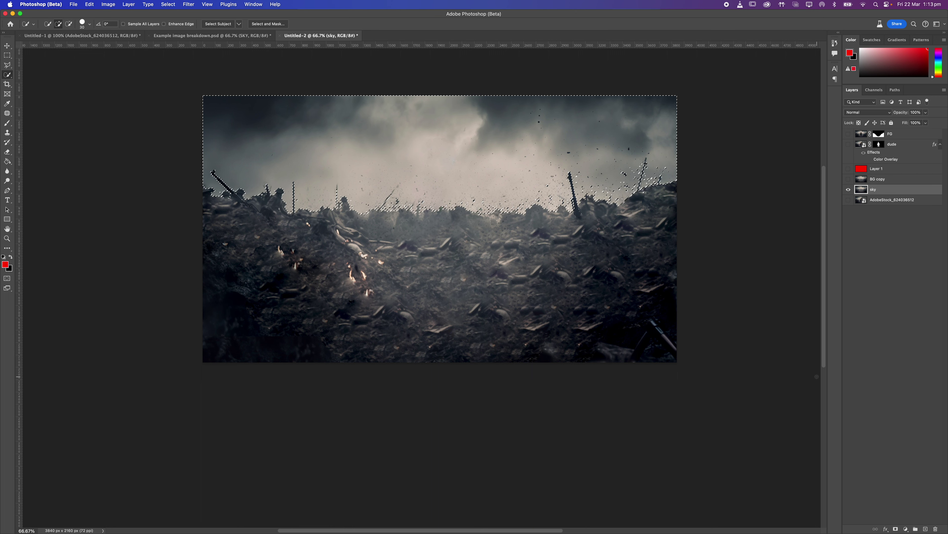
left_click(895, 529)
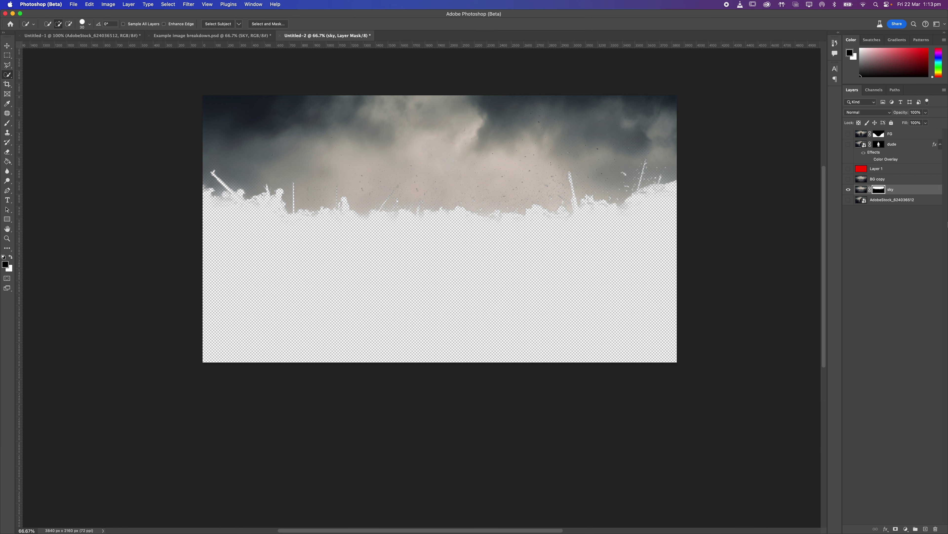
left_click(878, 179)
left_click(878, 189)
right_click(880, 191)
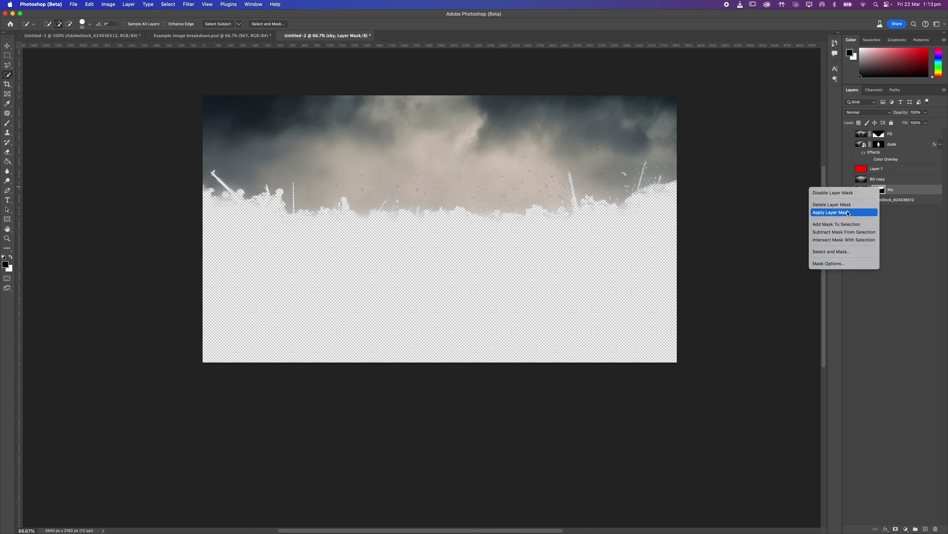
left_click(837, 213)
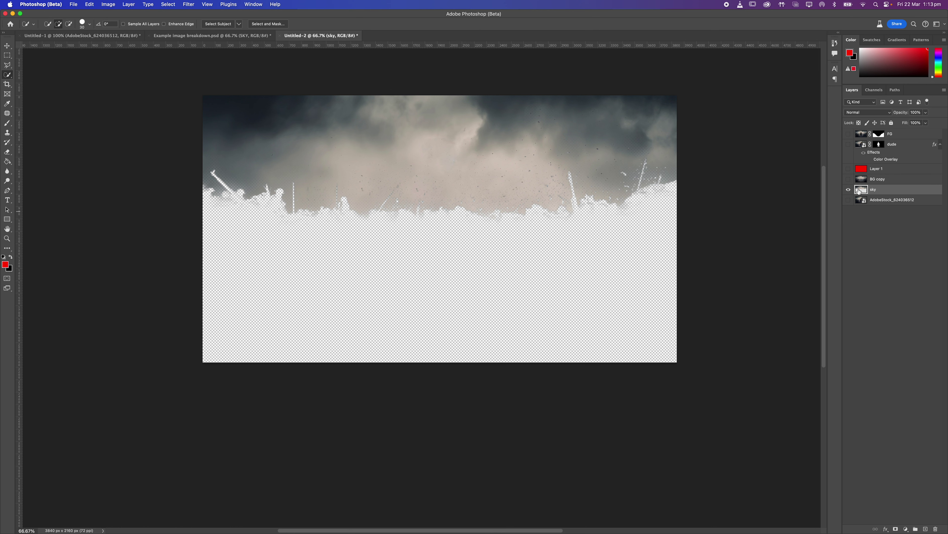
key("super+1")
key("s")
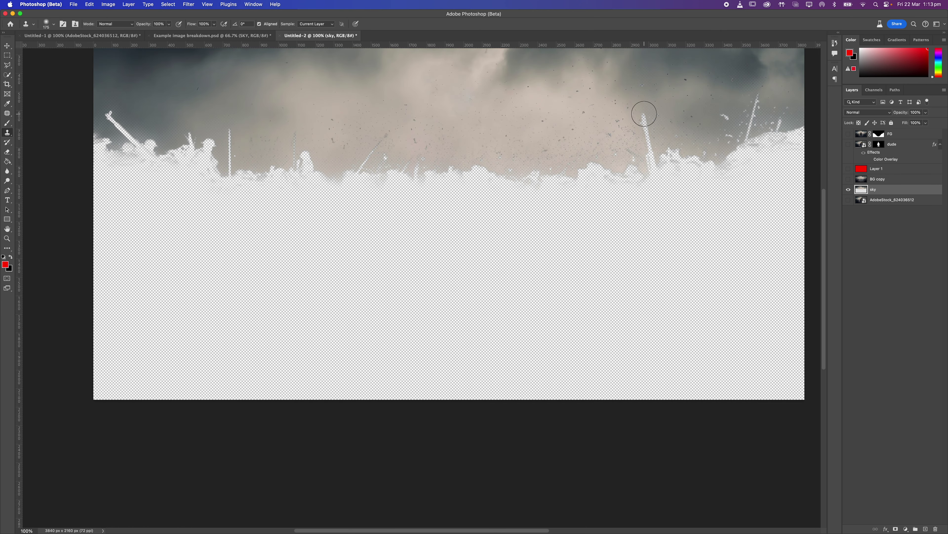
left_click(646, 148, "alt")
left_click(7, 113)
left_click(51, 115)
left_click_drag(226, 123, 226, 180)
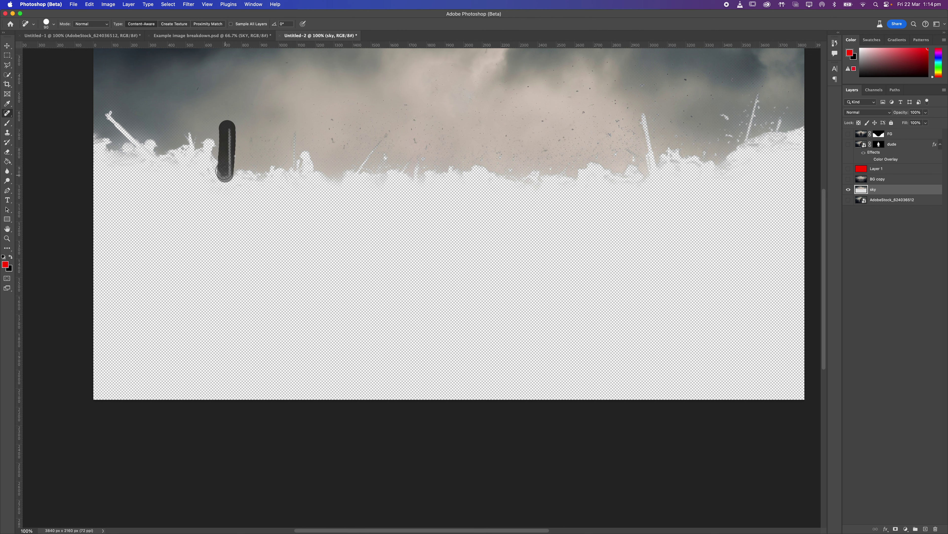
mouse_move(228, 132)
left_mouse_down()
mouse_move(231, 156)
mouse_move(218, 123)
mouse_move(205, 153)
left_mouse_up()
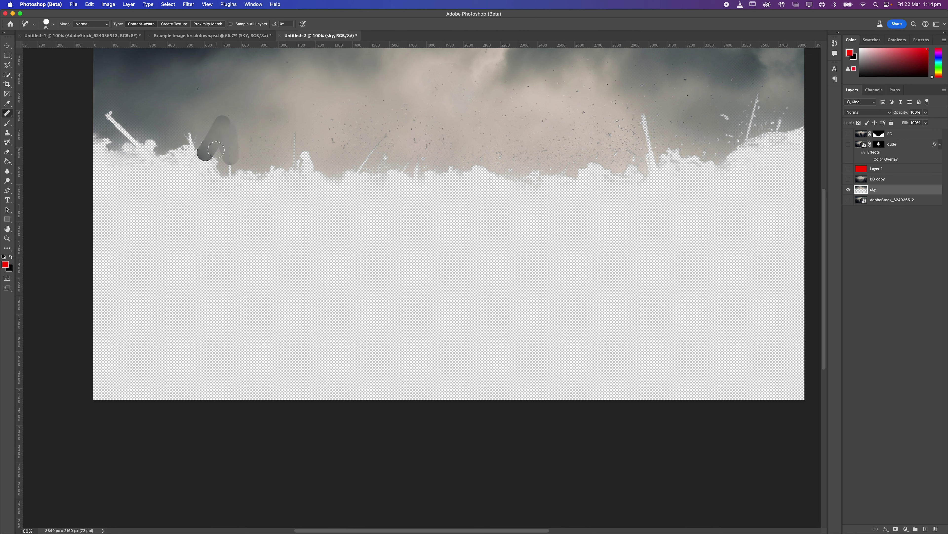
key("super+z")
key("super+z")
key("super+z")
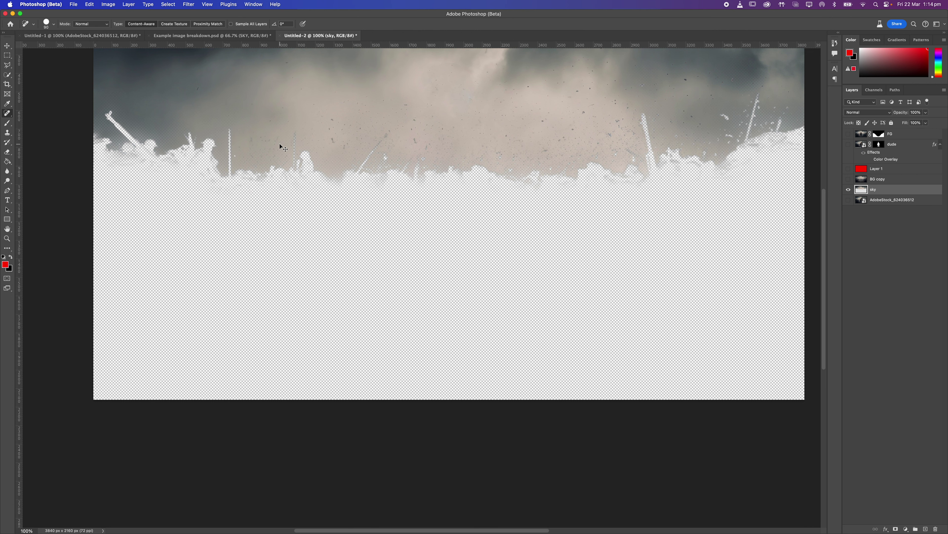
Step: Clone clouds over the left part of the sky and its ragged lower edge with a 500 px Clone Stamp brush
key("super+minus")
key("s")
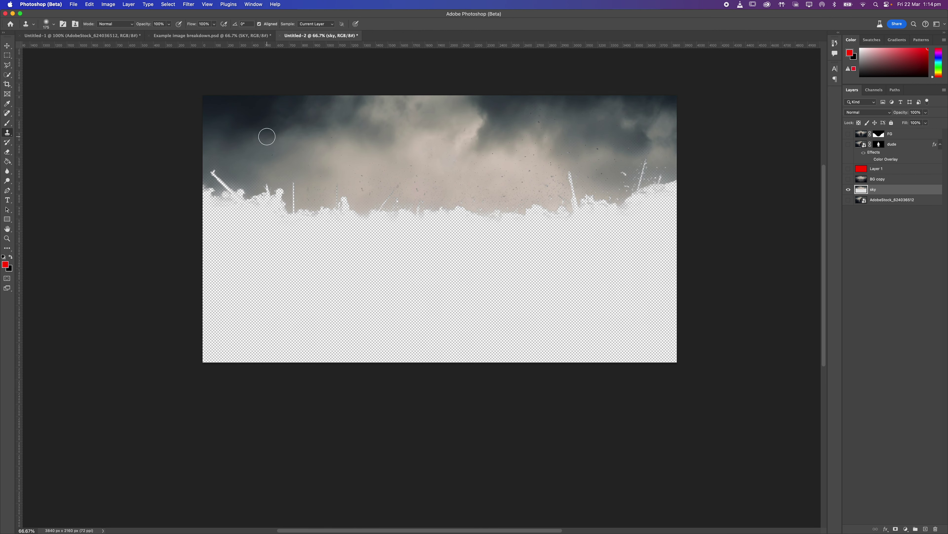
left_click(284, 156, "alt")
key("bracketright")
key("bracketright")
key("bracketright")
key("bracketright")
key("bracketright")
mouse_move(291, 175)
left_mouse_down()
mouse_move(283, 201)
mouse_move(197, 190)
mouse_move(272, 205)
mouse_move(207, 186)
mouse_move(200, 201)
mouse_move(207, 117)
mouse_move(219, 208)
left_mouse_up()
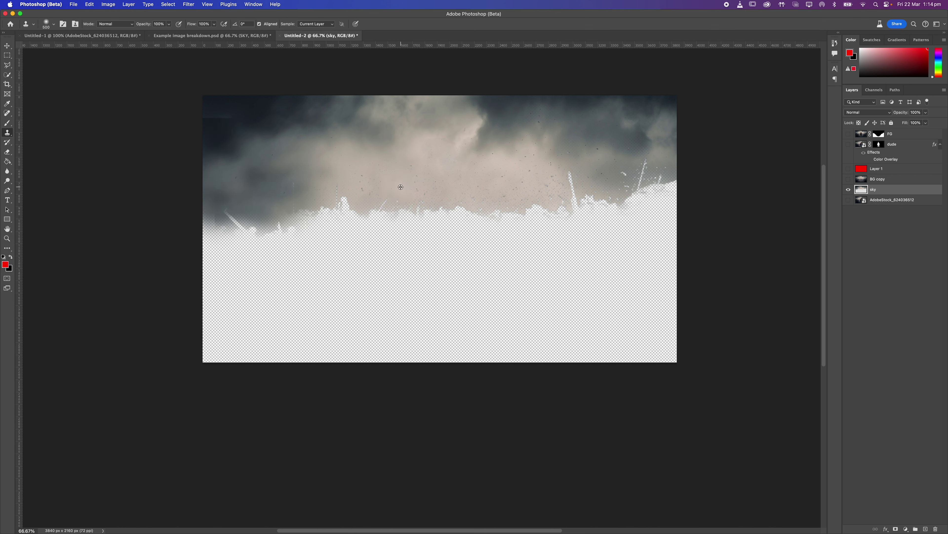
left_click(234, 150, "alt")
left_click_drag(213, 112, 265, 141)
Step: Clone pale sky over the ragged lower edge and pole cutouts from the middle to the right side of the sky
left_click(394, 175, "alt")
mouse_move(388, 186)
left_mouse_down()
mouse_move(283, 221)
mouse_move(405, 212)
mouse_move(598, 221)
mouse_move(620, 212)
mouse_move(563, 209)
mouse_move(574, 179)
mouse_move(593, 193)
mouse_move(668, 197)
left_mouse_up()
left_click(491, 184, "alt")
left_click(570, 185, "alt")
left_click_drag(556, 173, 661, 165)
mouse_move(568, 204)
left_mouse_down()
mouse_move(631, 214)
mouse_move(689, 208)
mouse_move(682, 153)
mouse_move(657, 169)
mouse_move(681, 160)
mouse_move(668, 146)
mouse_move(658, 161)
mouse_move(664, 112)
left_mouse_up()
Step: Clone more cloud along the lower left and centre edge of the sky to extend it downward
left_click(246, 196, "alt")
mouse_move(231, 221)
left_mouse_down()
mouse_move(224, 228)
mouse_move(261, 224)
left_mouse_up()
mouse_move(345, 213)
left_mouse_down()
mouse_move(371, 204)
mouse_move(367, 195)
mouse_move(357, 196)
mouse_move(366, 220)
left_mouse_up()
Step: Heal debris specks in the middle of the sky using the Spot Healing Brush set to Proximity Match
key("u")
left_click(8, 114)
right_click(8, 117)
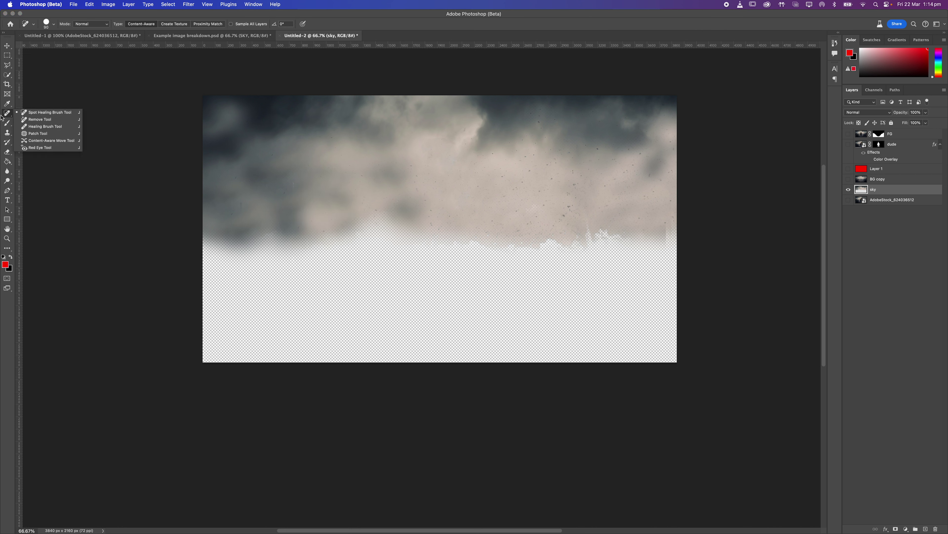
left_click(408, 165)
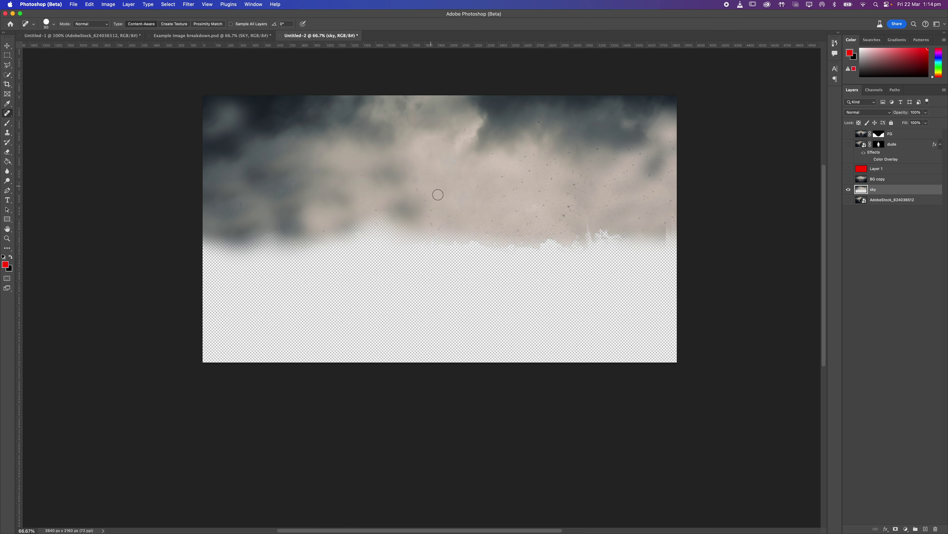
left_click(529, 172)
left_click(213, 24)
mouse_move(506, 179)
left_mouse_down()
mouse_move(533, 165)
mouse_move(528, 159)
left_mouse_up()
mouse_move(565, 167)
left_mouse_down()
mouse_move(577, 177)
mouse_move(519, 186)
left_mouse_up()
Step: Compare the sky with and without the BG copy layer, then show the BG copy, dude and FG layers
left_click(849, 179)
left_click(849, 179)
left_click(849, 179)
left_click(849, 180)
left_click(849, 180)
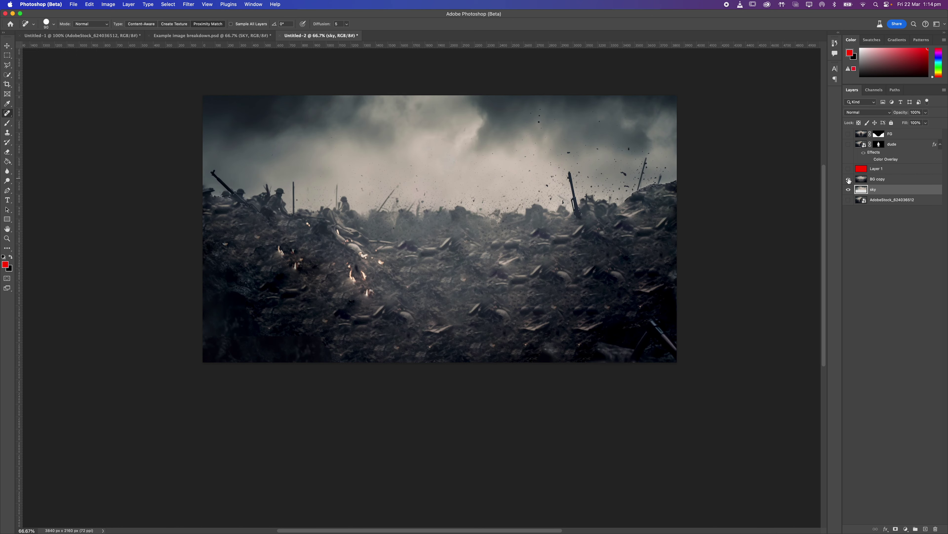
left_click(848, 145)
left_click(848, 137)
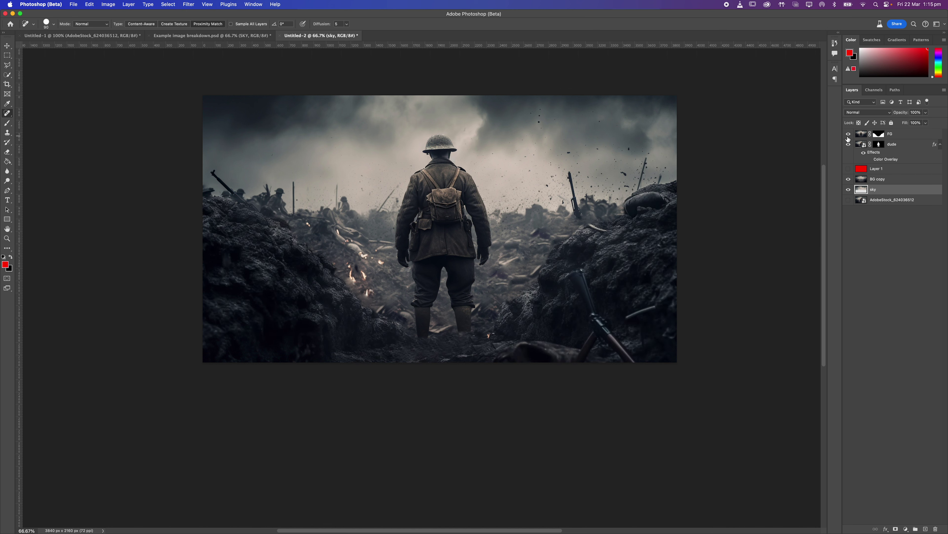
Step: Delete the red Layer 1 and toggle the AdobeStock_624036512 layer's visibility, leaving it hidden
left_click(888, 171)
key("BackSpace")
left_click(856, 193)
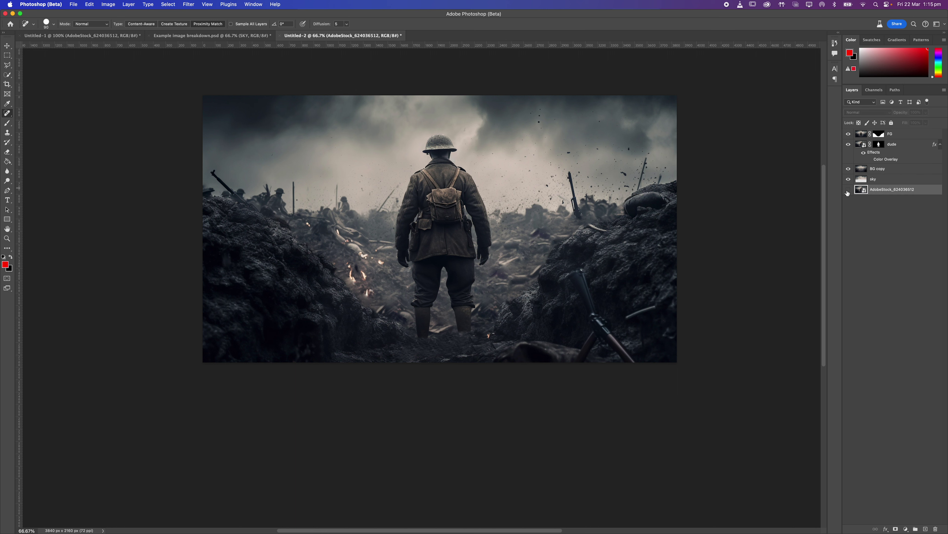
left_click(847, 192)
left_click(848, 192)
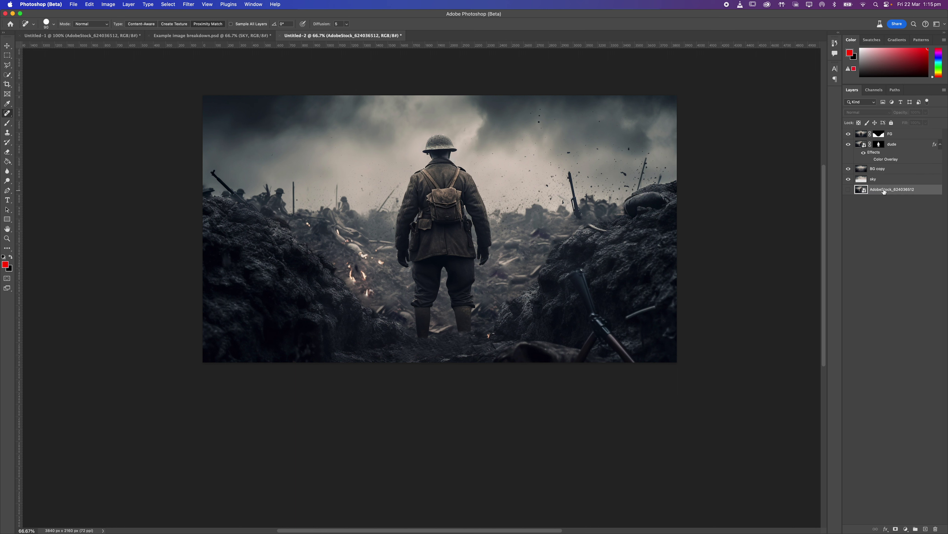
left_click(845, 191)
left_click(845, 191)
Step: Save the document as parallax_ww2_v01 in Photoshop format in the Documents folder
left_click(73, 4)
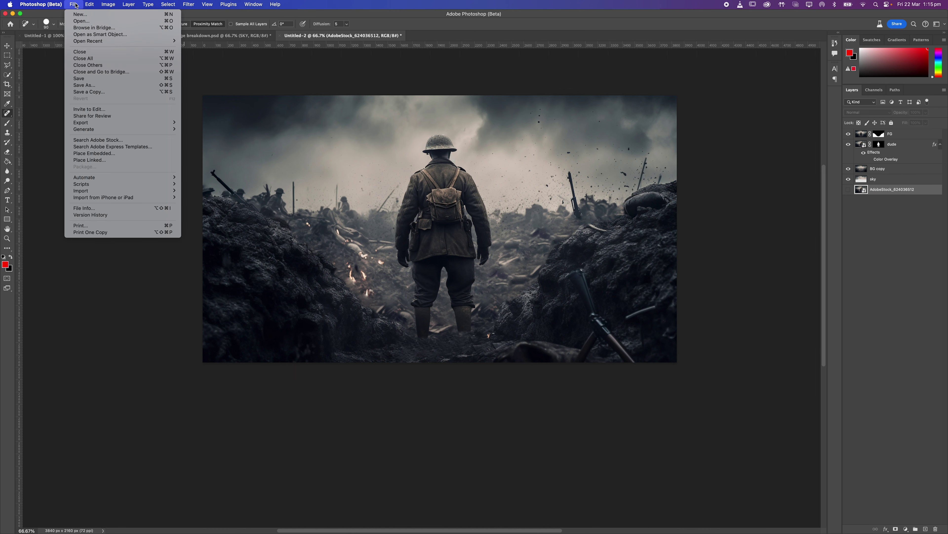
left_click(99, 87)
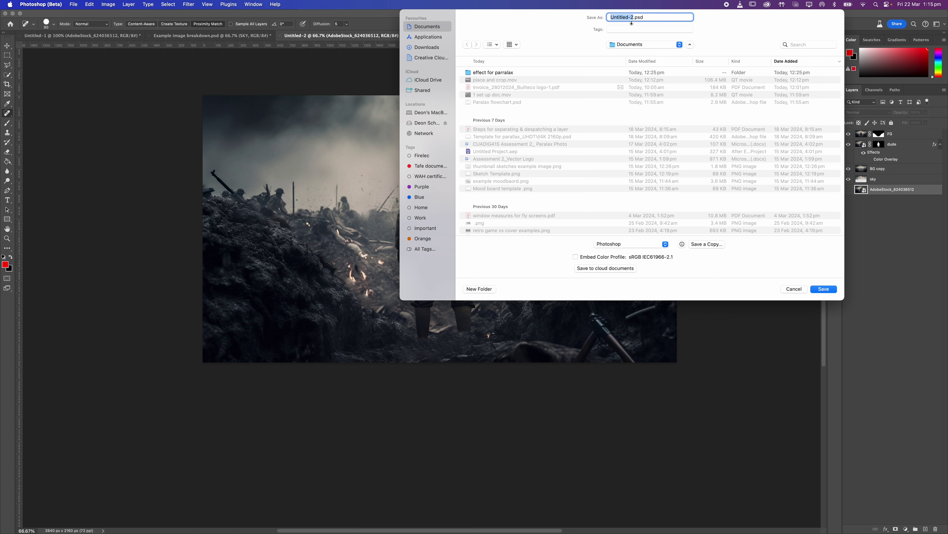
type("parallax")
key("BackSpace")
type("_ww2_v01")
left_click(823, 292)
left_click(564, 248)
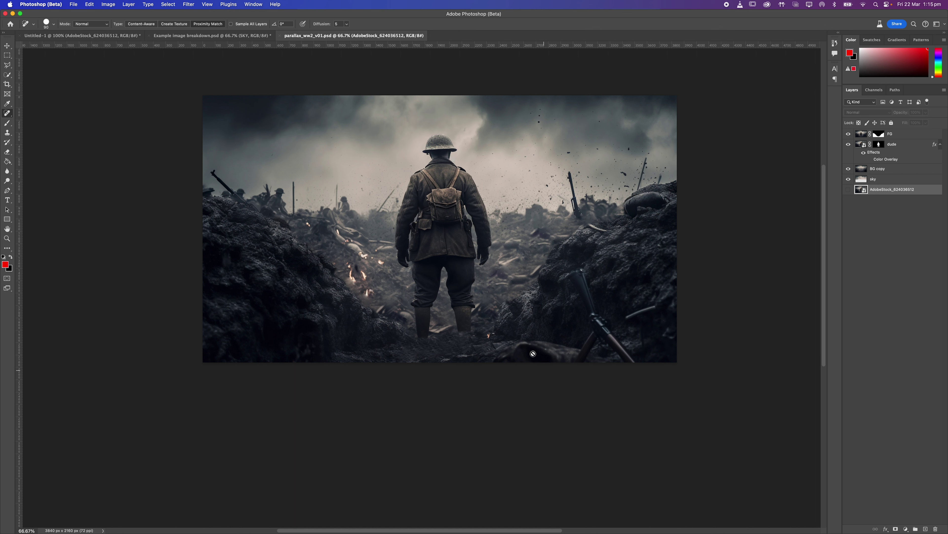
Step: Switch to After Effects and start a new project
mouse_move(378, 532)
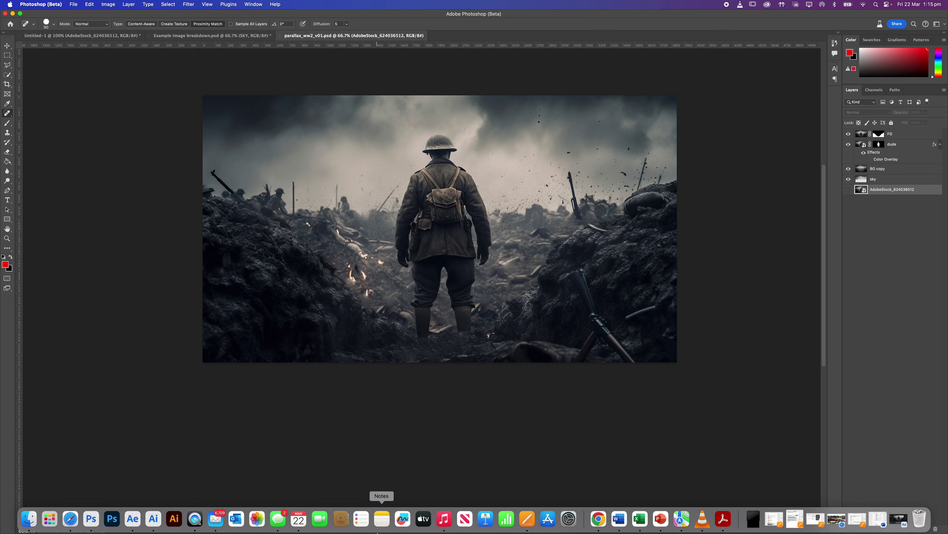
left_click(133, 519)
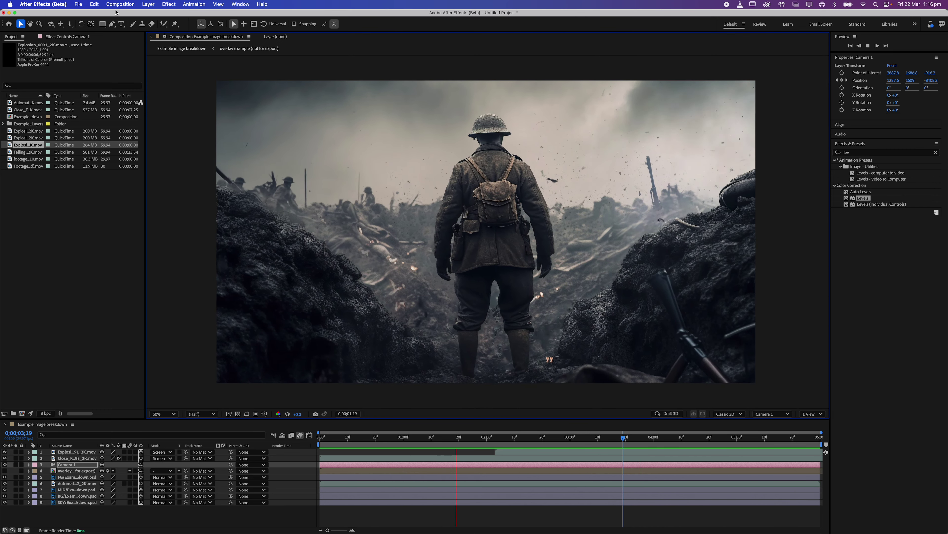
left_click(79, 5)
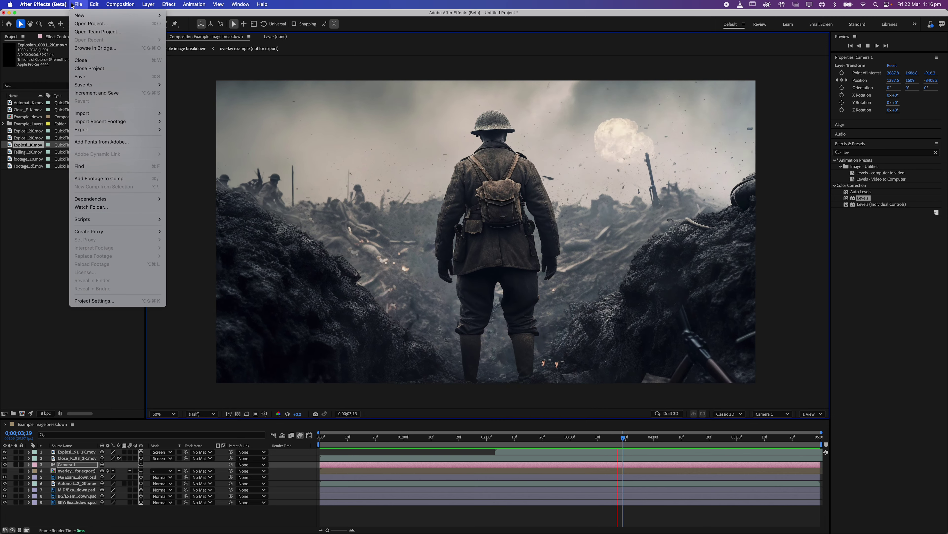
mouse_move(89, 15)
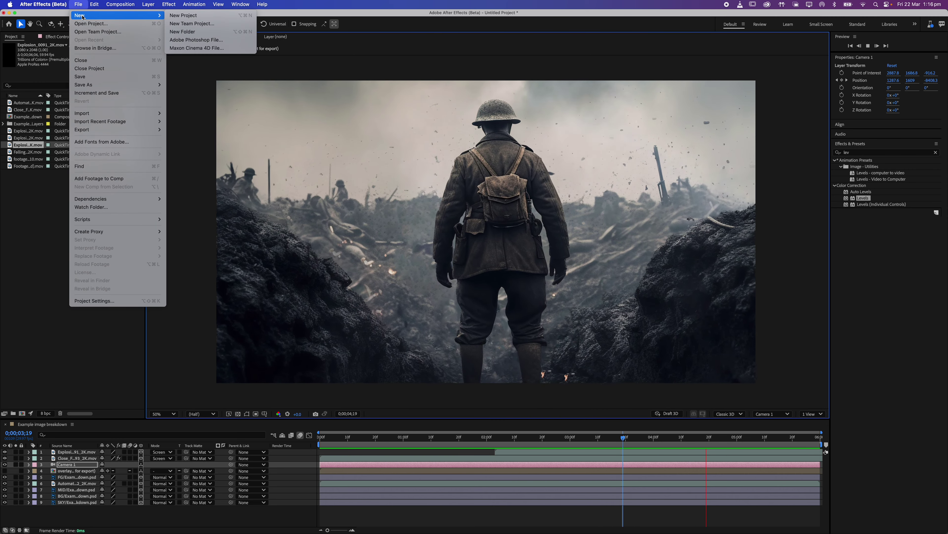
left_click(175, 19)
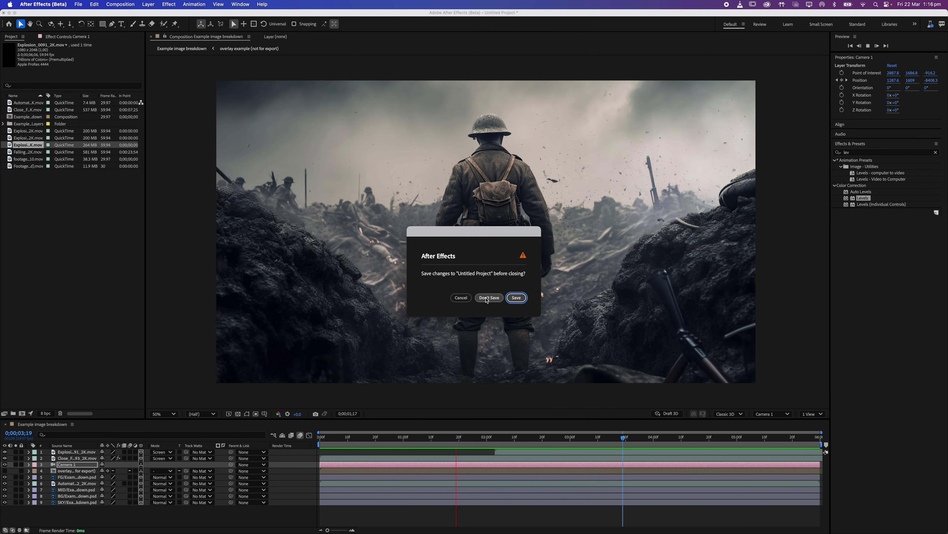
Step: Save the previously open project as "paralax example 01" in the Documents folder before closing it
left_click(527, 299)
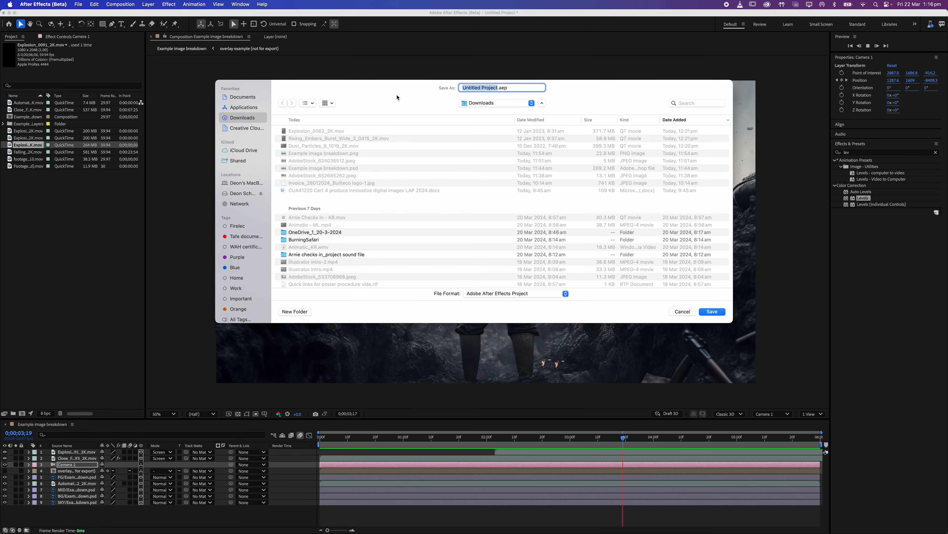
type("paral")
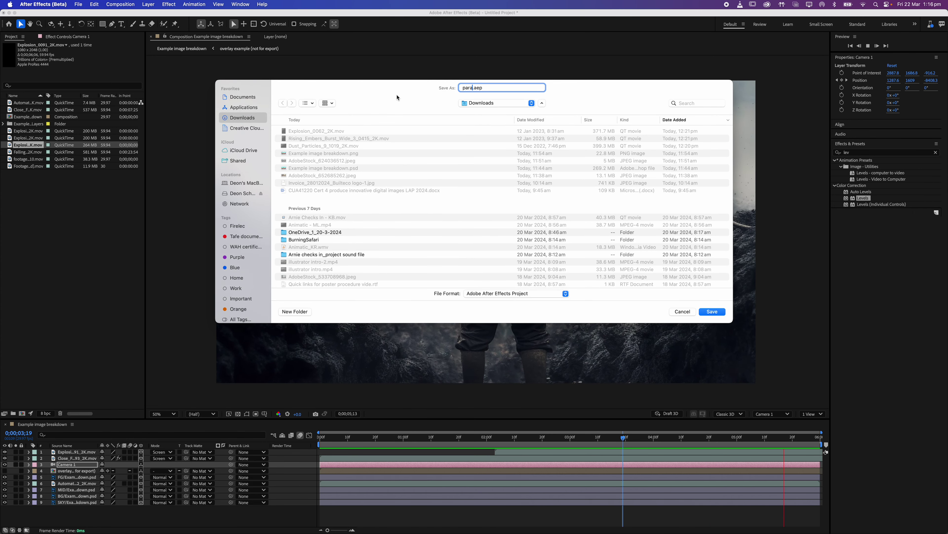
type("ax example")
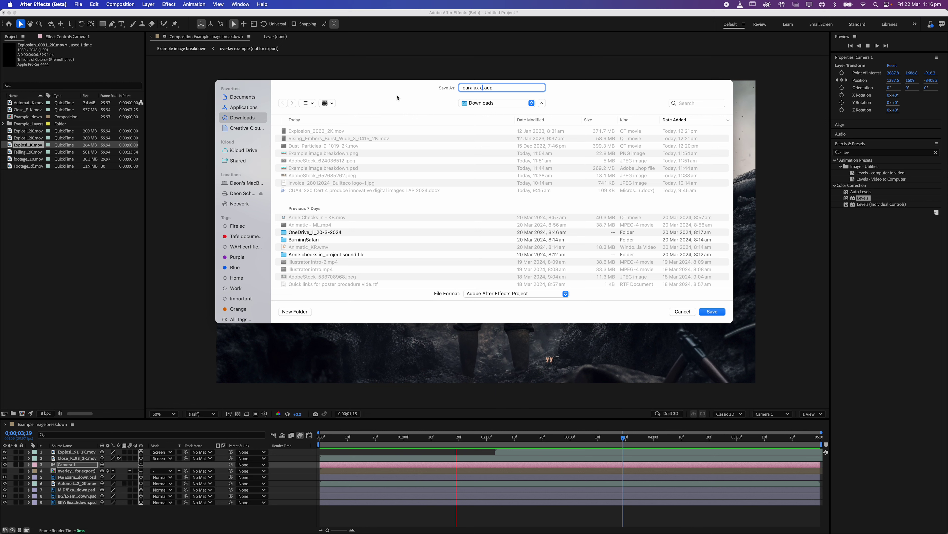
type(" 01")
key("XF86AudioRaiseVolume")
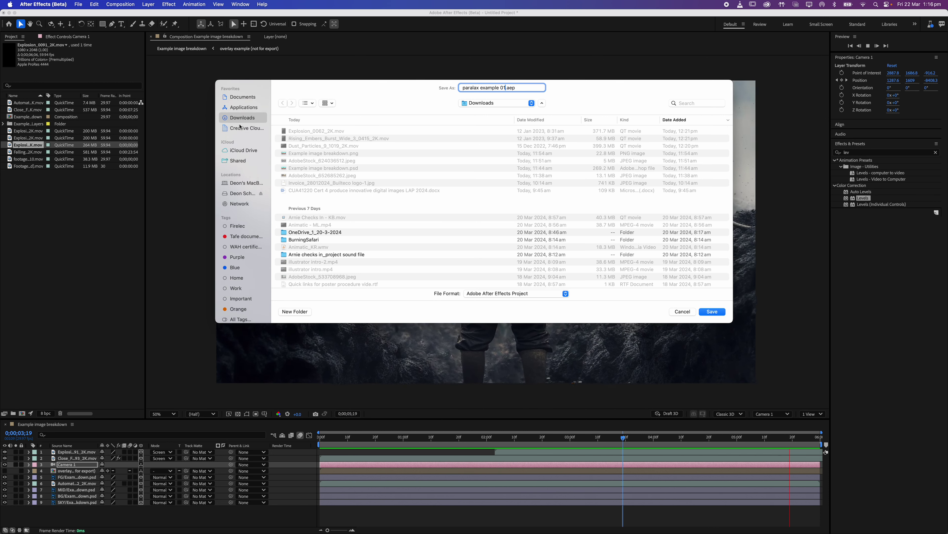
left_click(243, 96)
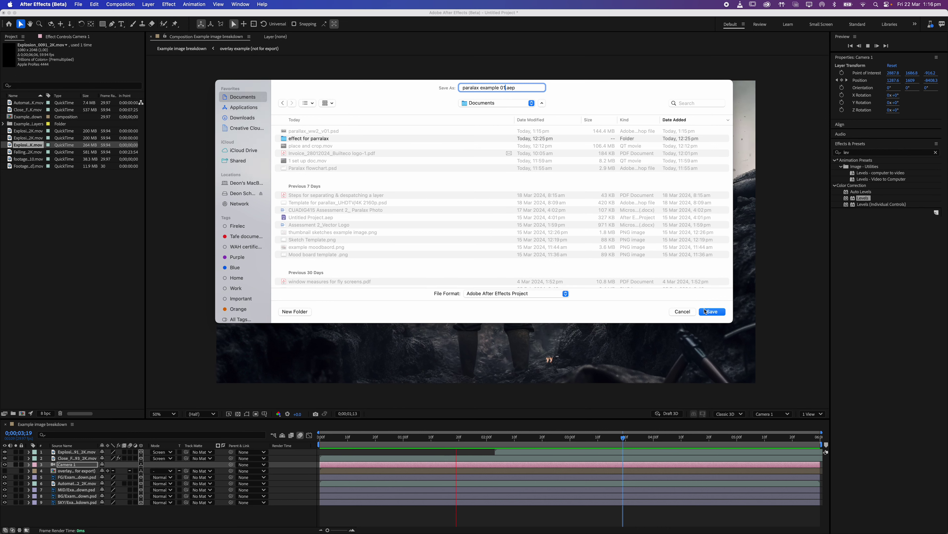
key("Return")
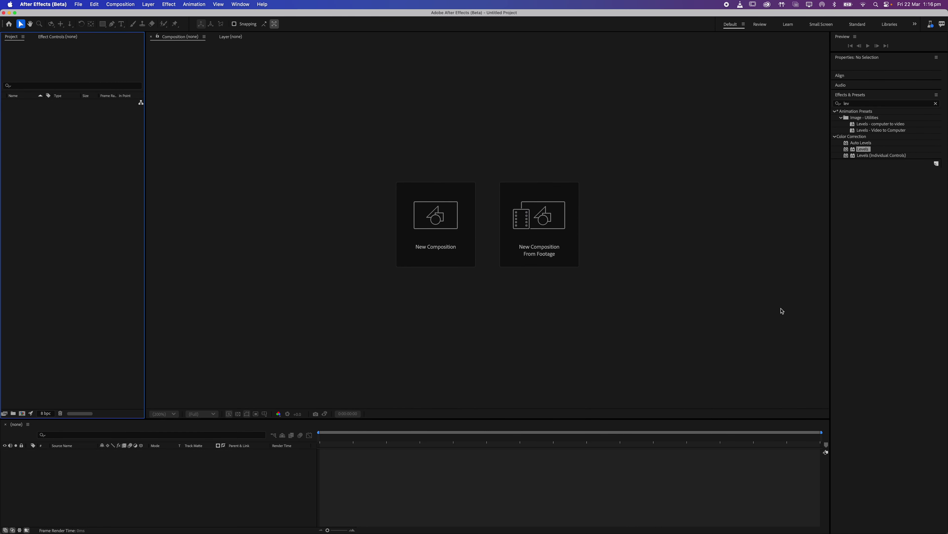
key("ctrl+super+space")
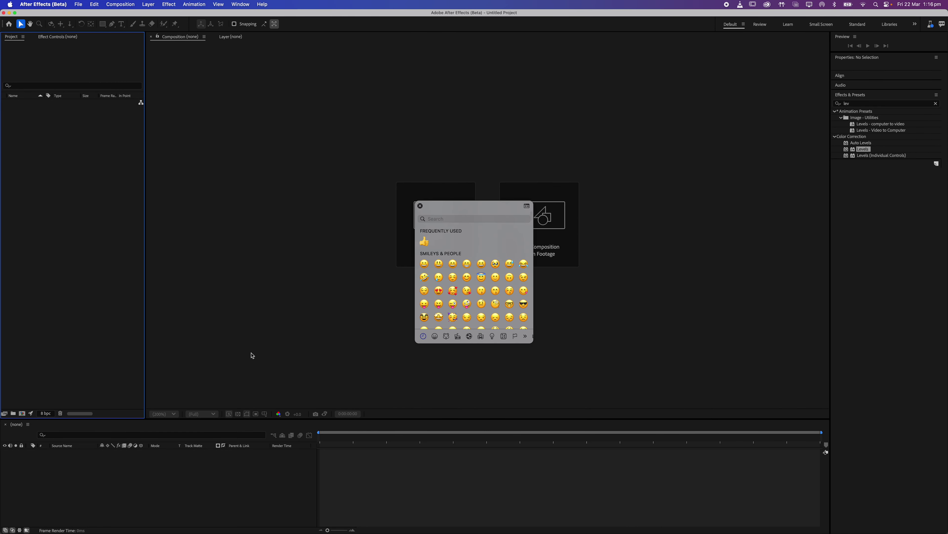
left_click(420, 205)
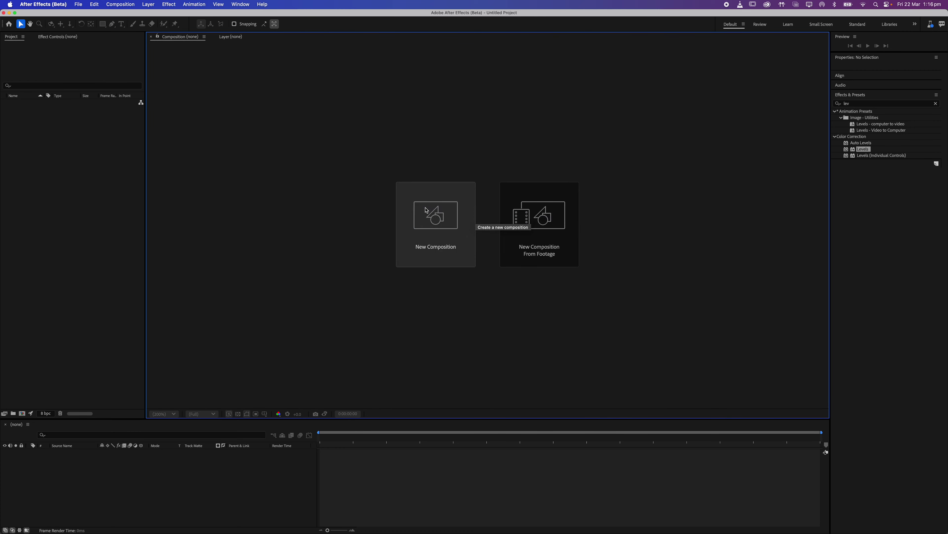
left_click(80, 4)
left_click(116, 16)
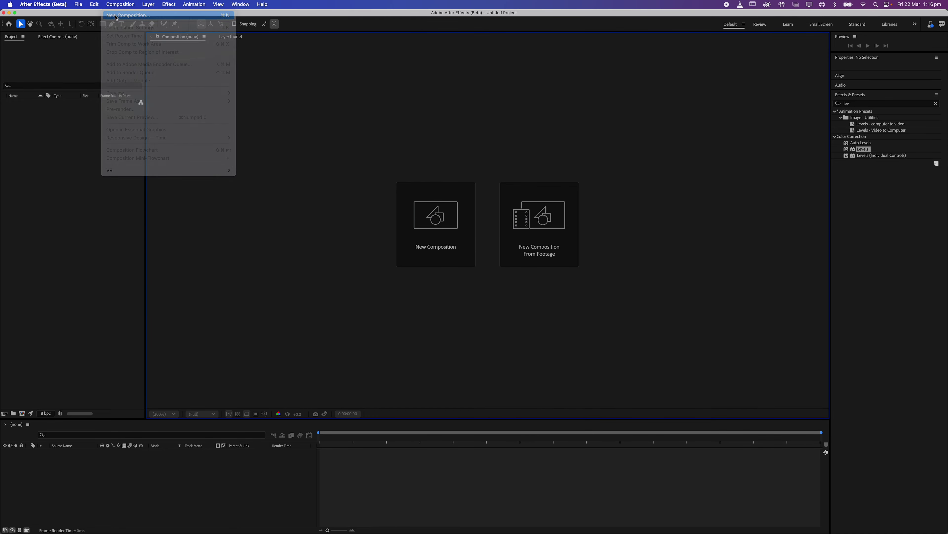
left_click(448, 217)
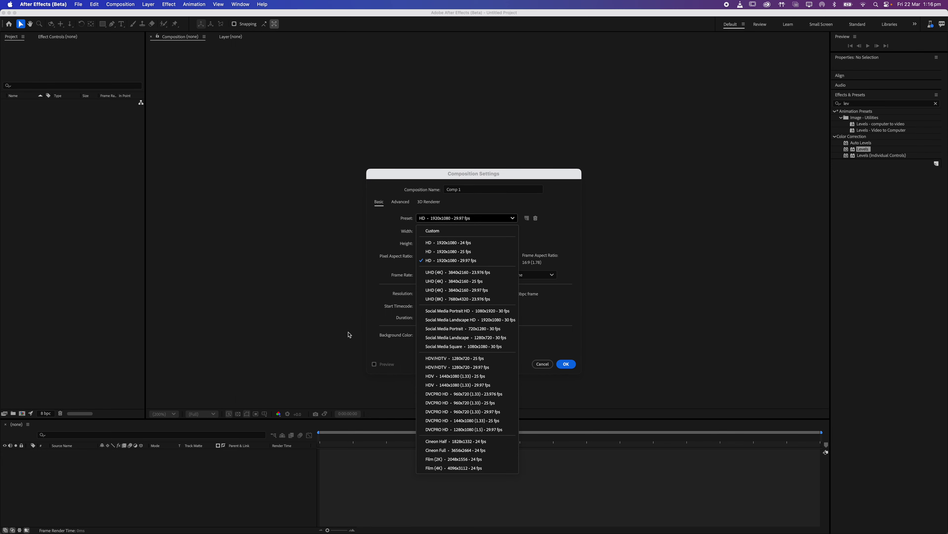
left_click(543, 363)
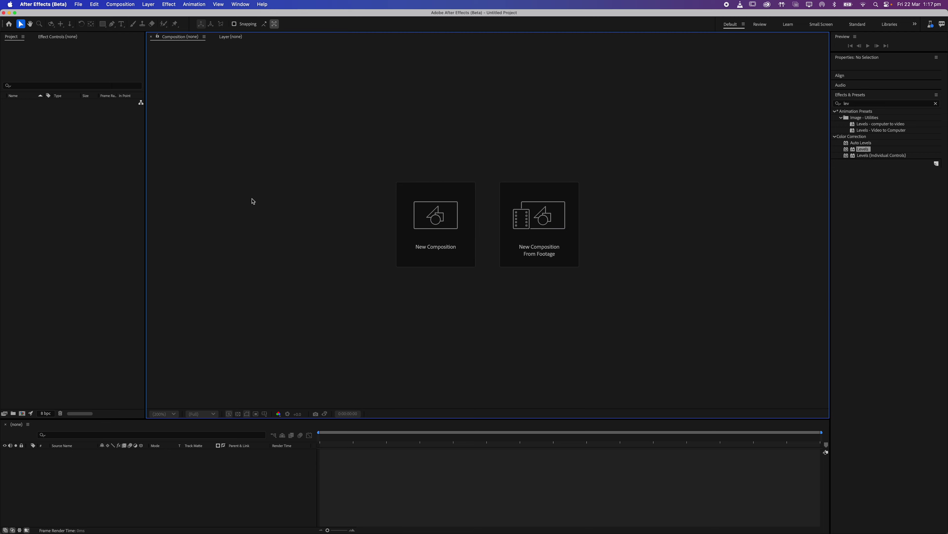
left_click(128, 3)
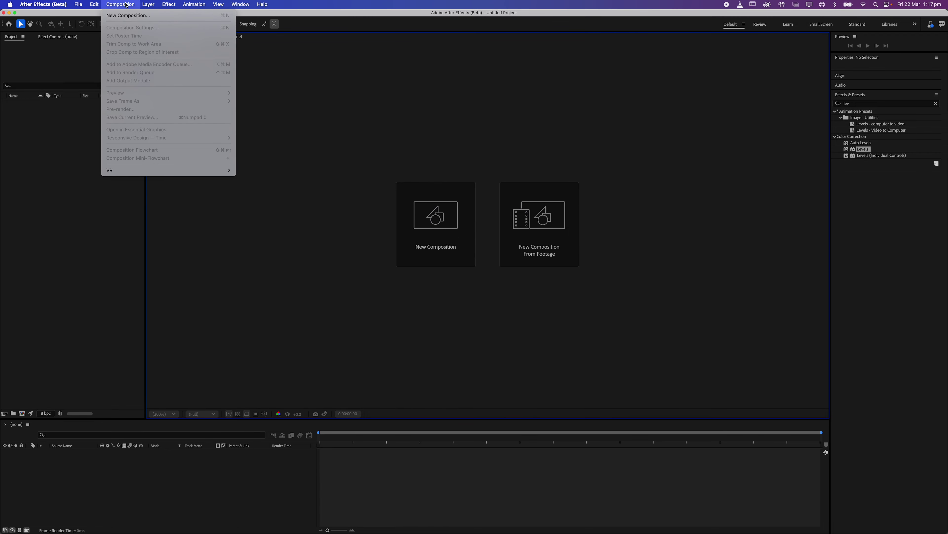
left_click(124, 16)
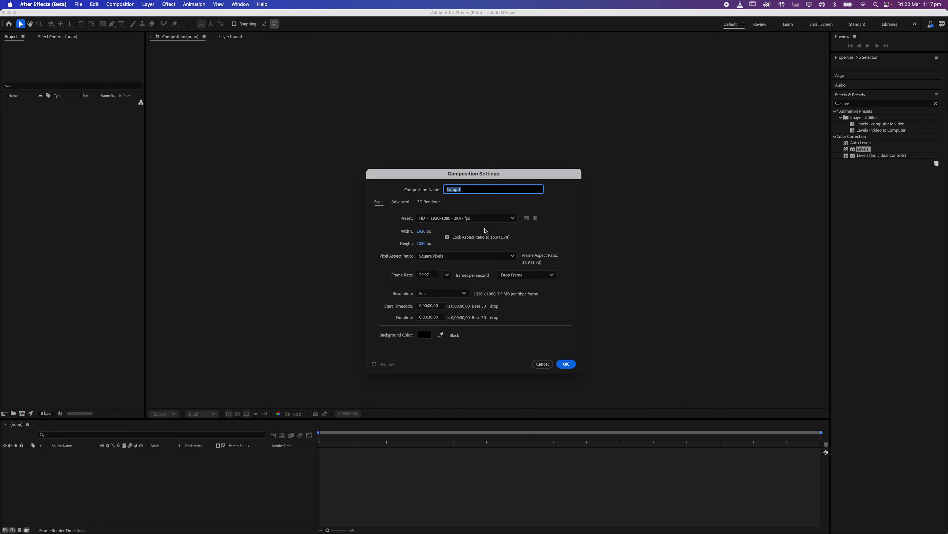
left_click(542, 364)
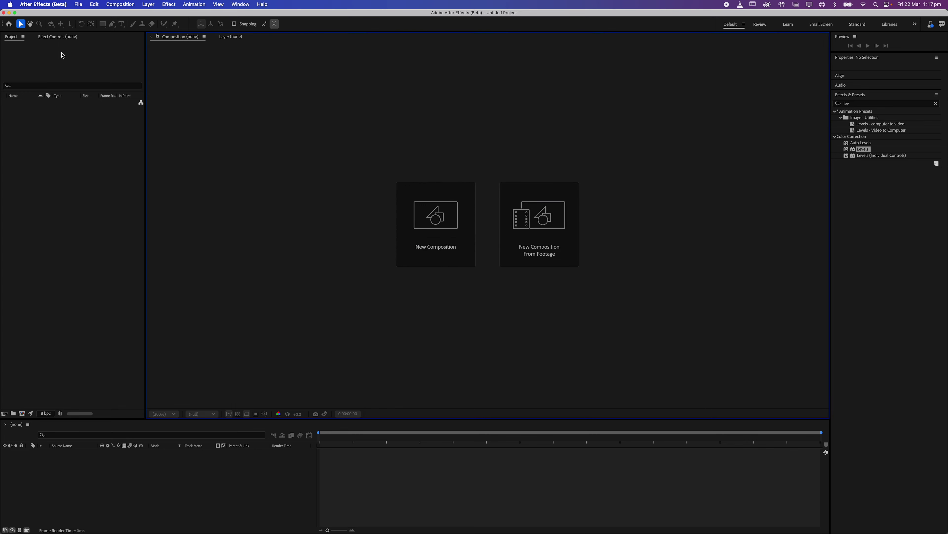
left_click(76, 5)
mouse_move(97, 113)
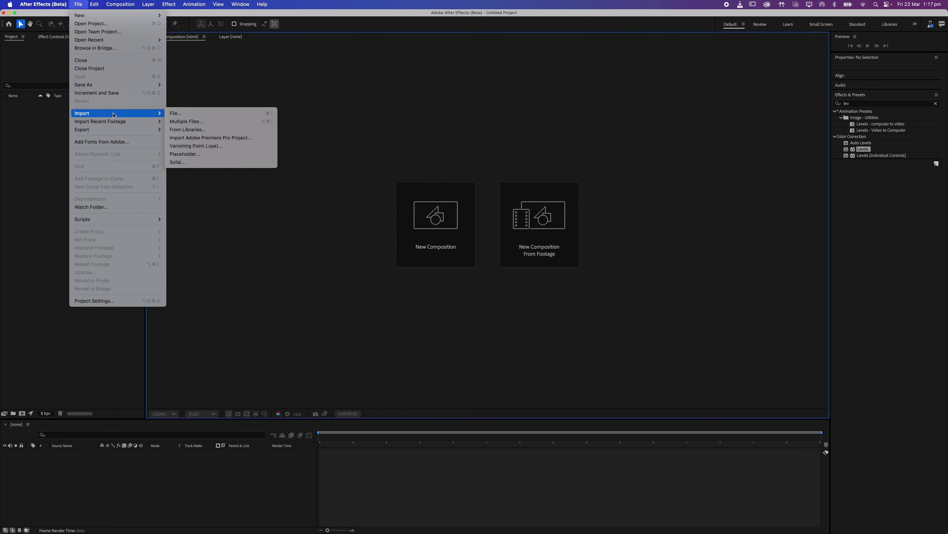
left_click(188, 114)
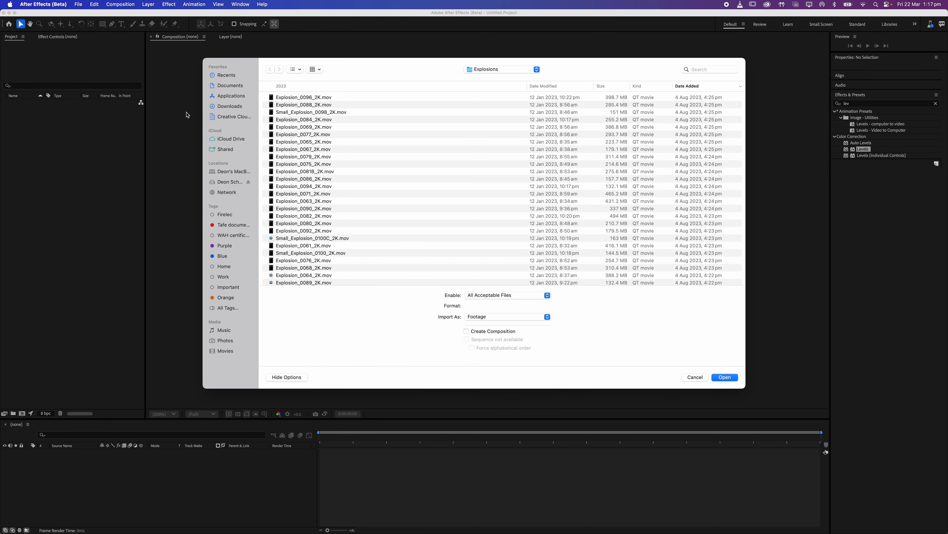
left_click(235, 88)
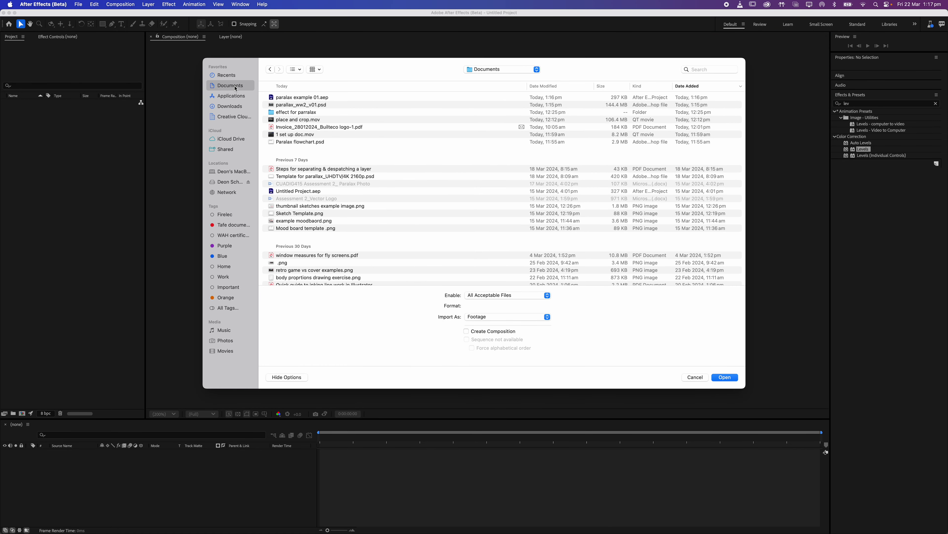
left_click(305, 105)
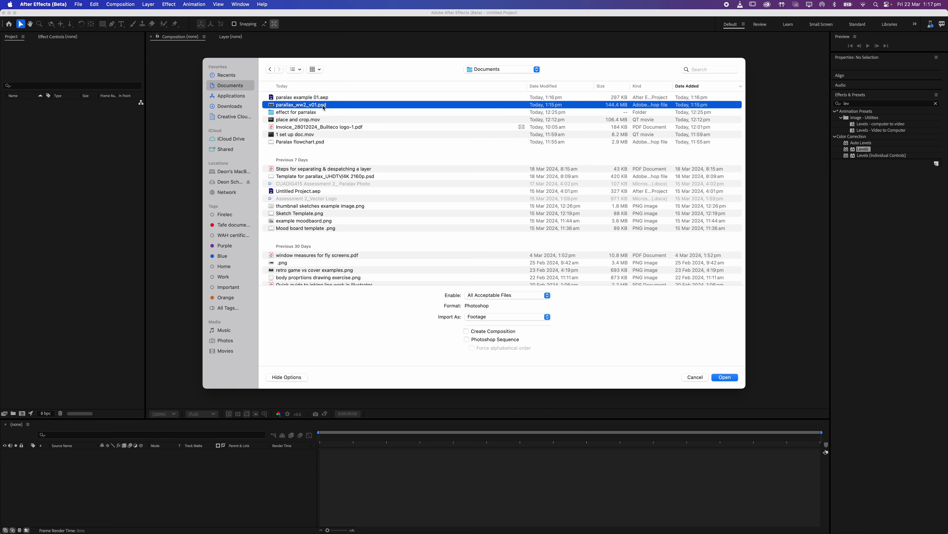
left_click_drag(361, 69, 459, 111)
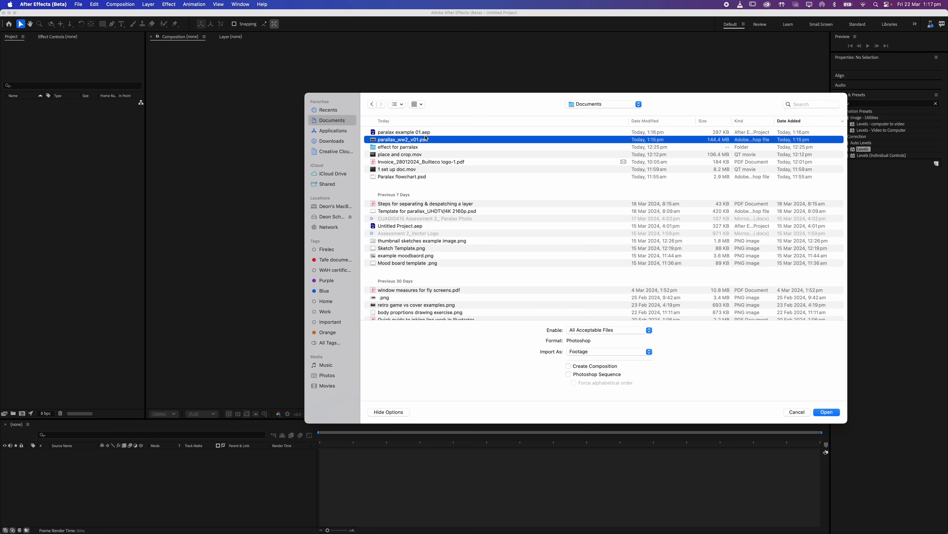
left_click(794, 412)
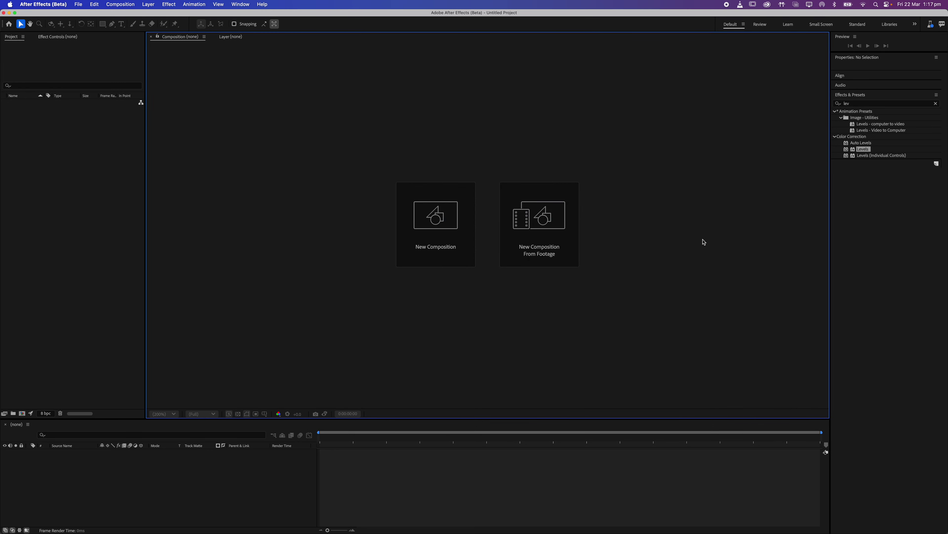
Step: Create a composition from parallax_ww2_v01.psd in Documents as Composition - Retain Layer Sizes with editable layer styles, and expand its layers folder
left_click(503, 219)
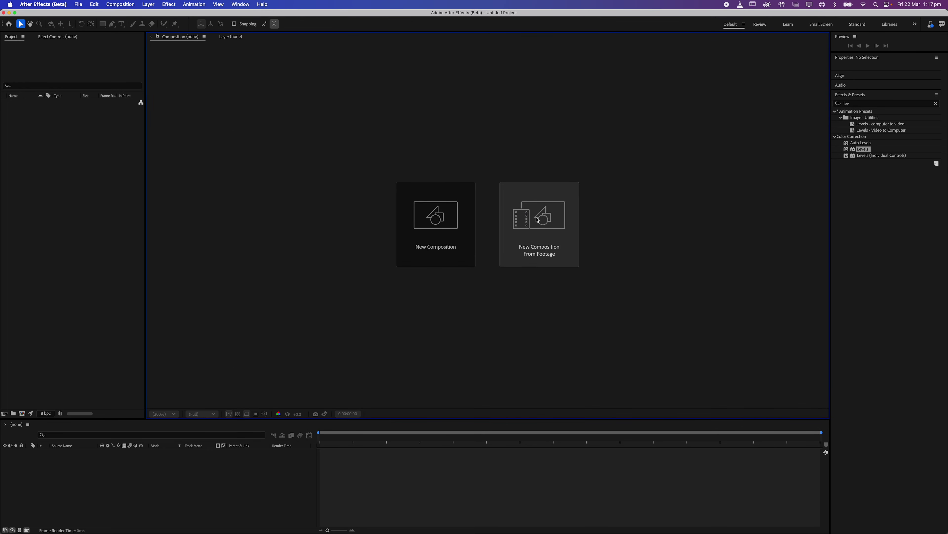
left_click(228, 86)
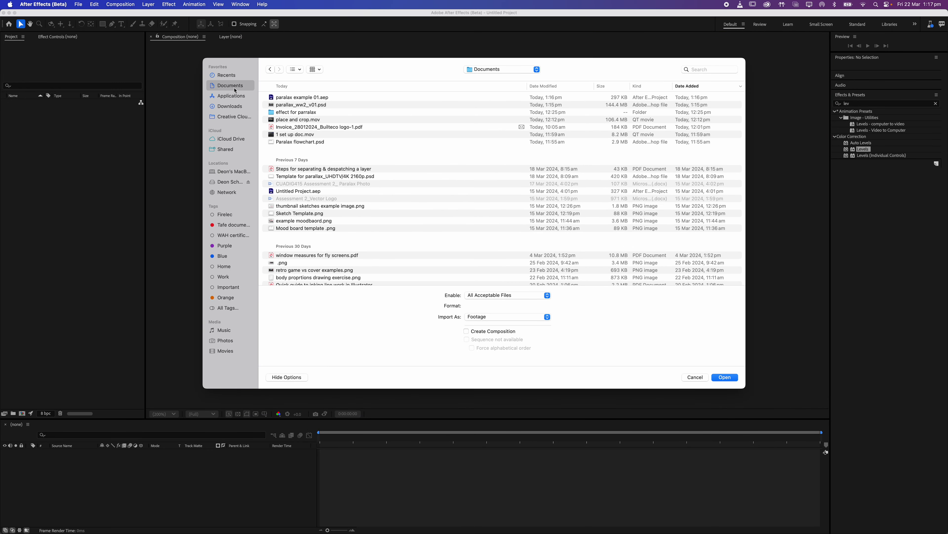
left_click(291, 107)
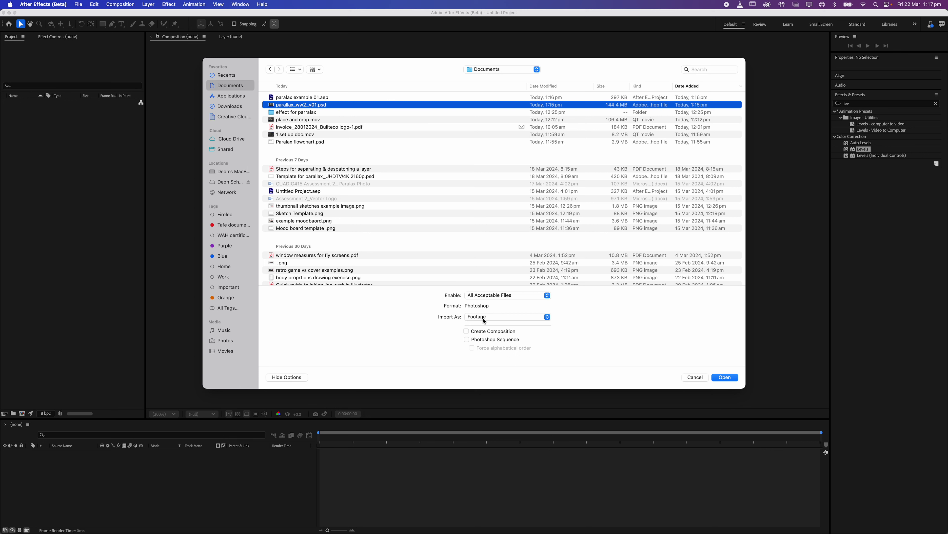
left_click(504, 319)
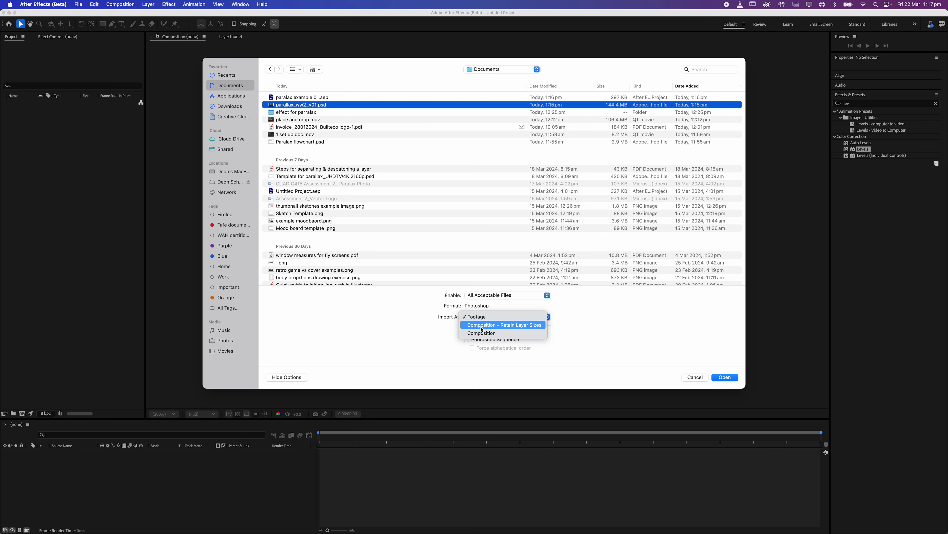
left_click(534, 327)
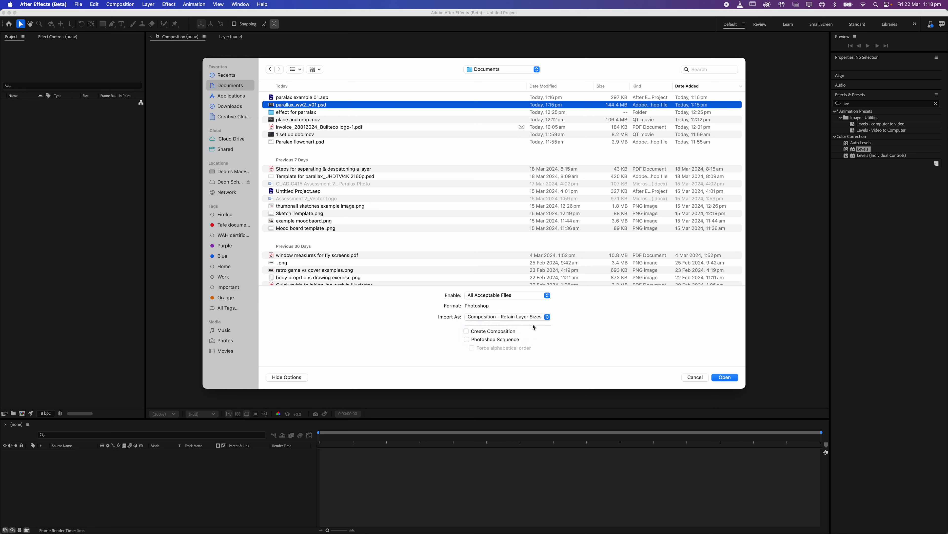
left_click(719, 377)
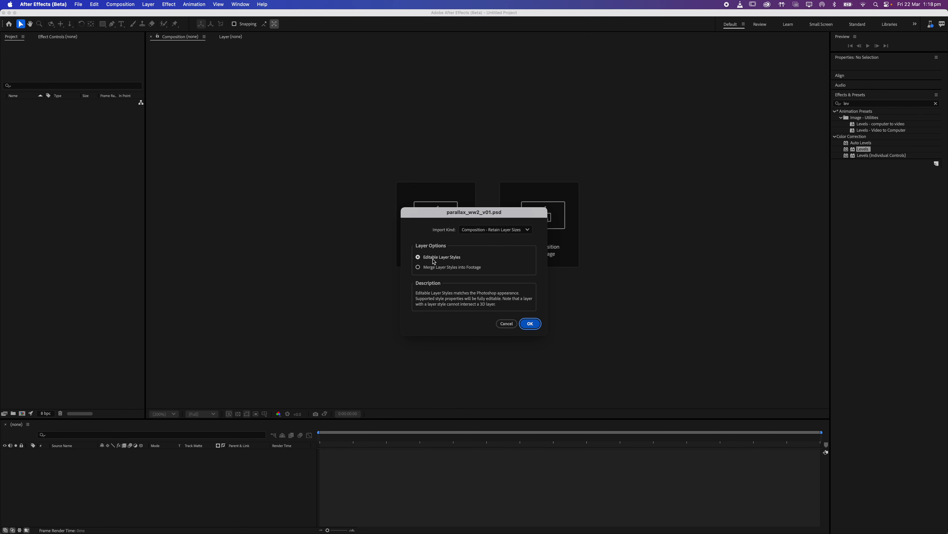
left_click(530, 324)
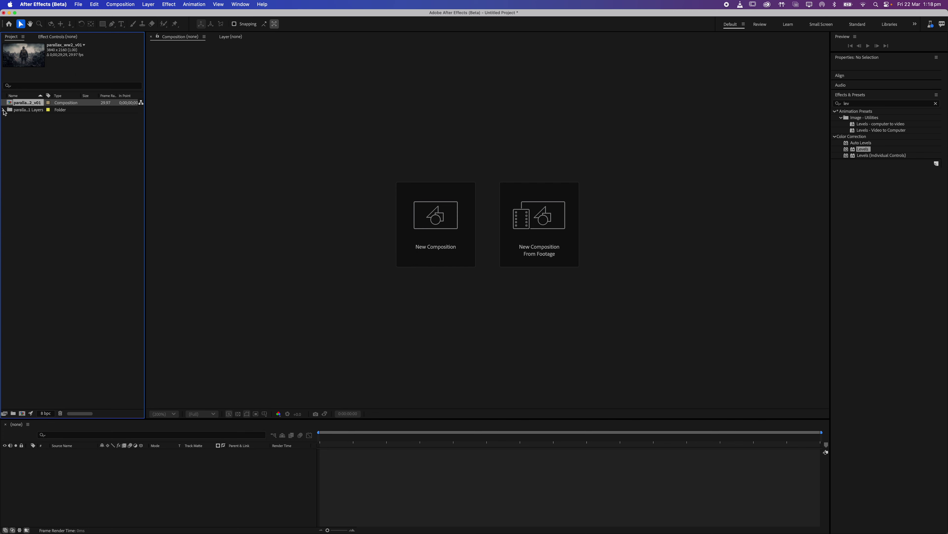
left_click(3, 110)
left_click(22, 118)
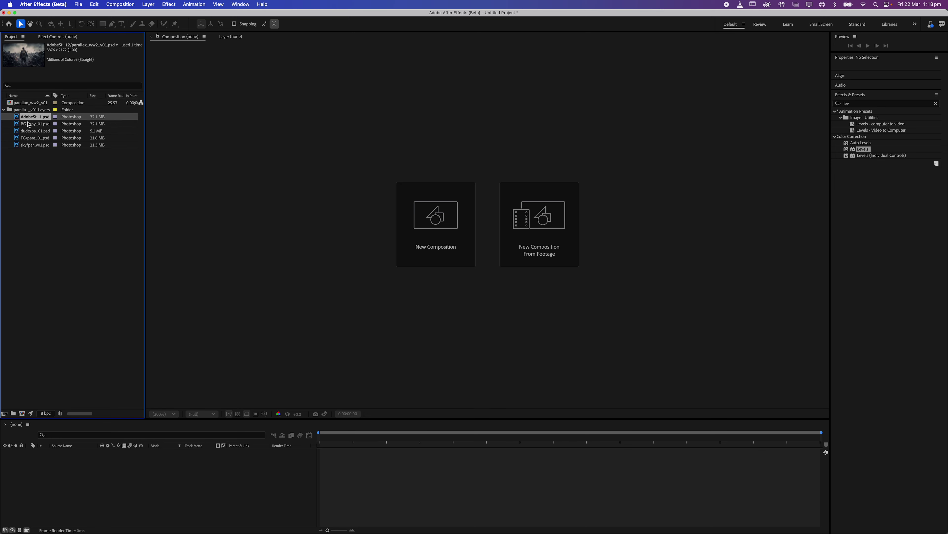
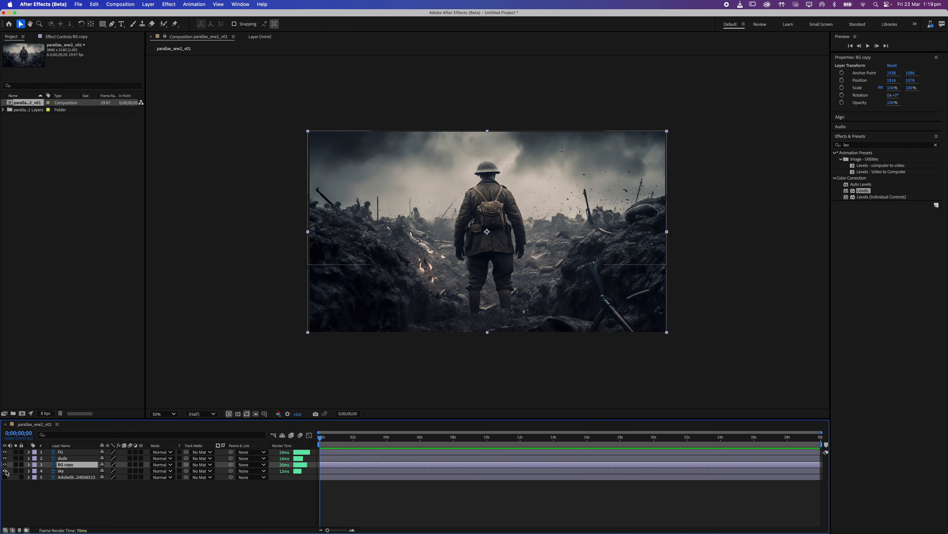
Step: Toggle the sky layer's visibility, switch to Photoshop and hide every layer except BG copy, keeping that layer selected
left_click(5, 470)
key("ctrl+Up")
left_click(364, 184)
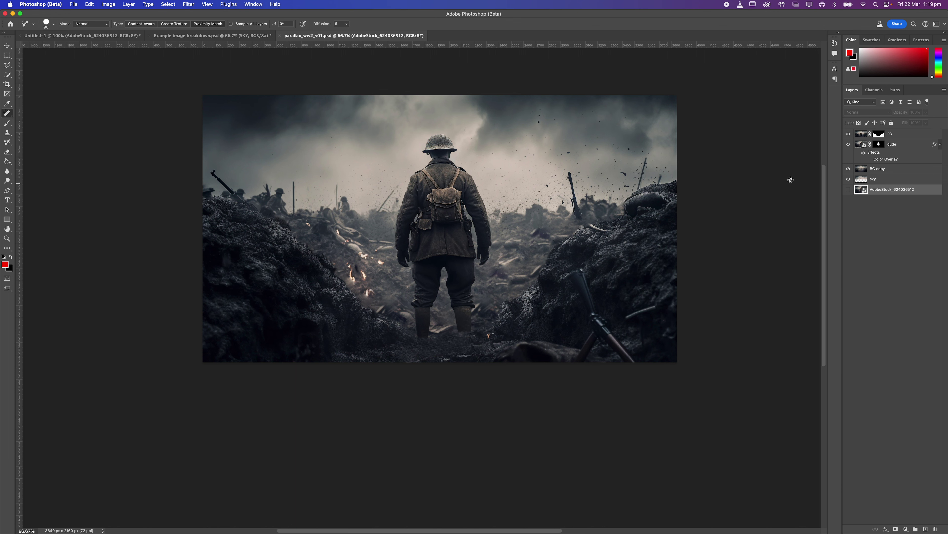
left_click(889, 172)
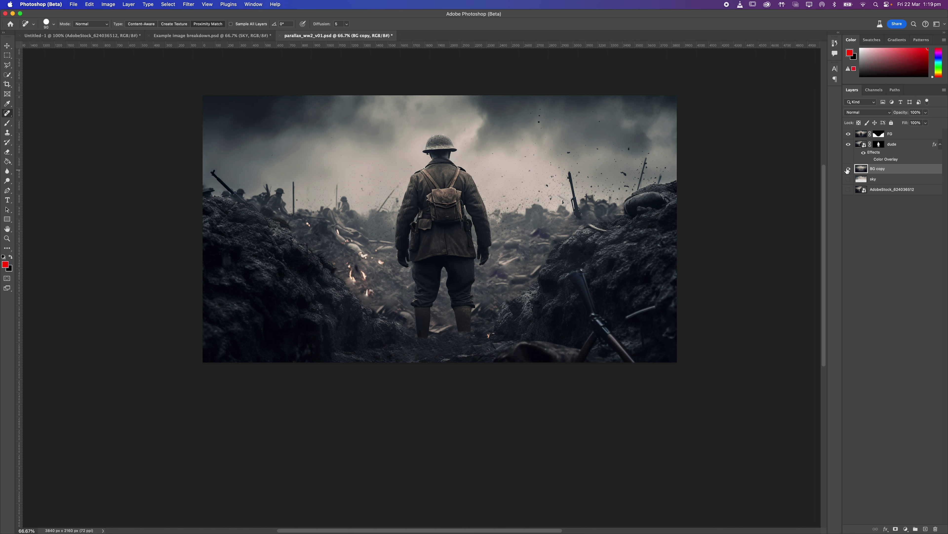
left_click_drag(848, 144, 849, 134)
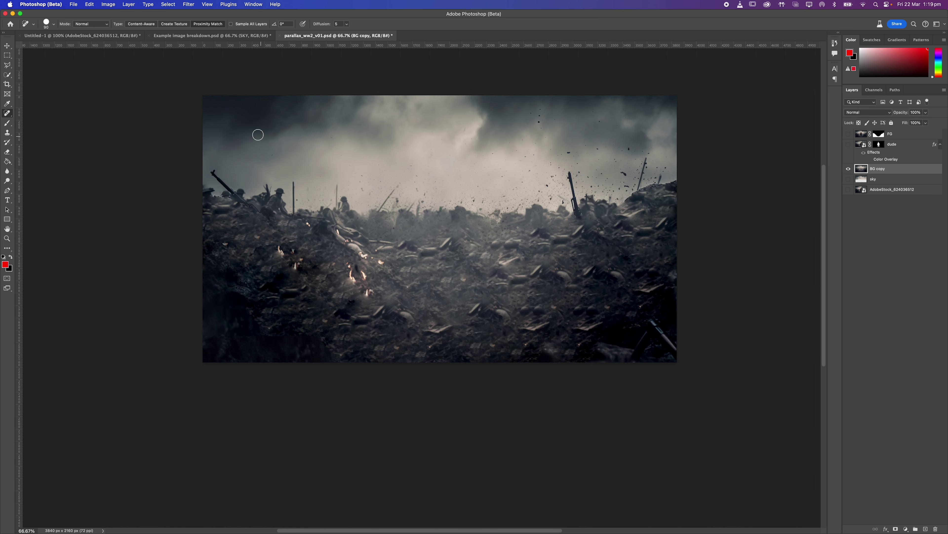
Step: Mask the sky out of the BG copy layer using an inverted Sky selection
left_click(168, 4)
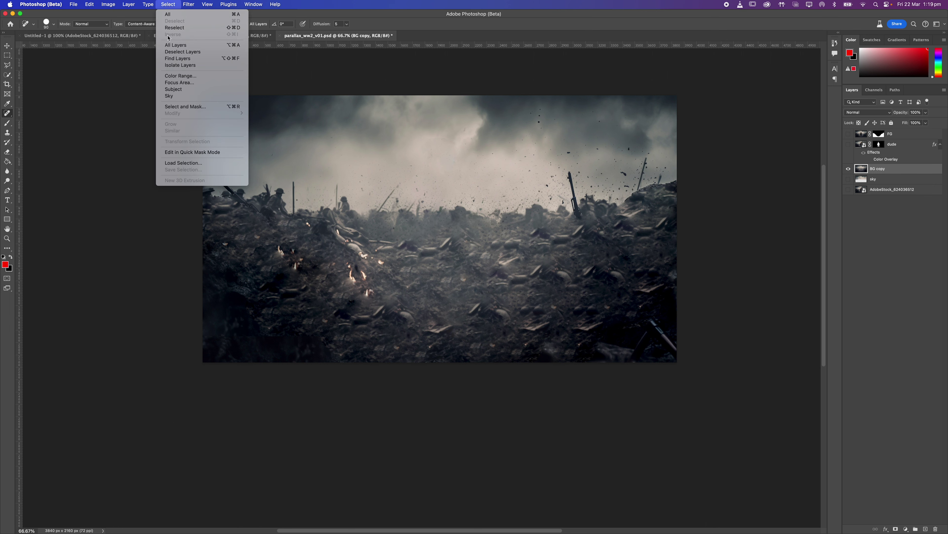
left_click(169, 96)
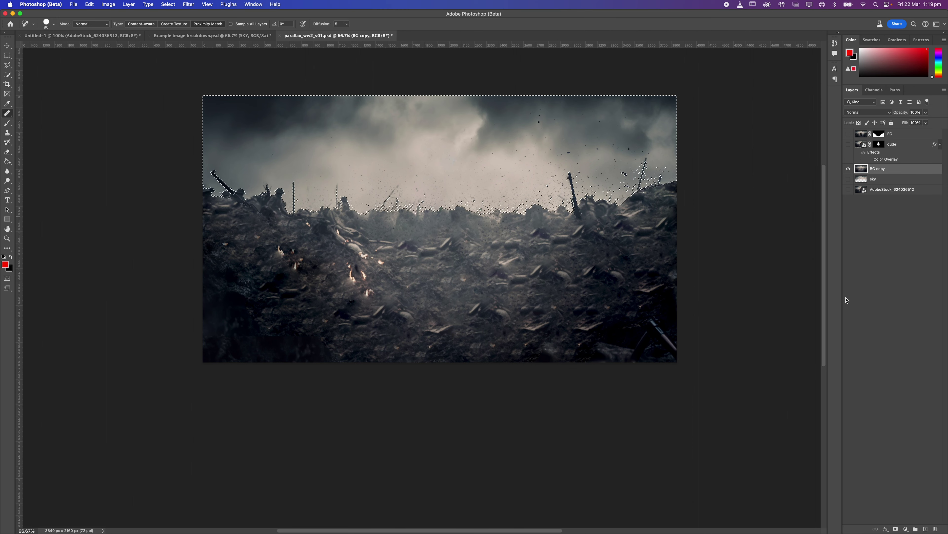
left_click(895, 528)
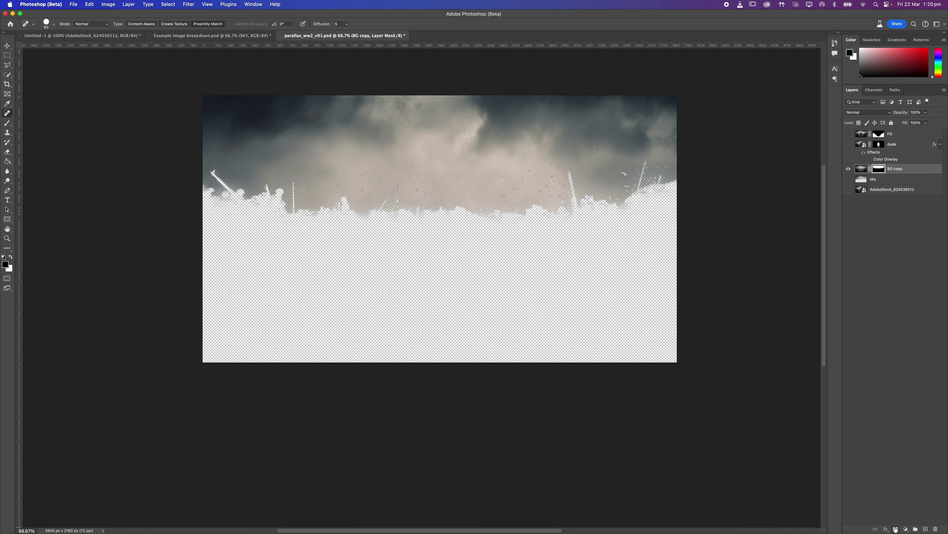
key("super+z")
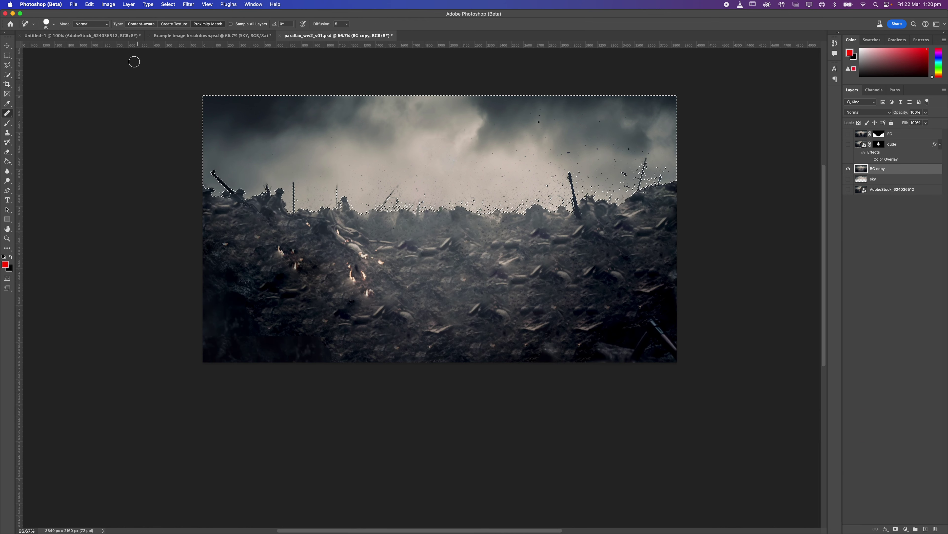
left_click(169, 4)
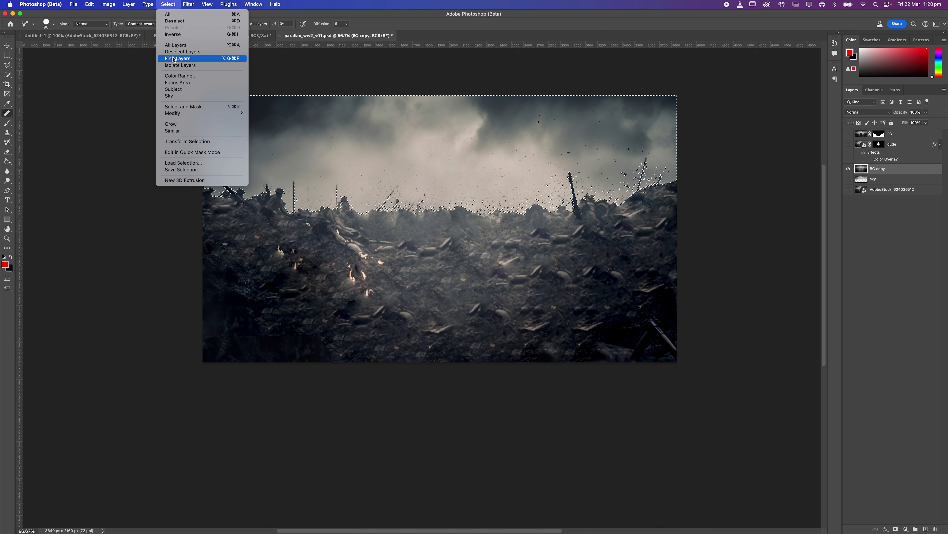
left_click(187, 35)
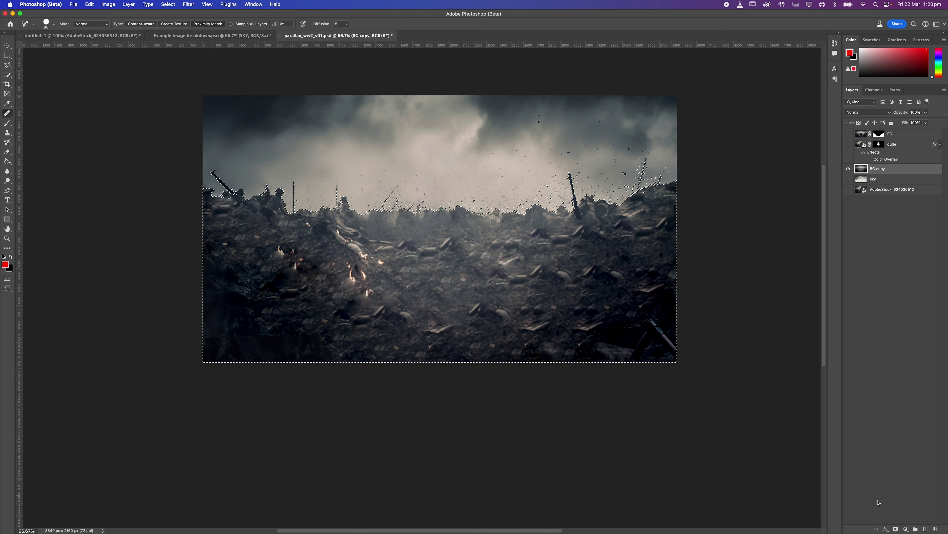
left_click(896, 528)
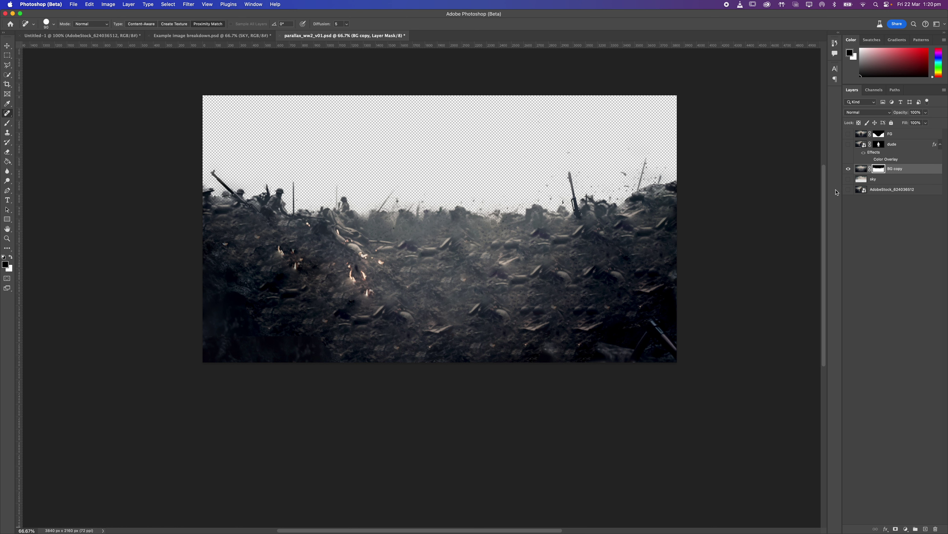
Step: Show the sky layer, check it against BG copy by toggling both layers' visibility, and show the dude and FG layers
left_click(848, 180)
left_click(862, 179)
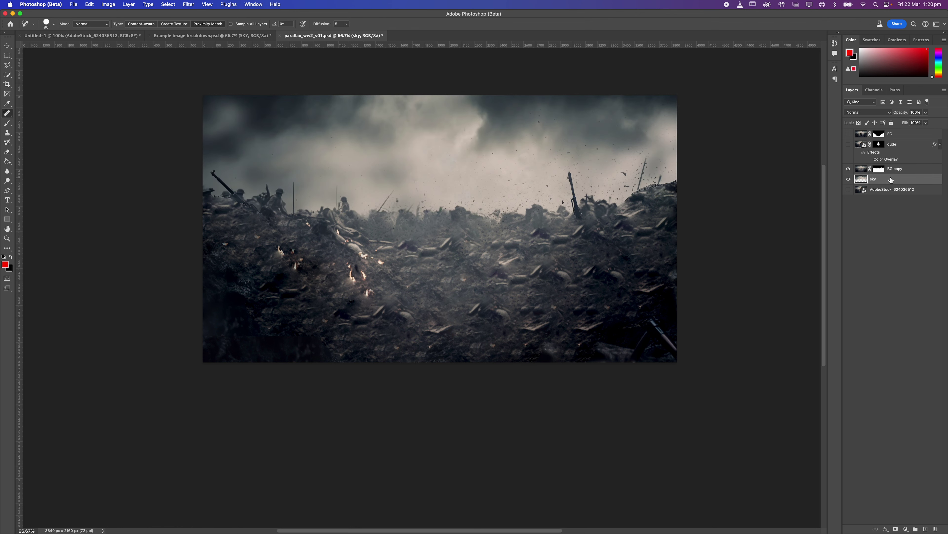
left_click(849, 169)
left_click(848, 179)
left_click(848, 169)
left_click(849, 179)
left_click(848, 144)
left_click(849, 134)
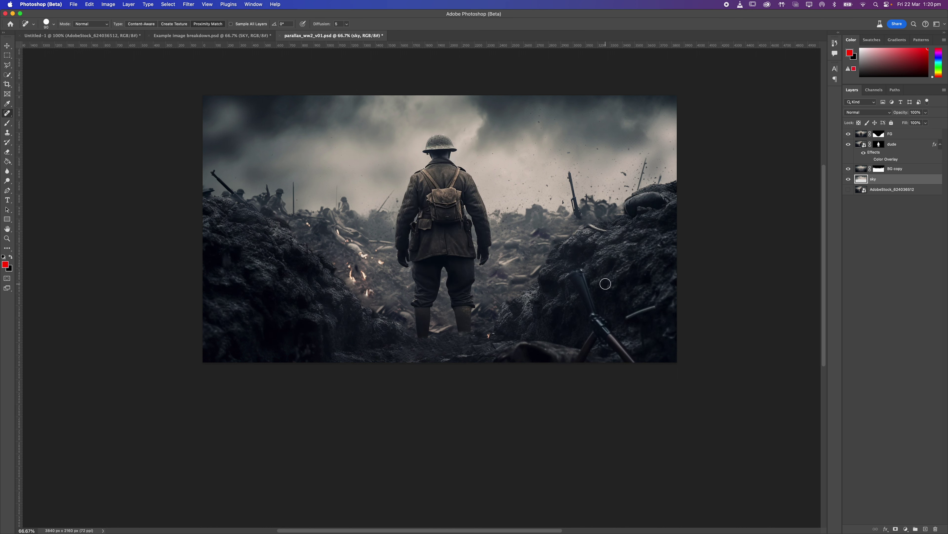
Step: Save the Photoshop document, switch back to After Effects and deselect the BG copy layer
key("super+s")
key("ctrl+Up")
left_click(285, 154)
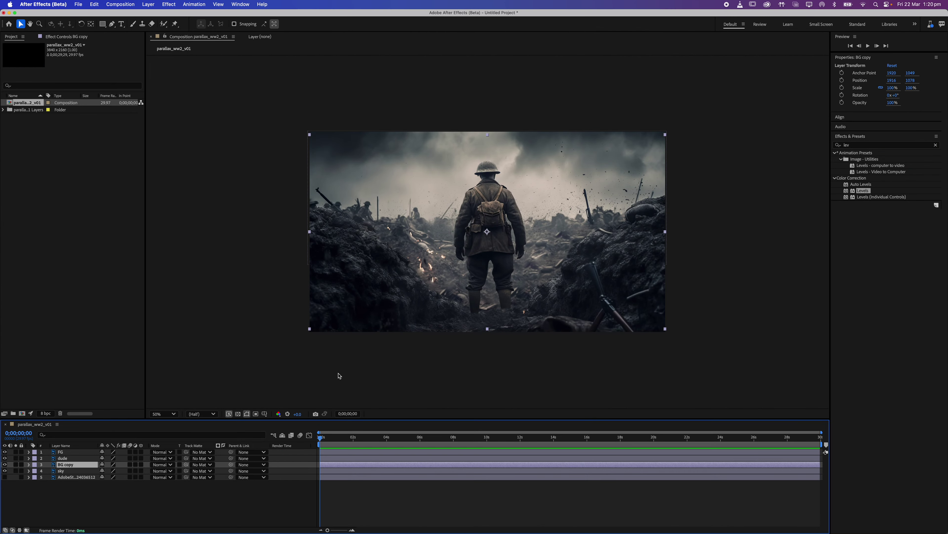
left_click(137, 500)
Step: Isolate the sky and BG copy layers in turn, make all five composition layers visible and select the FG layer
left_click_drag(5, 464, 4, 451)
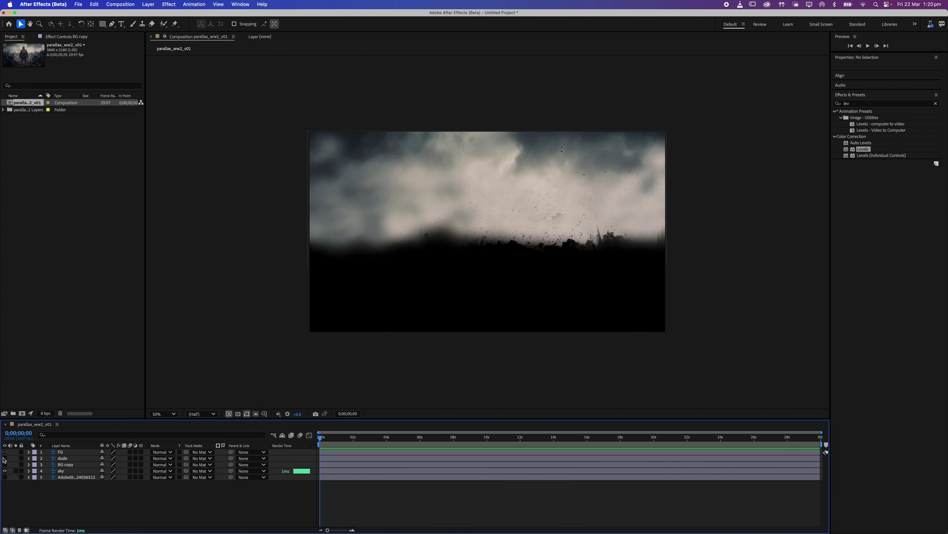
left_click(5, 470)
left_click(5, 464)
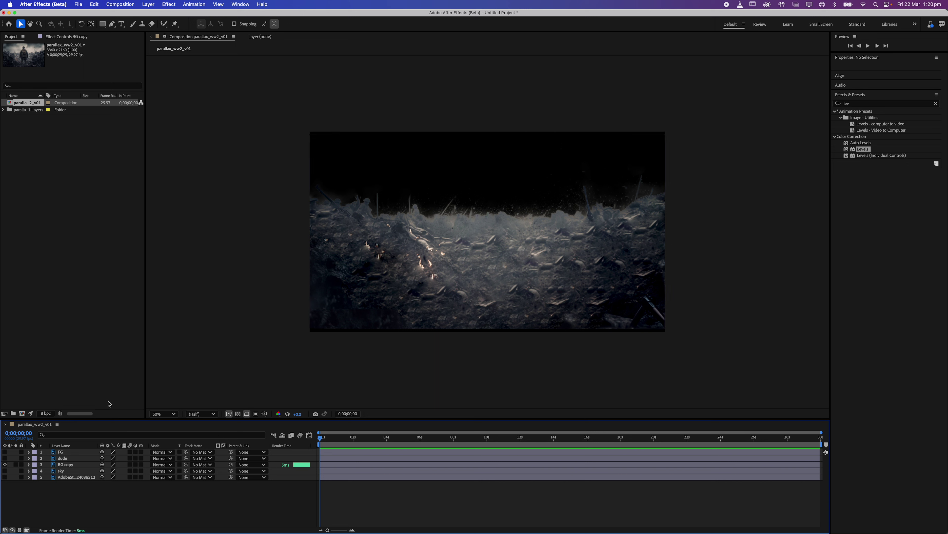
left_click_drag(5, 457, 7, 477)
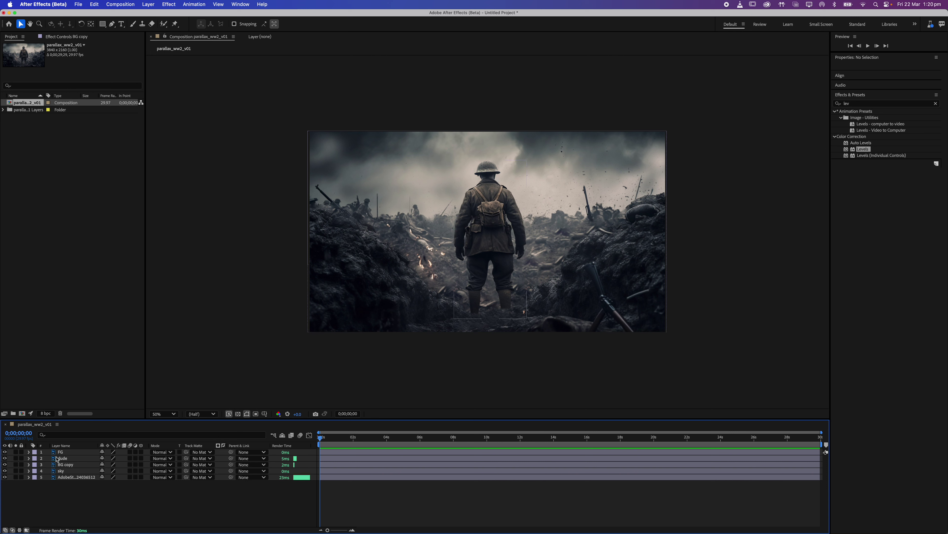
left_click(75, 452)
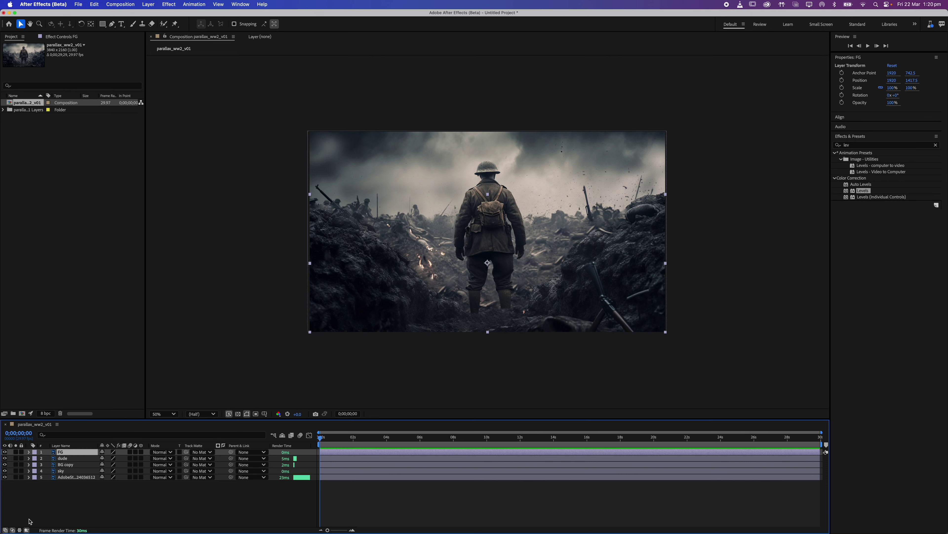
Step: Hide the timeline's blending mode columns, keep the layer switches shown, and make all five image layers 3D
left_click(19, 530)
left_click(19, 530)
left_click(12, 529)
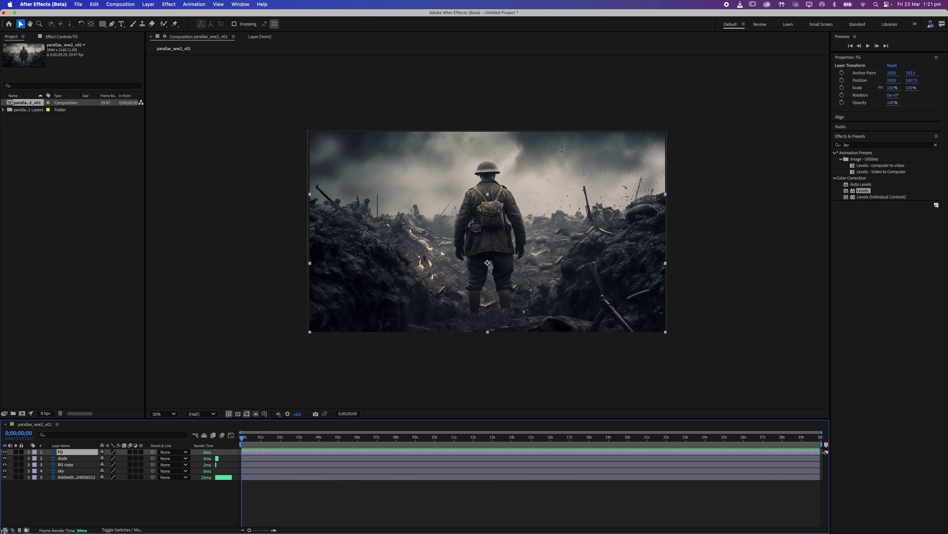
left_click(5, 529)
left_click(5, 530)
left_click(126, 495)
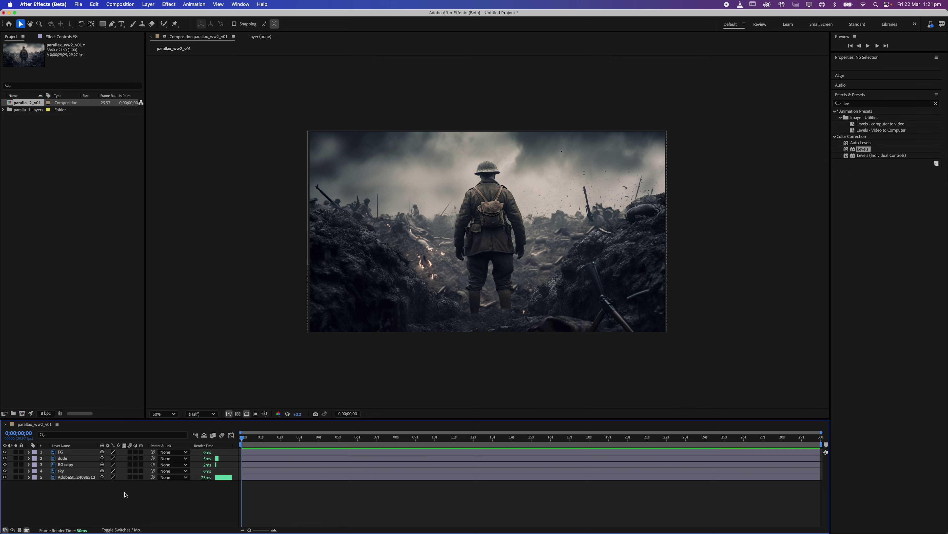
left_click(70, 453)
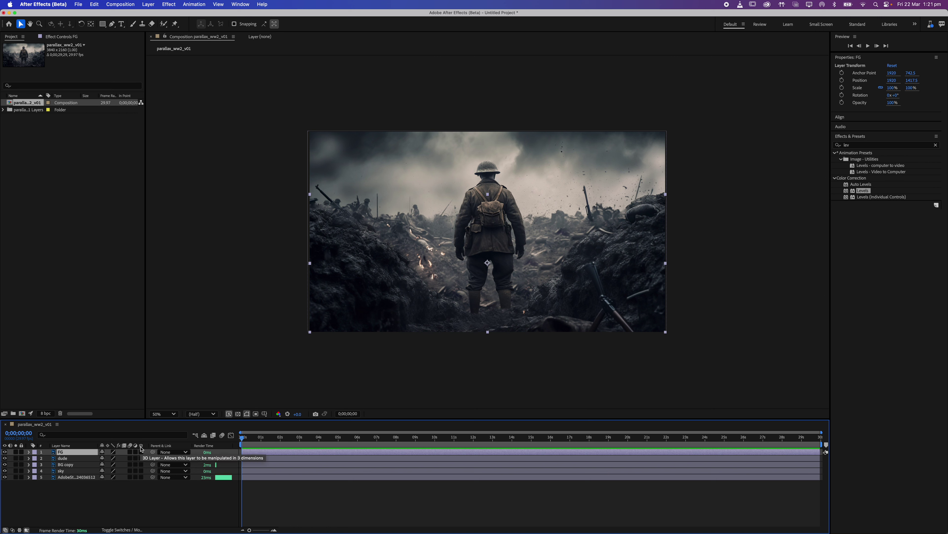
left_click_drag(141, 452, 141, 477)
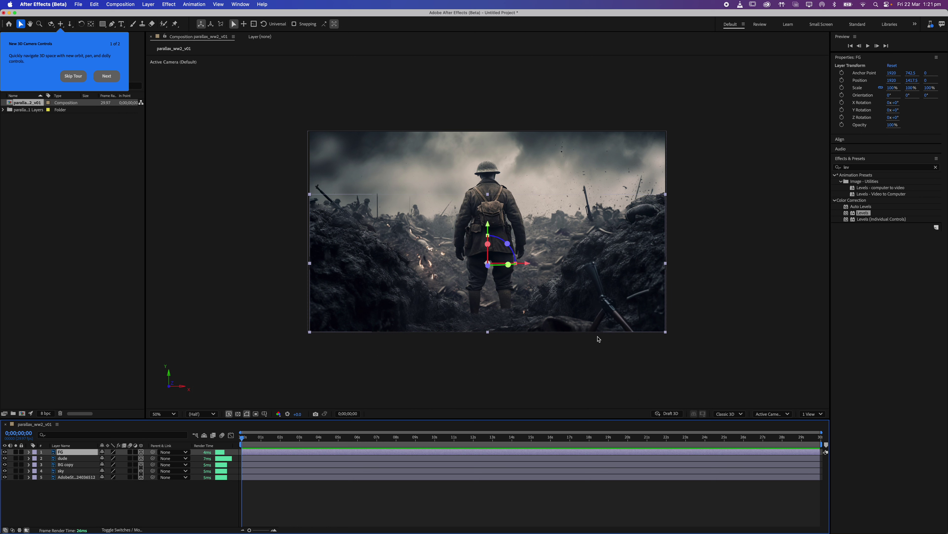
Step: Add a two-node camera named Camera 1 with the default custom lens settings and dismiss the 3D tour tip
left_click(148, 5)
mouse_move(155, 15)
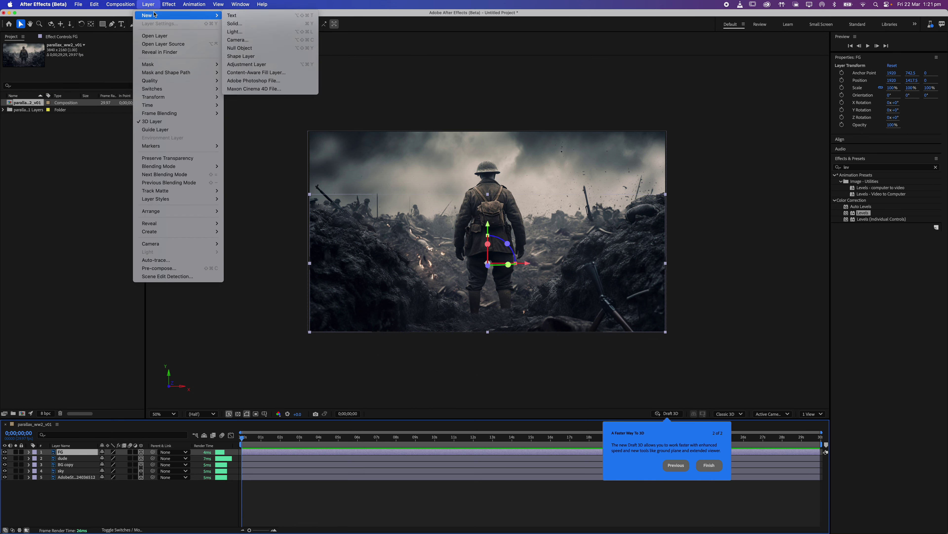
left_click(251, 40)
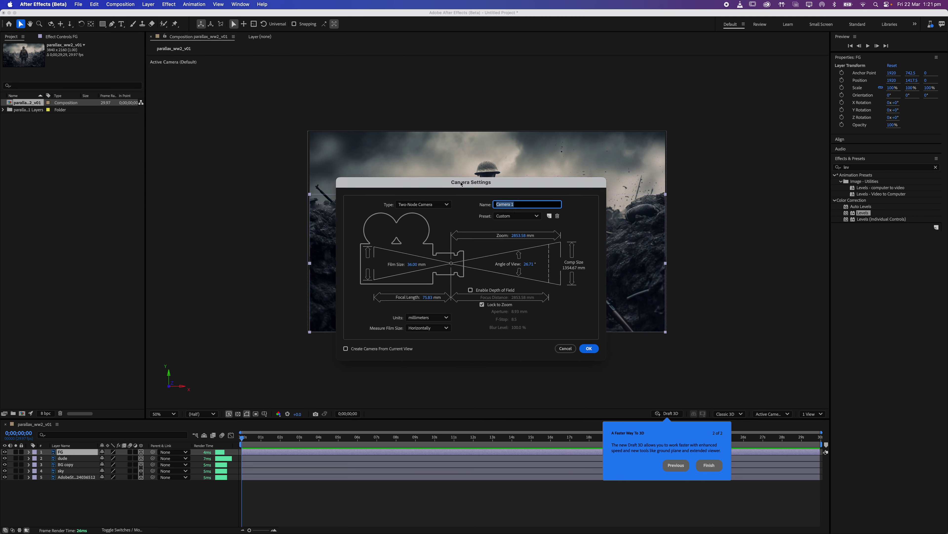
left_click_drag(463, 185, 334, 111)
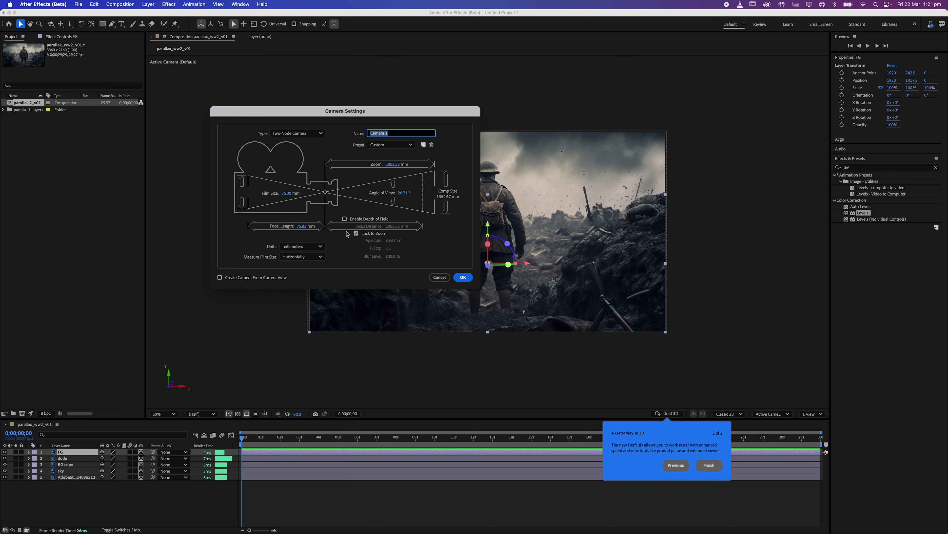
left_click(464, 277)
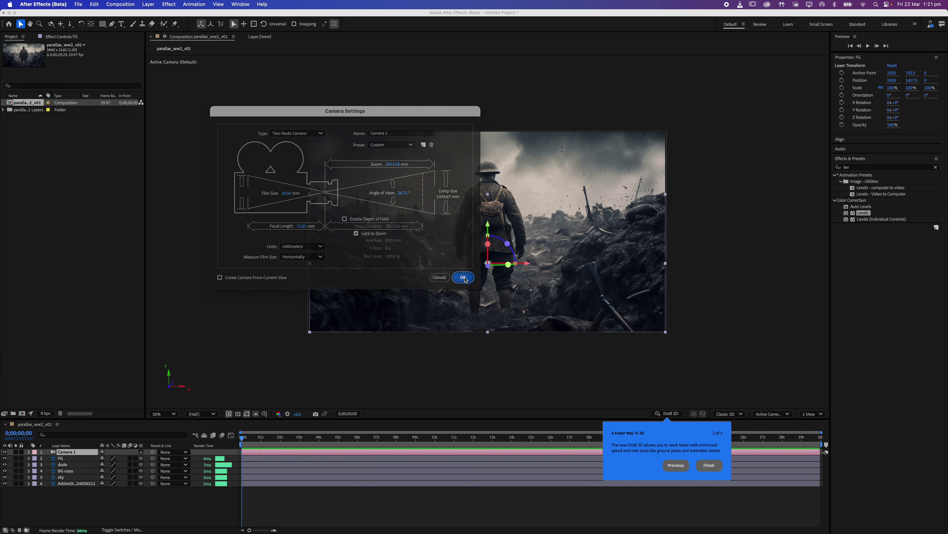
left_click(709, 466)
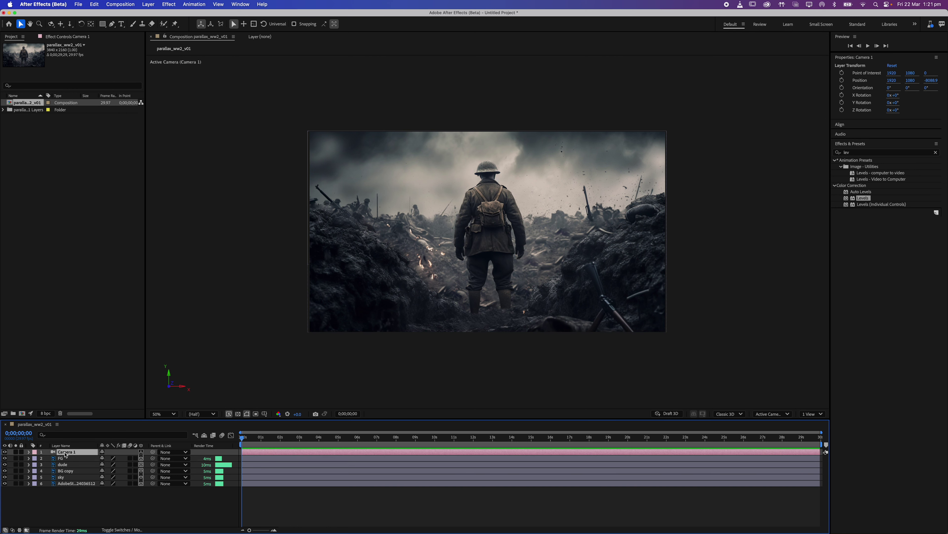
key("Return")
key("Return")
Step: Cycle through the camera orbit, pan and dolly tools, try a small orbit of Camera 1, and undo it
left_click(61, 24)
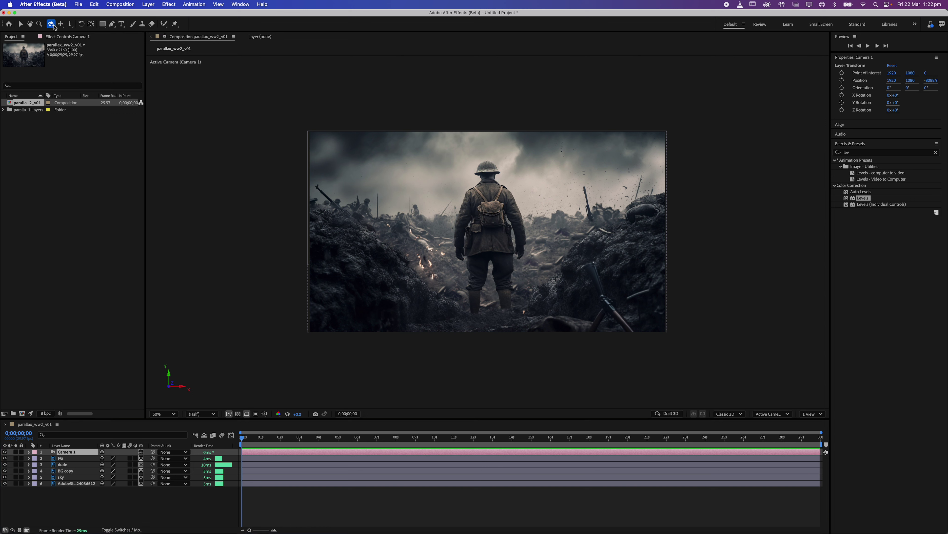
left_click(81, 24)
left_click(60, 24)
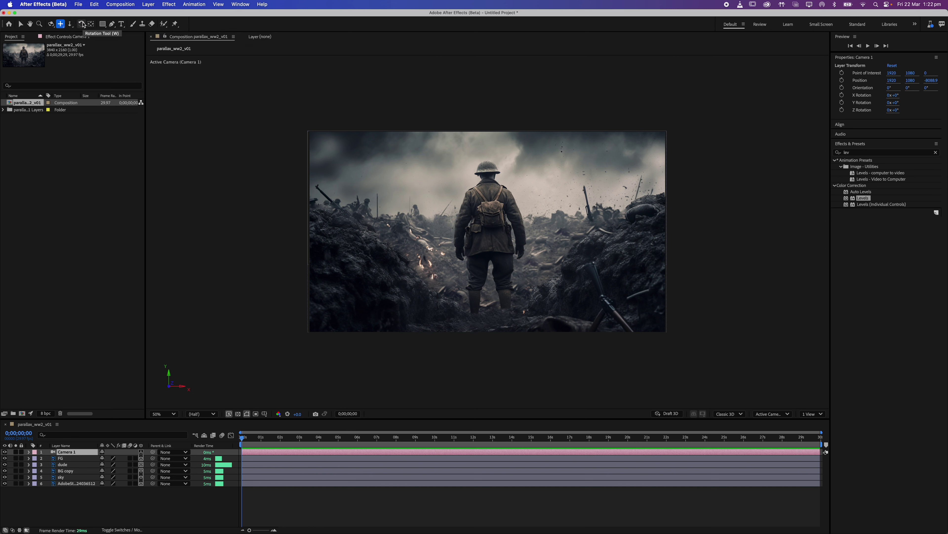
key("c")
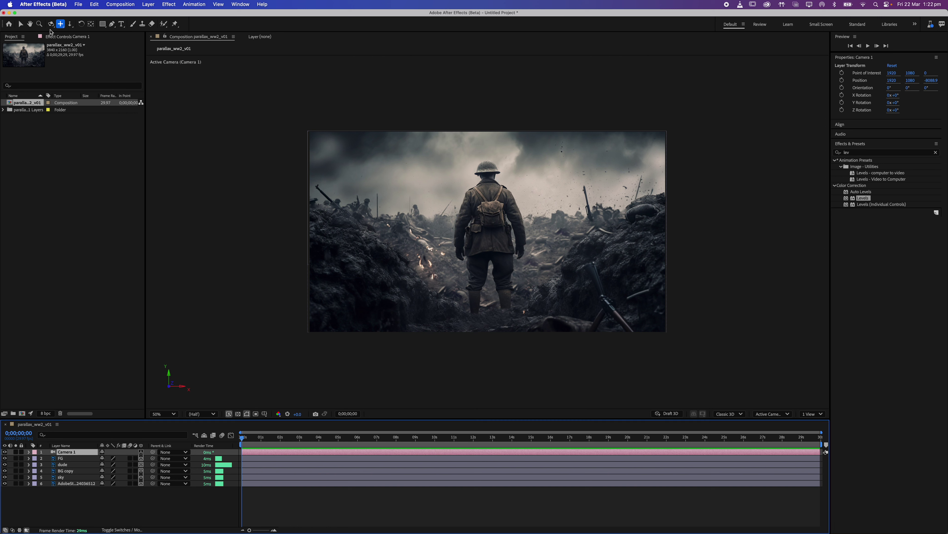
key("c")
key("c")
key("c")
key("c")
mouse_move(490, 264)
left_mouse_down()
mouse_move(457, 263)
mouse_move(519, 269)
mouse_move(493, 242)
mouse_move(525, 242)
mouse_move(522, 258)
mouse_move(442, 259)
mouse_move(486, 262)
left_mouse_up()
key("super+z")
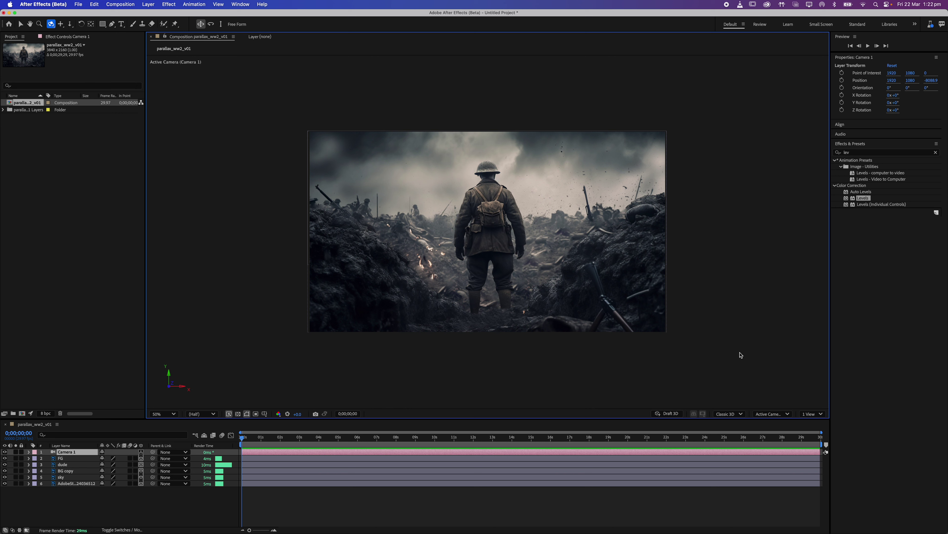
Step: Split the composition viewer into 2 Views and make the second view active for orbiting
left_click(811, 414)
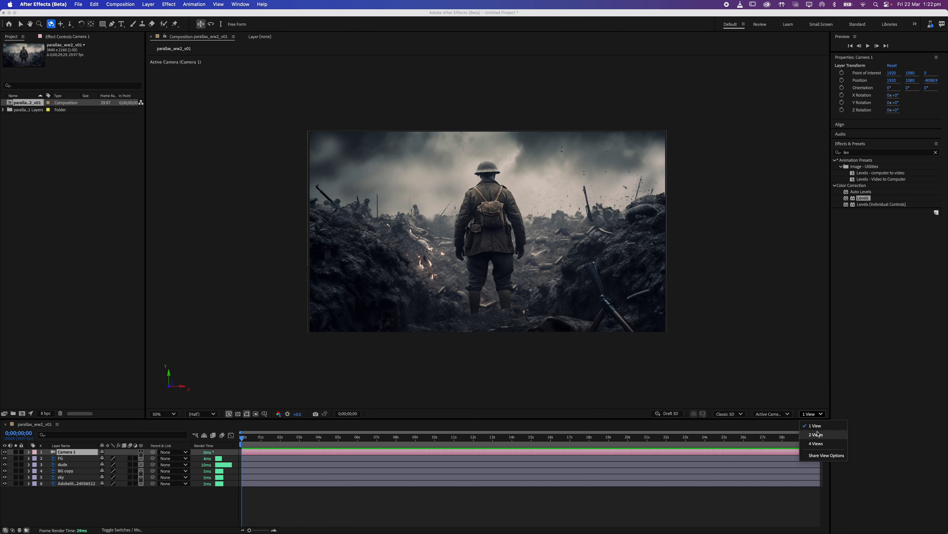
left_click(815, 434)
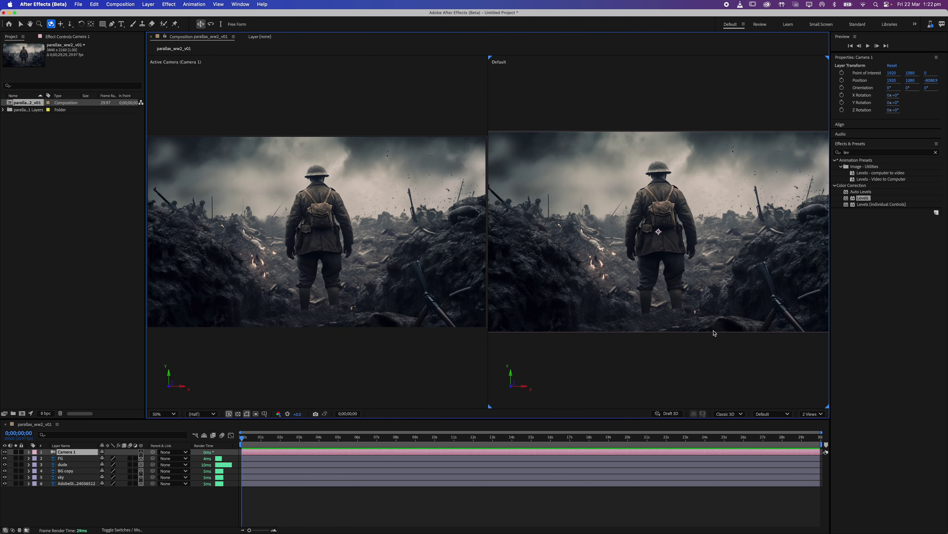
left_click(436, 356)
left_click(537, 365)
left_click_drag(794, 228, 716, 259)
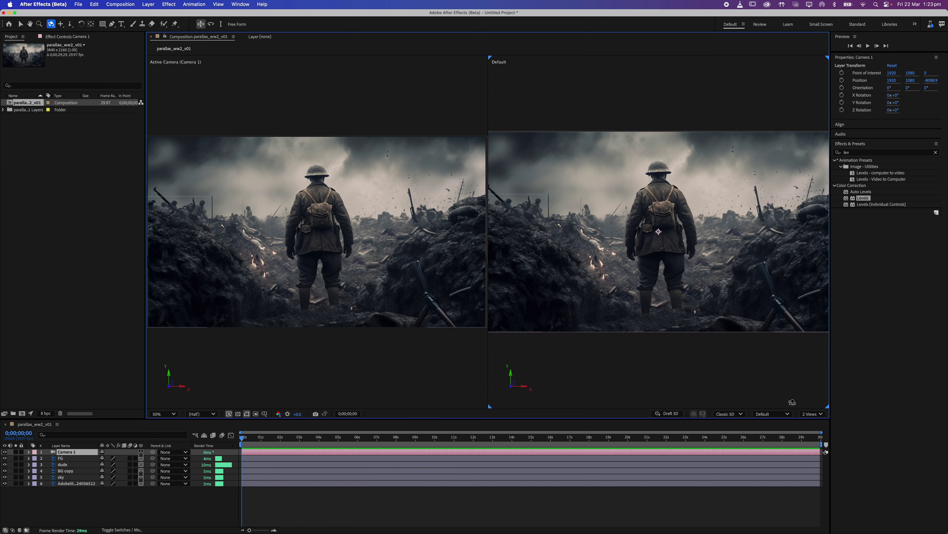
Step: Inspect the camera and layer planes from the Top, Back and Left views in the second view
left_click(769, 416)
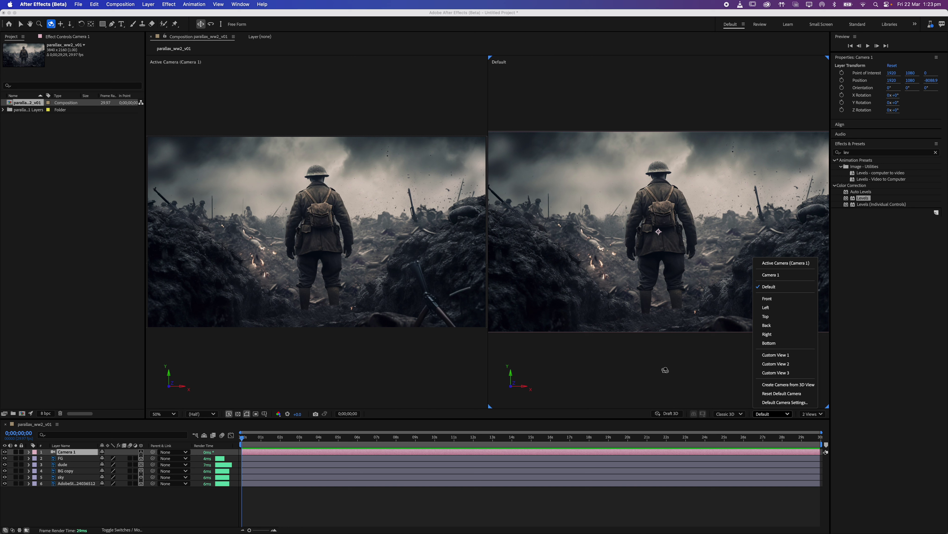
left_click(766, 317)
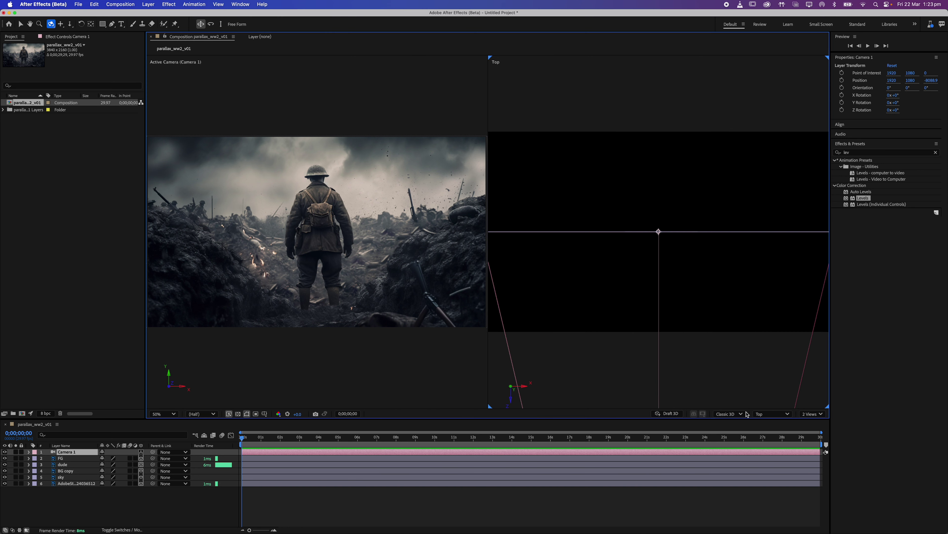
left_click(764, 417)
left_click(784, 327)
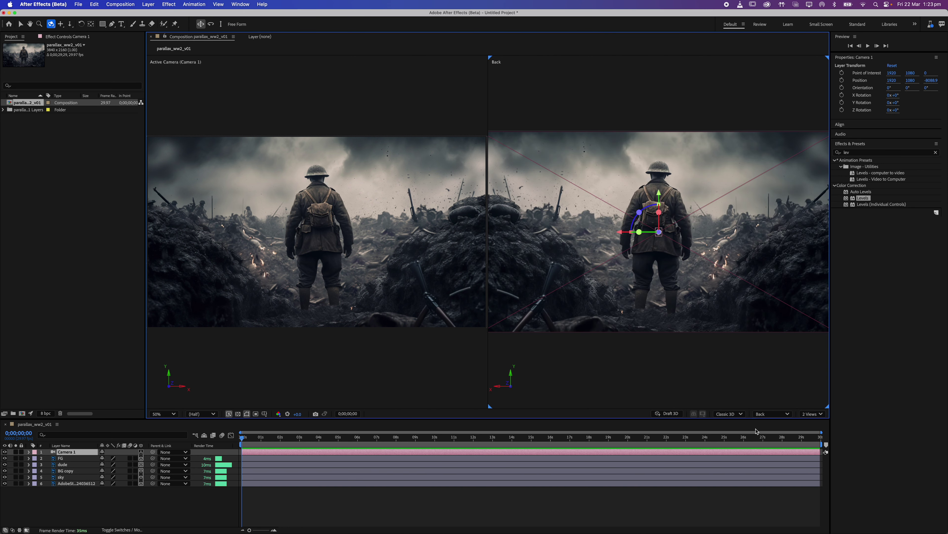
left_click(764, 413)
left_click(767, 307)
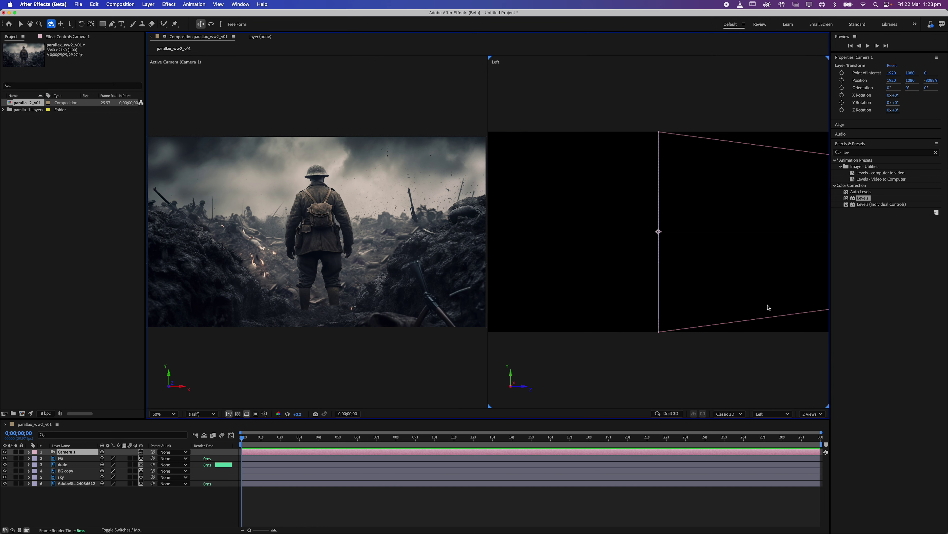
scroll(726, 313, "down", 4)
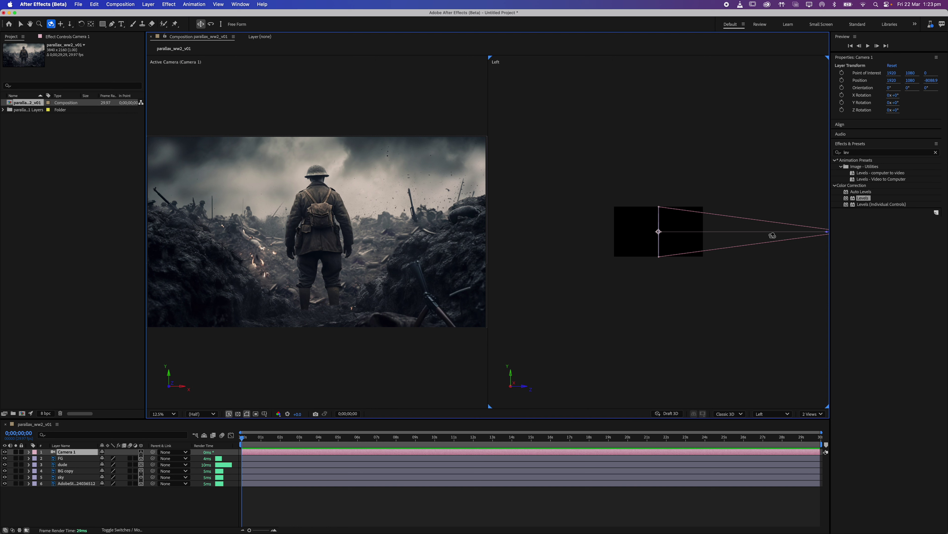
Step: Set the second view to Default, orbit it to an angled side perspective, and frame the layers at 50% zoom
left_click(770, 413)
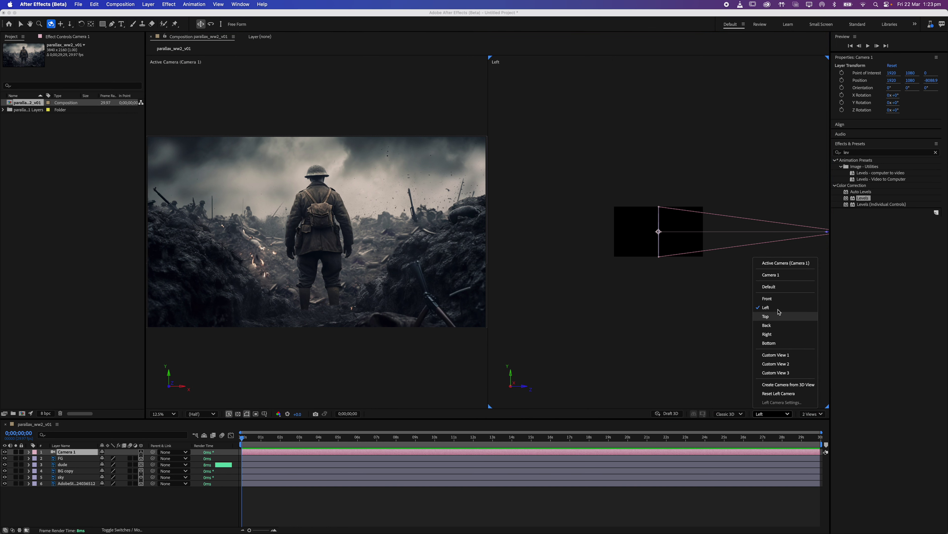
left_click(775, 287)
left_click_drag(689, 242, 688, 242)
scroll(689, 245, "up", 2)
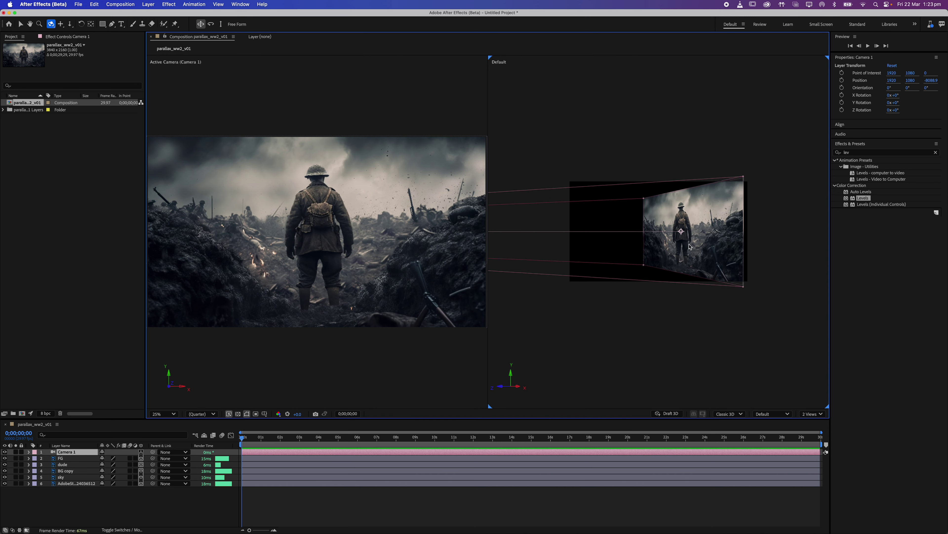
scroll(690, 246, "up", 2)
key("h")
left_click_drag(690, 247, 582, 262)
key("c")
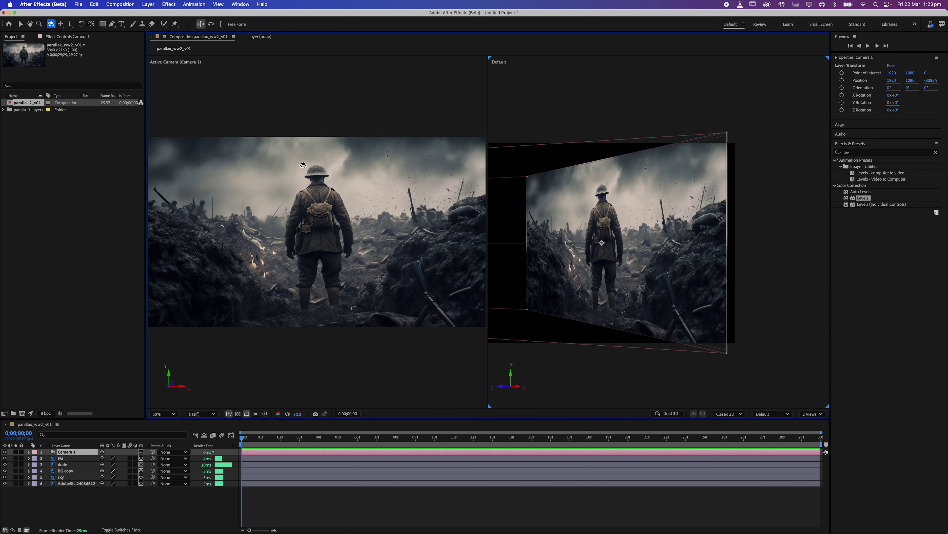
Step: Set the first view to look through Camera 1, keep the second view on Default, and deselect the camera layer
left_click(307, 378)
left_click(772, 416)
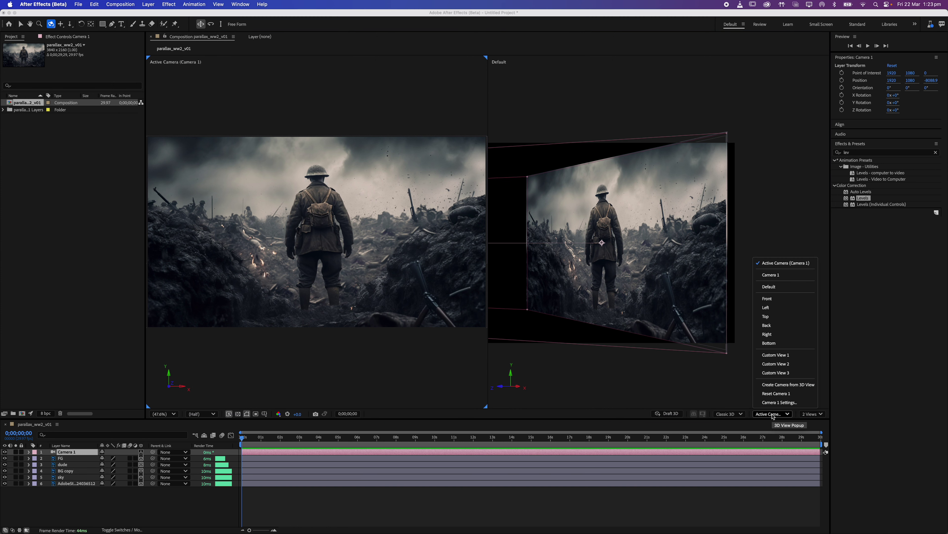
left_click(771, 275)
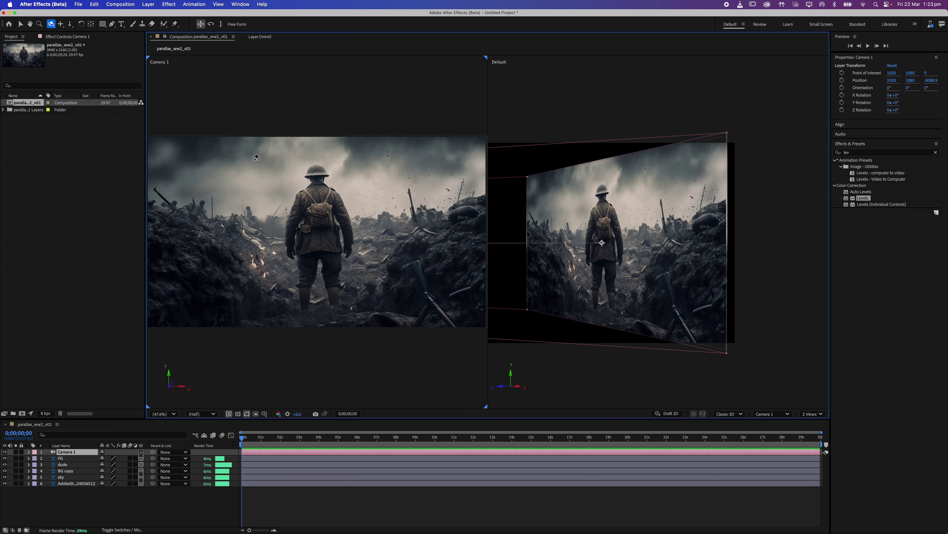
left_click(597, 186)
left_click(64, 497)
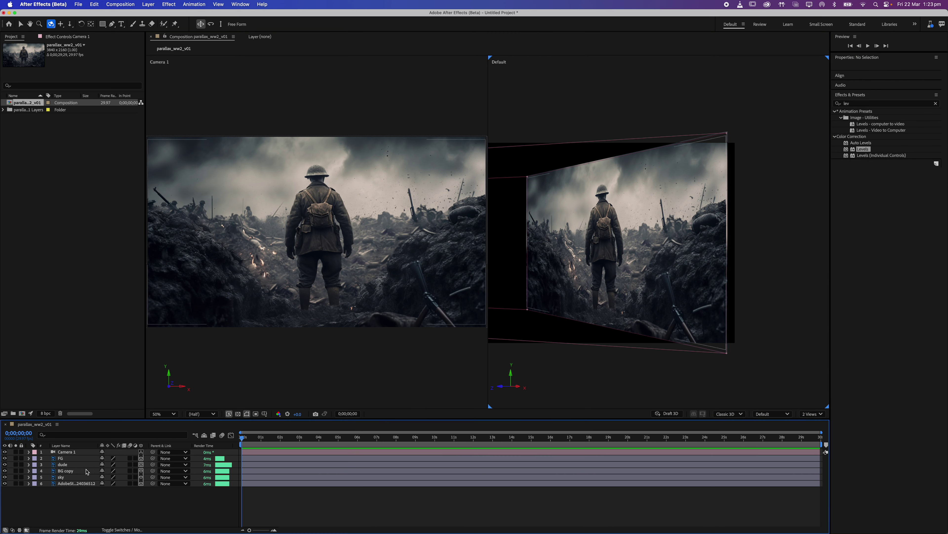
Step: Select the FG layer and toggle its visibility repeatedly to check what it contains, leaving it visible
left_click(63, 459)
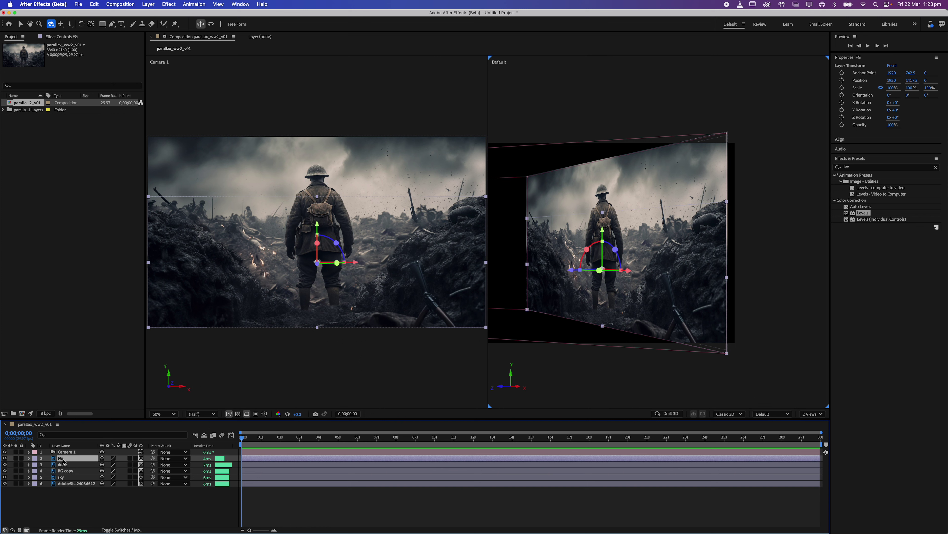
left_click(5, 459)
left_click(5, 459)
left_click(5, 458)
left_click(5, 458)
left_click(5, 459)
left_click(5, 459)
left_click(5, 459)
left_click(4, 459)
Step: Push the dude layer back along the Z axis to a depth of about 685
left_click(63, 466)
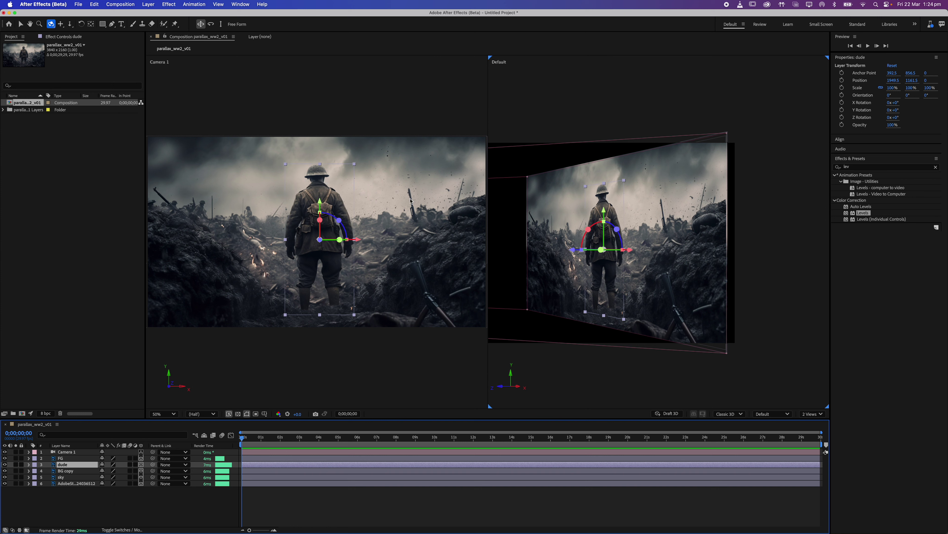
left_click(21, 24)
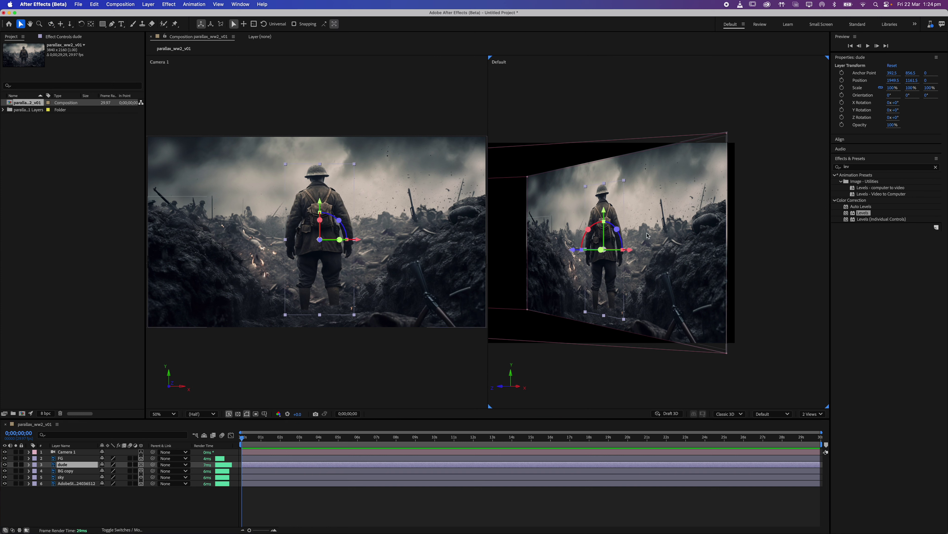
left_click_drag(573, 253, 615, 249)
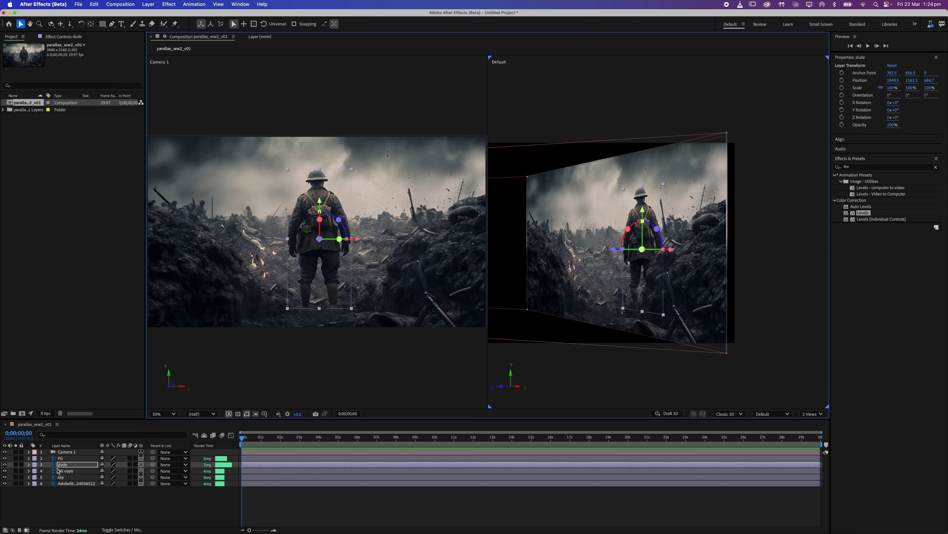
Step: Reveal the dude layer's Position, set its Z to about 995, and lower the layer to a Y of about 1284
key("p")
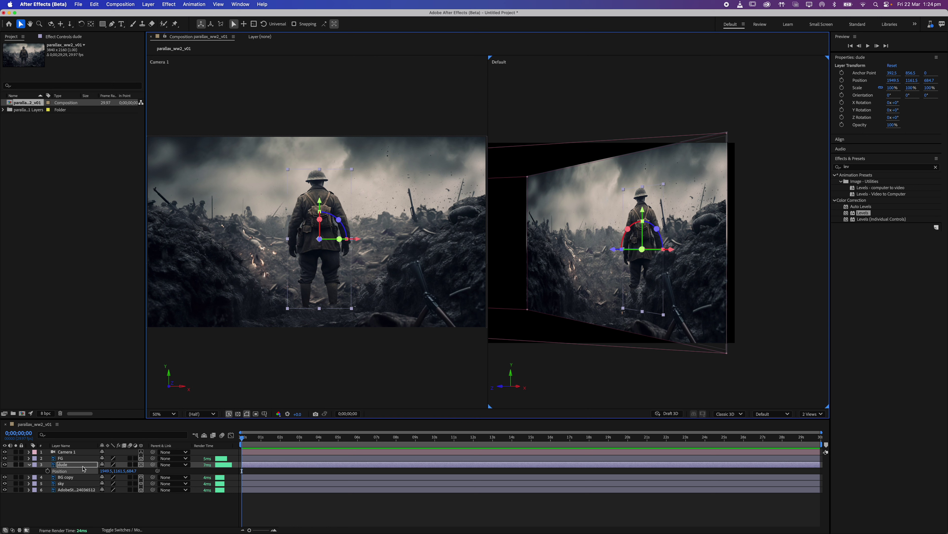
mouse_move(104, 472)
left_mouse_down()
mouse_move(88, 477)
mouse_move(121, 475)
left_mouse_up()
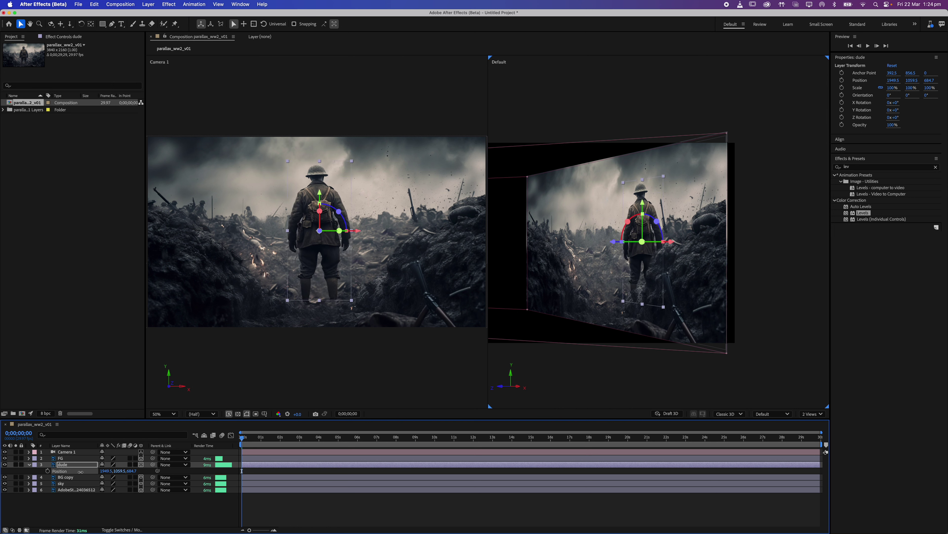
left_click_drag(135, 473, 248, 497)
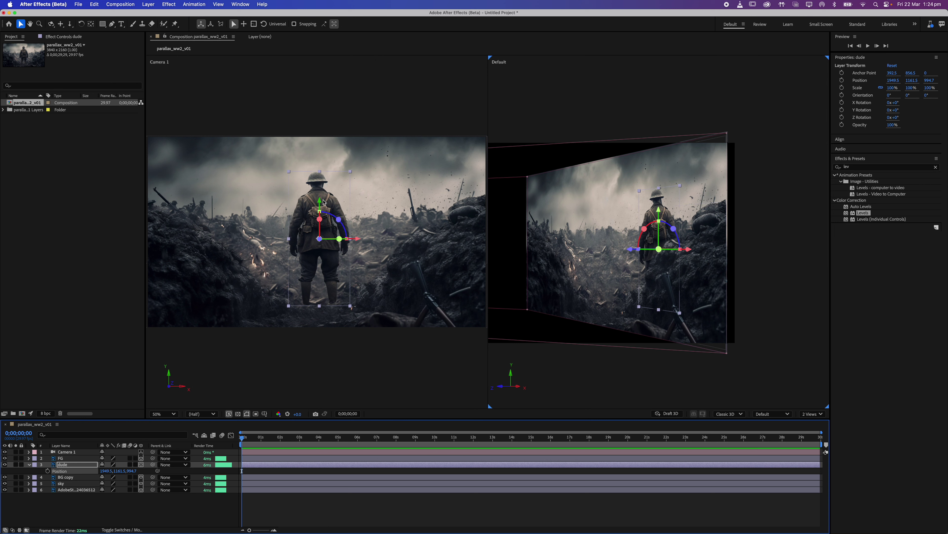
left_click_drag(322, 207, 317, 246)
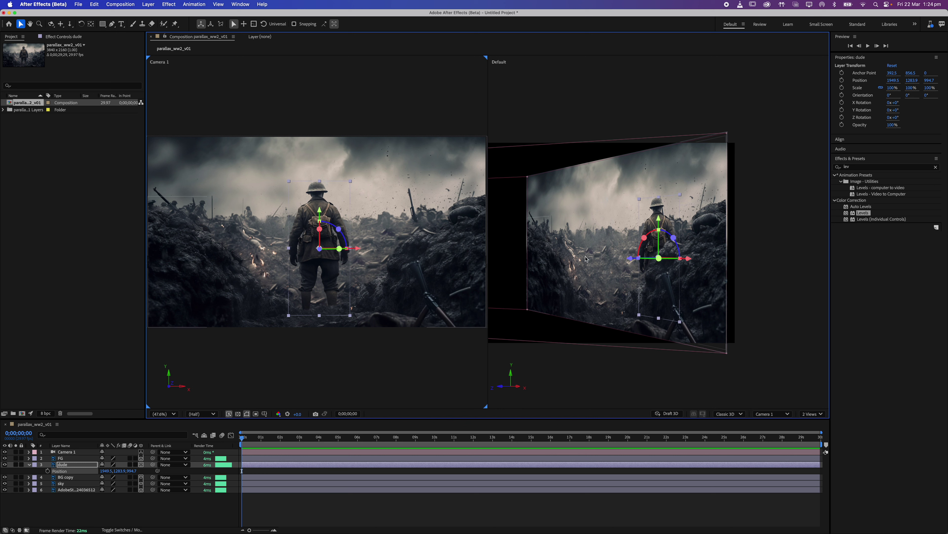
Step: Try to push the BG copy layer back along the Z axis on its own, and undo the move
key("c")
scroll(583, 257, "down", 5)
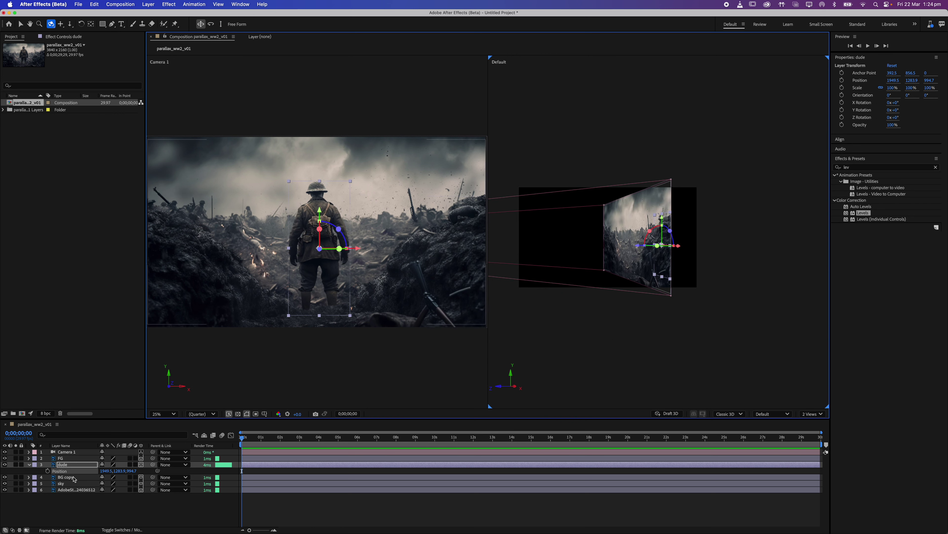
left_click(65, 477)
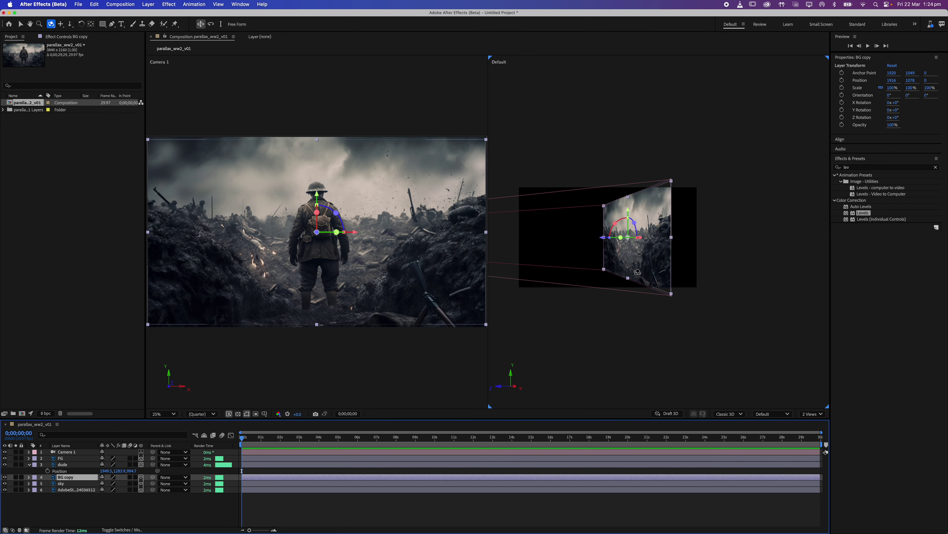
key("v")
left_click_drag(606, 238, 682, 238)
key("ctrl+z")
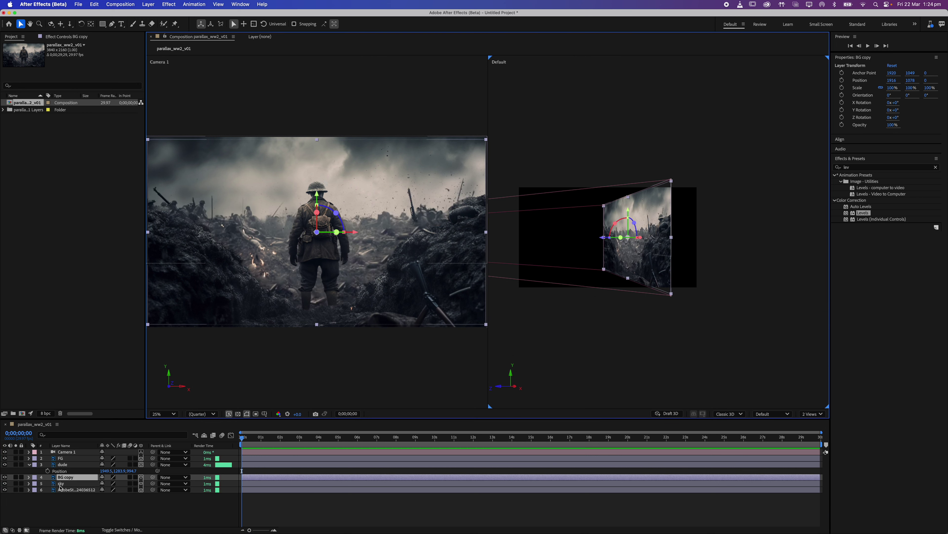
Step: Hide the AdobeStock layer and push the BG copy and sky layers together along the Z axis, well behind the dude layer
left_click(62, 483, "shift")
left_click(5, 490)
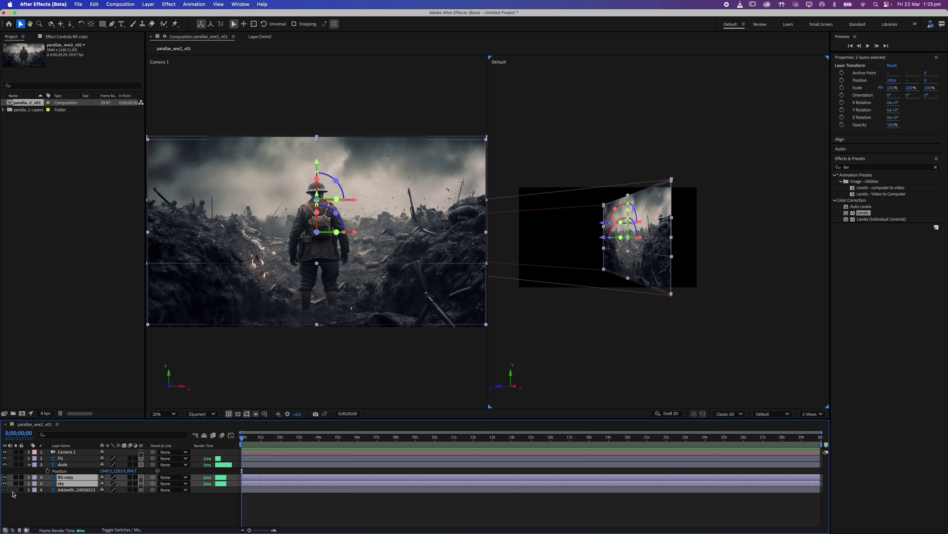
left_click(80, 490)
left_click(65, 477)
left_click(64, 483, "shift")
left_click_drag(602, 224, 734, 231)
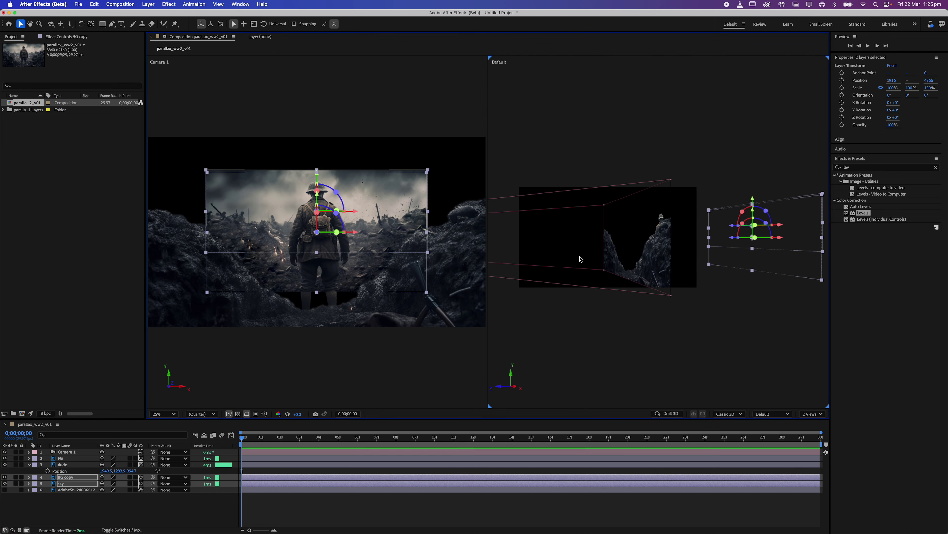
Step: Push the sky layer alone farther back along the Z axis to a depth of about 13198
left_click(635, 346)
left_click(735, 246)
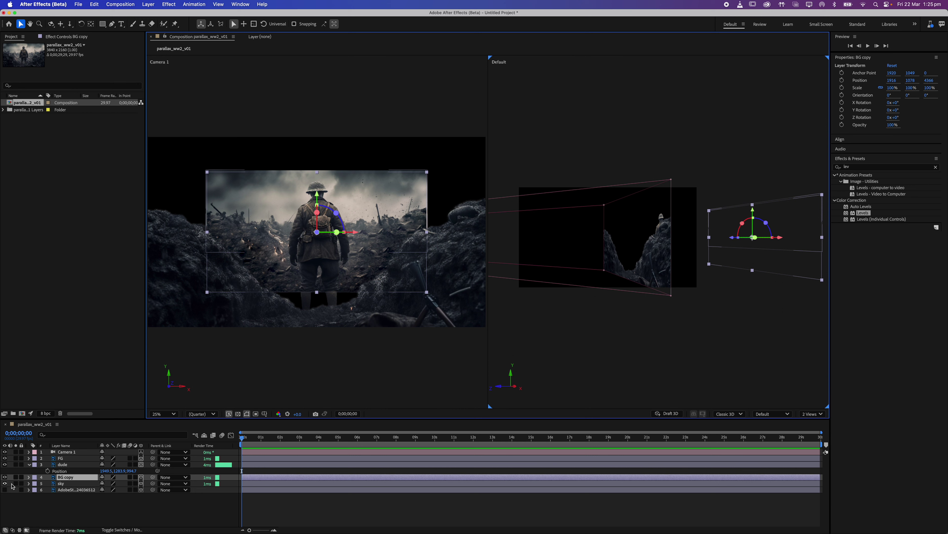
left_click(61, 484)
left_click_drag(732, 226, 888, 234)
key("comma")
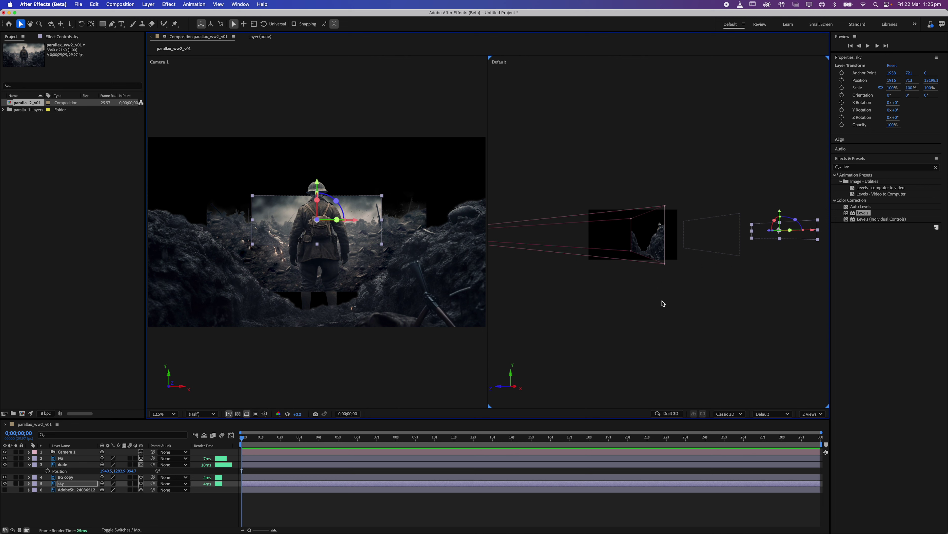
Step: Scale the sky layer to 430% and raise it to a Y of about 624
key("c")
left_click_drag(662, 301, 666, 302)
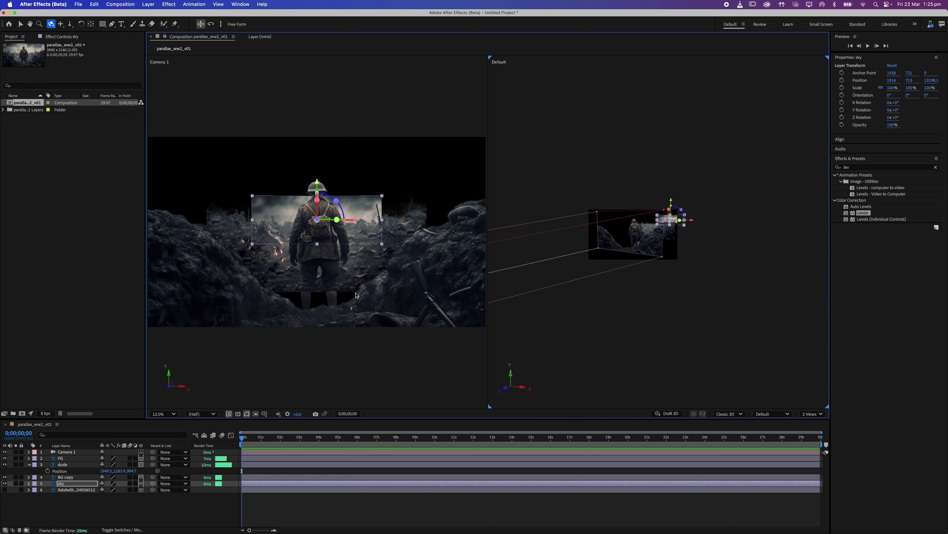
left_click(355, 347)
left_click(57, 483)
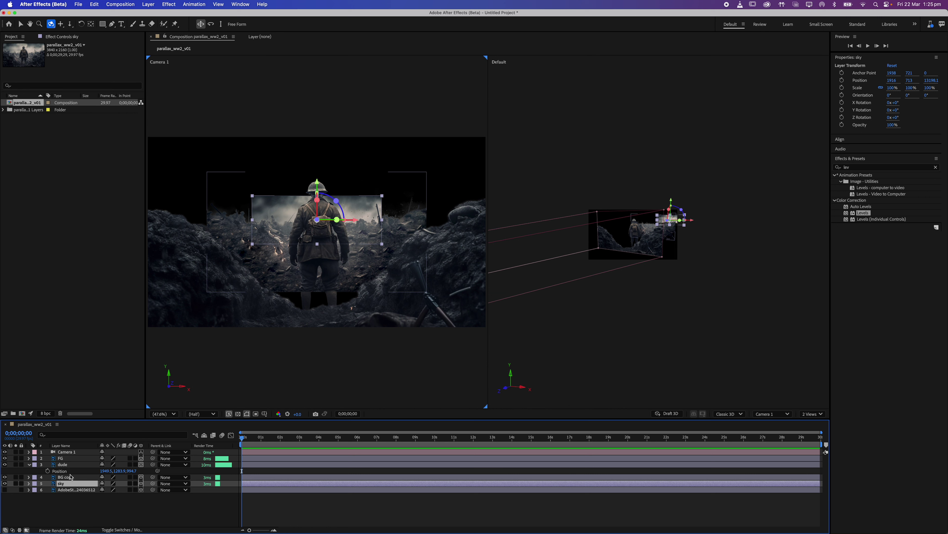
key("s")
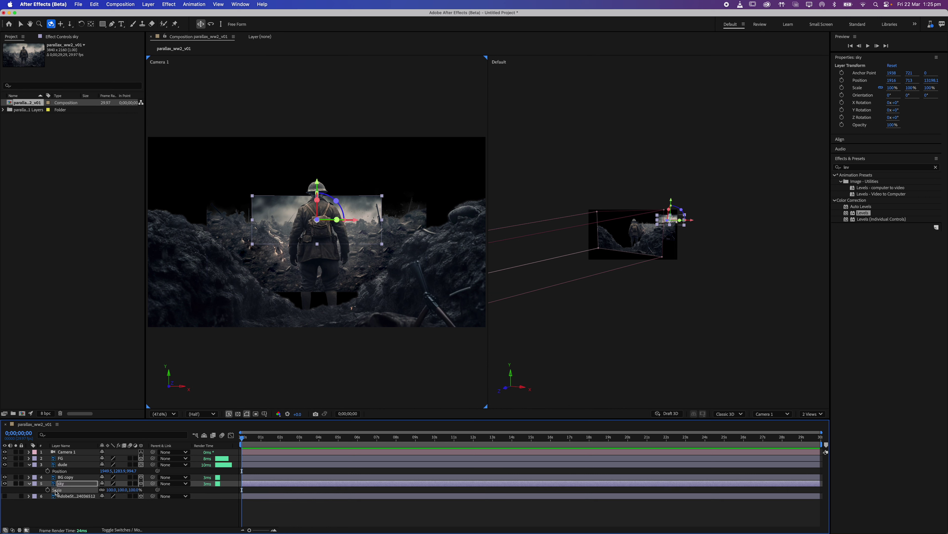
left_click(29, 484)
left_click(28, 484)
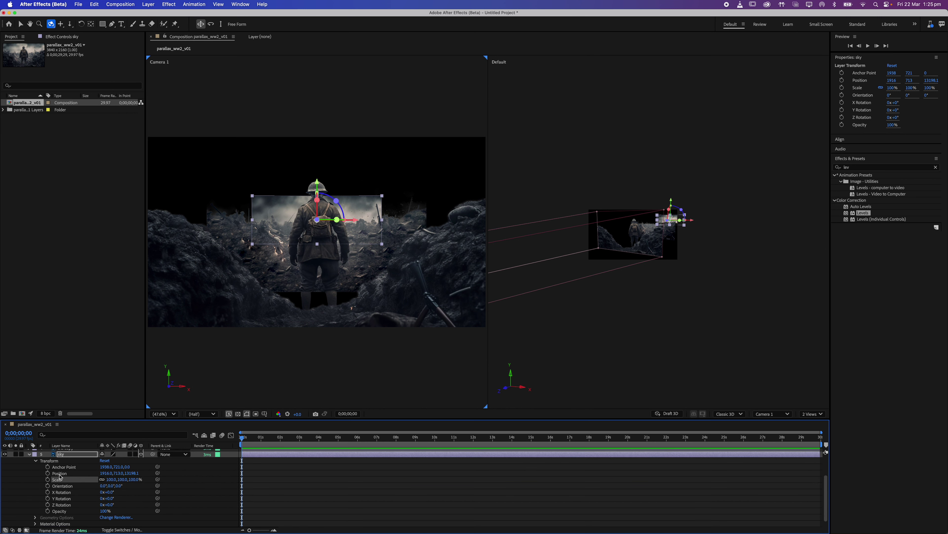
key("s")
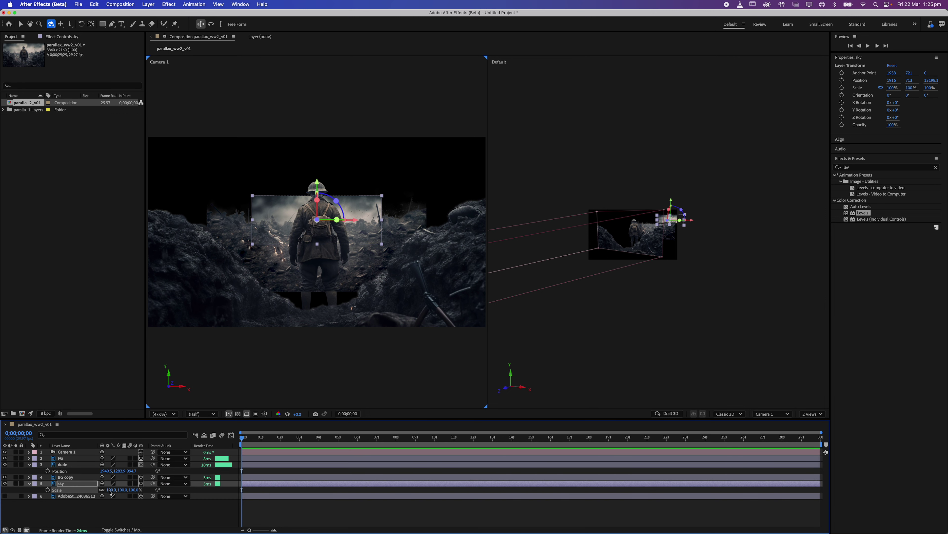
left_click_drag(111, 491, 255, 510)
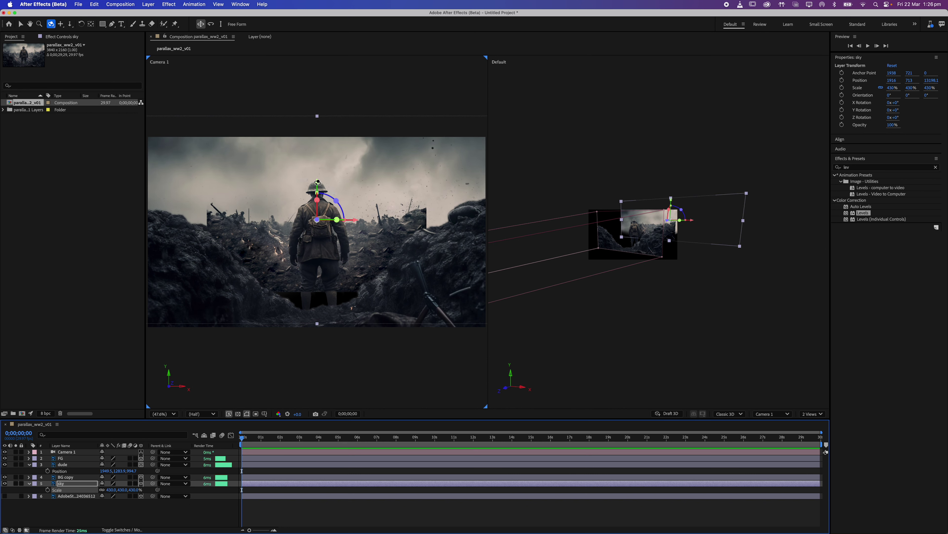
key("v")
mouse_move(317, 183)
left_mouse_down()
mouse_move(320, 165)
mouse_move(316, 181)
left_mouse_up()
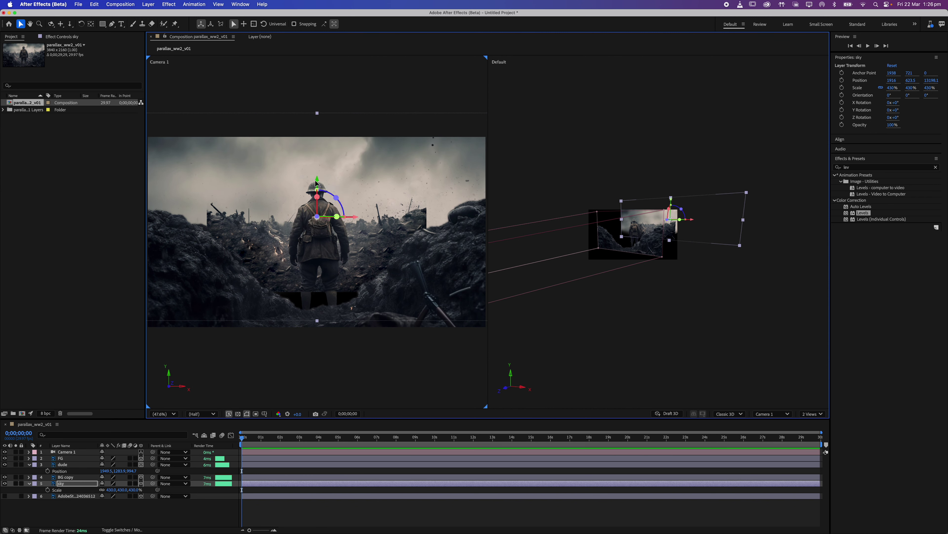
Step: Scale the BG copy layer to 172% and lower it to a Y of about 1293
left_click(64, 479)
key("s")
left_click_drag(111, 486, 140, 488)
left_click_drag(319, 198, 318, 208)
left_click_drag(317, 209, 318, 209)
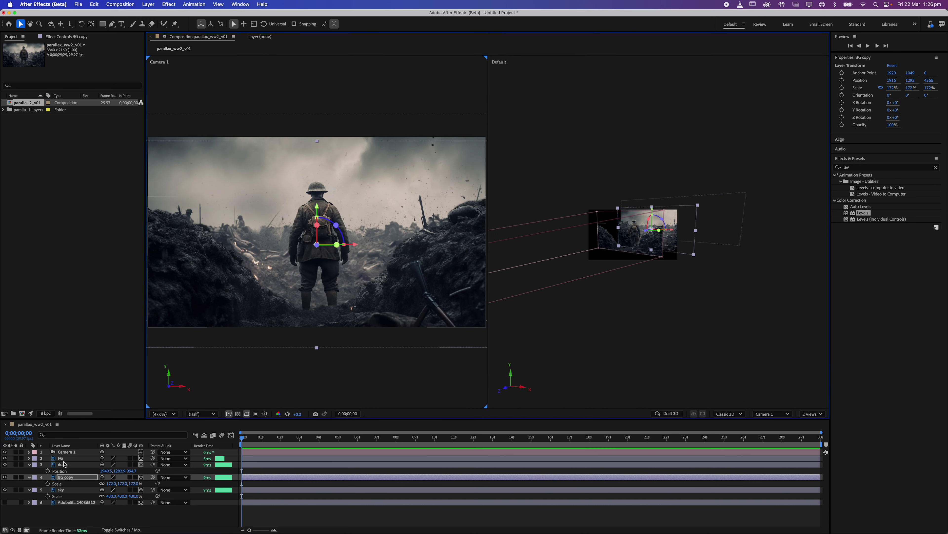
Step: Move the dude layer to an X of about 1893 and lower it to a Y of 1303
left_click(338, 249)
left_click_drag(361, 251, 357, 252)
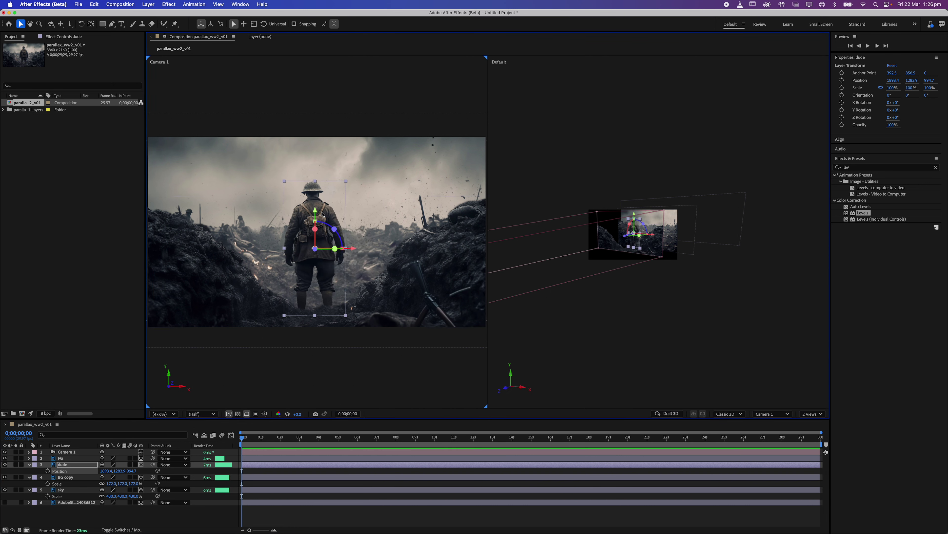
left_click_drag(316, 212, 315, 174)
key("super+z")
left_click_drag(316, 217, 316, 218)
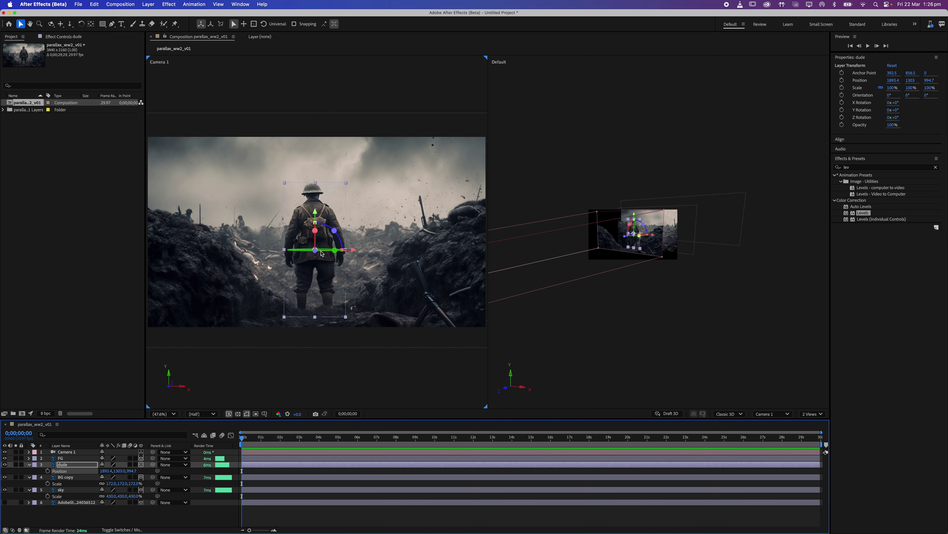
Step: Switch the composition to a single view through Camera 1 at 50% magnification
key("c")
left_click_drag(587, 176, 659, 284)
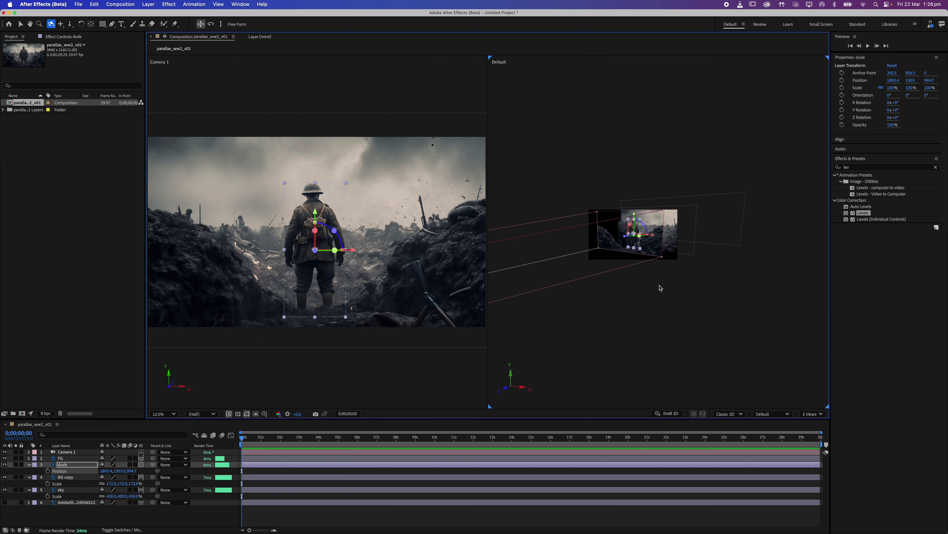
left_click(403, 363)
left_click(812, 413)
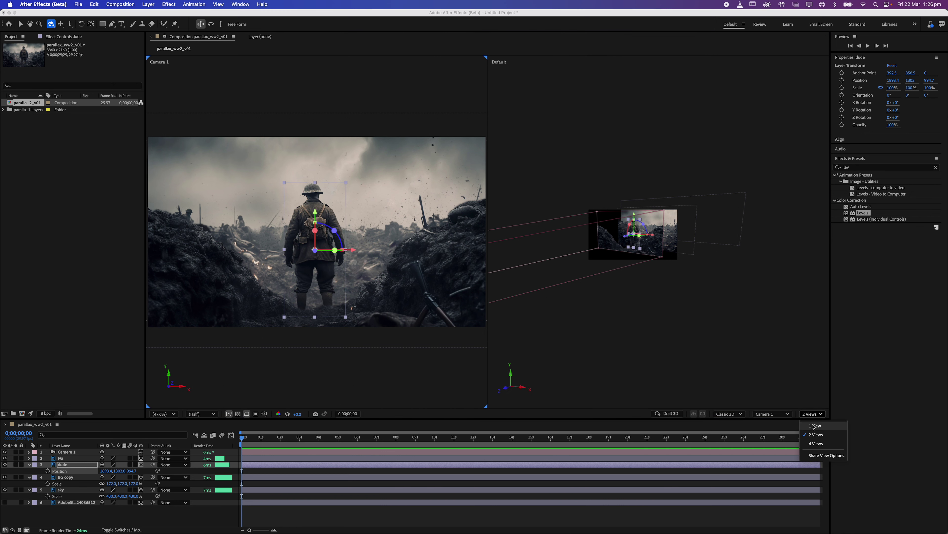
left_click(814, 425)
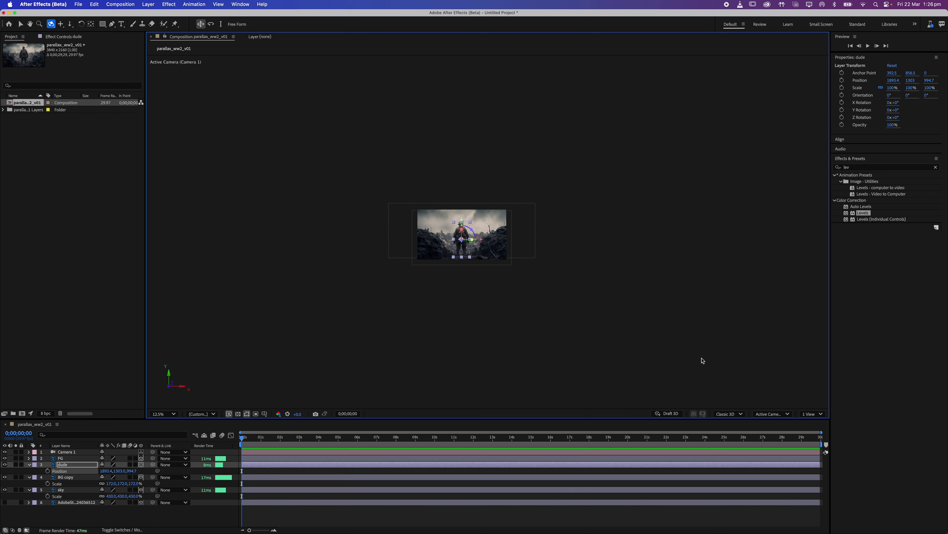
key("period")
key("period")
key("period")
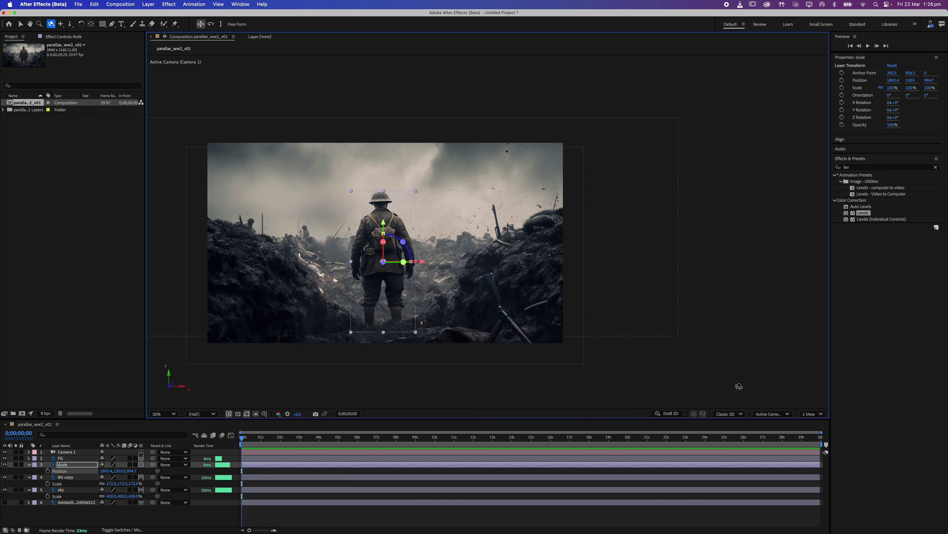
left_click(772, 413)
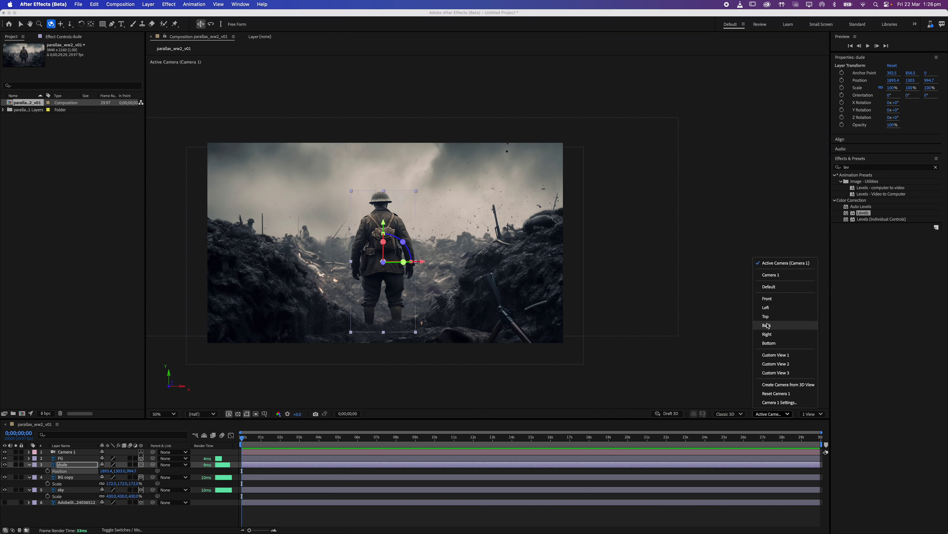
left_click(771, 274)
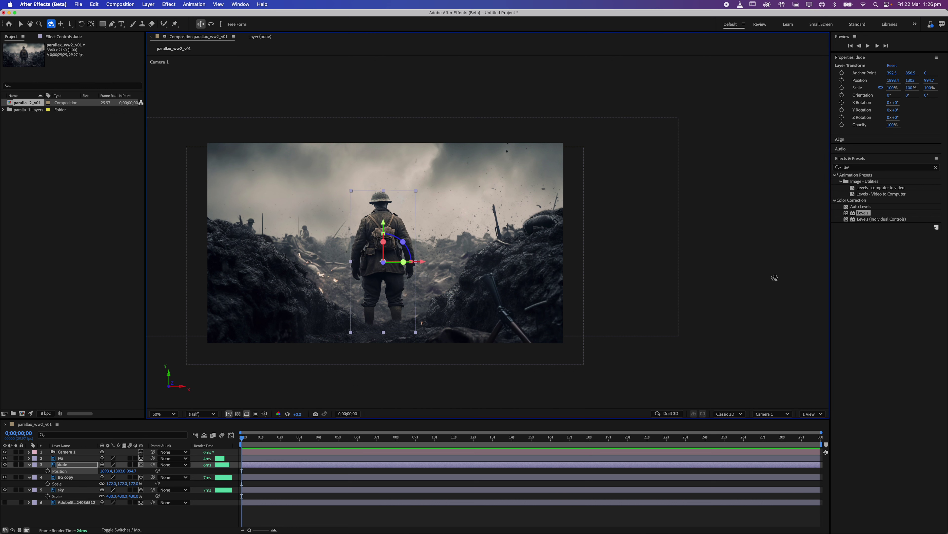
Step: Select the Camera 1 layer and collapse the open properties of the dude, BG copy and sky layers
left_click(67, 454)
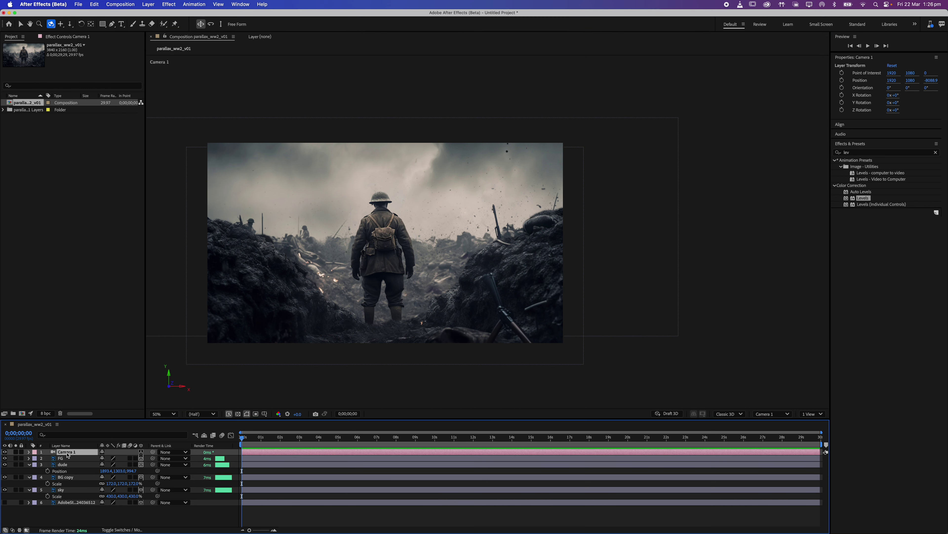
left_click(29, 464)
left_click(29, 470)
left_click(29, 477)
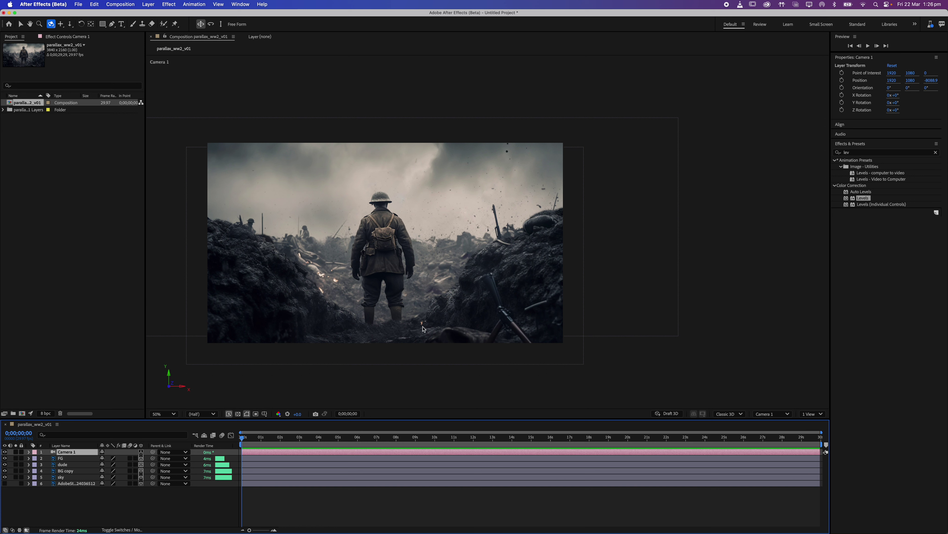
Step: Set the work area to end at 0;00;06;00 and trim the composition to it
left_click_drag(270, 444, 356, 451)
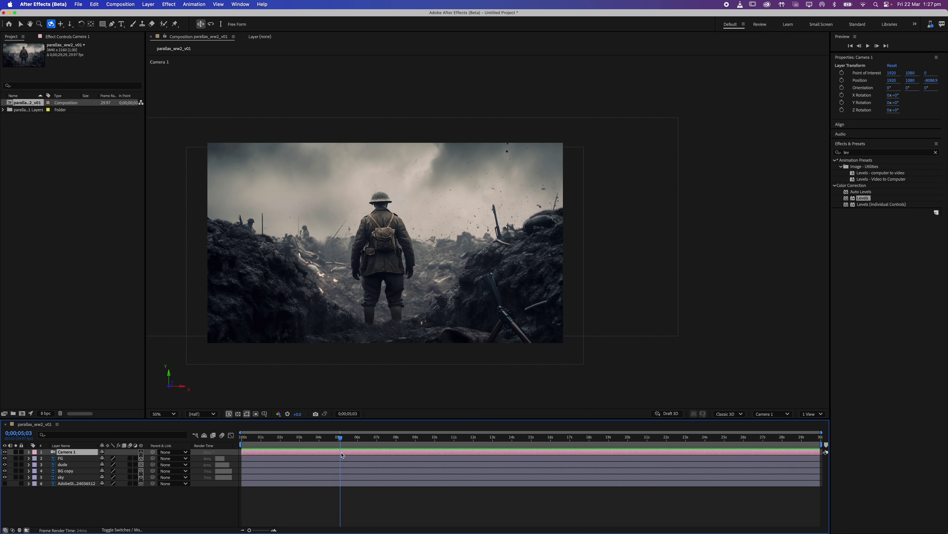
key("ctrl+super+space")
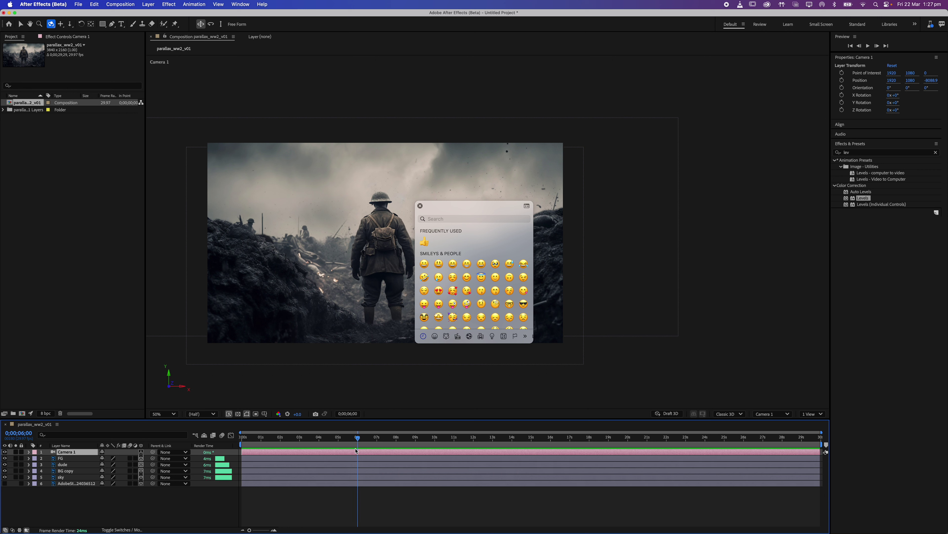
key("Escape")
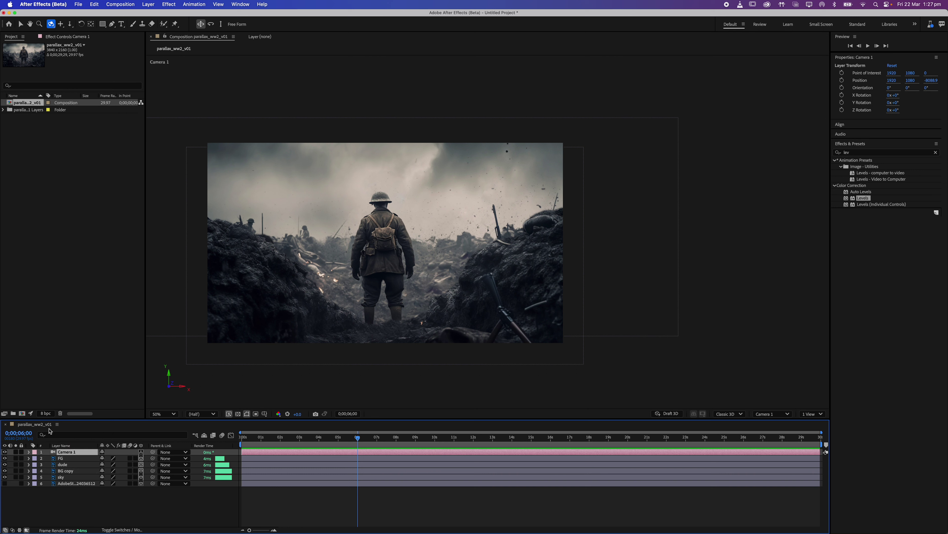
left_click(24, 434)
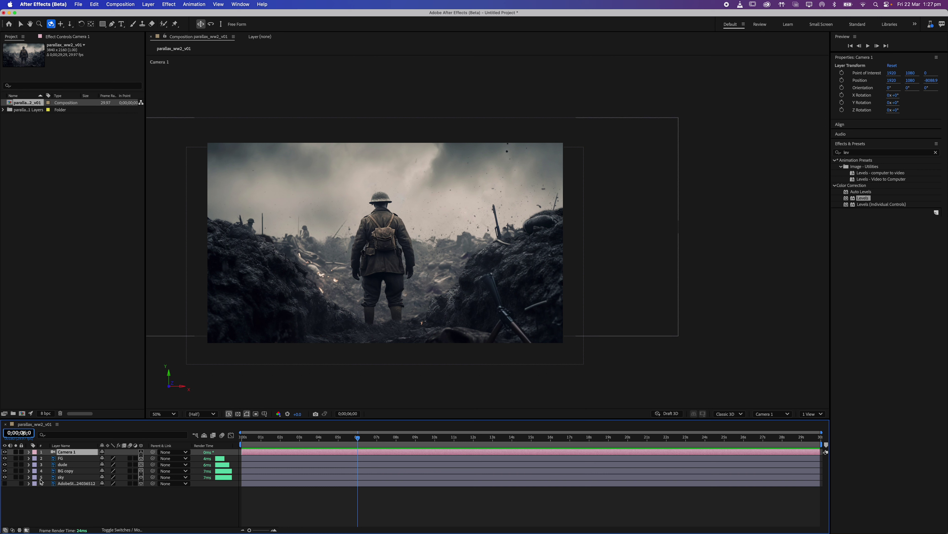
key("Return")
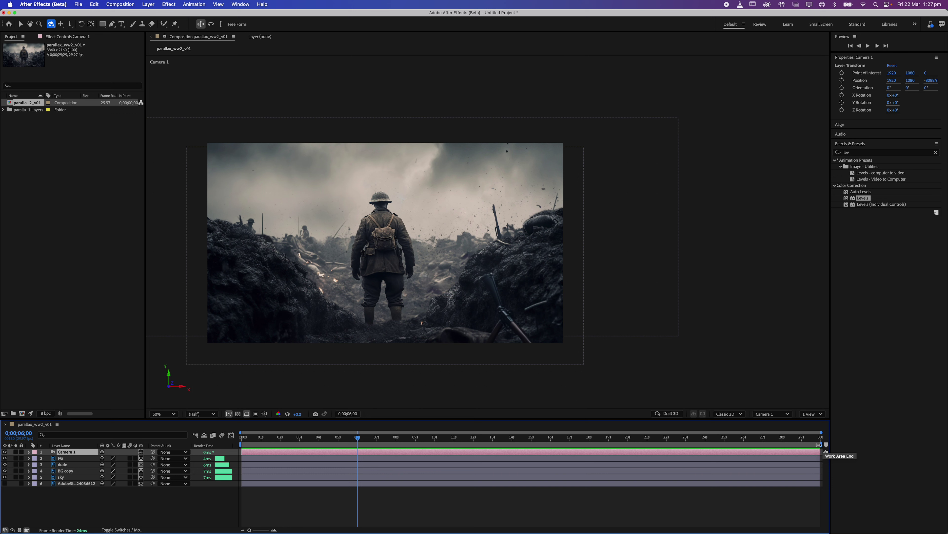
left_click_drag(819, 444, 363, 448)
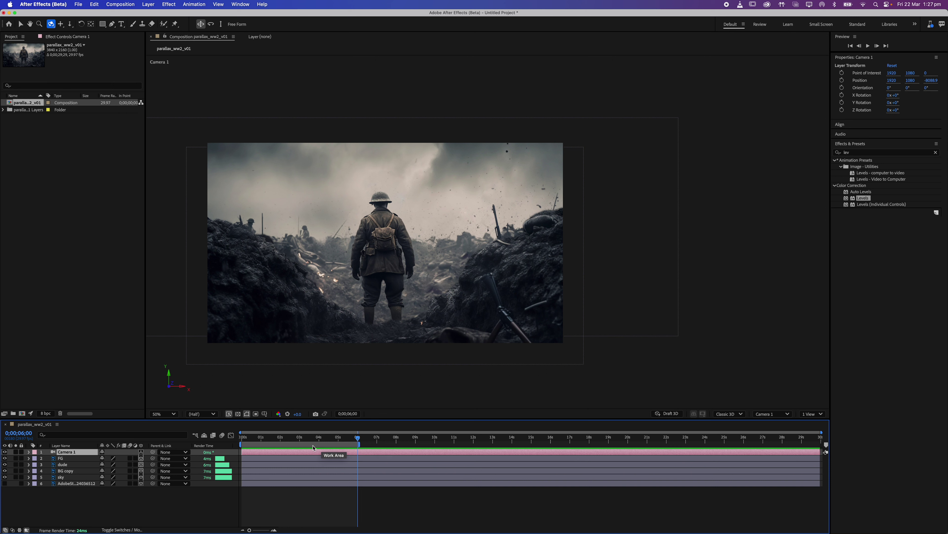
right_click(325, 447)
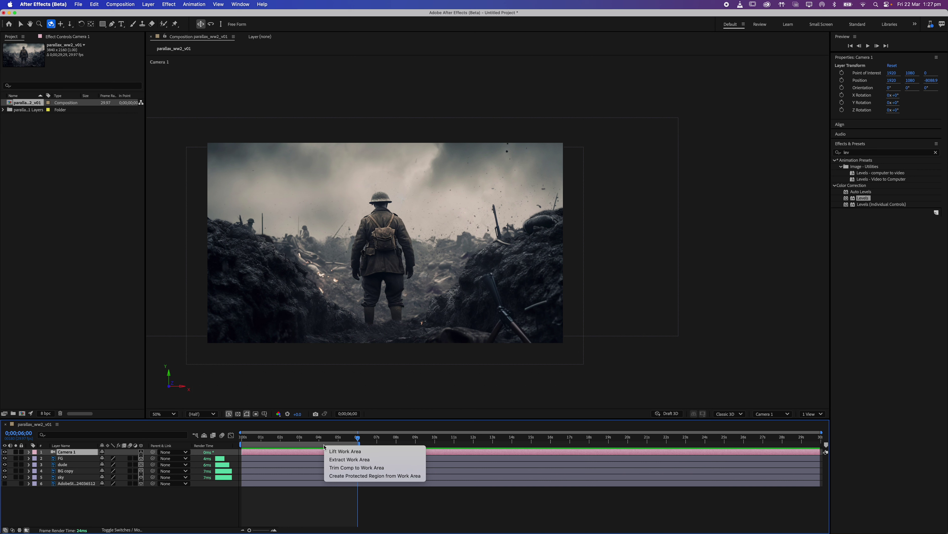
left_click(335, 468)
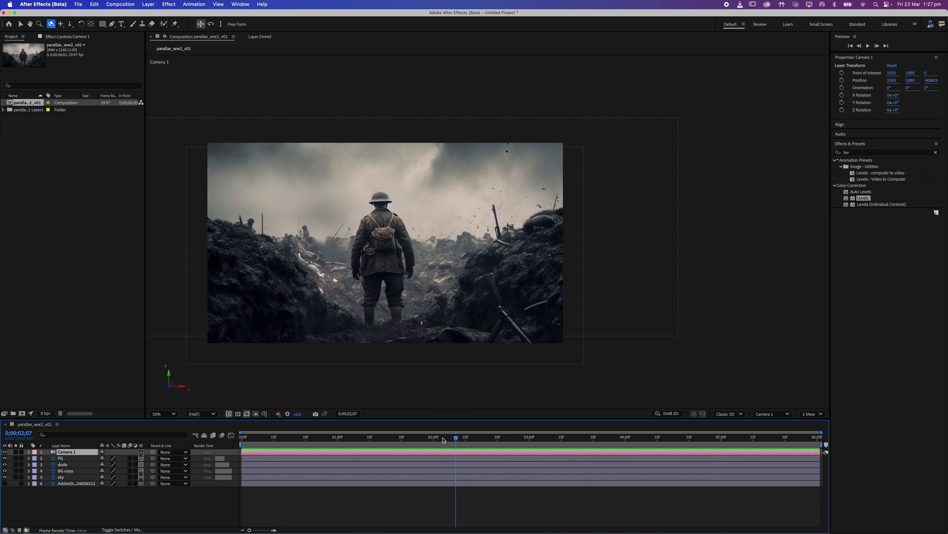
Step: Add a starting Position keyframe to Camera 1 at 0;00;00;00 and orbit the camera to a position of about 796, 655, -7973
key("Home")
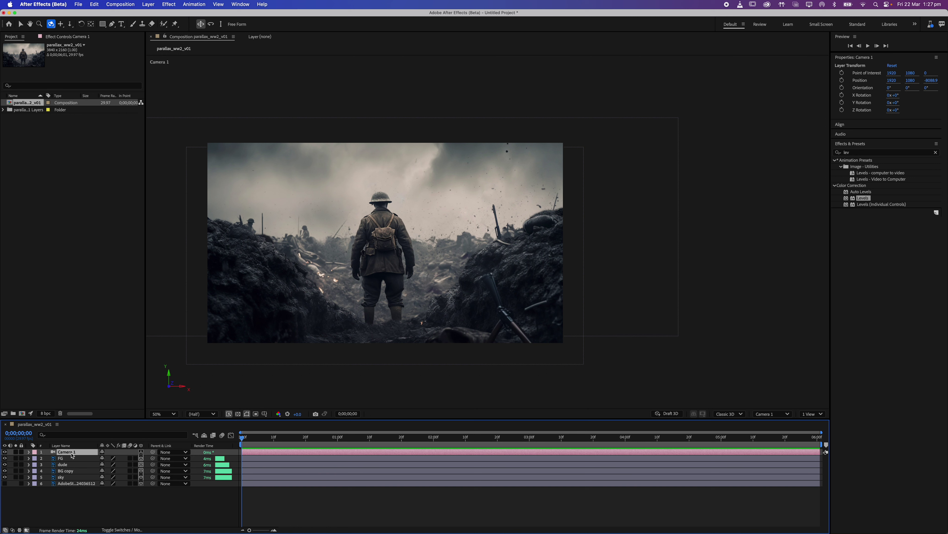
key("p")
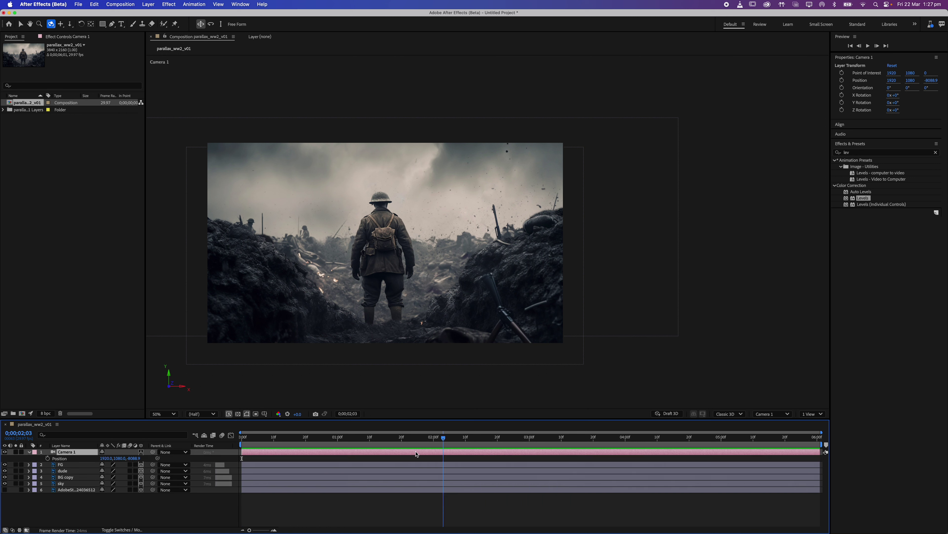
left_click(48, 458)
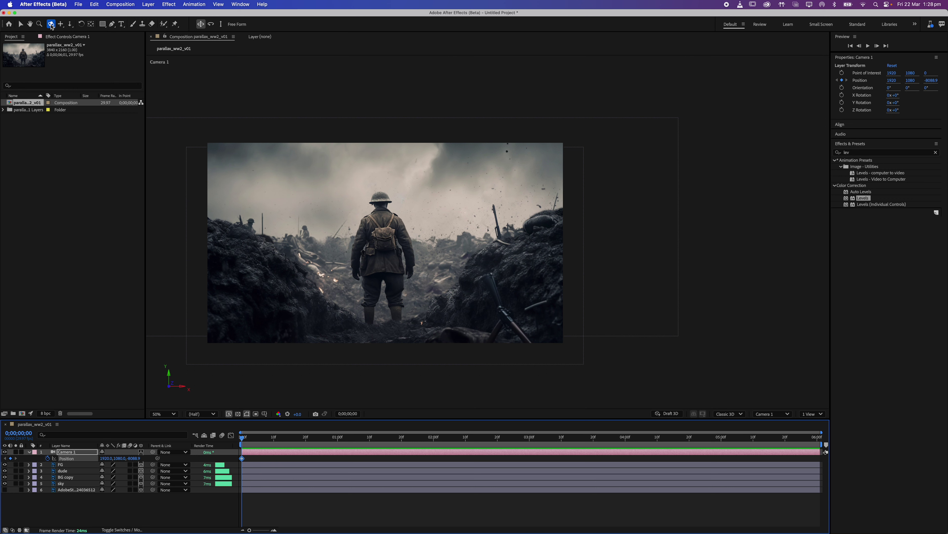
left_click_drag(359, 257, 360, 255)
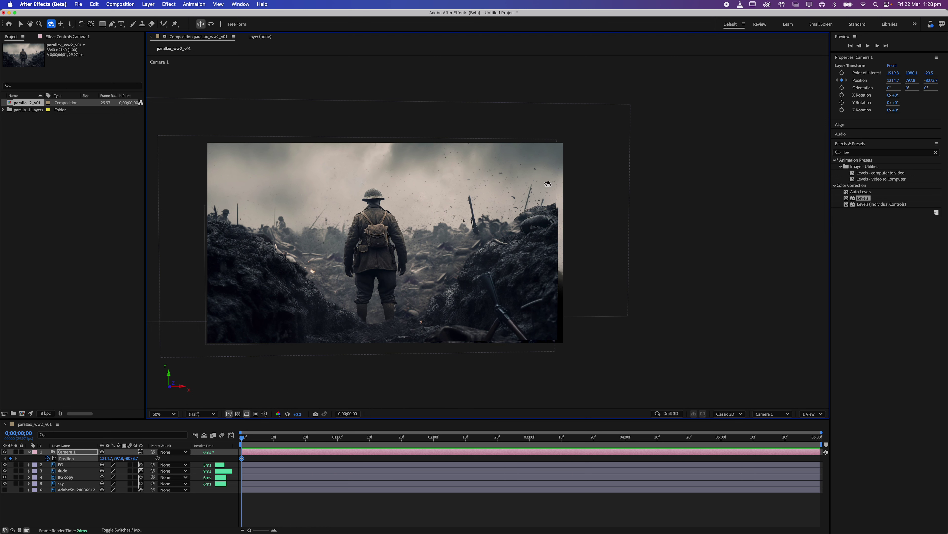
left_click_drag(452, 290, 451, 290)
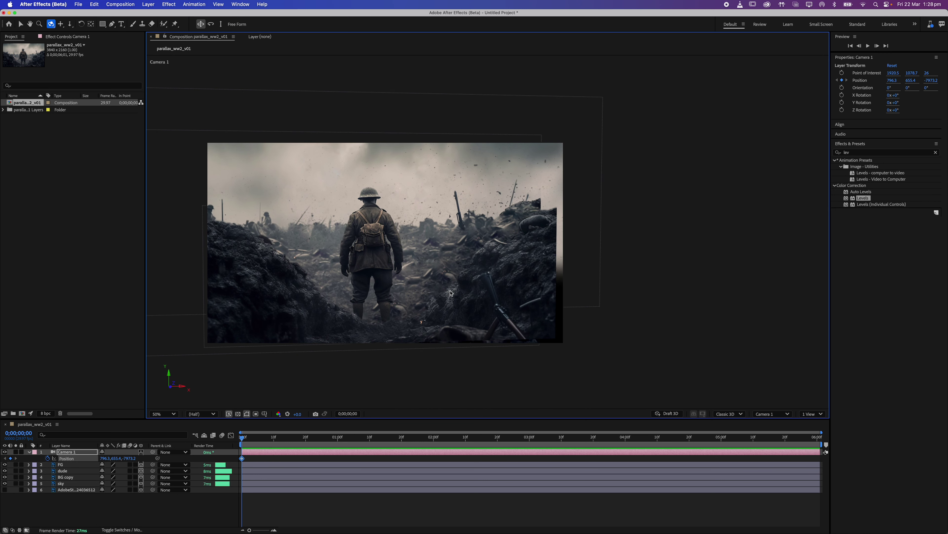
Step: Scale the BG copy layer to 206% and lower it to a Y of about 1605
left_click(62, 484)
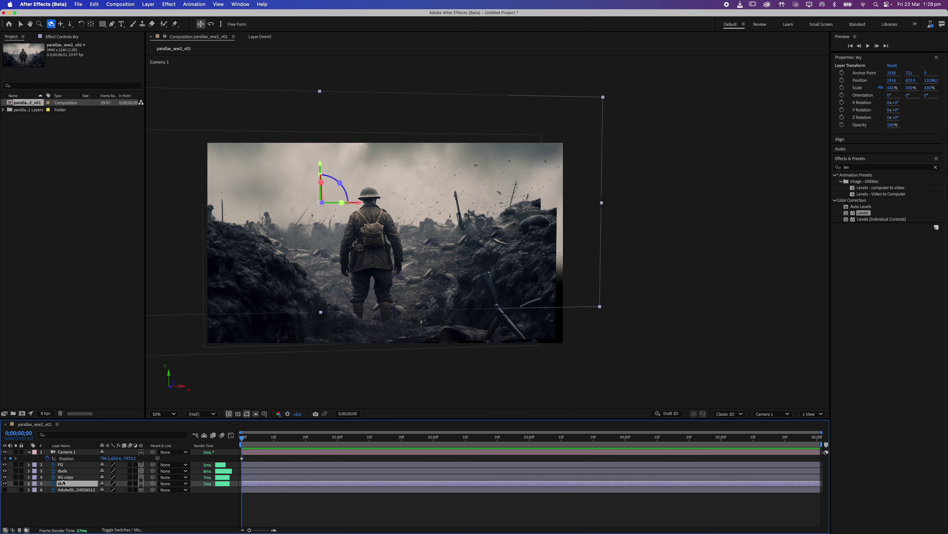
left_click(66, 477)
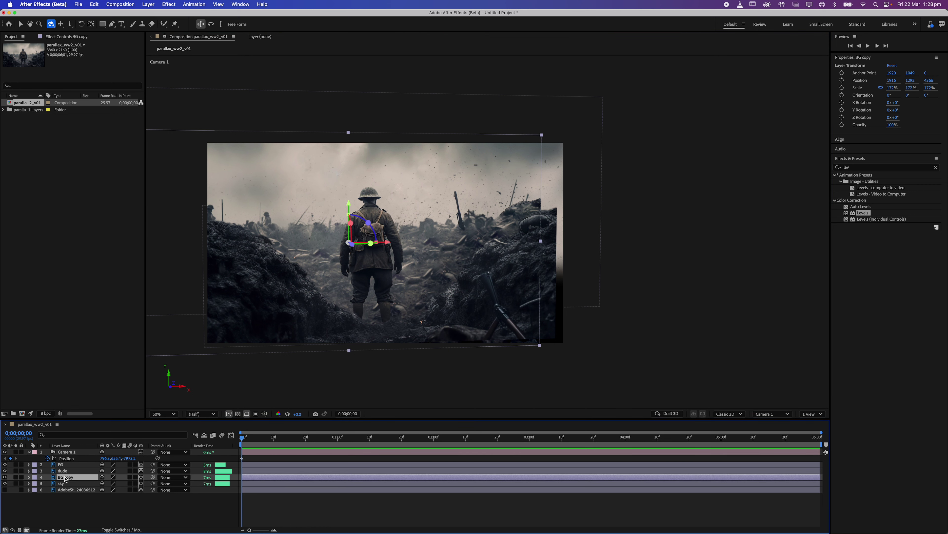
key("s")
left_click_drag(109, 483, 123, 485)
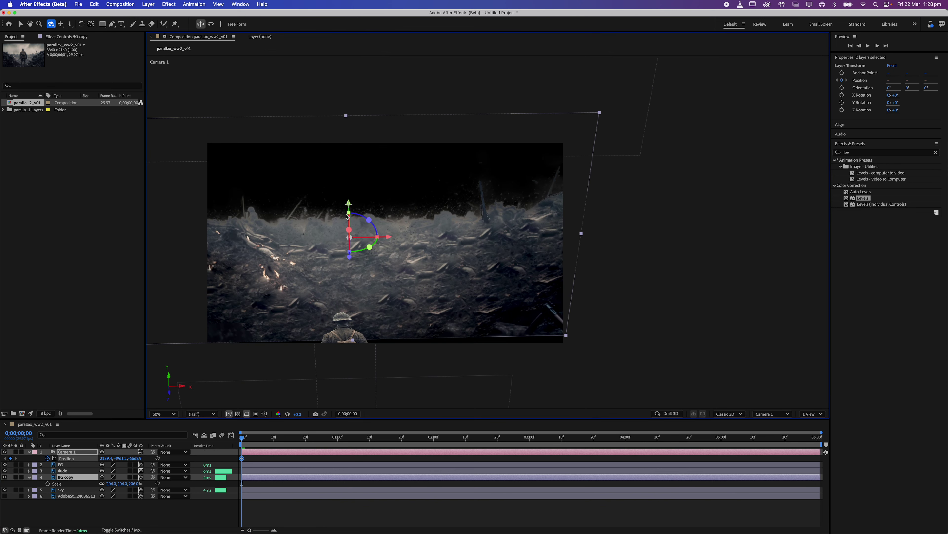
key("v")
left_click_drag(346, 212, 347, 226)
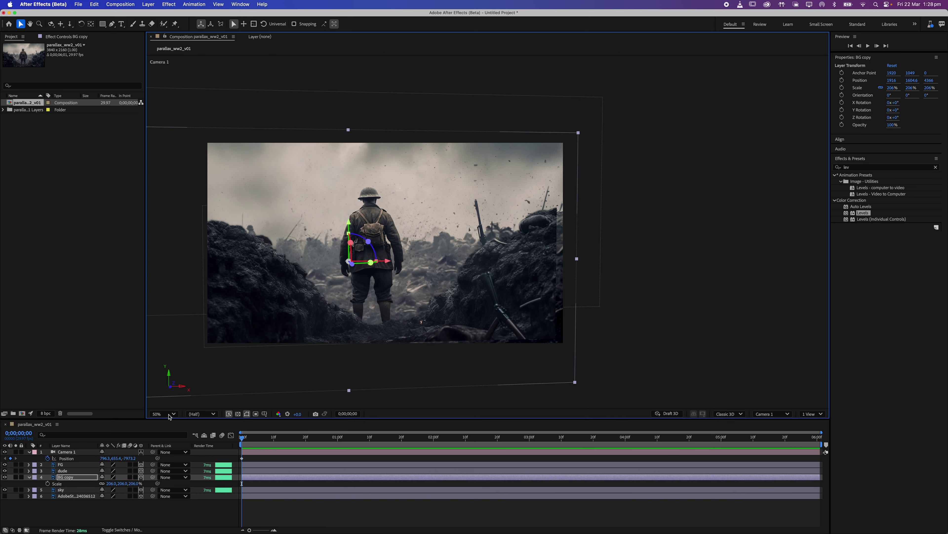
Step: Scale the FG layer up to 105% so it fills the edge of the frame
left_click(66, 467)
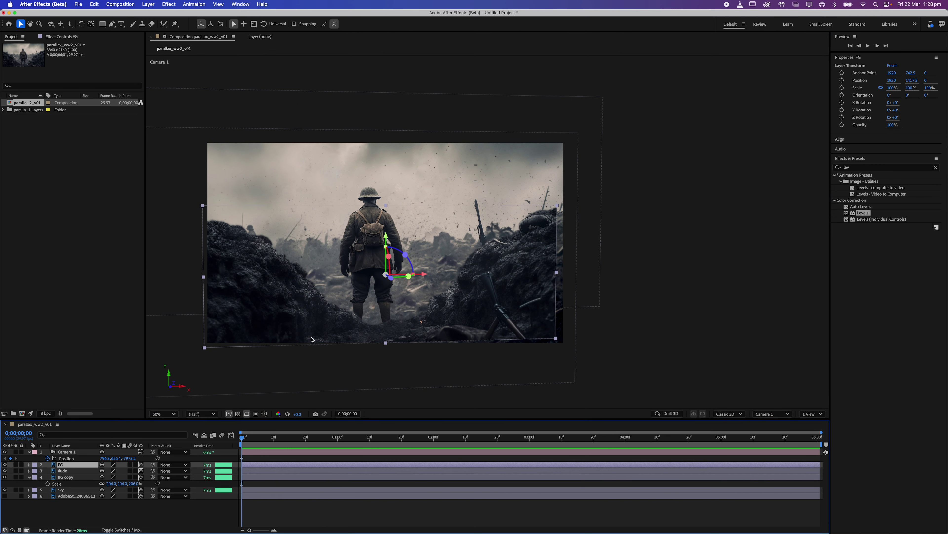
key("s")
left_click_drag(114, 471, 115, 472)
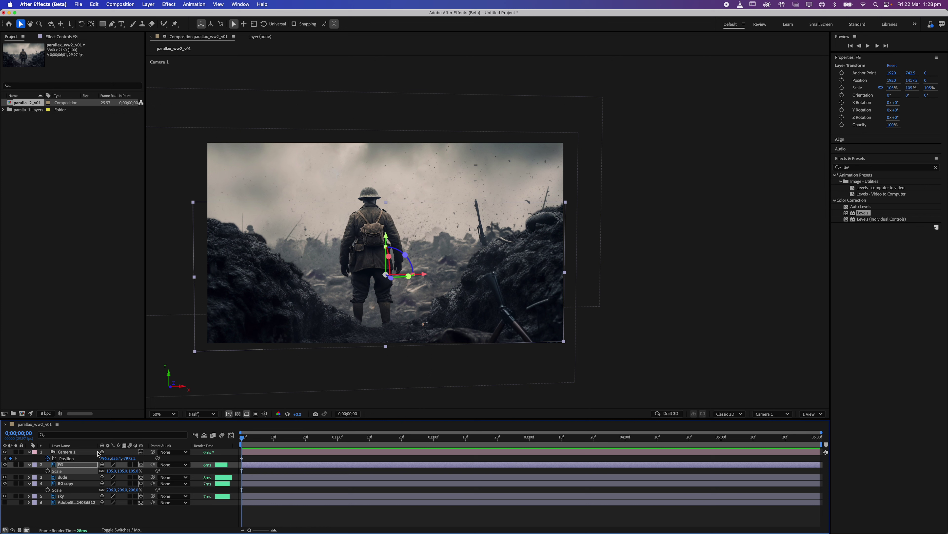
Step: At 0;00;03;01, orbit Camera 1 horizontally to an X of about 3177 to create a second Position keyframe
left_click(67, 452)
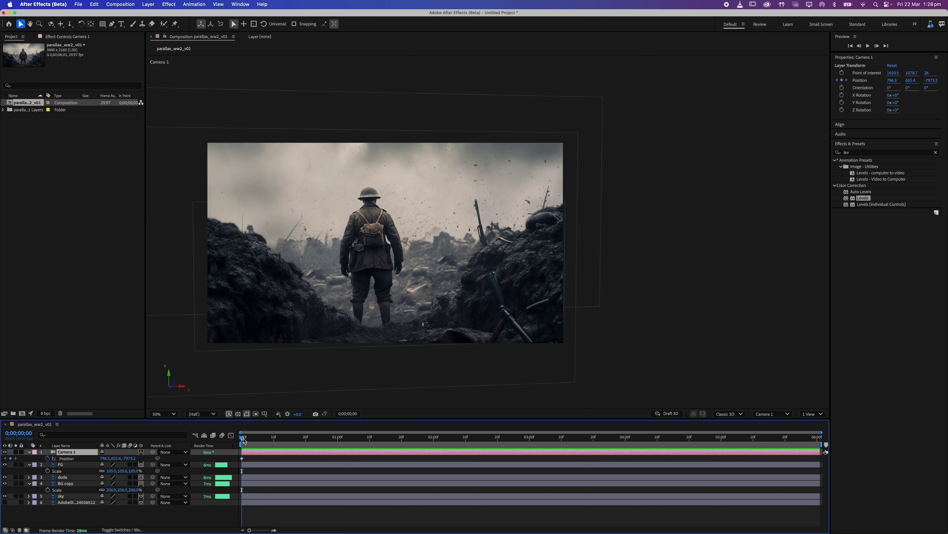
left_click_drag(244, 441, 534, 444)
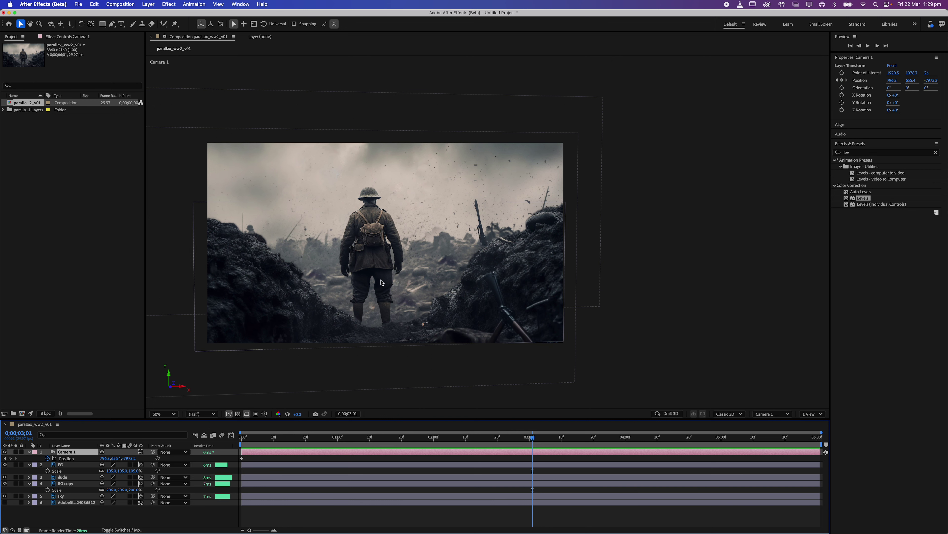
key("c")
left_click_drag(388, 280, 381, 278)
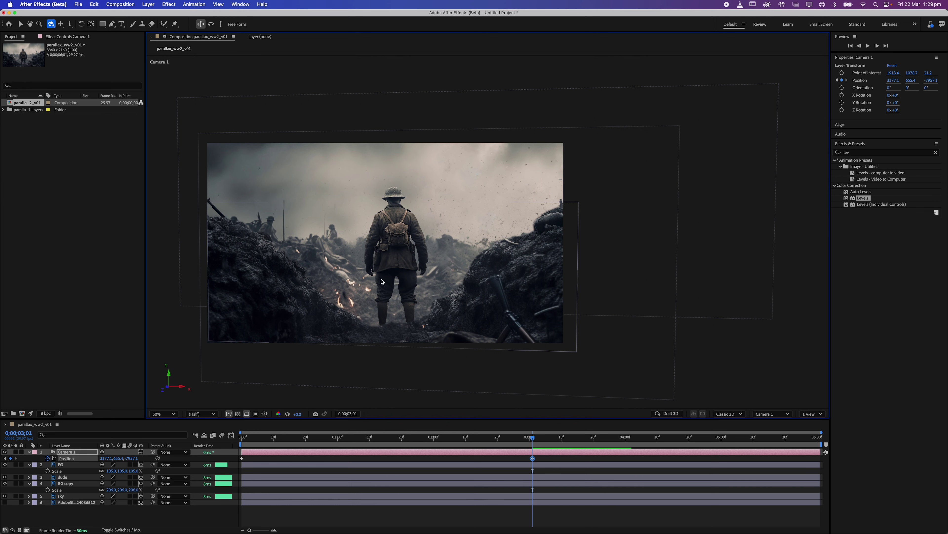
Step: At 0;00;06;00, pan, push in and orbit Camera 1 to a final Position keyframe of about 2853, 763, -5916
left_click(459, 437)
left_click_drag(450, 441, 916, 441)
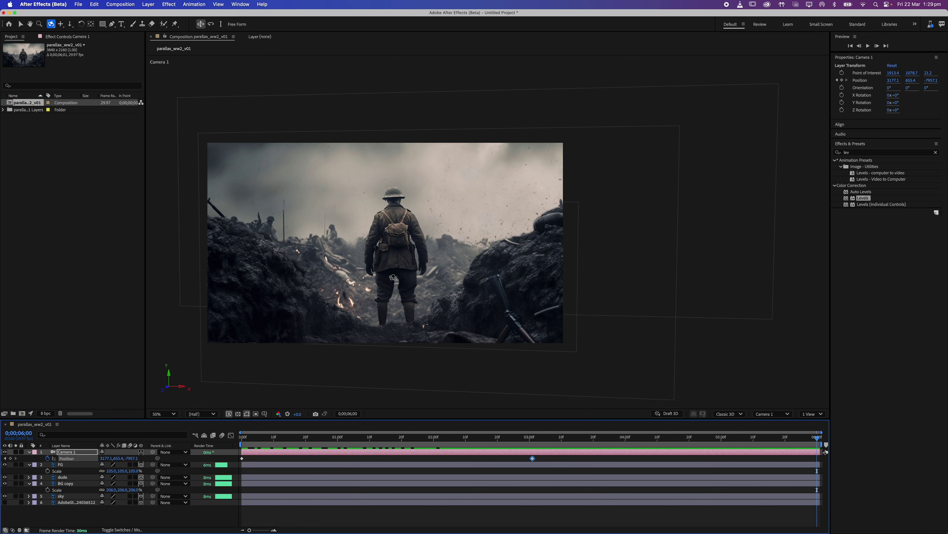
key("c")
key("c")
left_click_drag(397, 277, 424, 251)
key("c")
key("c")
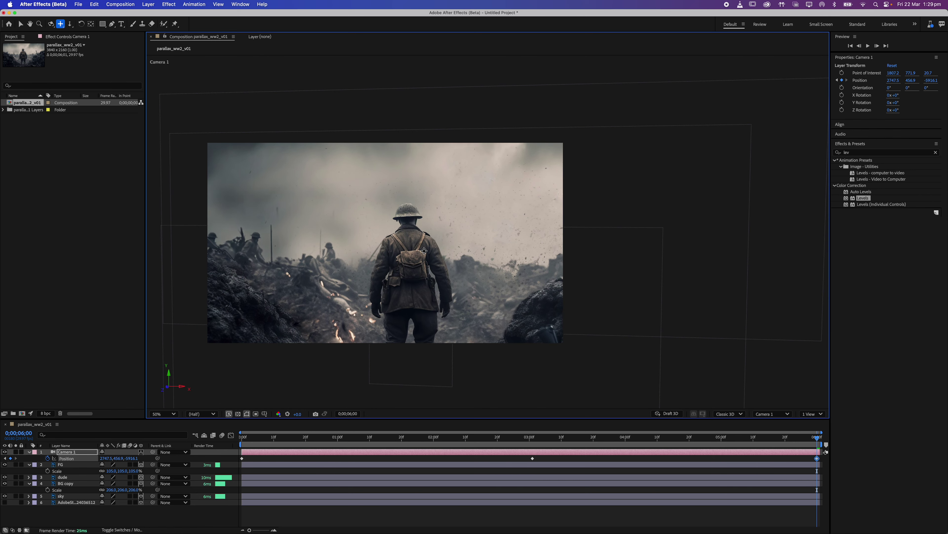
key("c")
key("c")
scroll(424, 252, "down", 2)
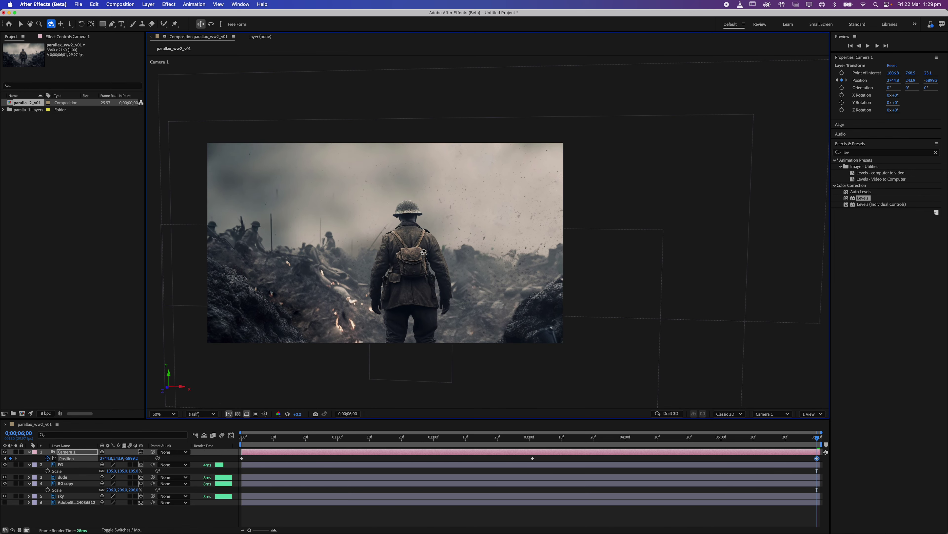
scroll(424, 251, "up", 5)
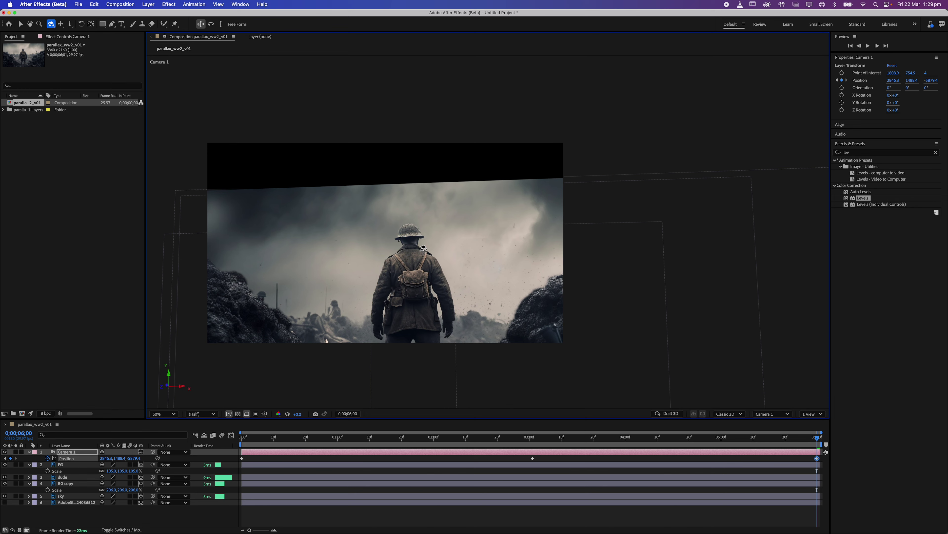
Step: Orbit Camera 1 at the 0;00;03;01 keyframe back to an X of about 2063 and preview the move from the start
left_click_drag(728, 447, 534, 450)
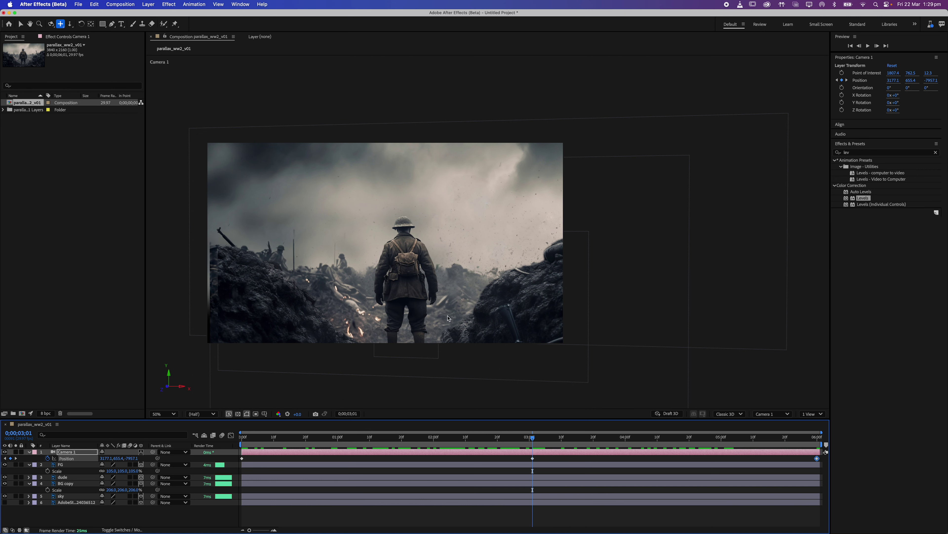
left_click_drag(449, 317, 450, 316)
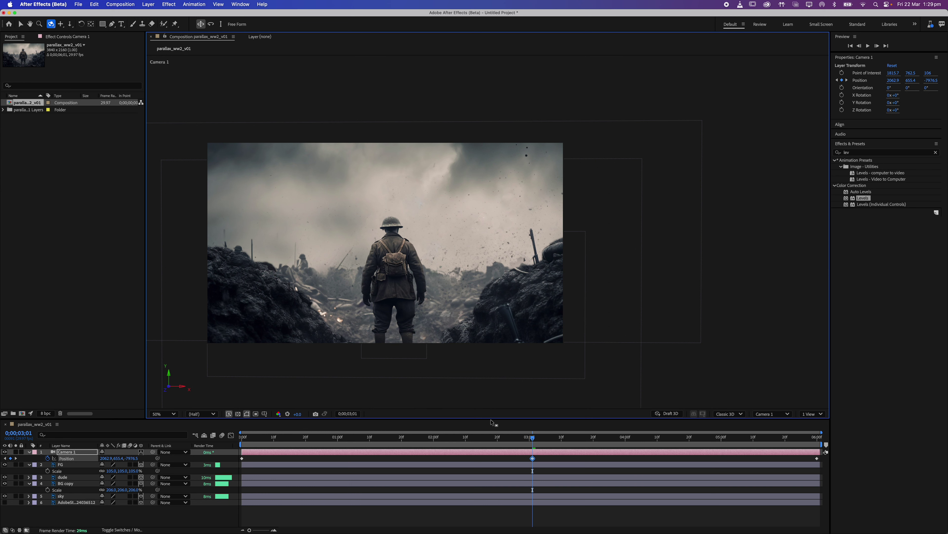
left_click_drag(532, 437, 206, 439)
key("space")
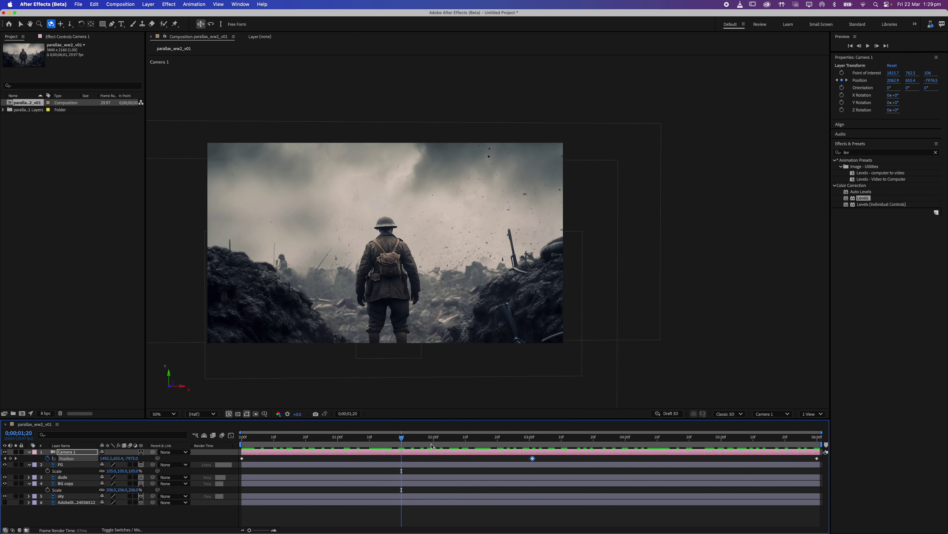
key("space")
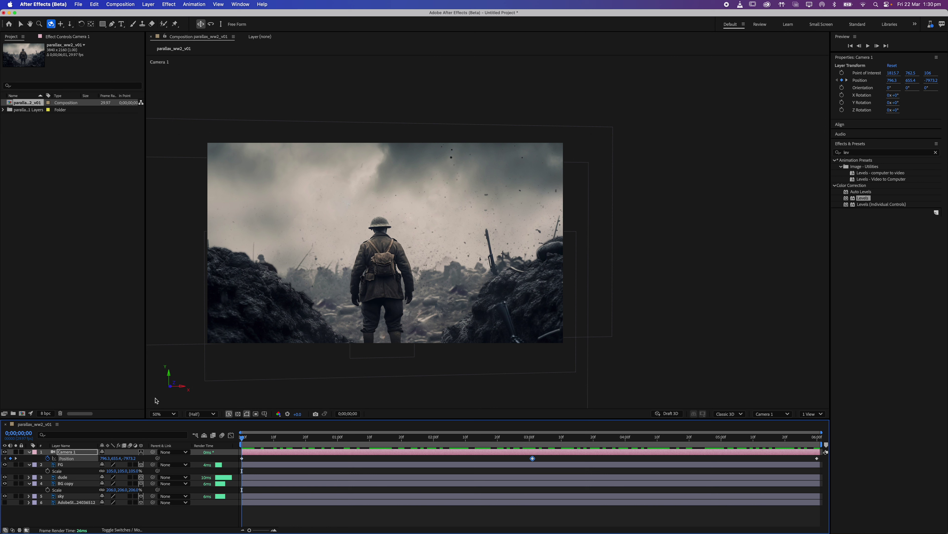
Step: At 0;00;06;00, orbit and push Camera 1 to an extreme side angle at about 5532, 1584, -2196
left_click(77, 459)
left_click(532, 440)
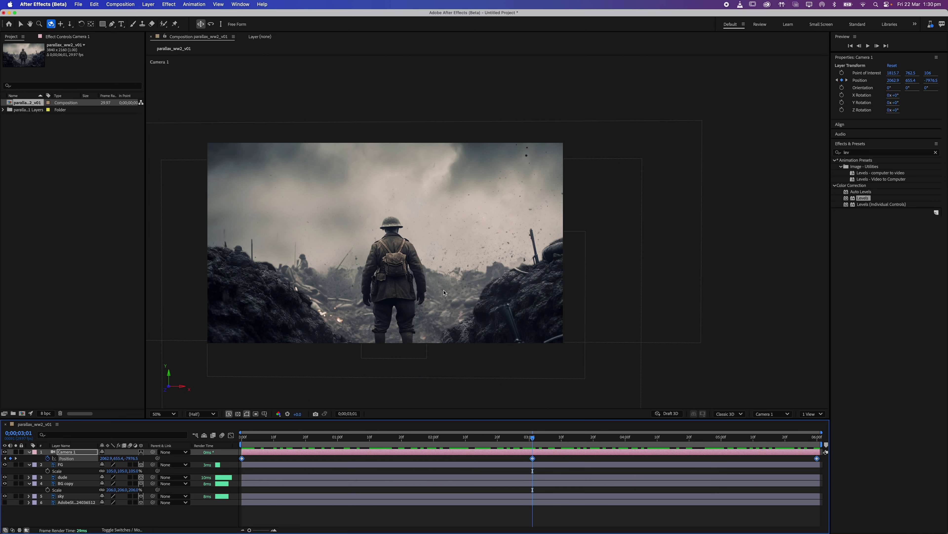
key("End")
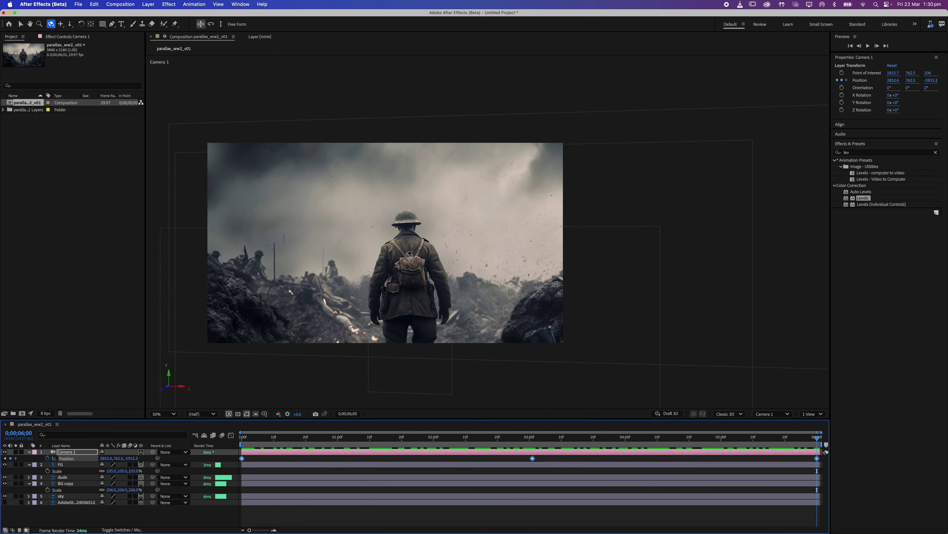
key("c")
left_click(418, 268)
left_click_drag(419, 268, 450, 216)
key("c")
key("c")
left_click_drag(431, 262, 430, 203)
key("h")
key("c")
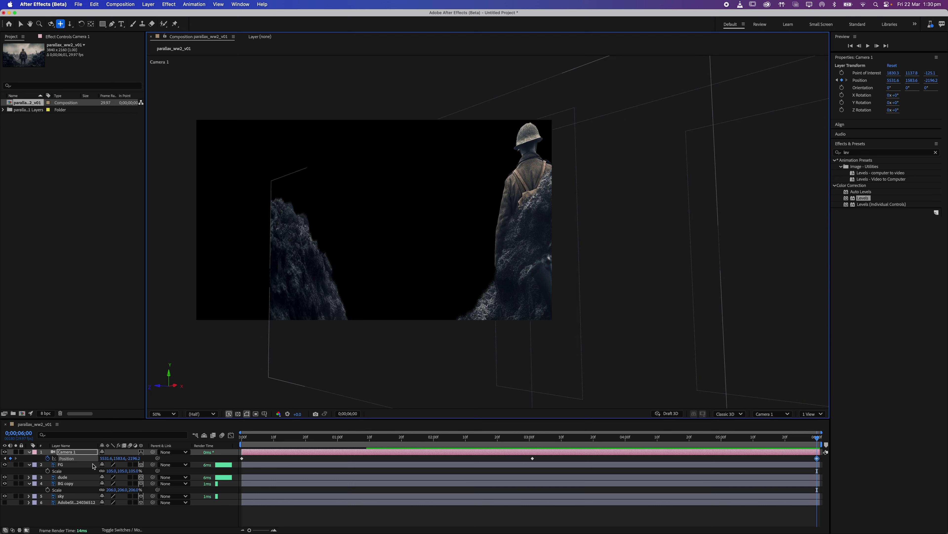
Step: Set the auto-orientation of the FG, dude and BG copy layers to Orient Towards Camera and preview the result
left_click(63, 464)
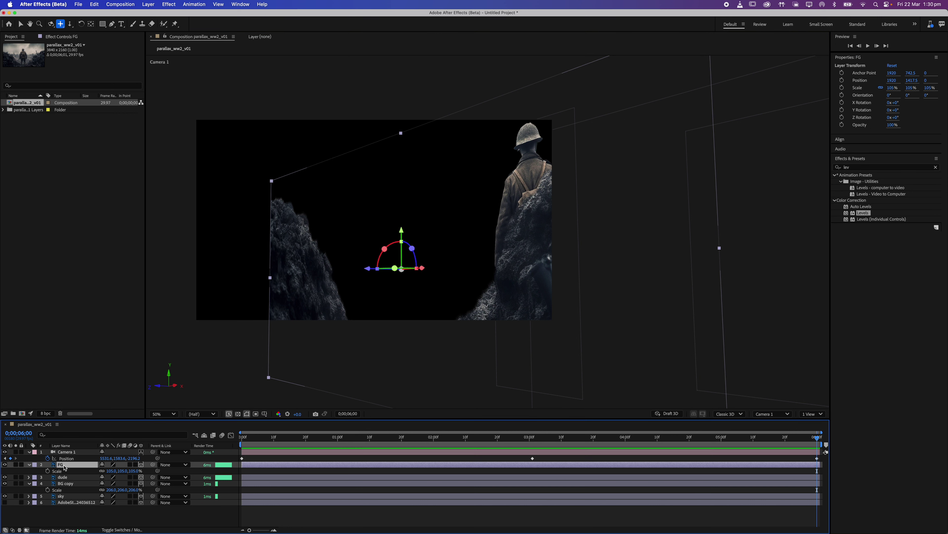
left_click(69, 503, "shift")
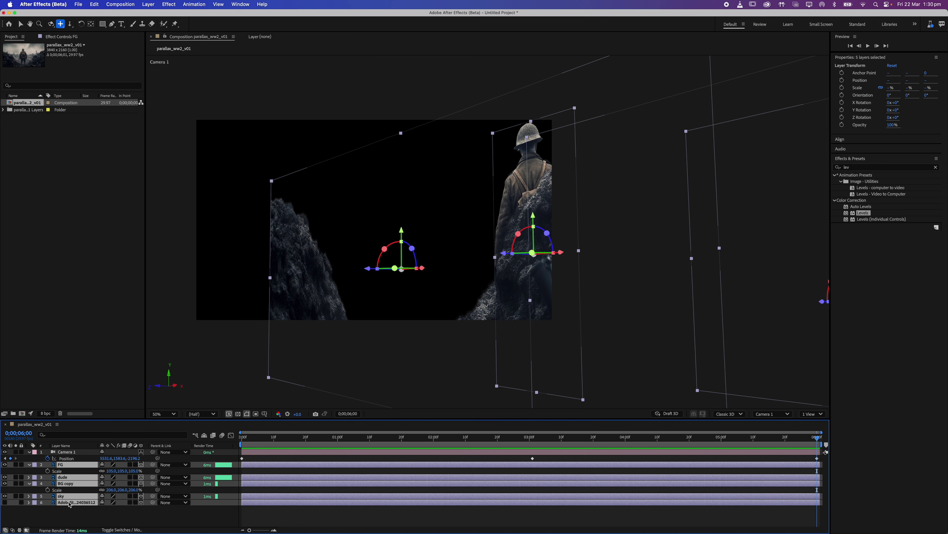
left_click(69, 484)
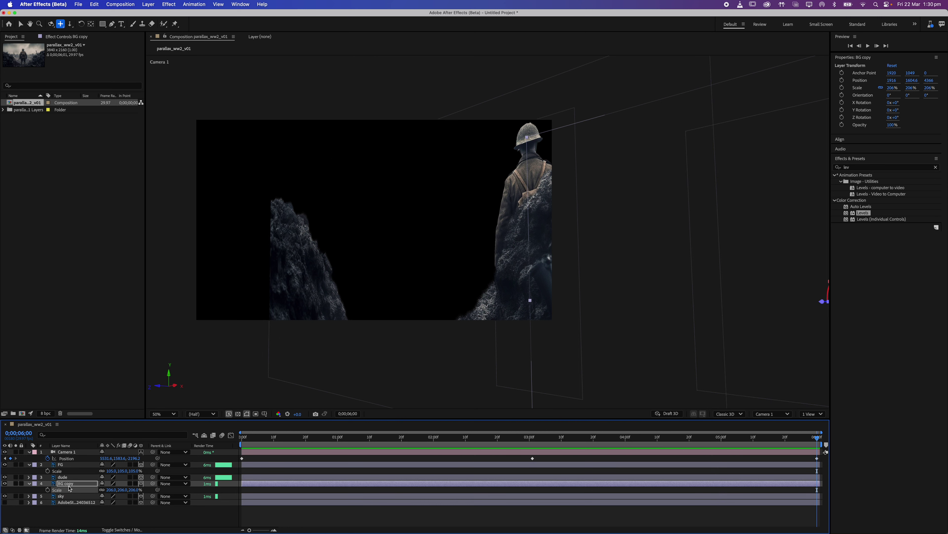
left_click(68, 476, "shift")
left_click(68, 465, "shift")
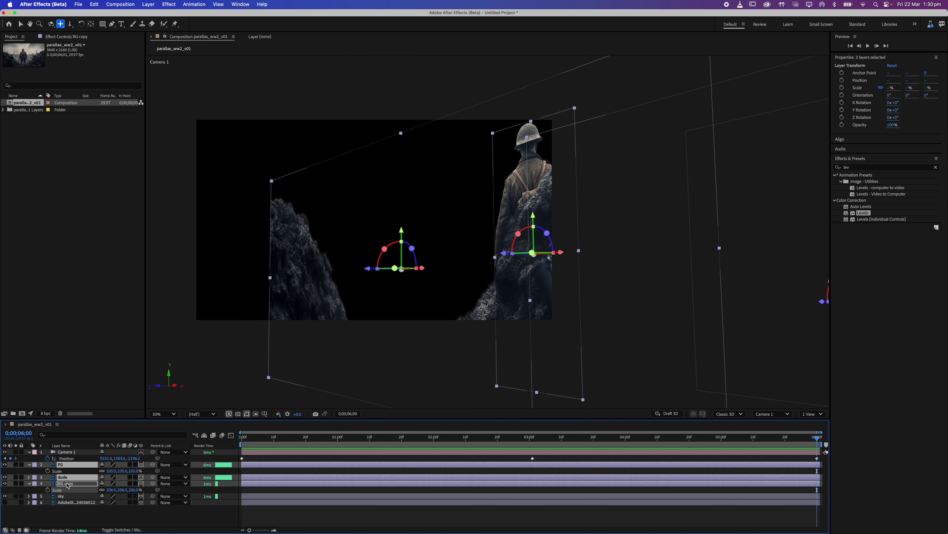
right_click(68, 485)
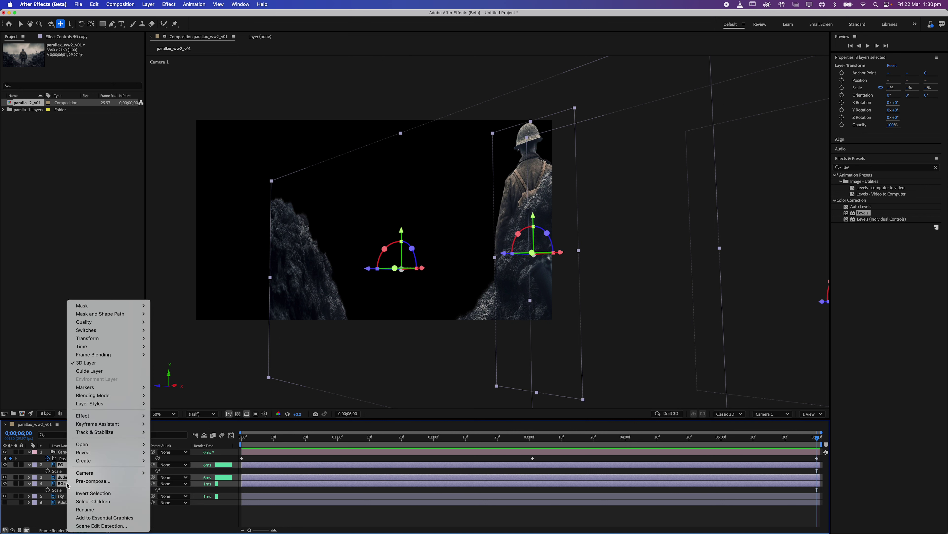
mouse_move(118, 341)
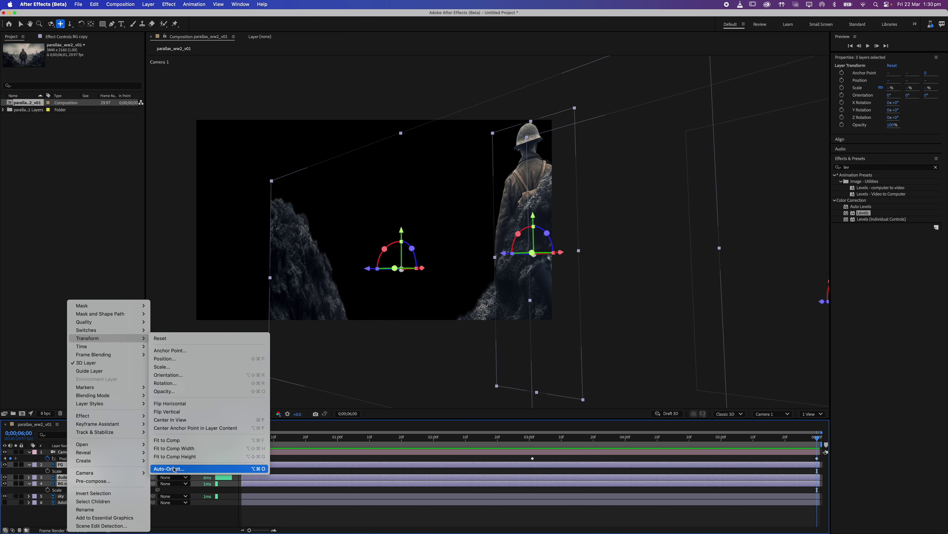
left_click(186, 470)
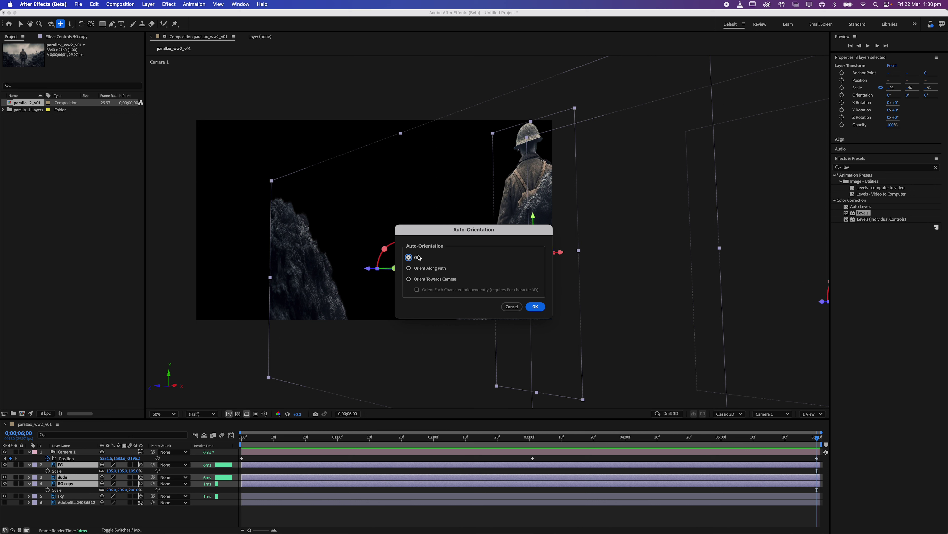
left_click(409, 280)
left_click(536, 307)
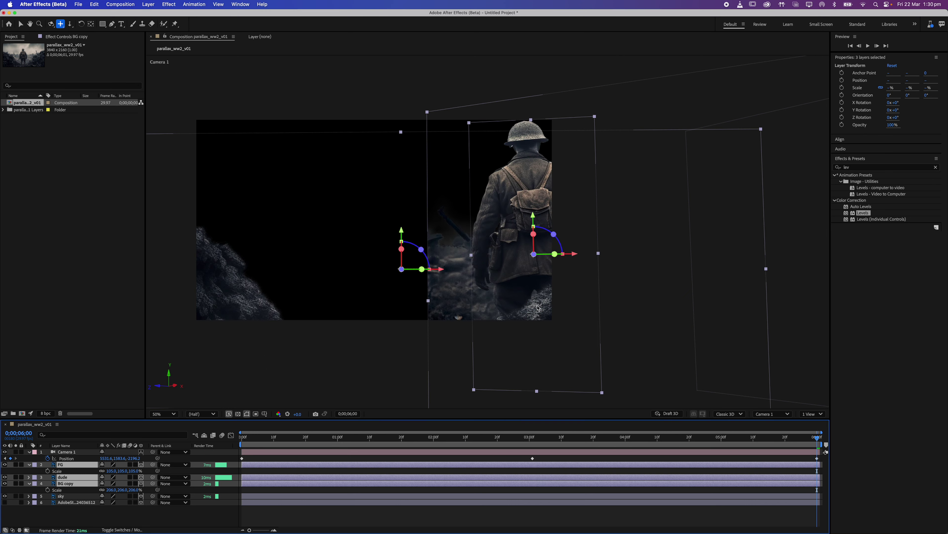
left_click_drag(668, 437, 555, 443)
key("space")
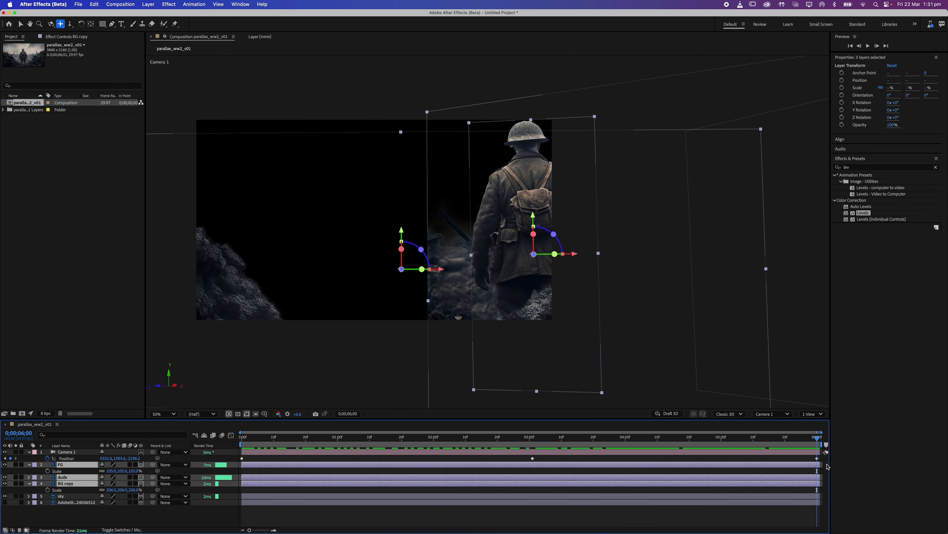
Step: At 0;00;06;00, orbit and pull Camera 1 back behind the soldier to a position of about 2562, 1118, -7269
key("c")
key("c")
key("c")
key("c")
left_click_drag(496, 268, 471, 350)
key("c")
key("c")
key("c")
key("c")
left_click_drag(471, 256, 289, 261)
key("c")
key("c")
key("c")
key("c")
key("c")
key("c")
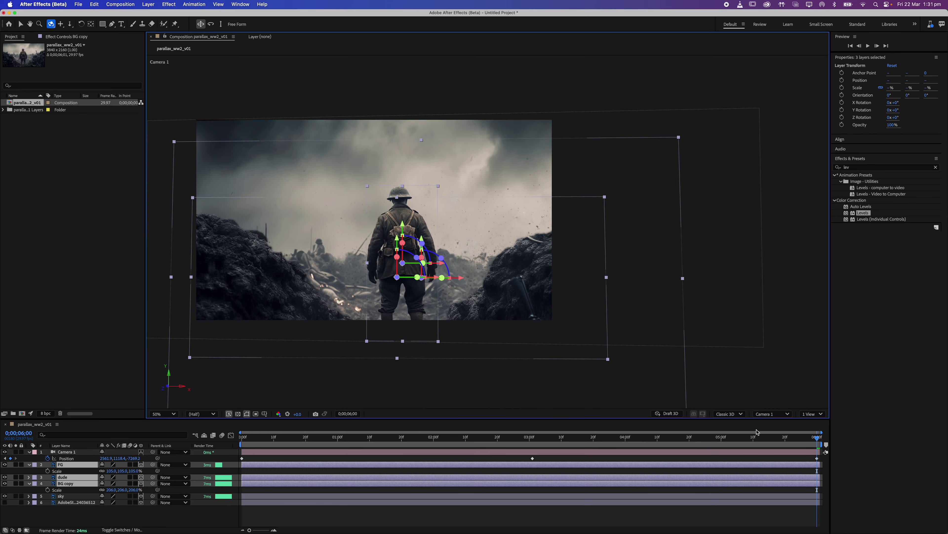
Step: Preview the camera move and save the project as ww2 photo v3 in the Documents folder
left_click_drag(761, 436, 805, 448)
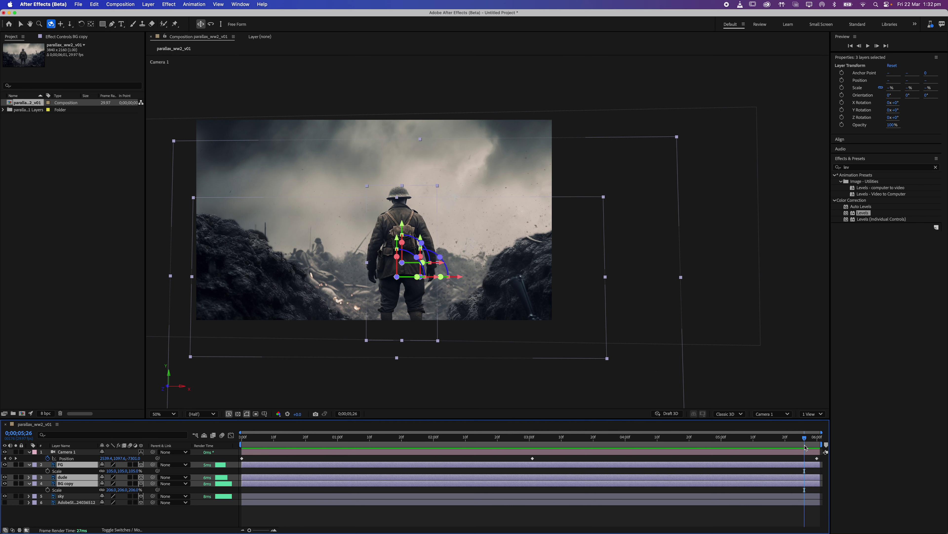
key("space")
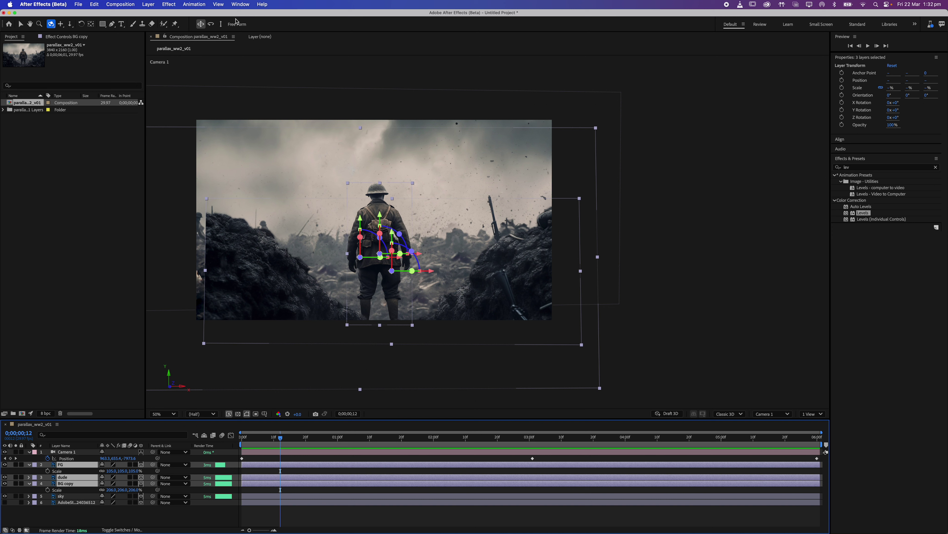
left_click(79, 4)
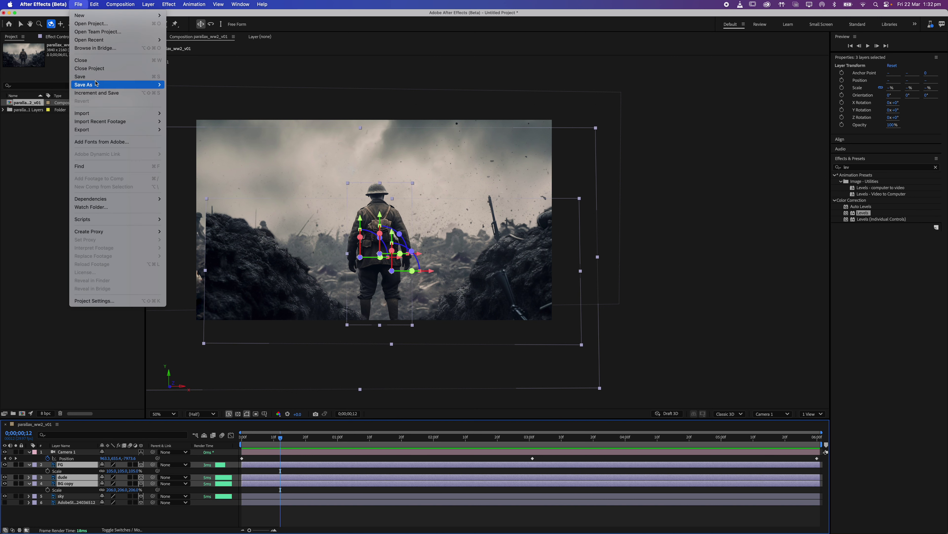
mouse_move(92, 88)
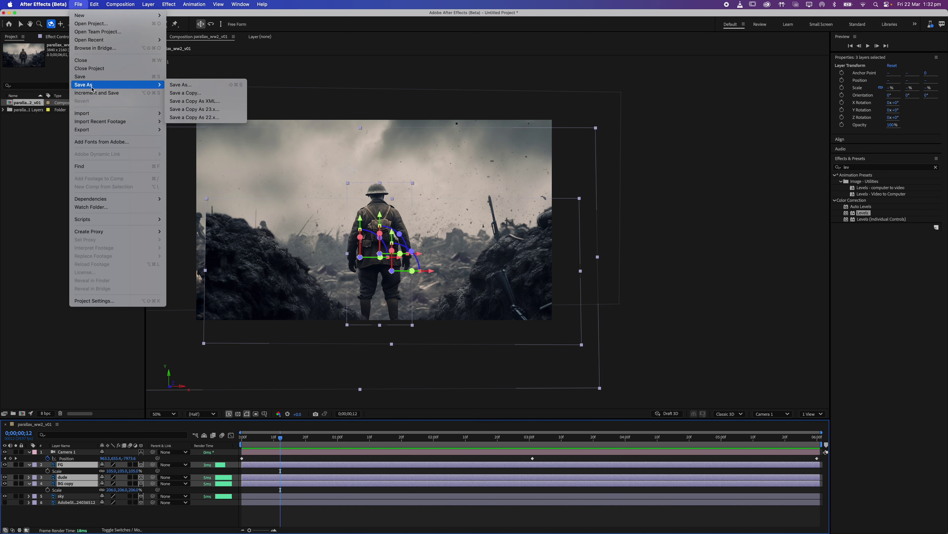
left_click(214, 84)
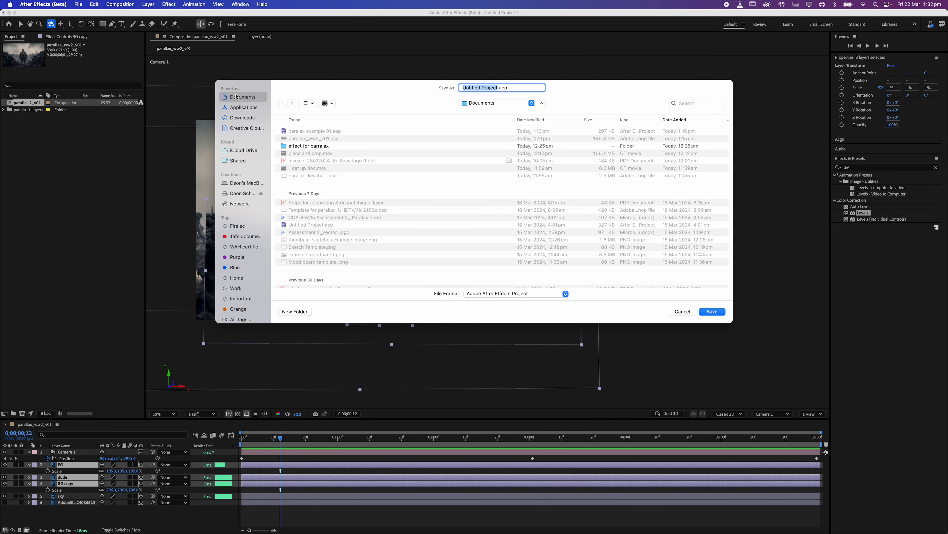
type("ww2 photo v3")
left_click(712, 311)
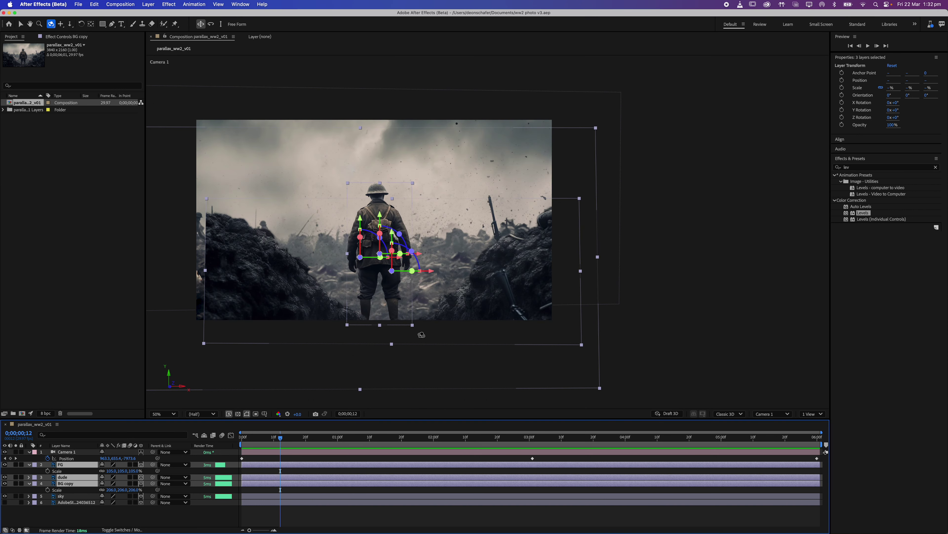
Step: Switch to Finder and locate the saved ww2 photo v3.aep in Documents, then close the window
left_click(29, 518)
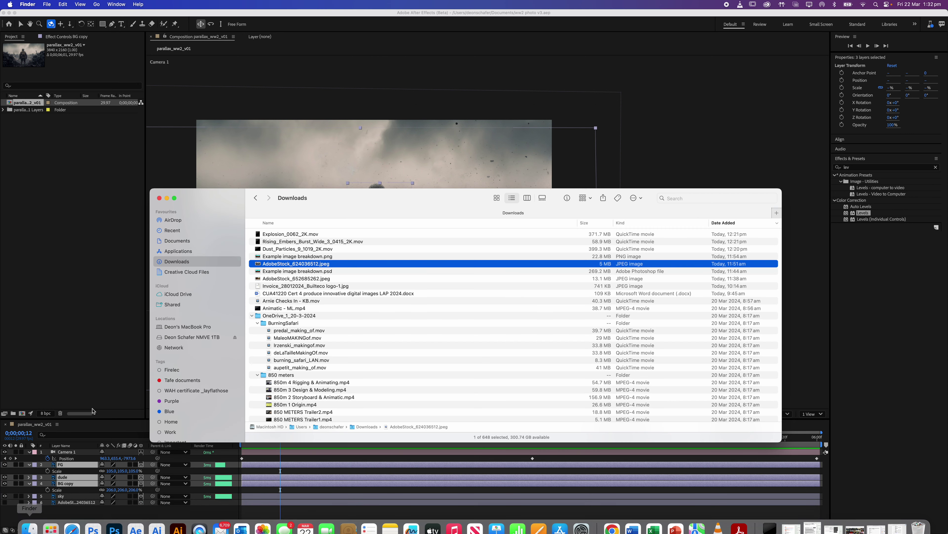
left_click(177, 240)
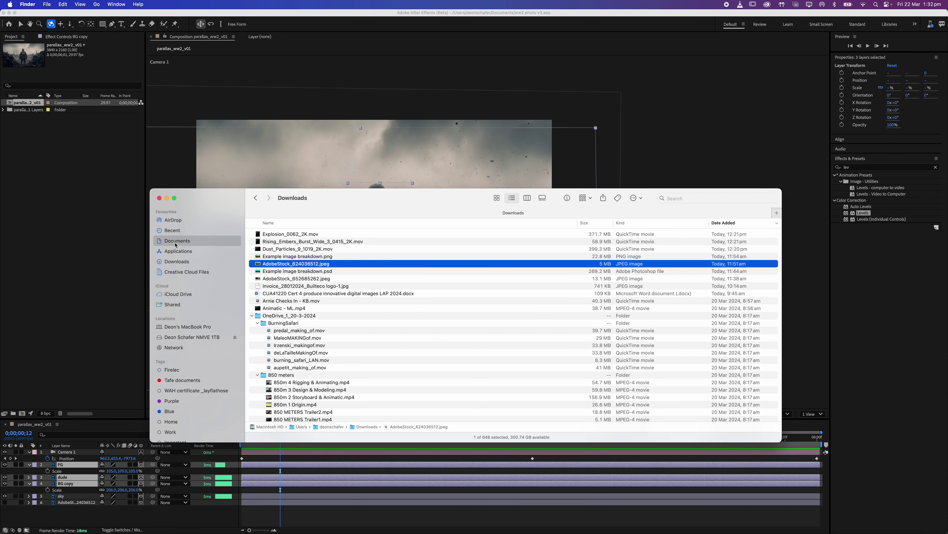
left_click(263, 234)
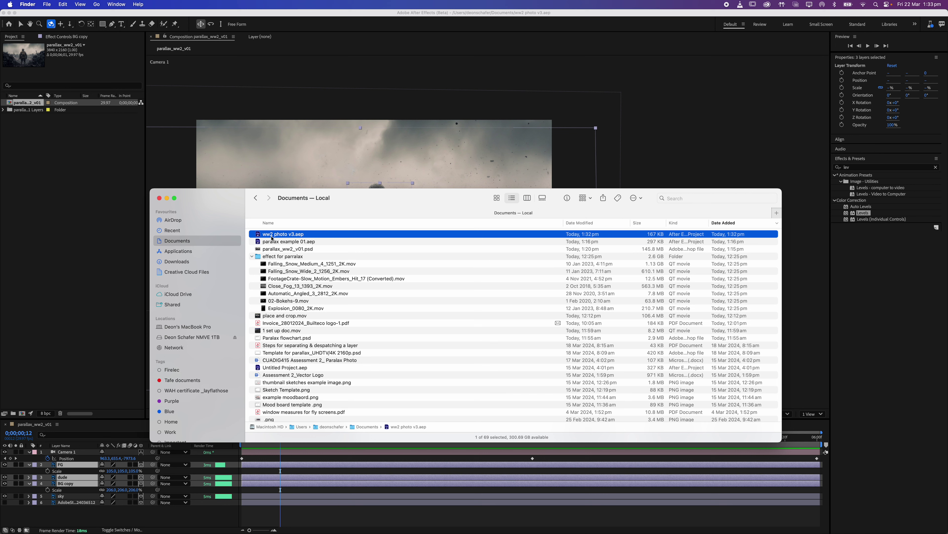
left_click_drag(188, 211, 474, 187)
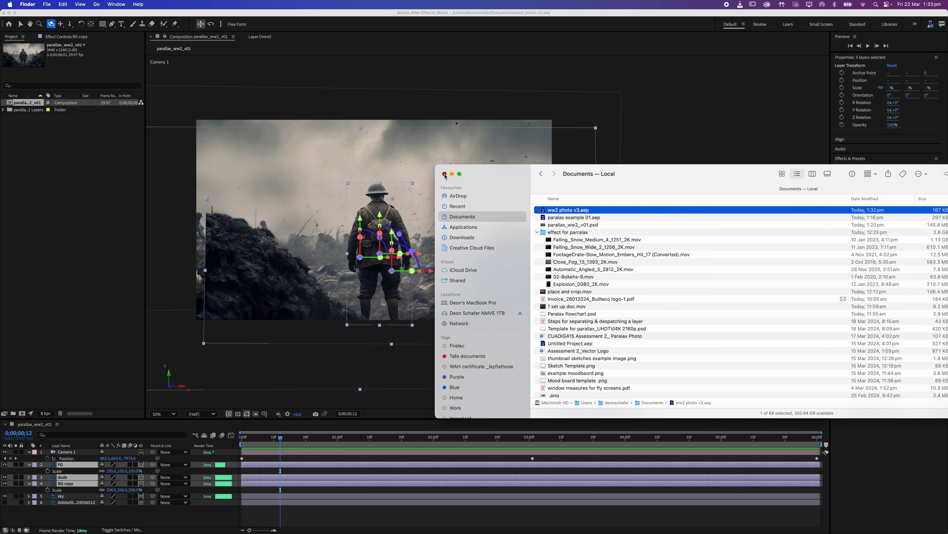
left_click(445, 174)
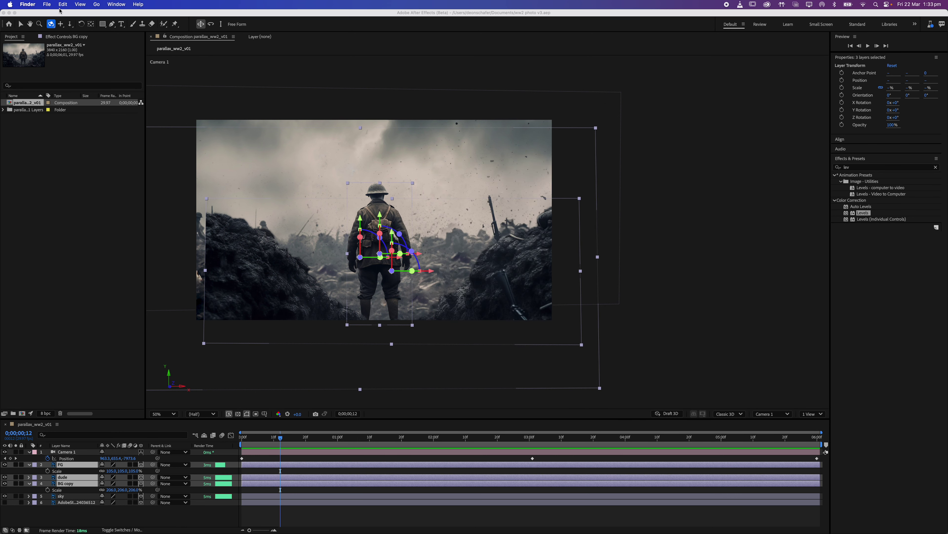
Step: Back in After Effects, collect all the project's source files into "ww2 photo v3 folder" in Documents
left_click(33, 12)
left_click(77, 4)
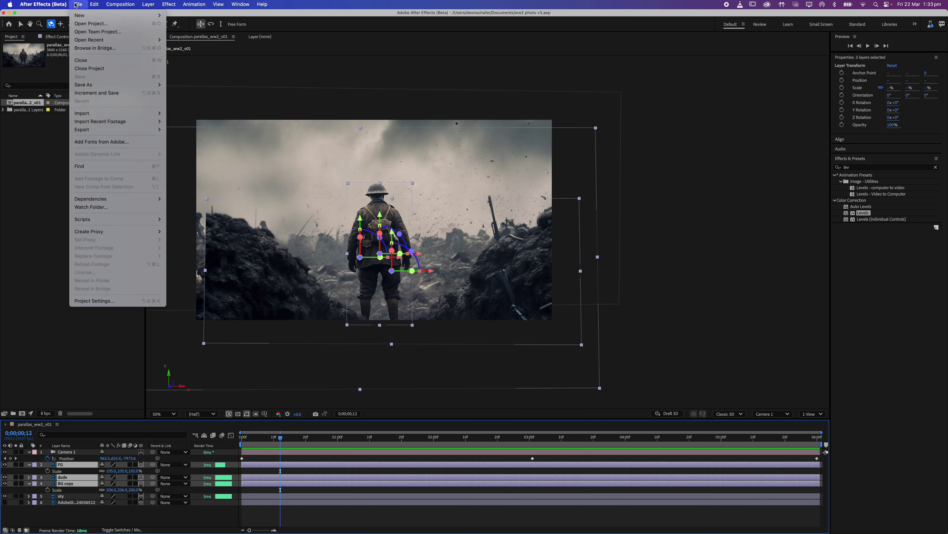
mouse_move(93, 202)
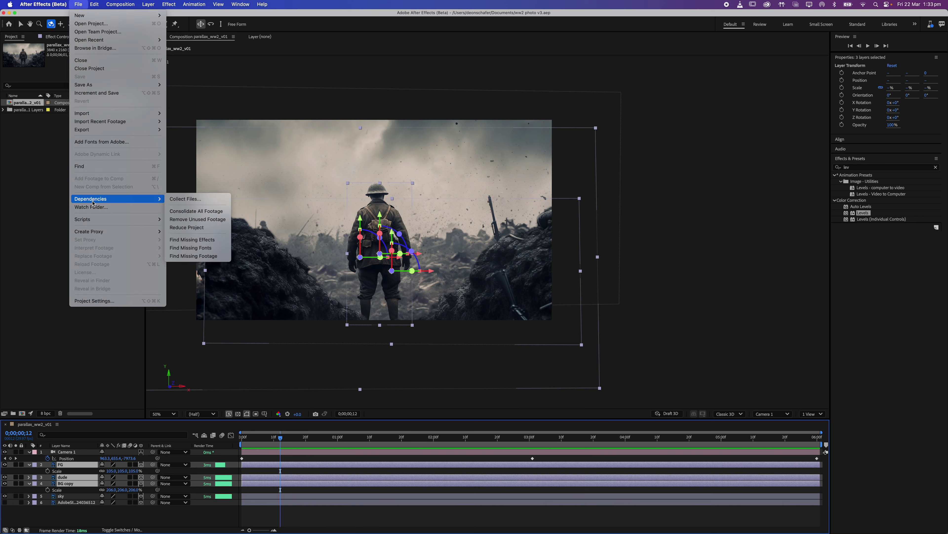
left_click(188, 198)
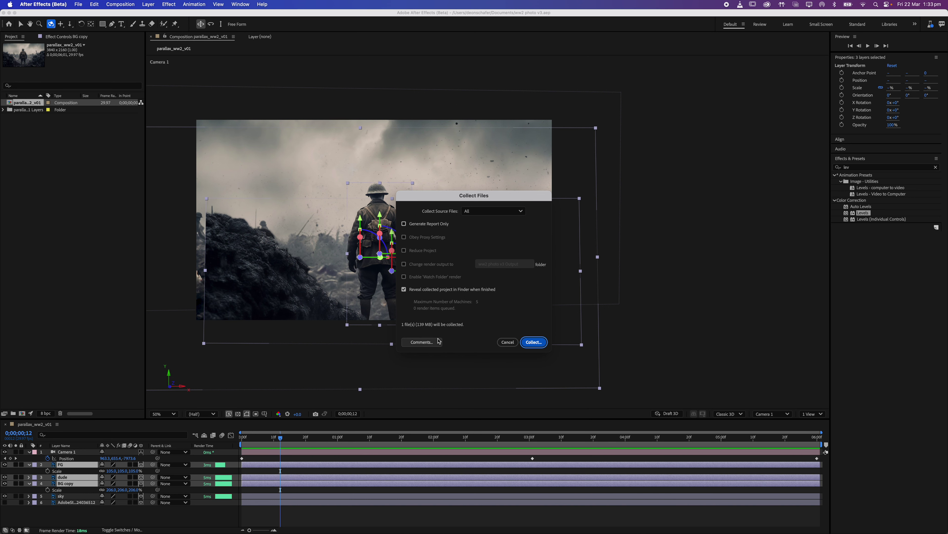
left_click(533, 342)
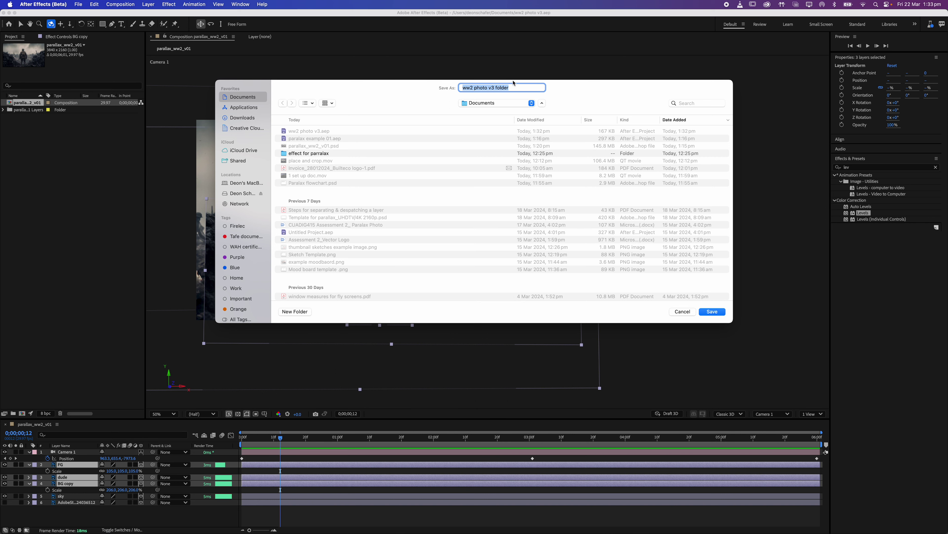
left_click(713, 312)
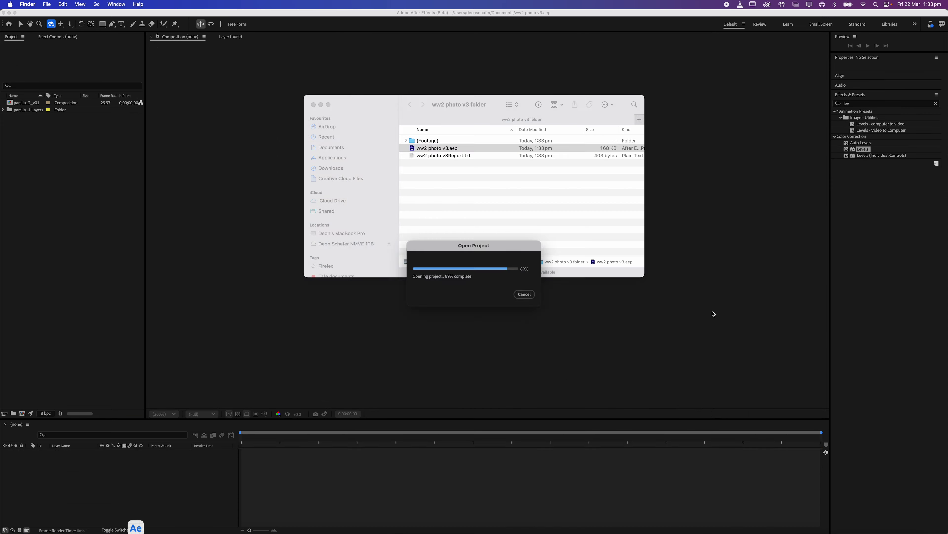
Step: Open the collected ww2 photo v3 folder in Finder and examine its project file and text report
left_click(330, 147)
left_click(410, 142)
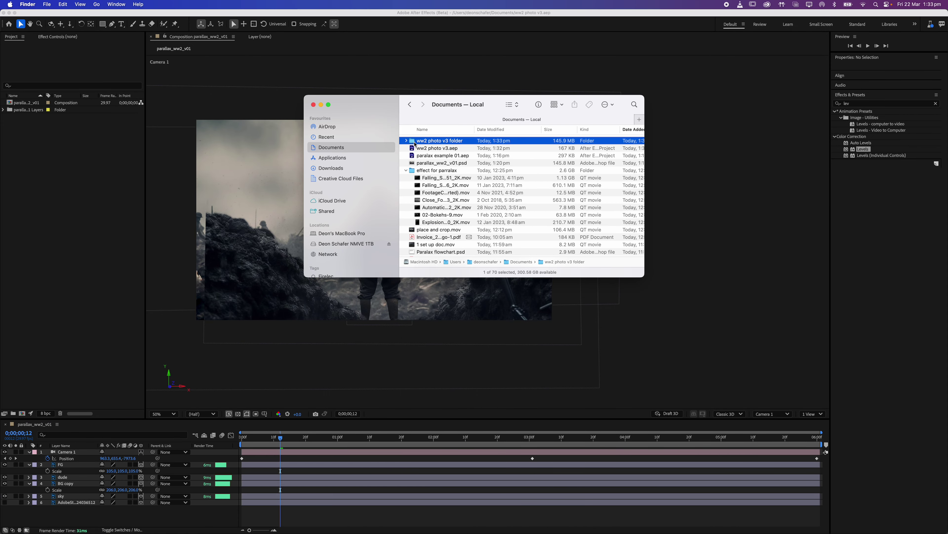
double_click(415, 142)
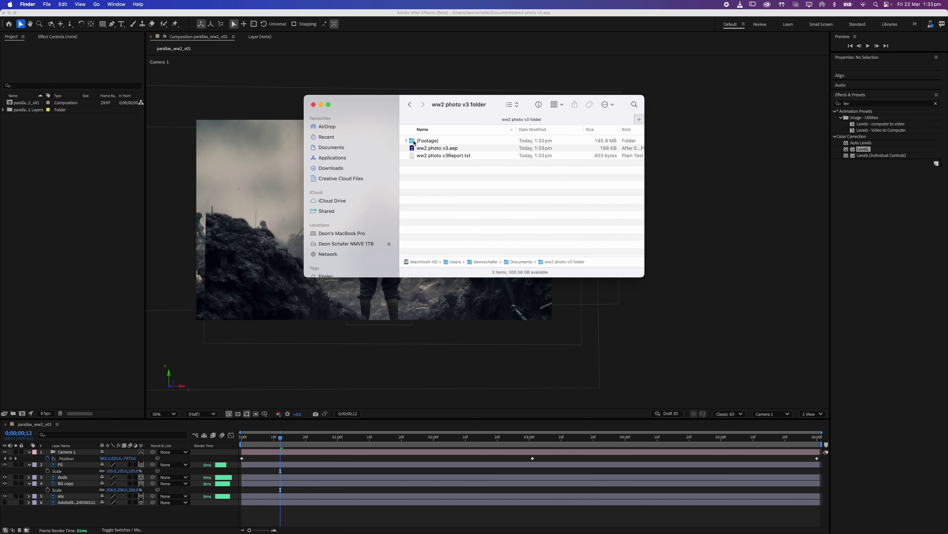
left_click(415, 149)
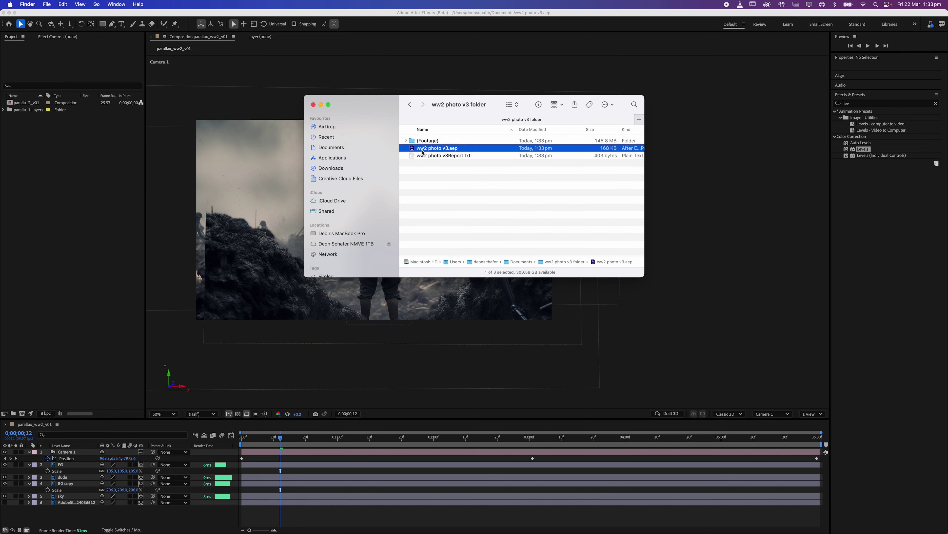
left_click(426, 156)
key("space")
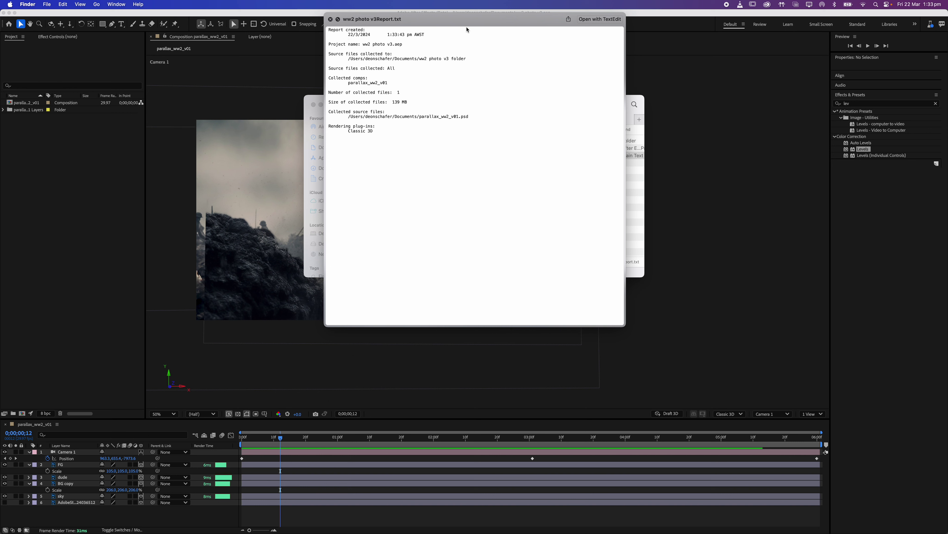
key("space")
left_click(431, 162)
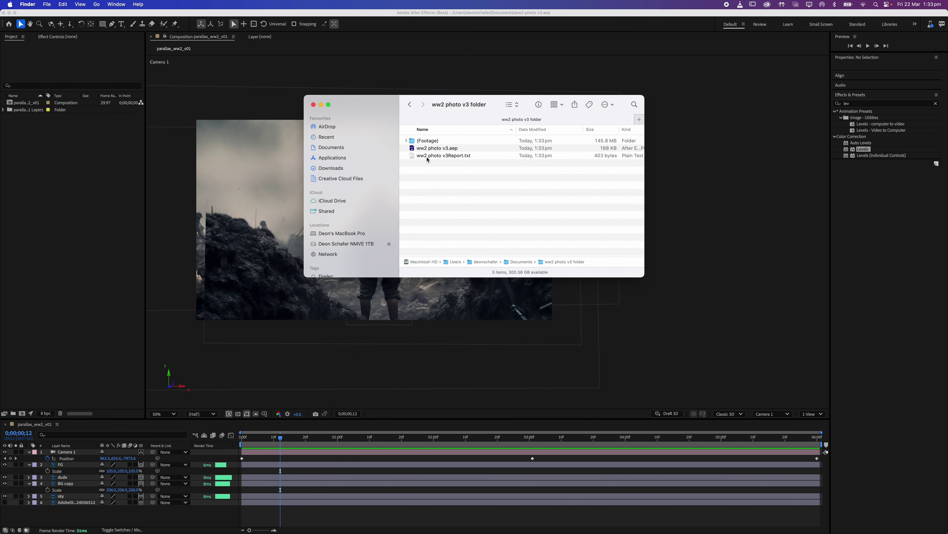
Step: Expand the (Footage) folder and its parallax_ww2_v01 Layers subfolder to examine the collected parallax_ww2_v01.psd
left_click(407, 141)
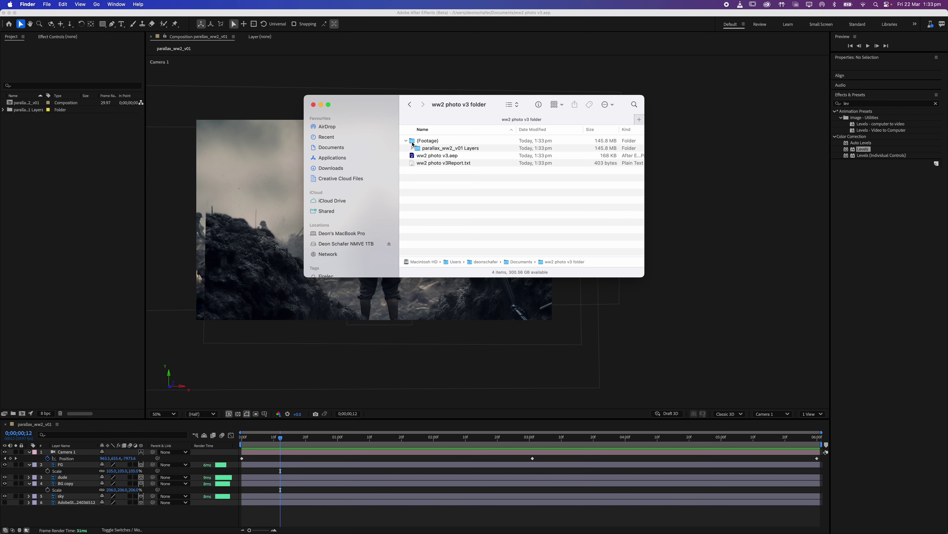
left_click(424, 149)
key("Right")
key("Down")
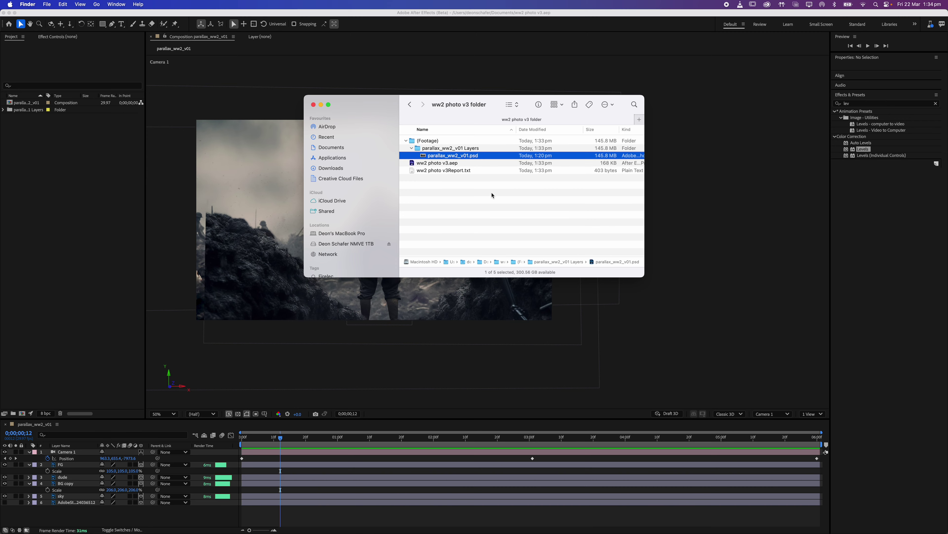
key("space")
key("space")
Step: Return to the Documents folder and review the nested contents of ww2 photo v3 folder in the list
left_click(410, 104)
left_click(405, 141)
left_click(406, 141)
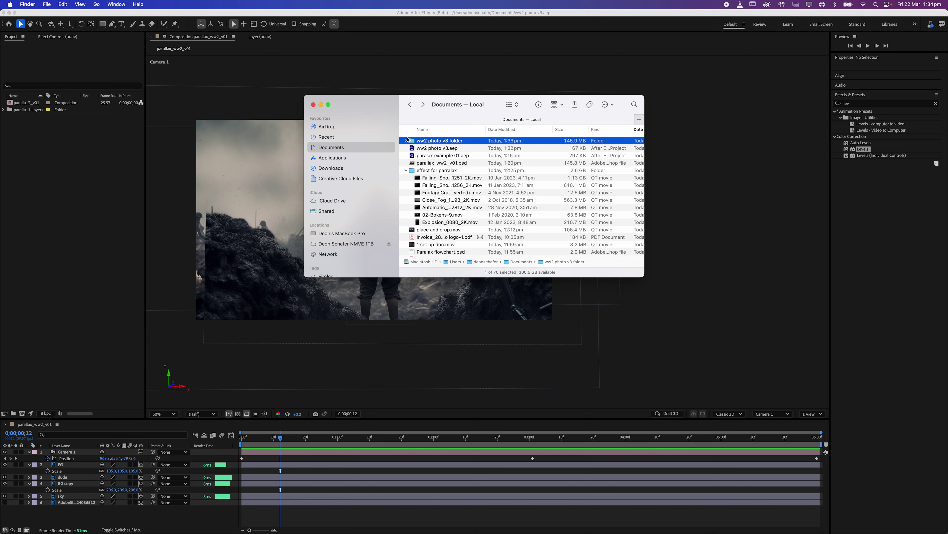
left_click(406, 140)
left_click(407, 141)
left_click(407, 140)
left_click(426, 165)
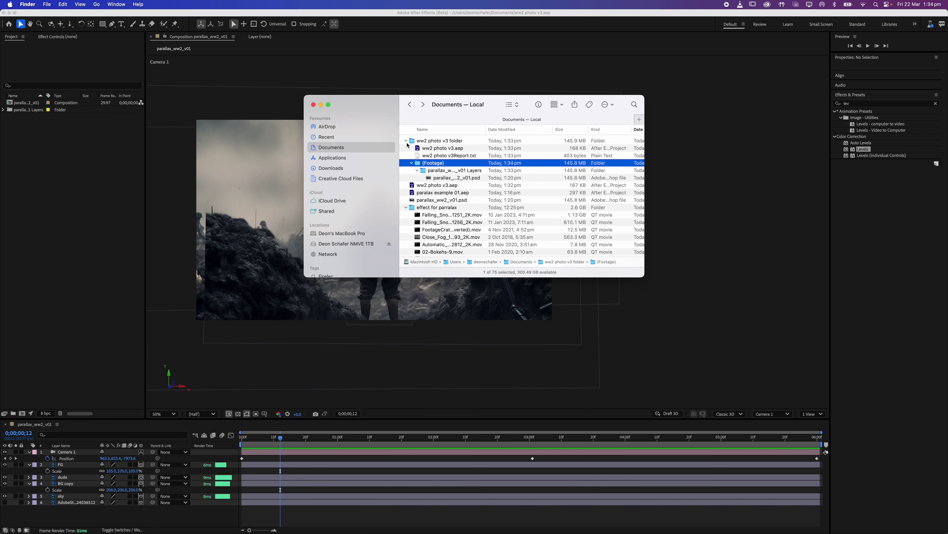
left_click(406, 140)
left_click(431, 143)
Step: Switch back to After Effects, expand the parallax_ww2_v01 Layers folder and select the AdobeStock layer's footage
left_click(96, 166)
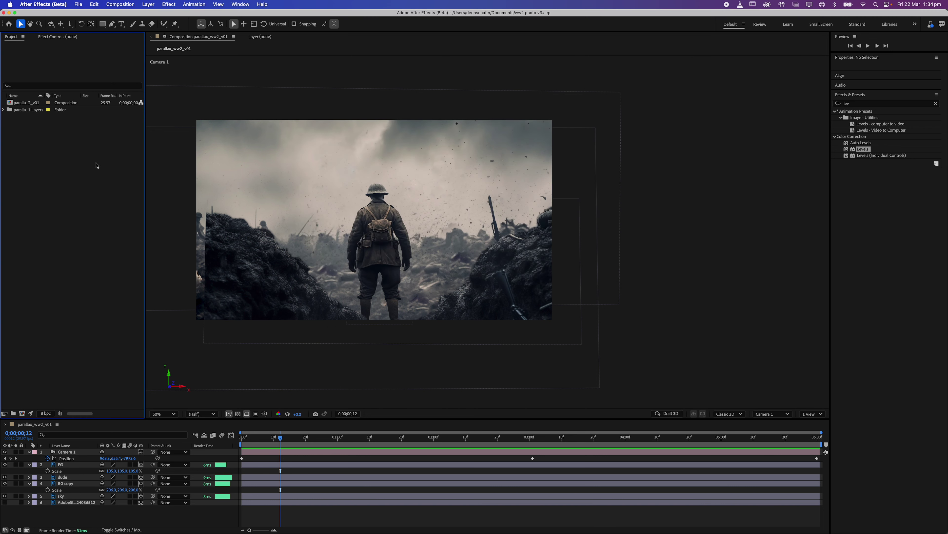
left_click(3, 110)
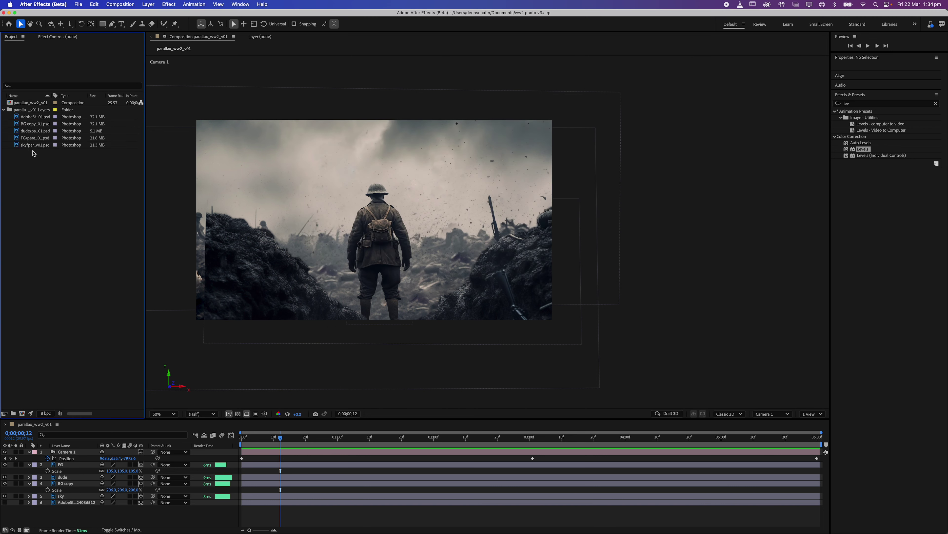
left_click(35, 116)
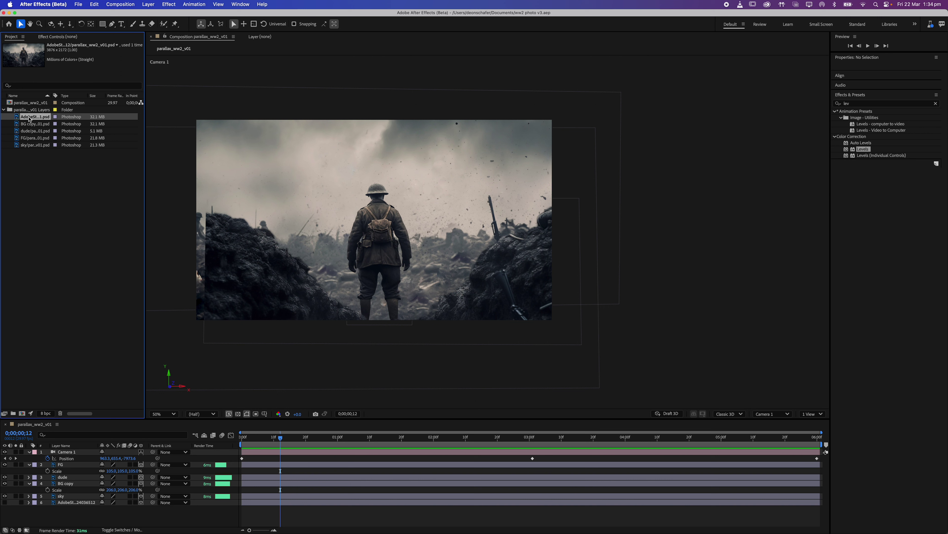
right_click(29, 119)
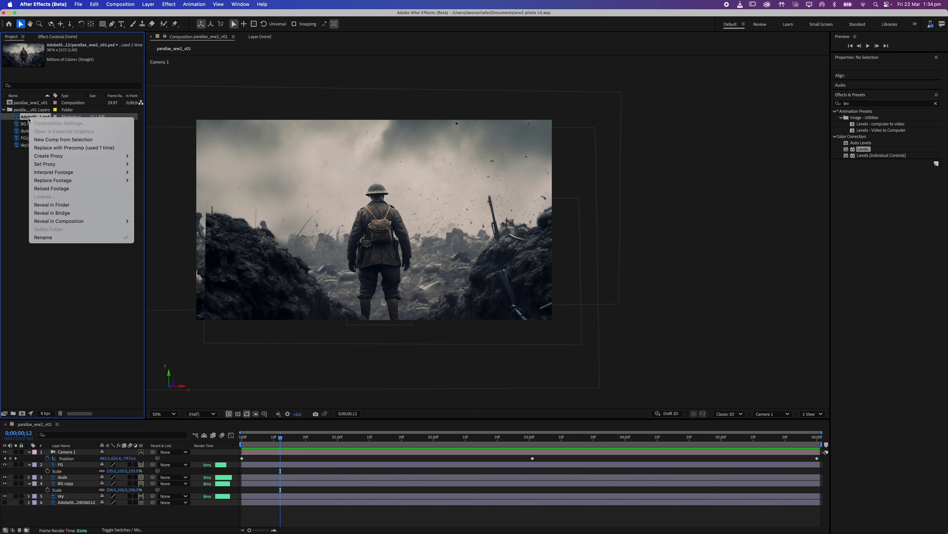
mouse_move(71, 180)
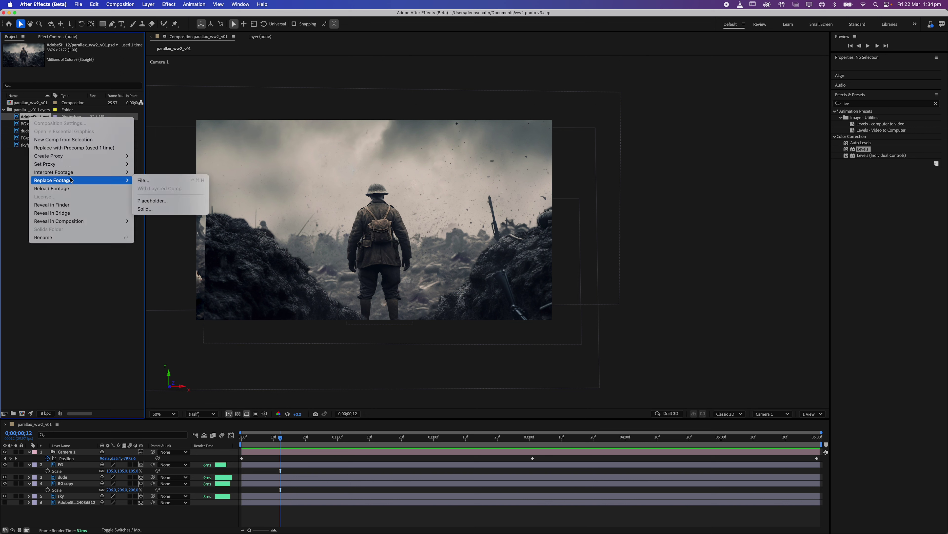
left_click(138, 180)
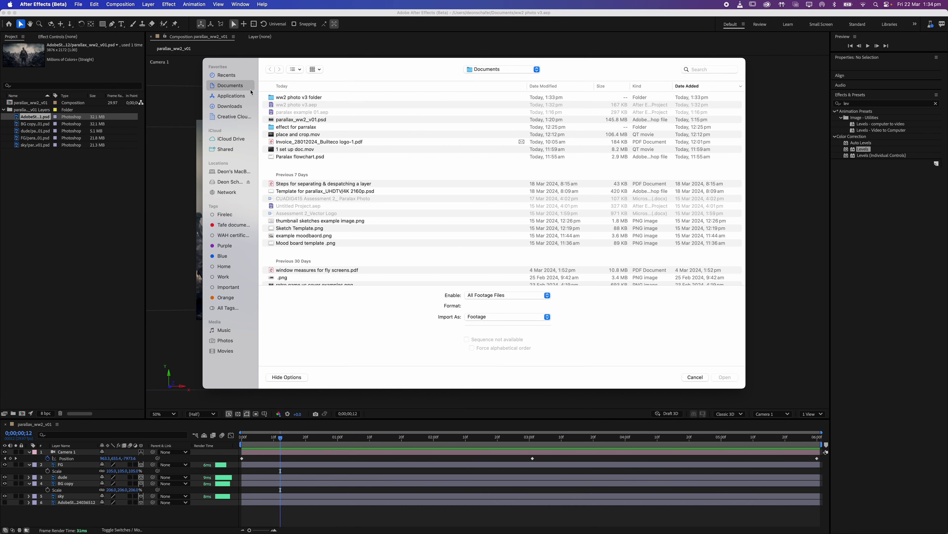
left_click(295, 120)
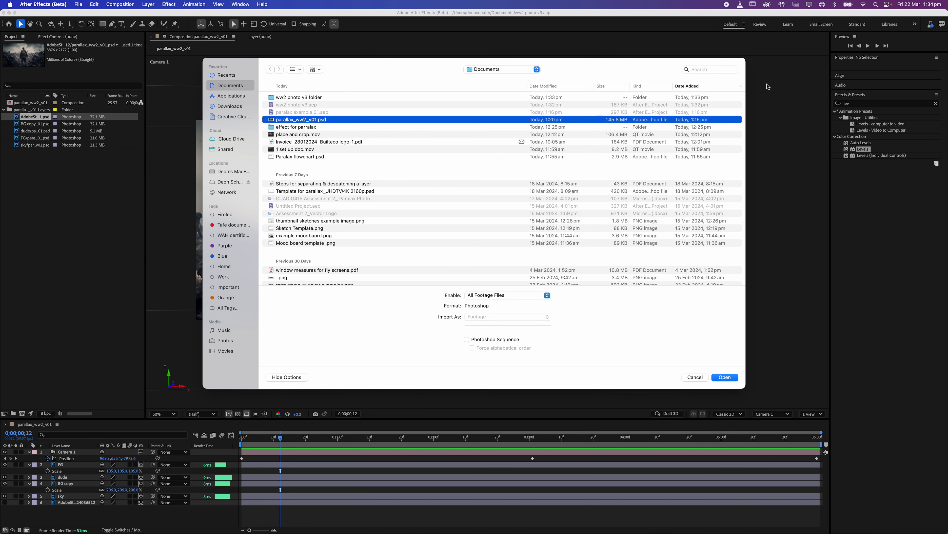
left_click(706, 377)
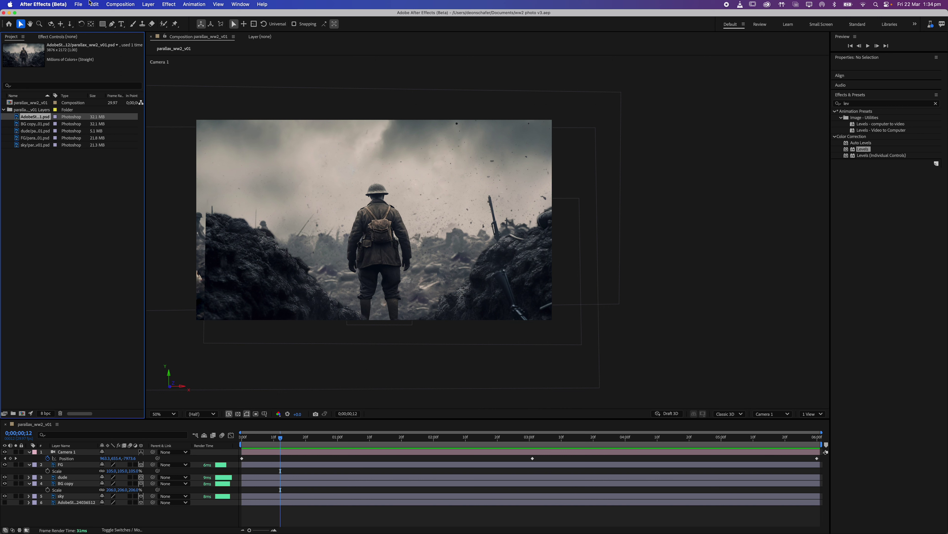
left_click(79, 4)
mouse_move(116, 198)
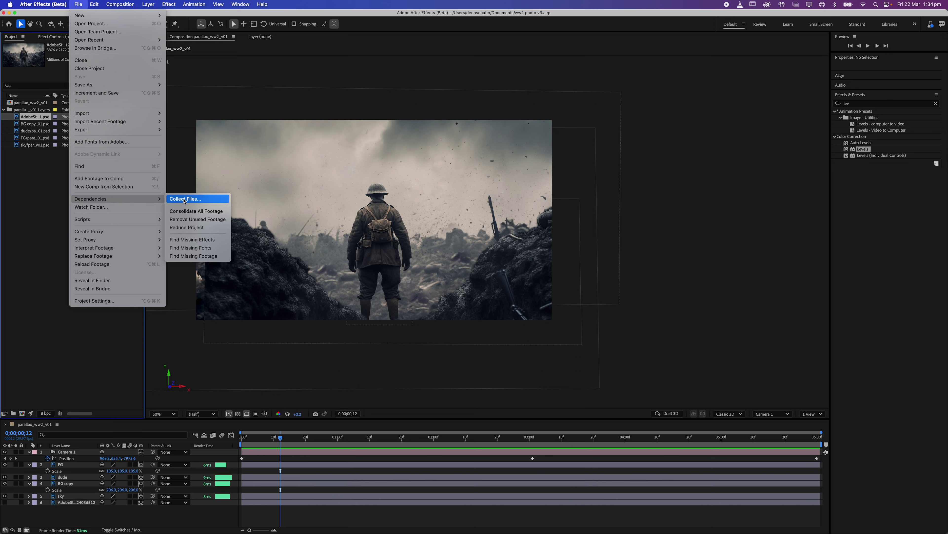
left_click(303, 79)
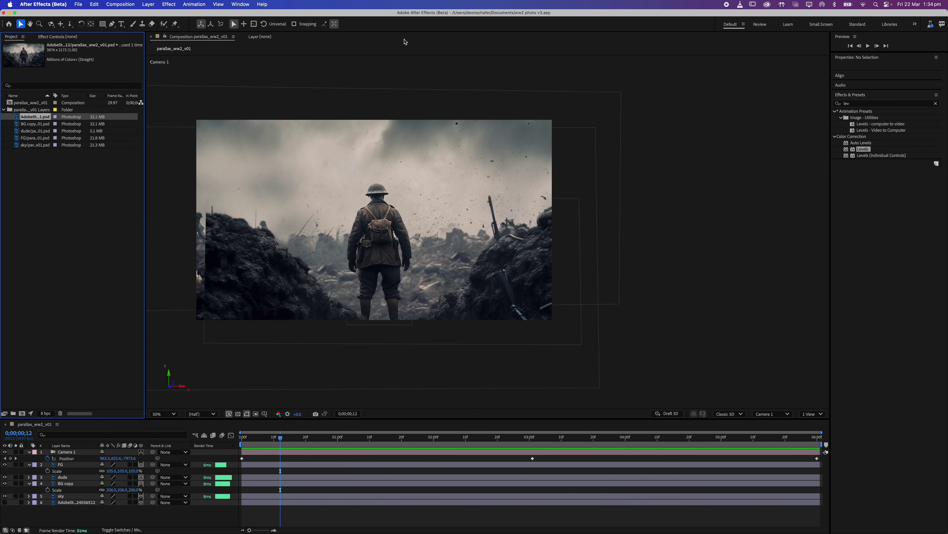
Step: Add the parallax_ww2_v01 composition to the Render Queue
left_click(378, 48)
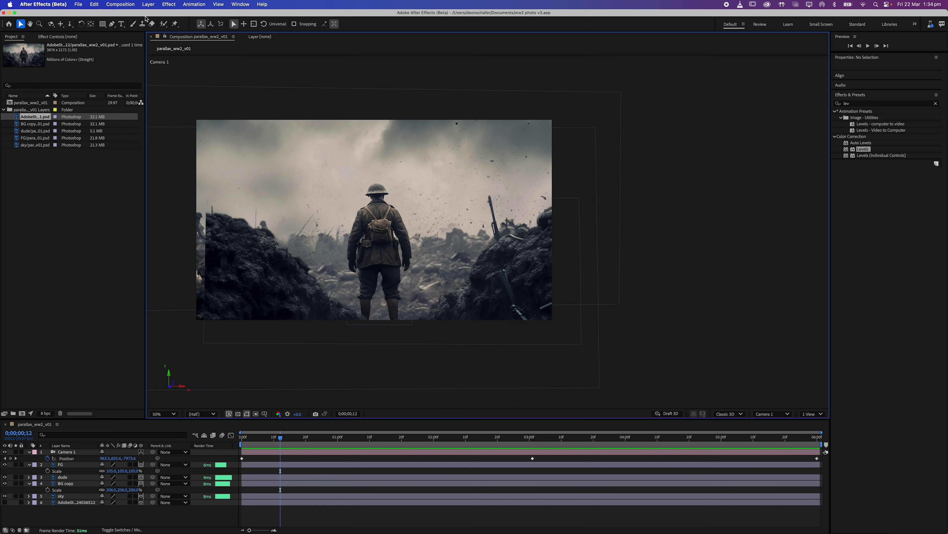
left_click(78, 5)
left_click(78, 5)
left_click(78, 4)
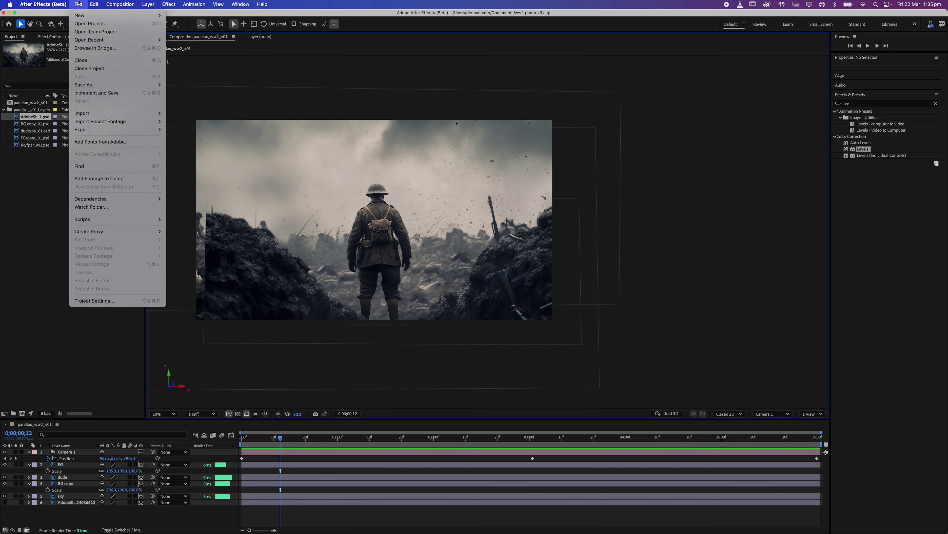
mouse_move(119, 130)
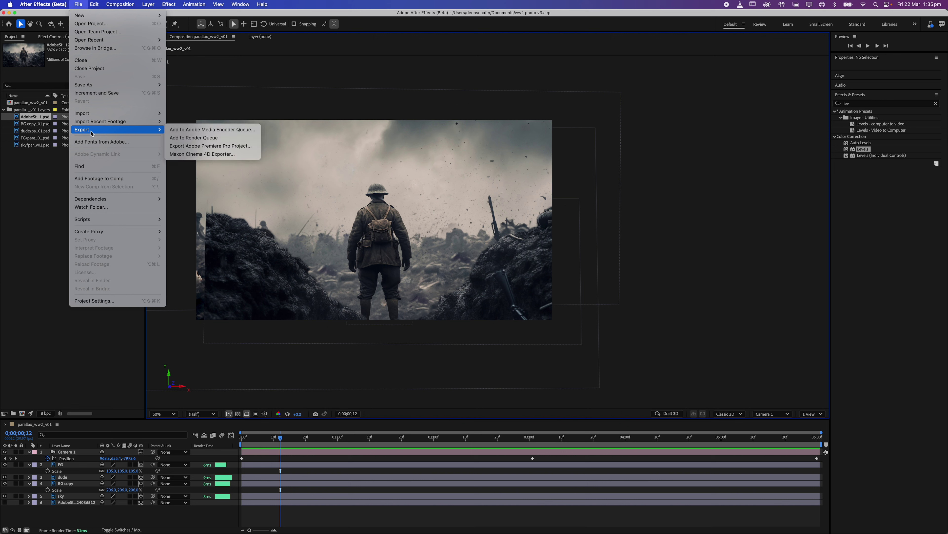
left_click(197, 138)
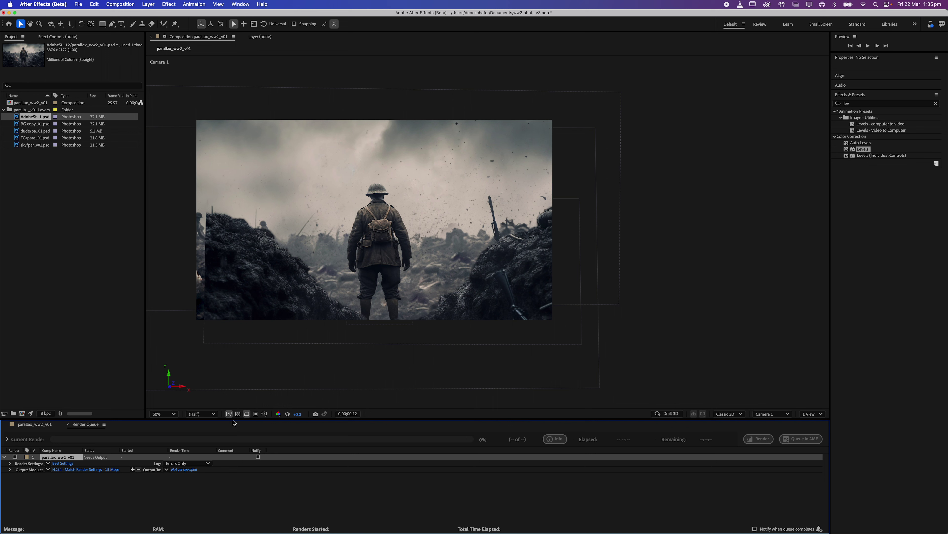
Step: Compare the composition's timeline with the Render Queue, and enlarge the queue's area to give it more room
left_click(38, 425)
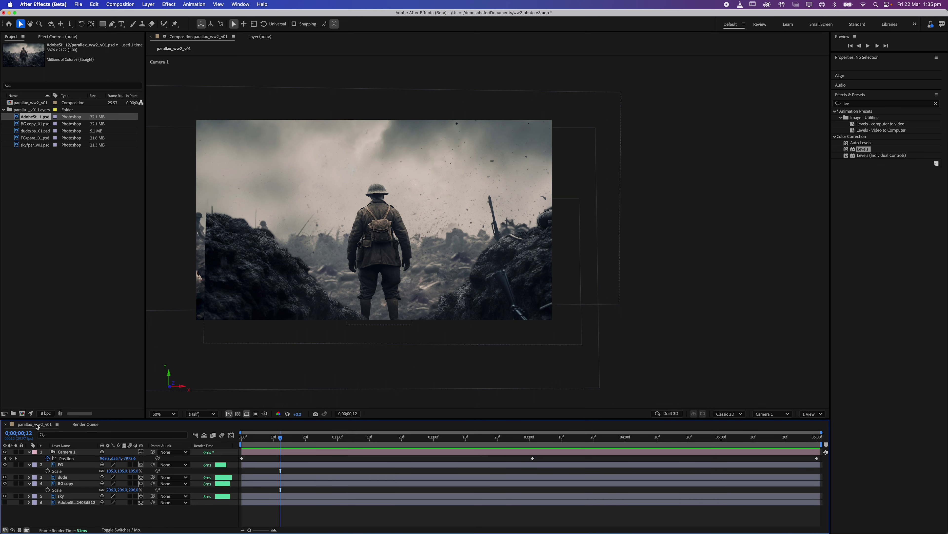
left_click(91, 426)
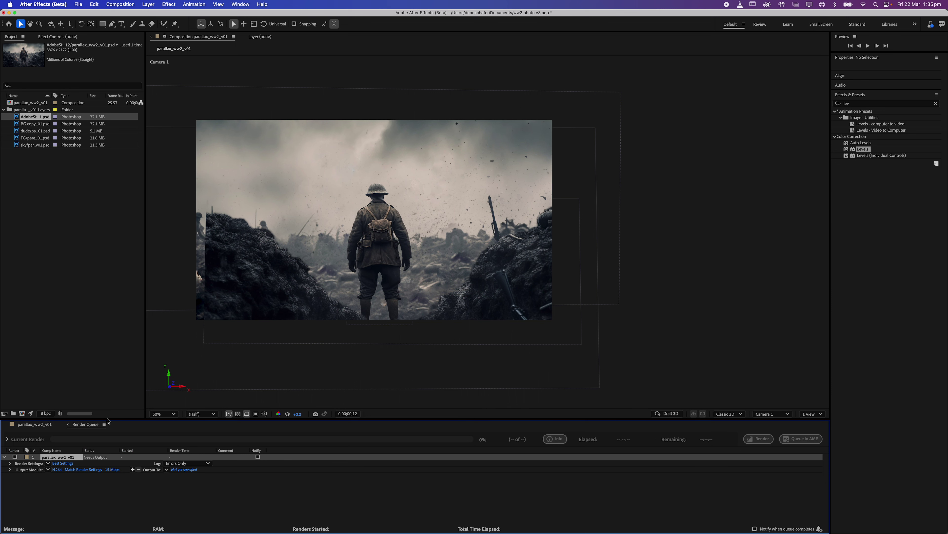
left_click_drag(107, 421, 124, 299)
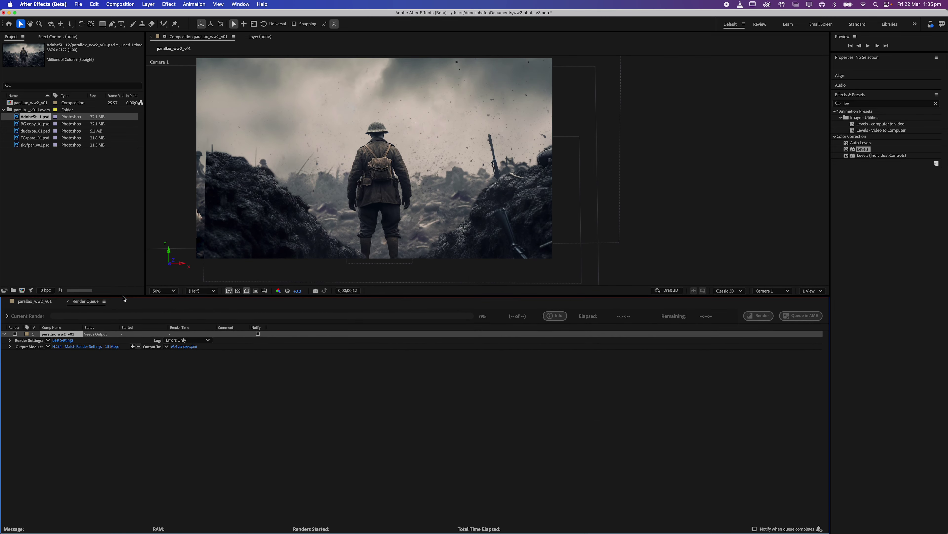
left_click(74, 400)
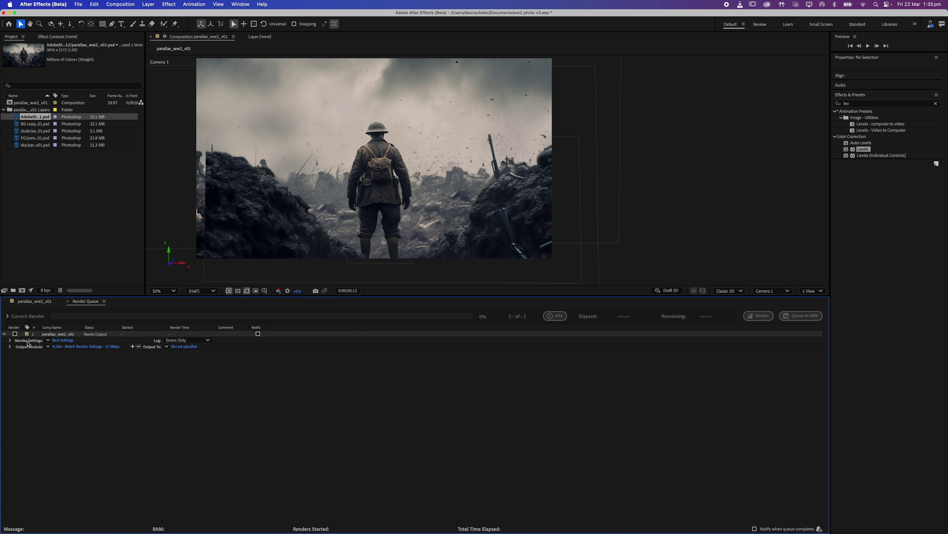
Step: Check the quality choices in the queued composition's render settings, keep Best, and confirm the settings
left_click(63, 341)
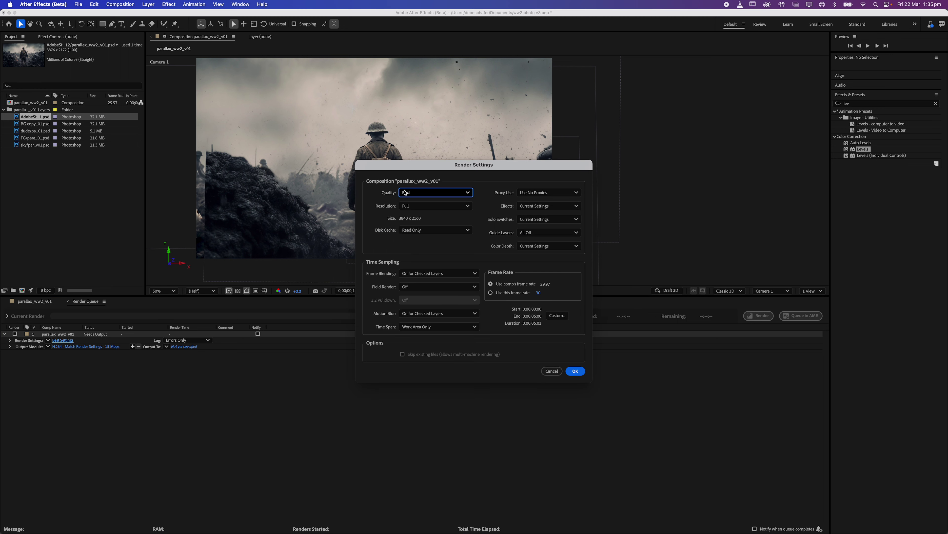
left_click(441, 195)
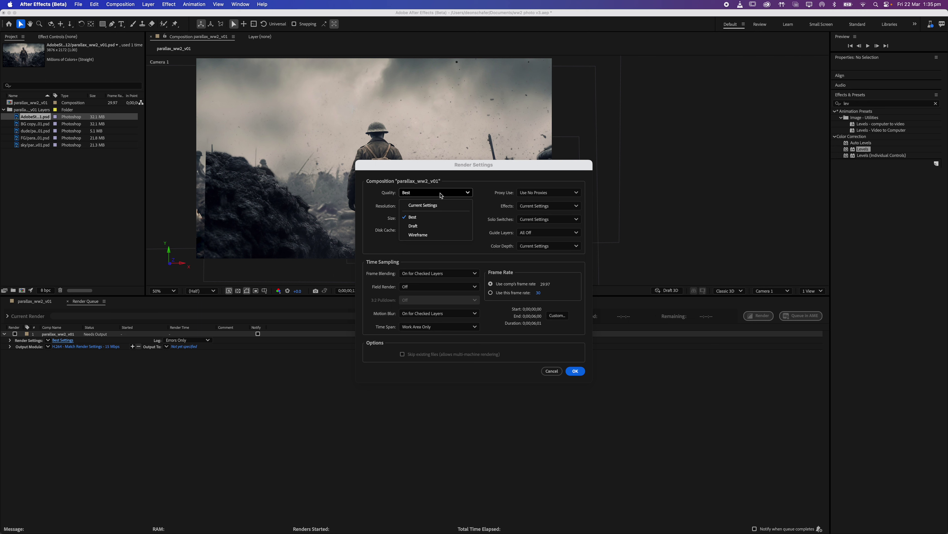
left_click(459, 171)
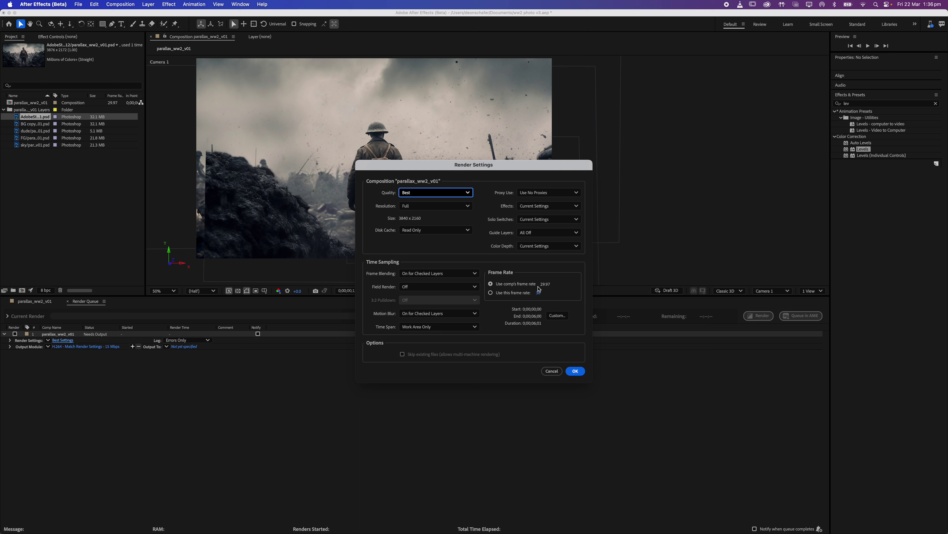
left_click(576, 371)
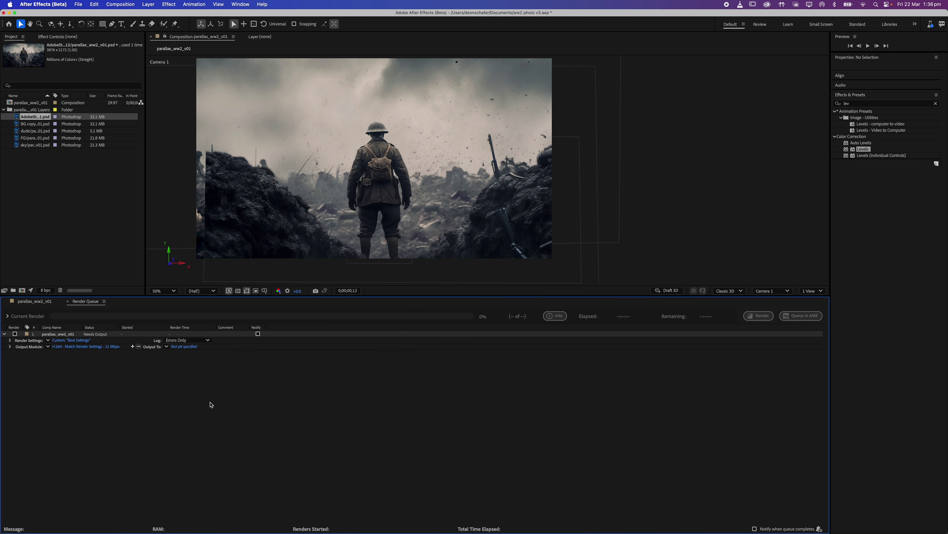
Step: Open the output module settings and examine the format list, the H.264 encoding options and the audio output choices
left_click(76, 347)
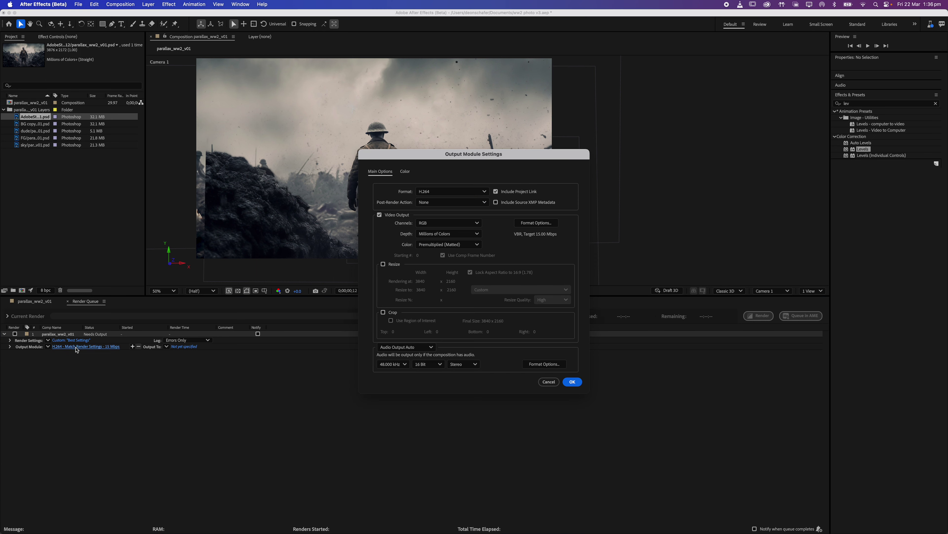
left_click(427, 191)
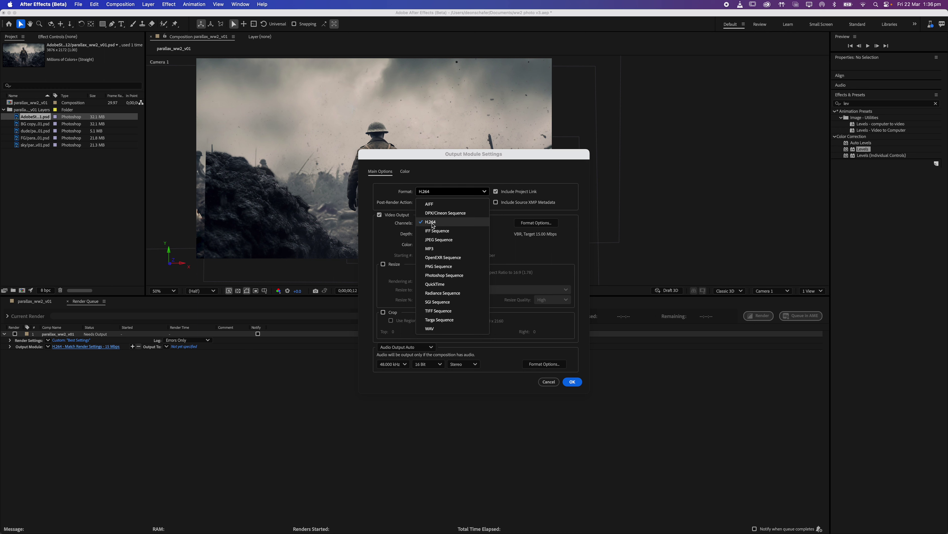
left_click(453, 184)
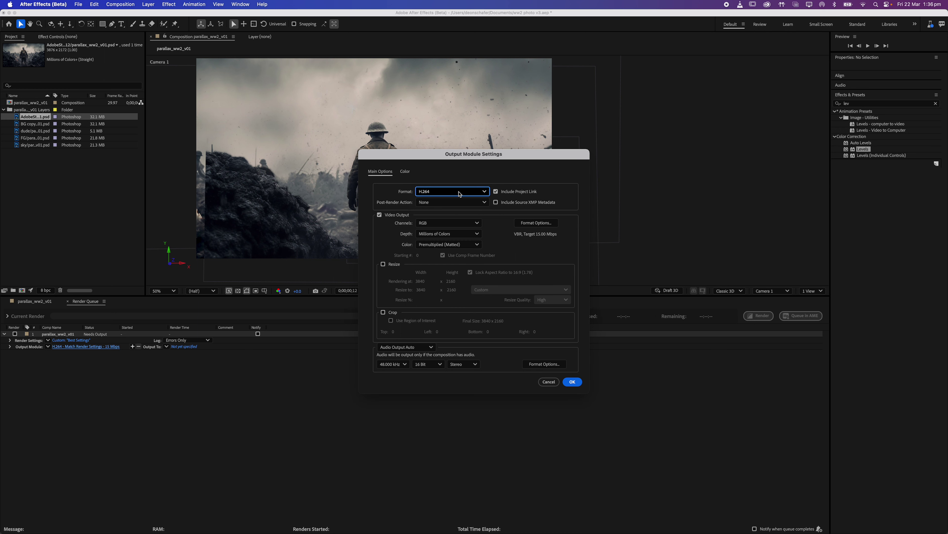
left_click(535, 223)
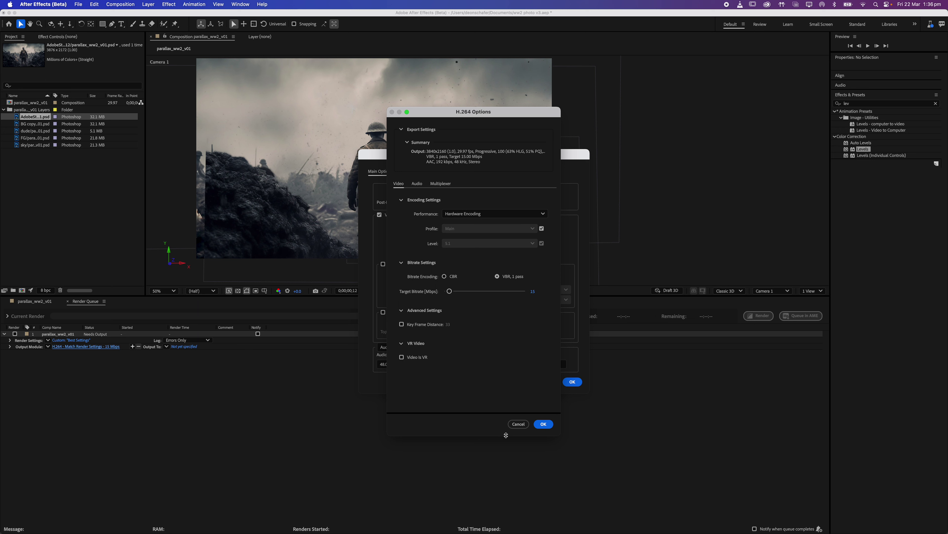
left_click(518, 424)
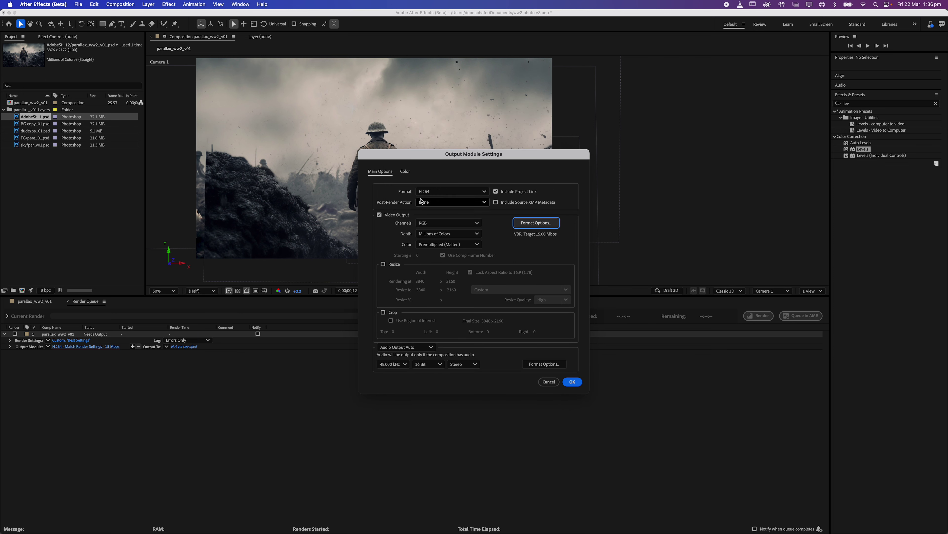
left_click(410, 349)
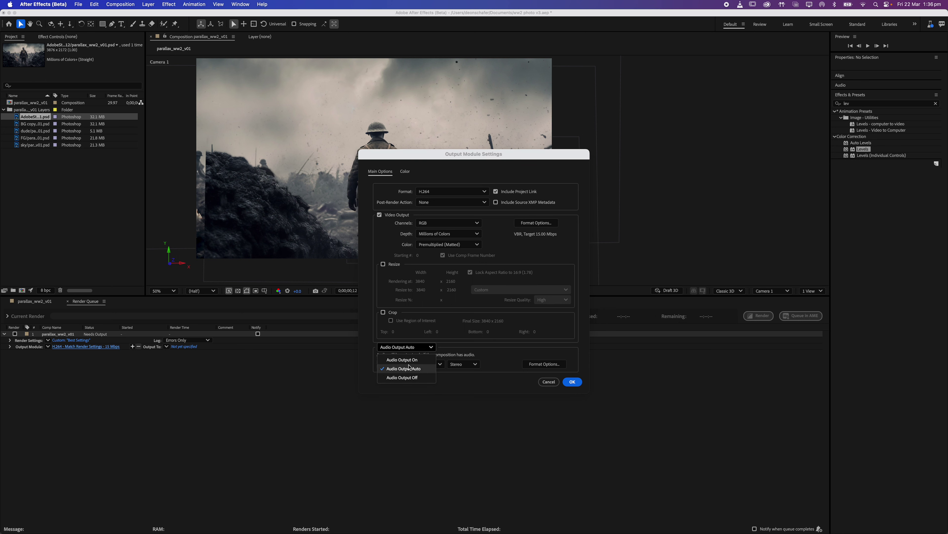
left_click(505, 347)
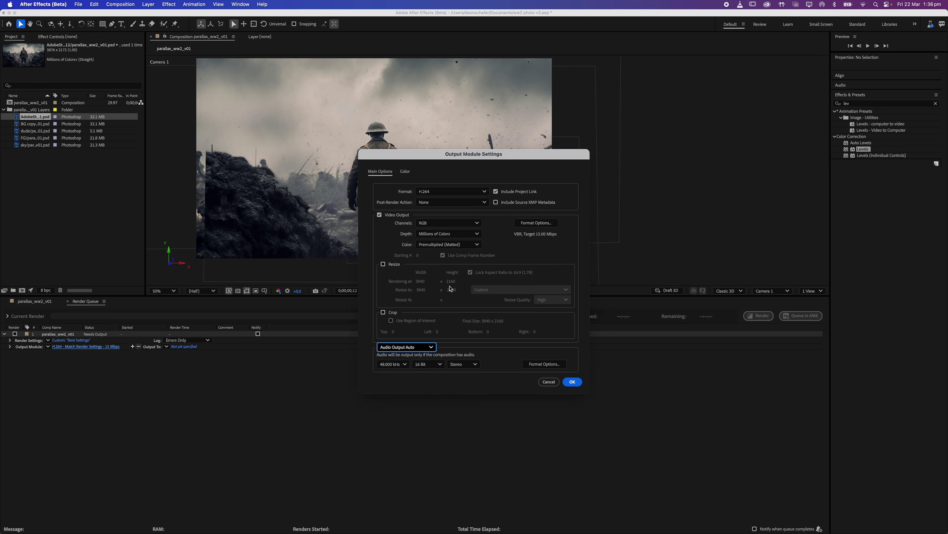
Step: Set the output module's format to QuickTime and open its format options
left_click(441, 195)
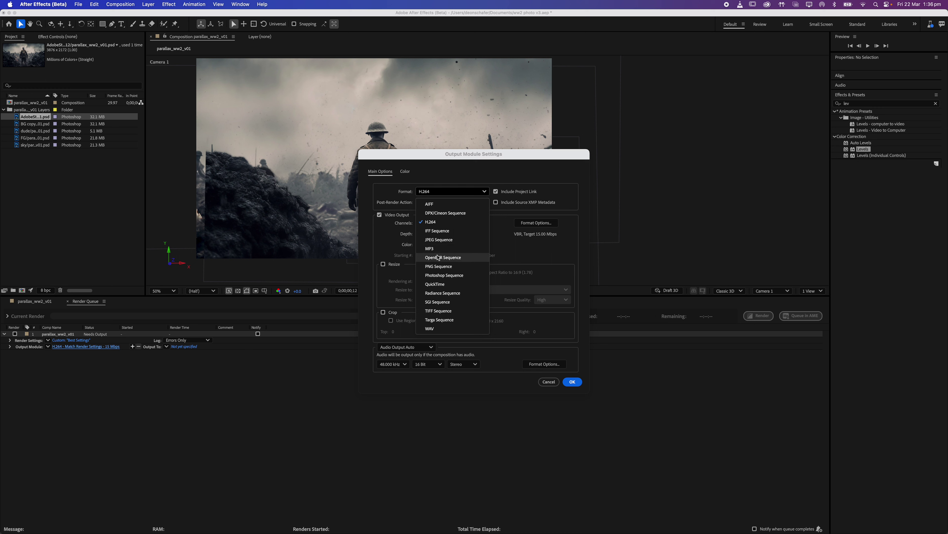
left_click(434, 284)
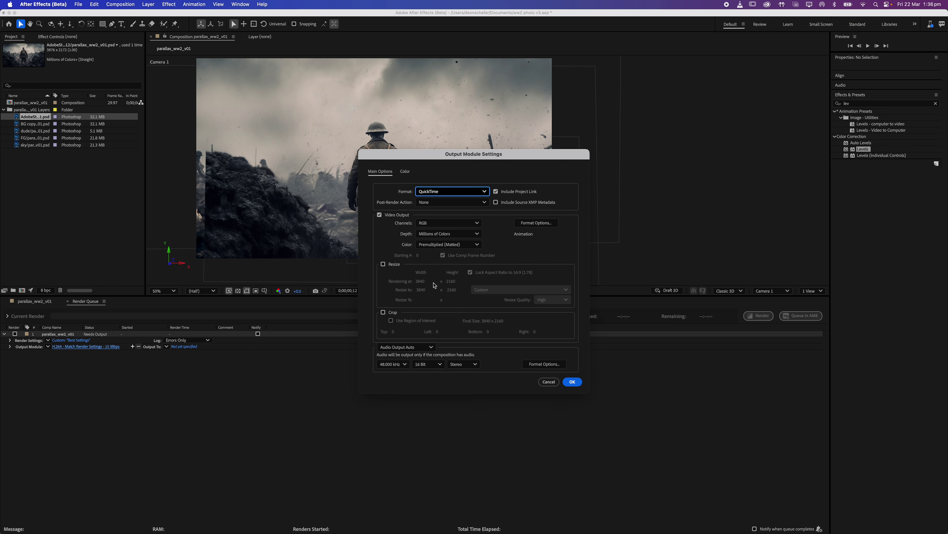
left_click(542, 223)
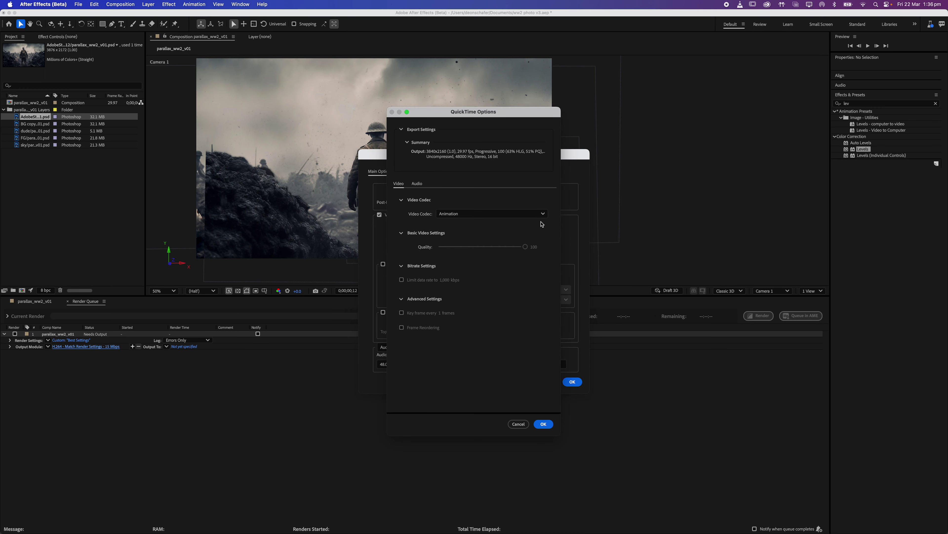
Step: Try Apple ProRes 422 and Apple ProRes 4444 as the QuickTime video codec
left_click(462, 216)
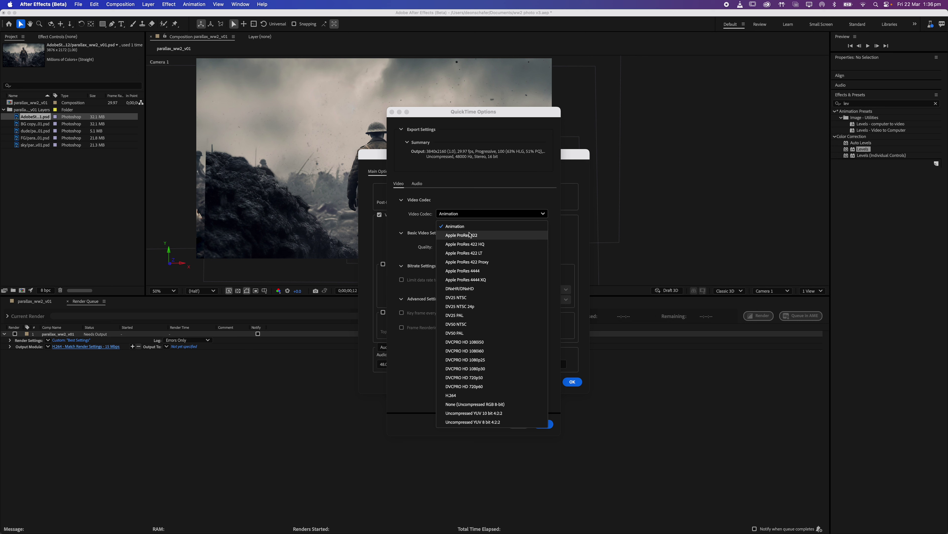
left_click(470, 236)
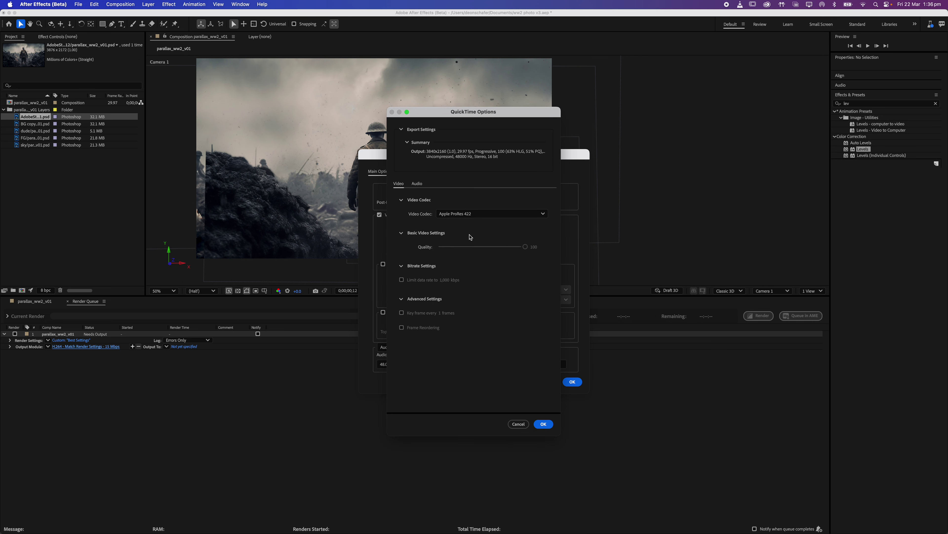
left_click(483, 213)
left_click(472, 271)
left_click(478, 216)
left_click(477, 216)
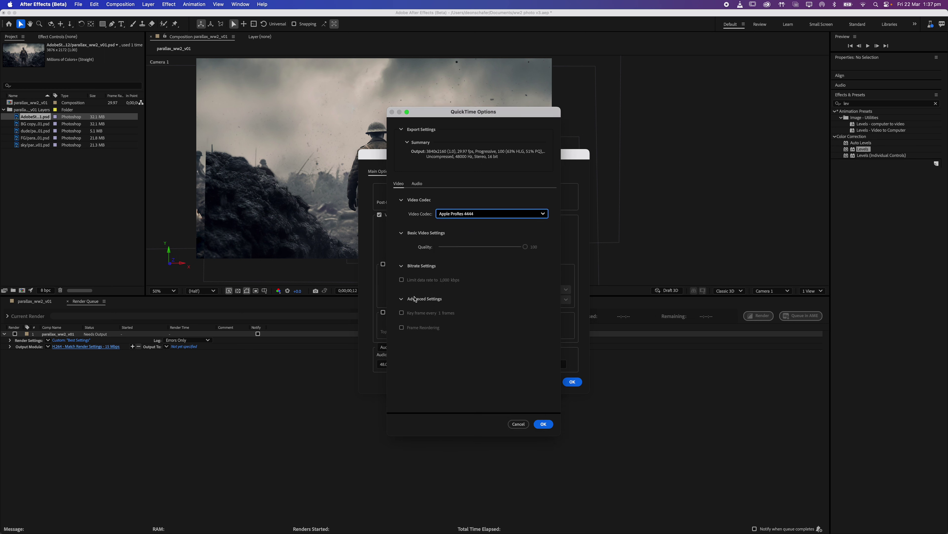
left_click(402, 300)
left_click(402, 299)
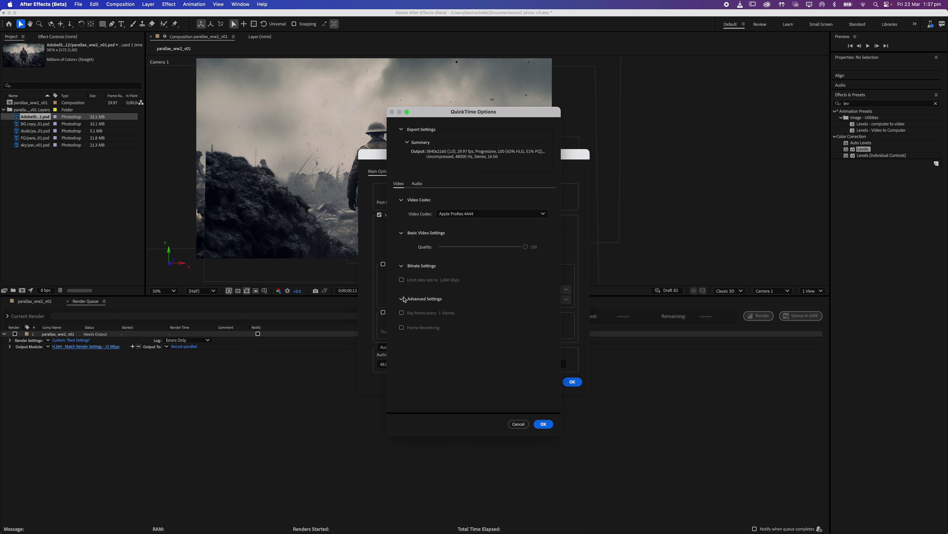
Step: Try the Apple ProRes 4444 XQ codec, and switch back to Apple ProRes 422
left_click(461, 215)
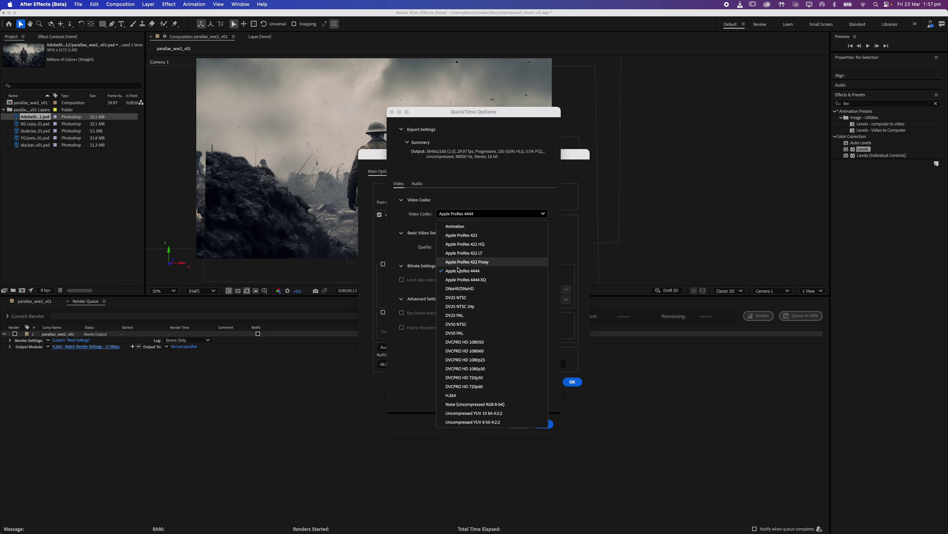
left_click(461, 280)
left_click(465, 215)
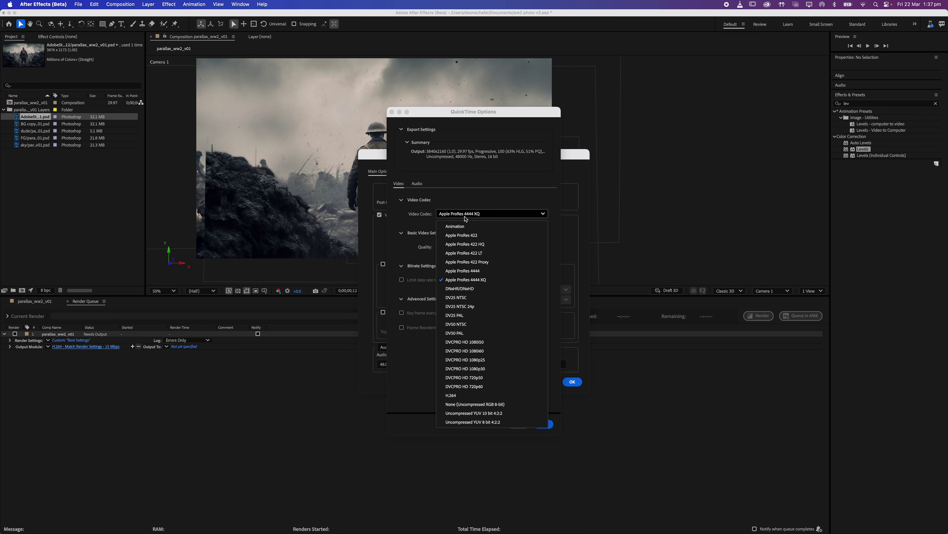
left_click(460, 236)
left_click(466, 214)
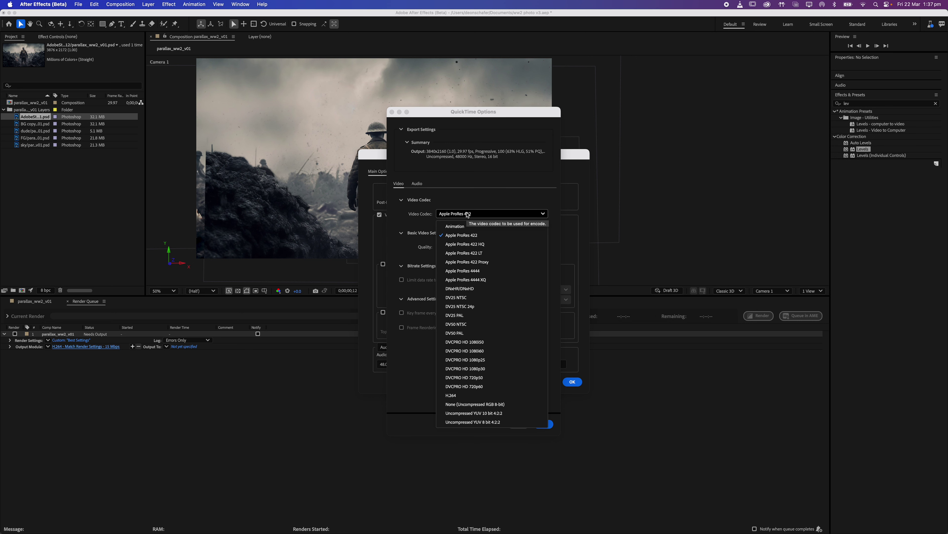
left_click(468, 214)
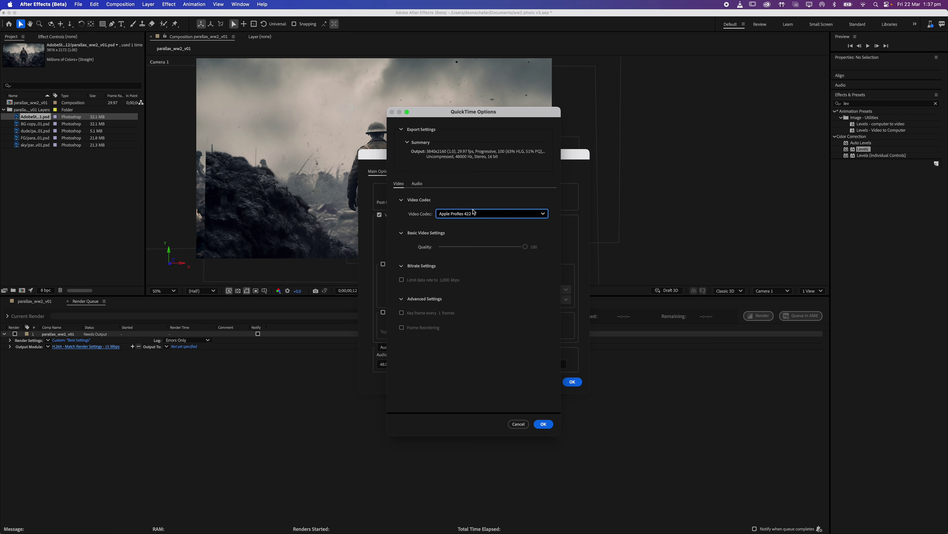
Step: Set the QuickTime video codec to Apple ProRes 422 Proxy and confirm the format options
left_click(473, 212)
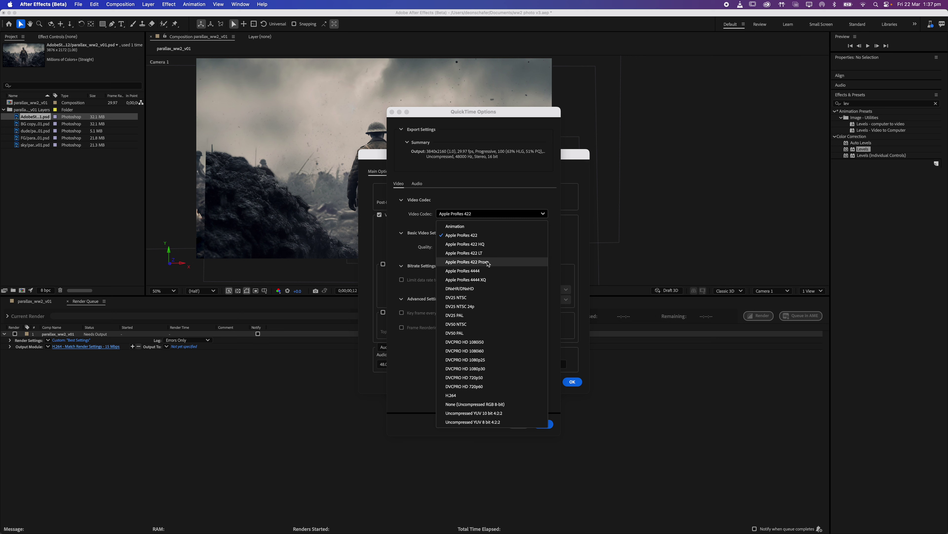
left_click(467, 261)
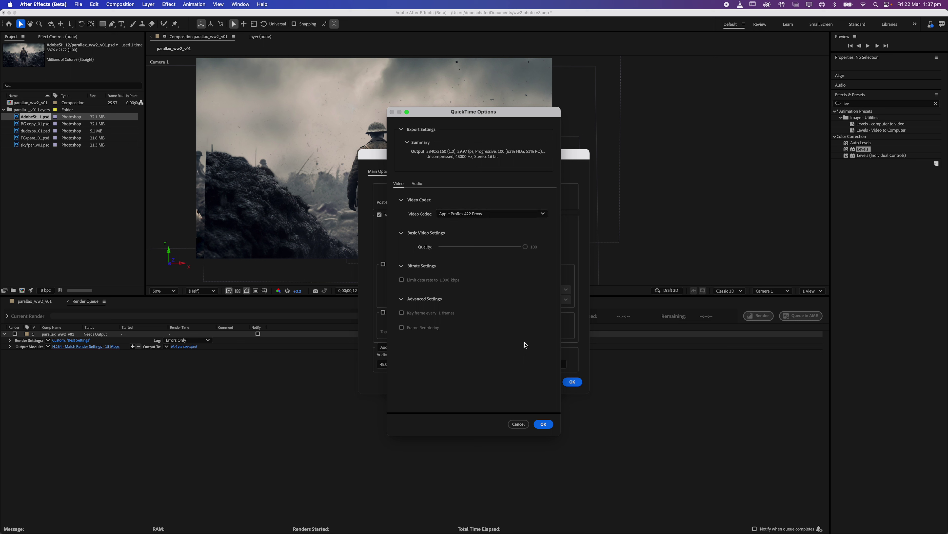
left_click(543, 424)
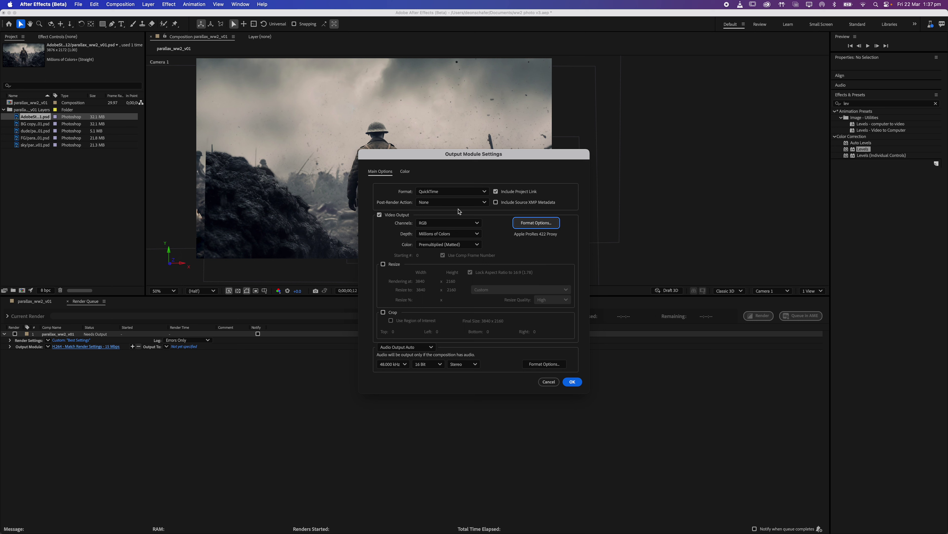
Step: Review the colour depth and channel options offered for the Apple ProRes 422 Proxy output, including RGB + Alpha
left_click(431, 234)
left_click(431, 234)
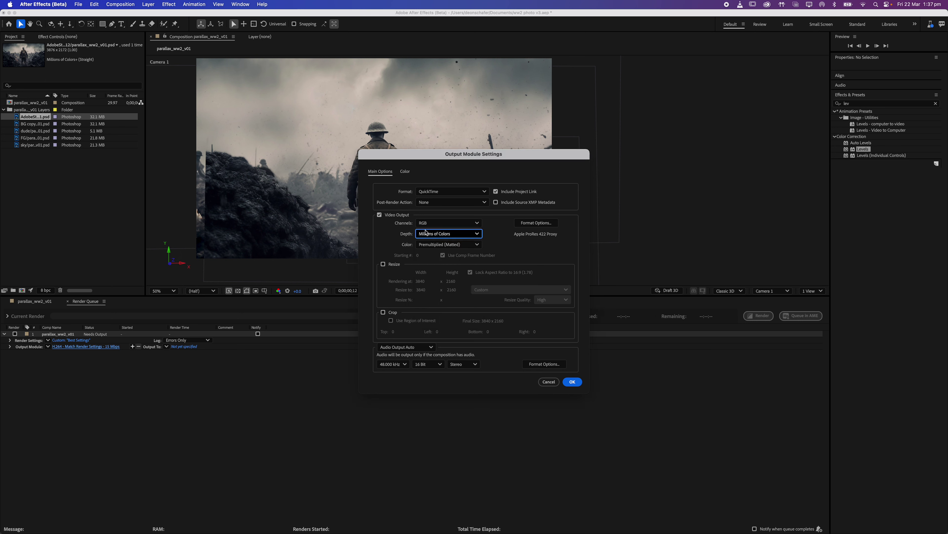
left_click(441, 224)
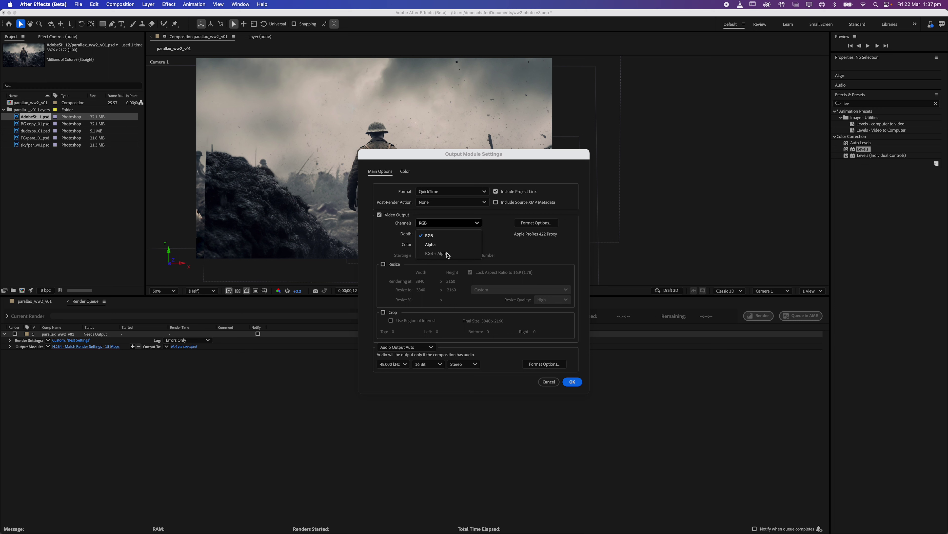
left_click(448, 254)
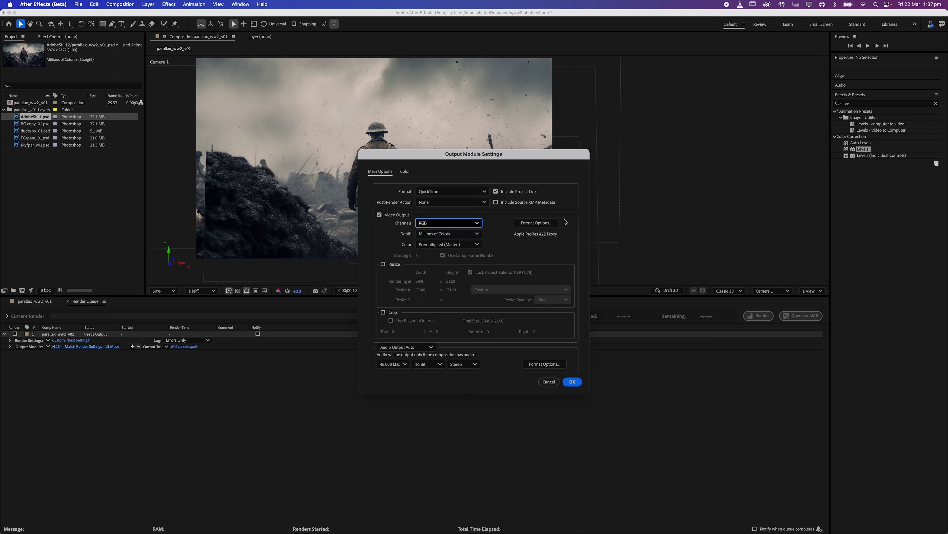
Step: Try the Apple ProRes 4444 codec and check its video output channels for RGB + Alpha, keeping RGB
left_click(551, 224)
left_click(486, 213)
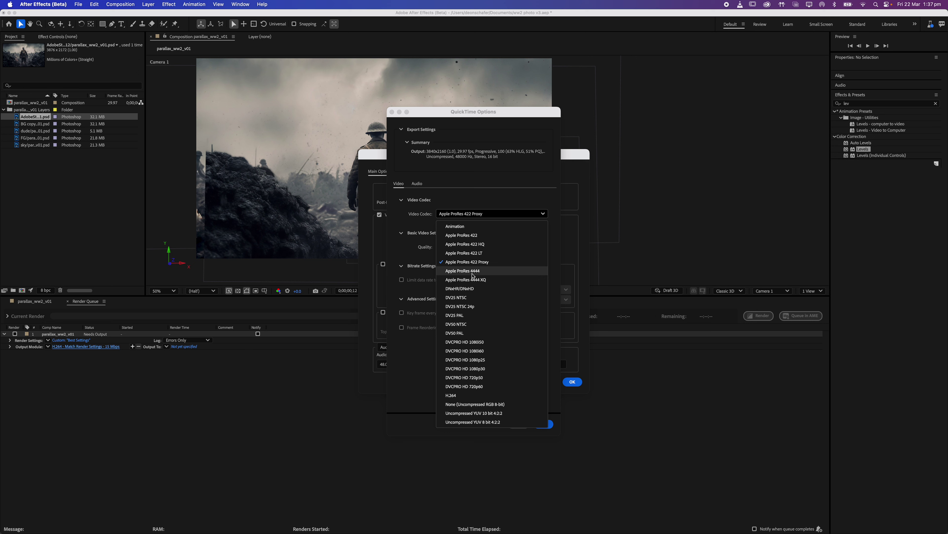
left_click(473, 271)
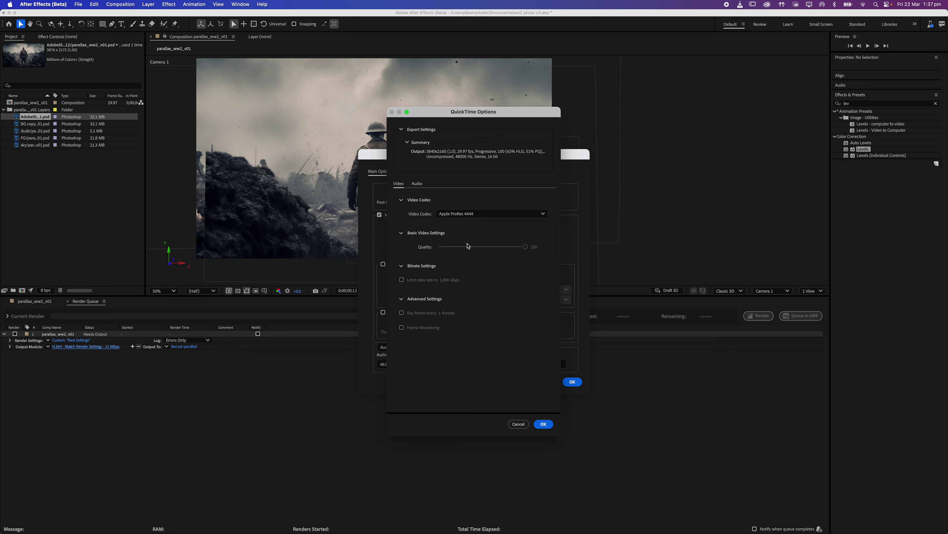
left_click(544, 424)
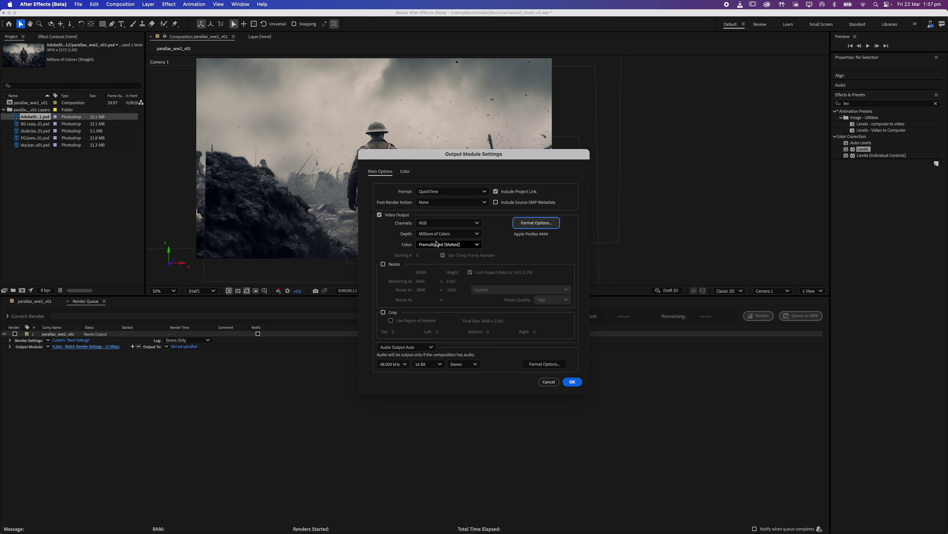
left_click(437, 223)
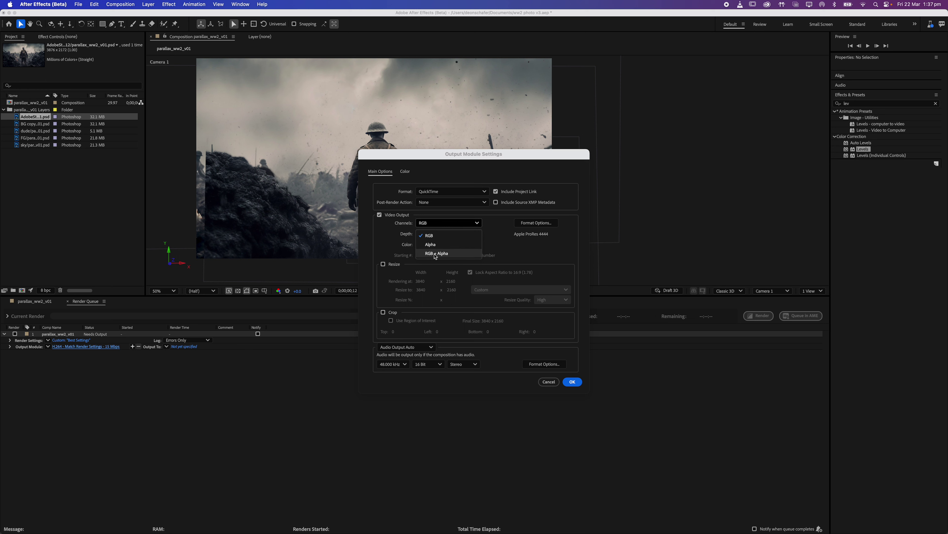
left_click(383, 241)
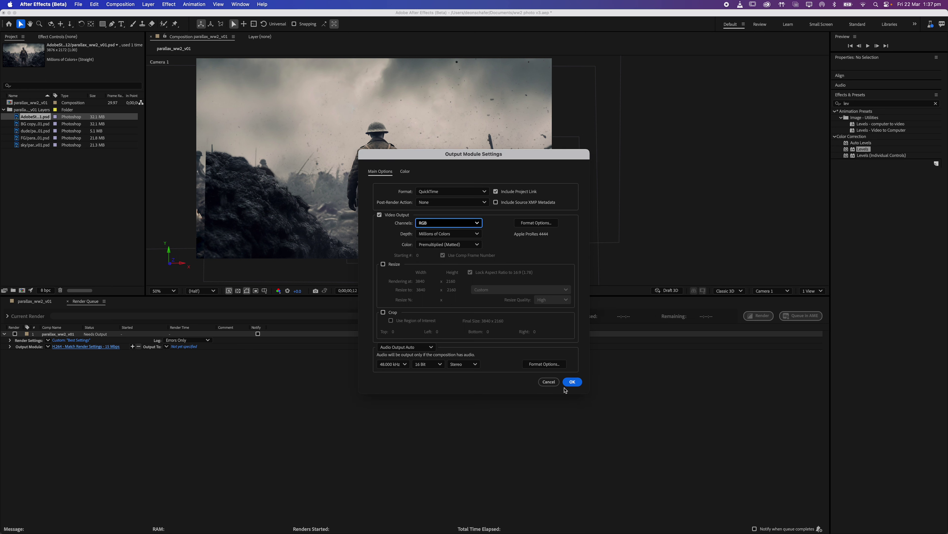
Step: Set the QuickTime video codec back to Apple ProRes 422 Proxy and confirm the output module settings
left_click(452, 191)
left_click(479, 172)
left_click(536, 222)
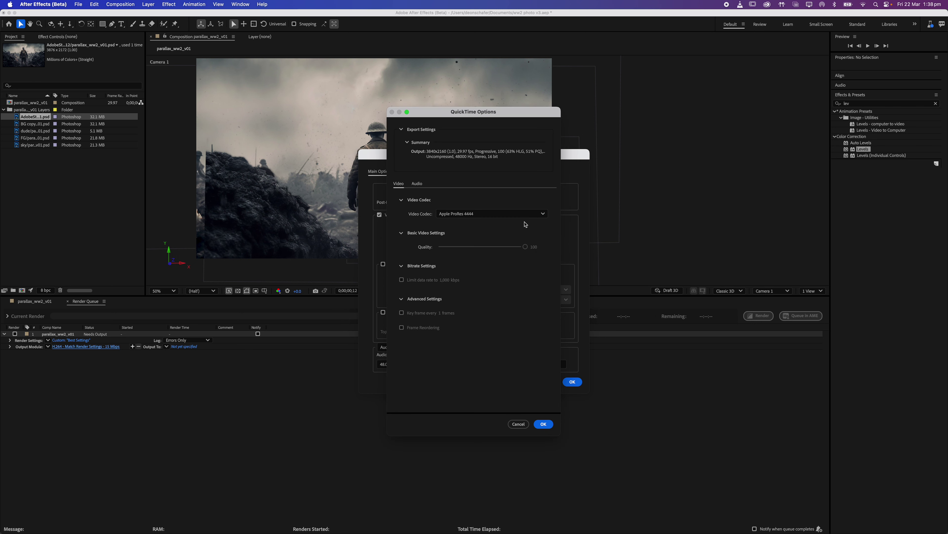
left_click(460, 216)
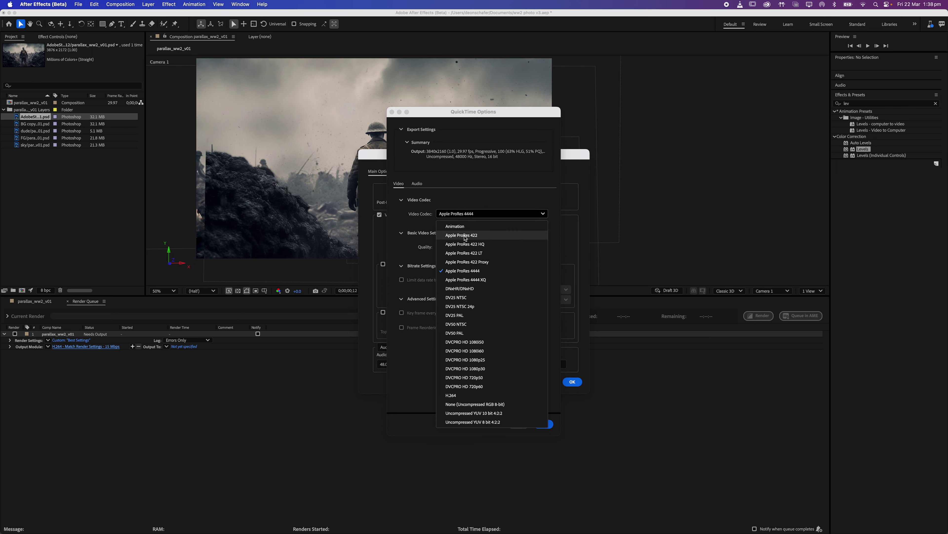
left_click(467, 264)
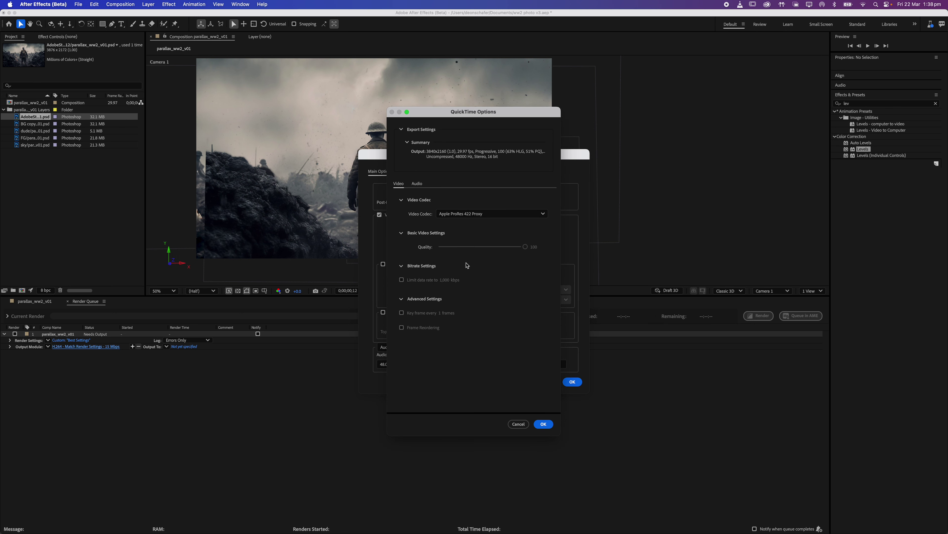
left_click(544, 423)
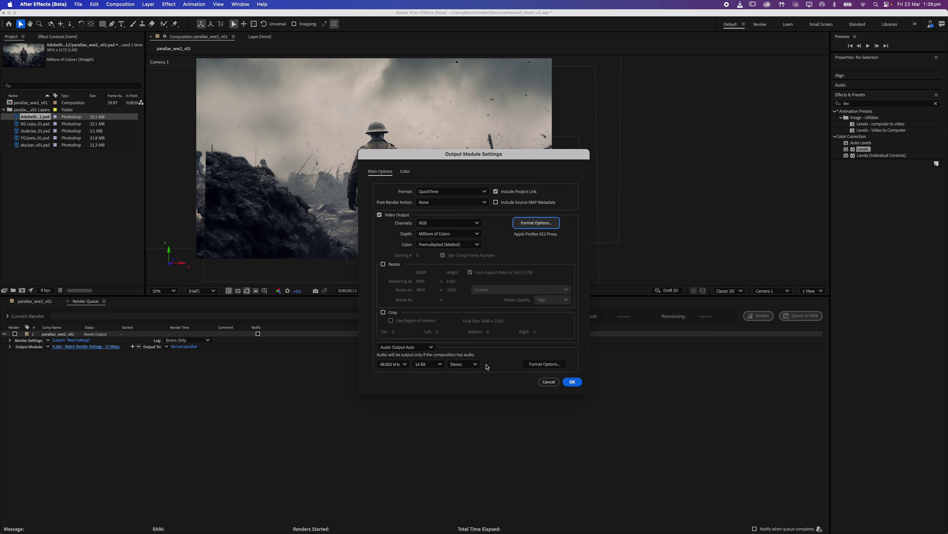
left_click(574, 381)
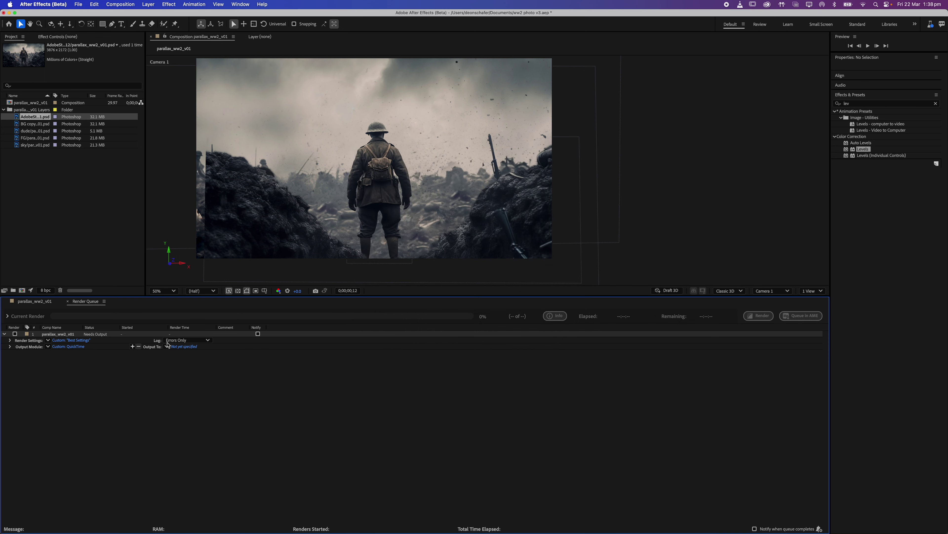
Step: Set the output file to parallax_ww2_v01.mov in the Documents folder and render the queued composition
left_click(184, 348)
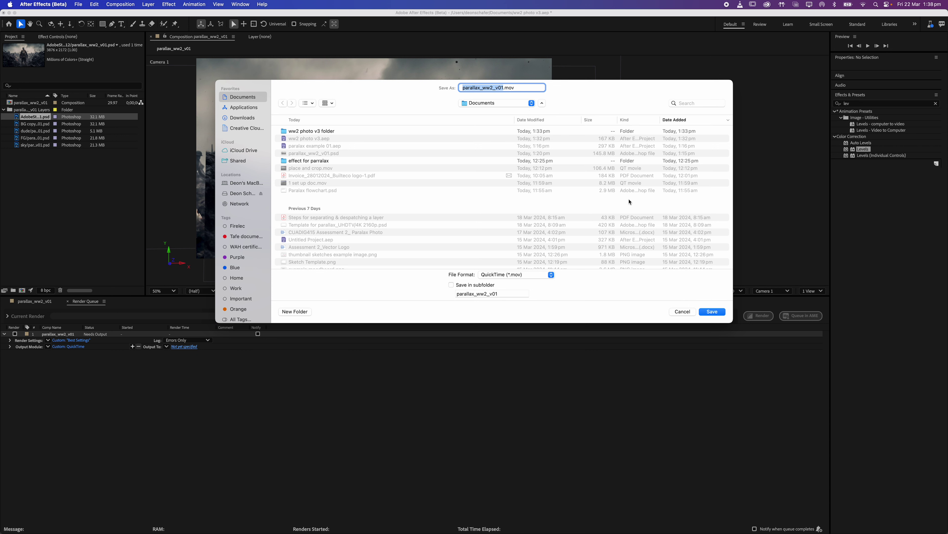
left_click(712, 312)
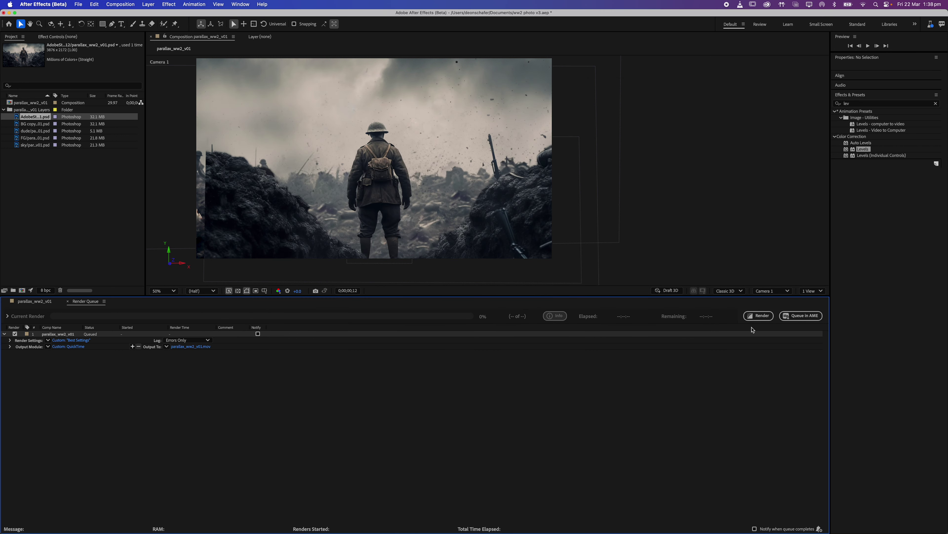
left_click(760, 316)
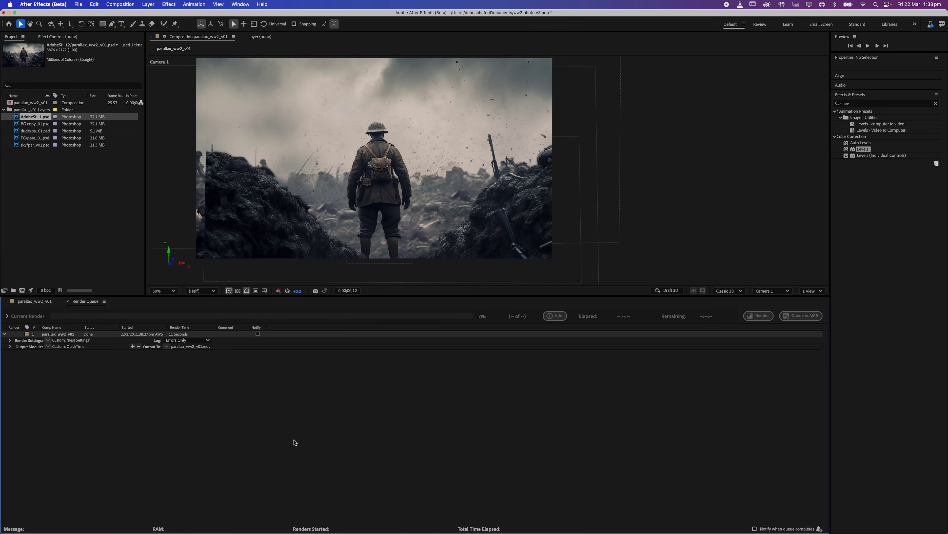
Step: Switch to Finder and open the rendered parallax_ww2_v01.mov from the Documents folder in VLC to watch it
mouse_move(2, 531)
left_click(31, 519)
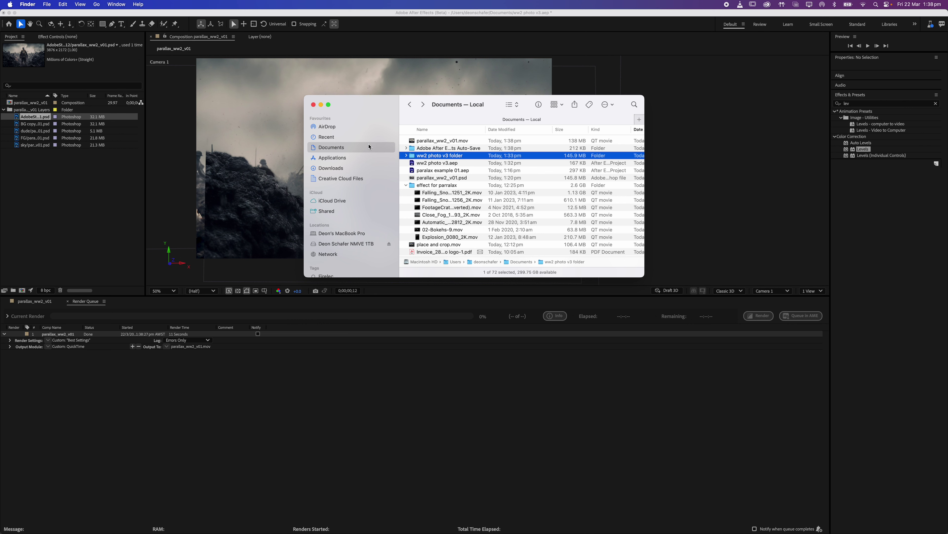
left_click(433, 142)
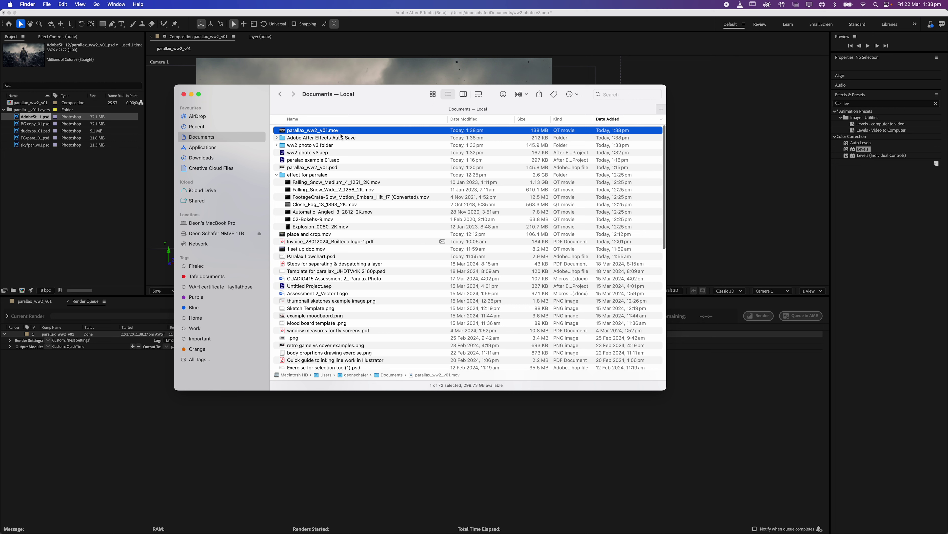
right_click(335, 132)
mouse_move(373, 143)
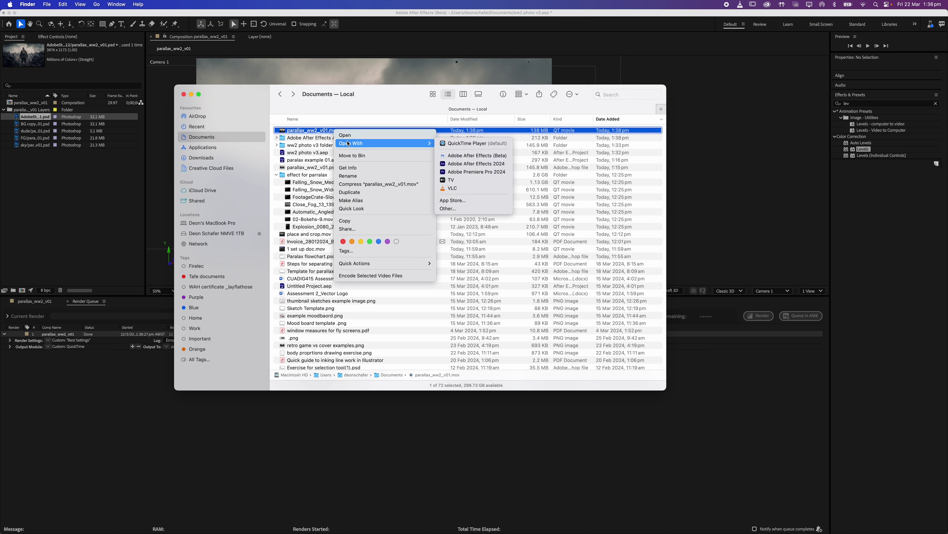
left_click(444, 191)
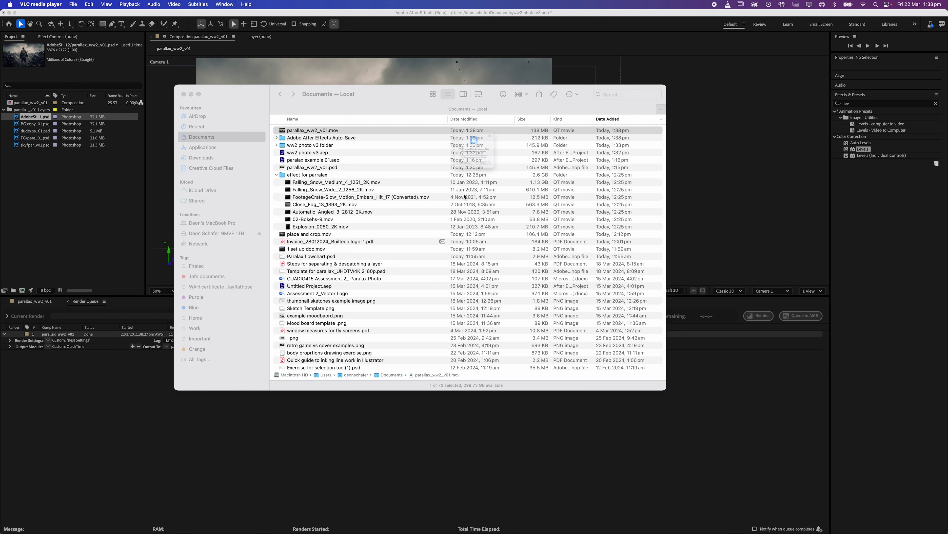
left_click(493, 181)
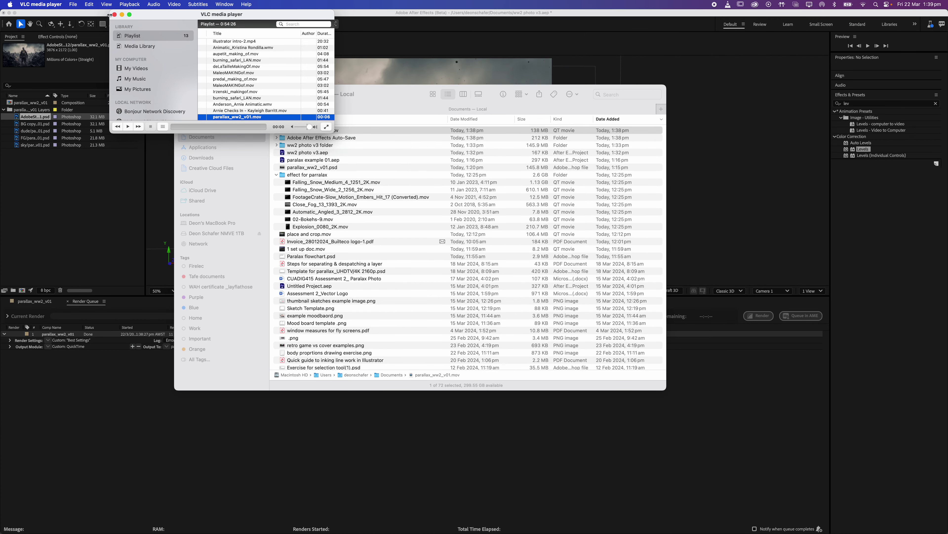
Step: Close the VLC player window and the Finder window to return to the After Effects project
left_click(114, 14)
left_click(244, 94)
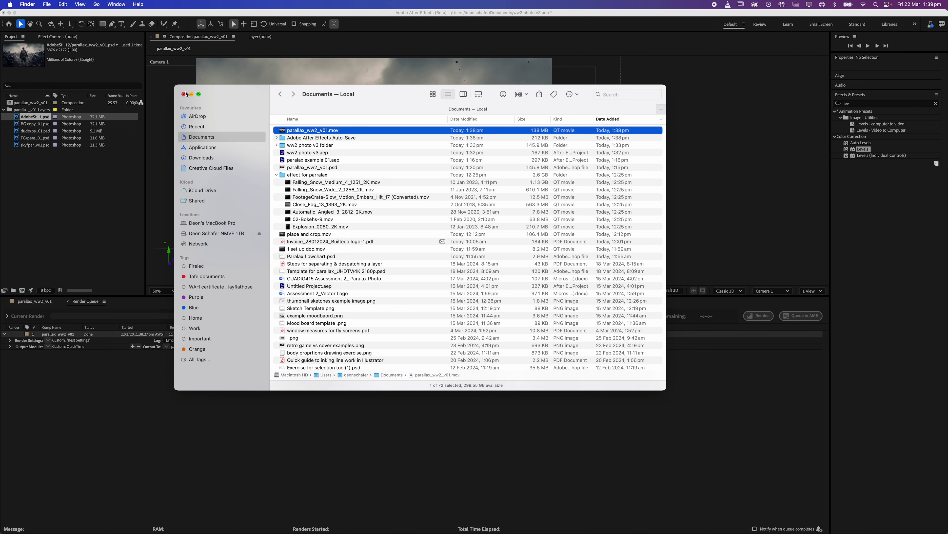
left_click(183, 95)
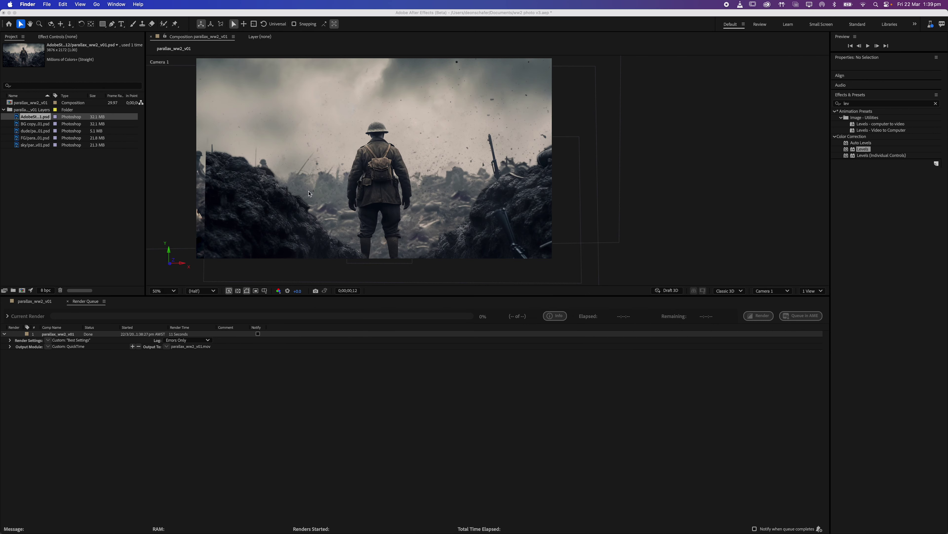